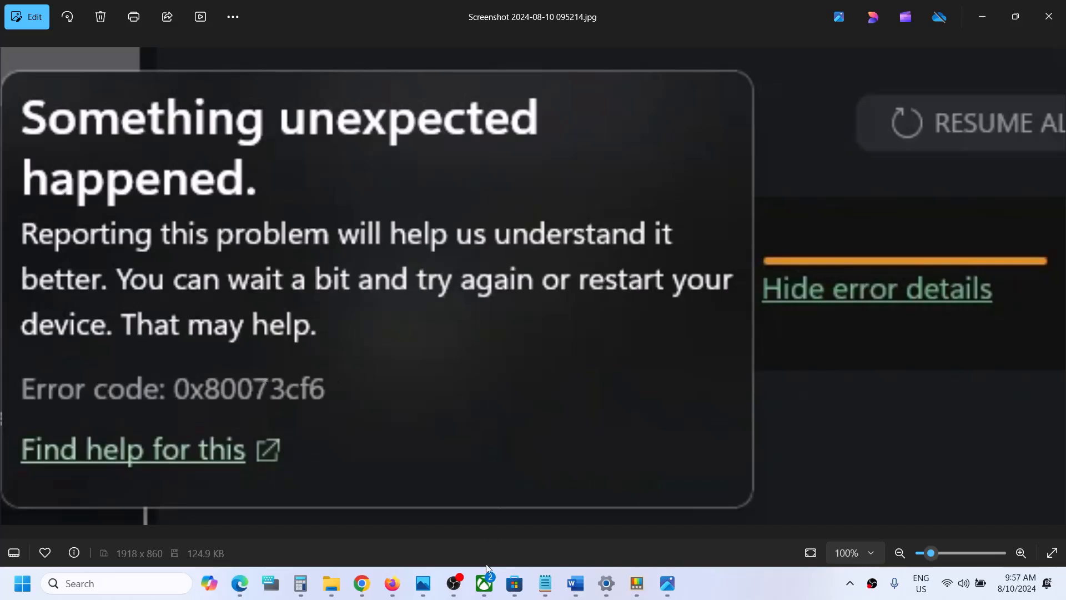
Run the Gaming Services Repair Tool from the Xbox app's support options and close it once the repair is complete
left_click(483, 586)
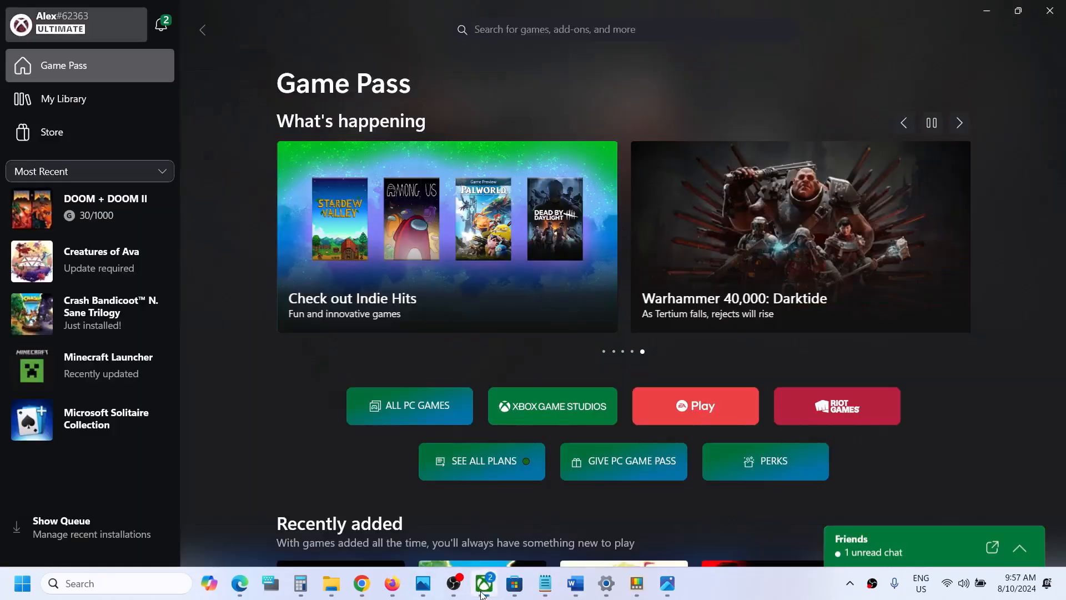
left_click(82, 29)
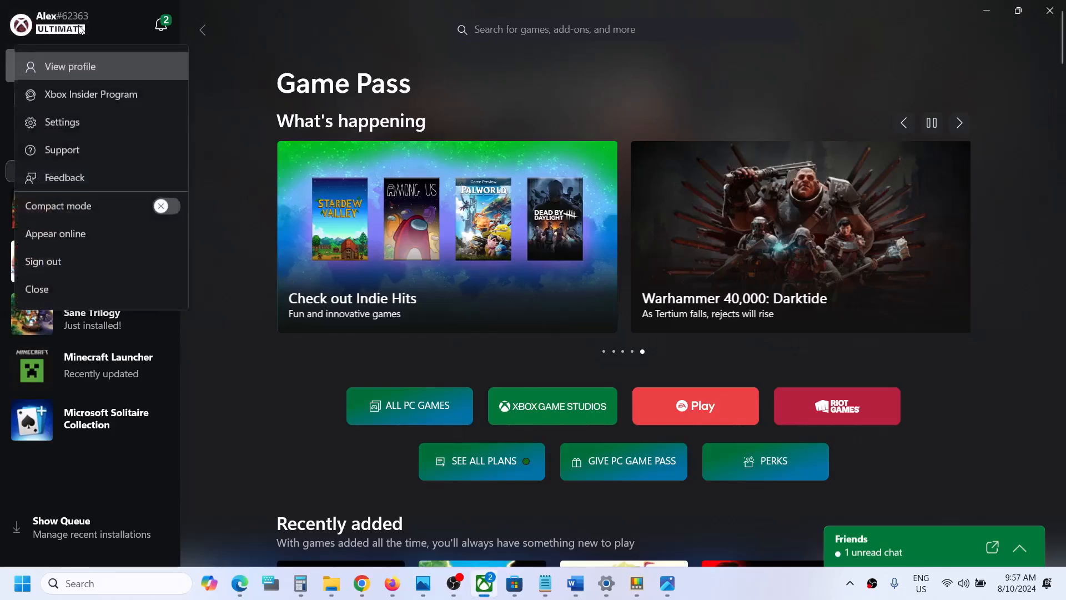
left_click(72, 152)
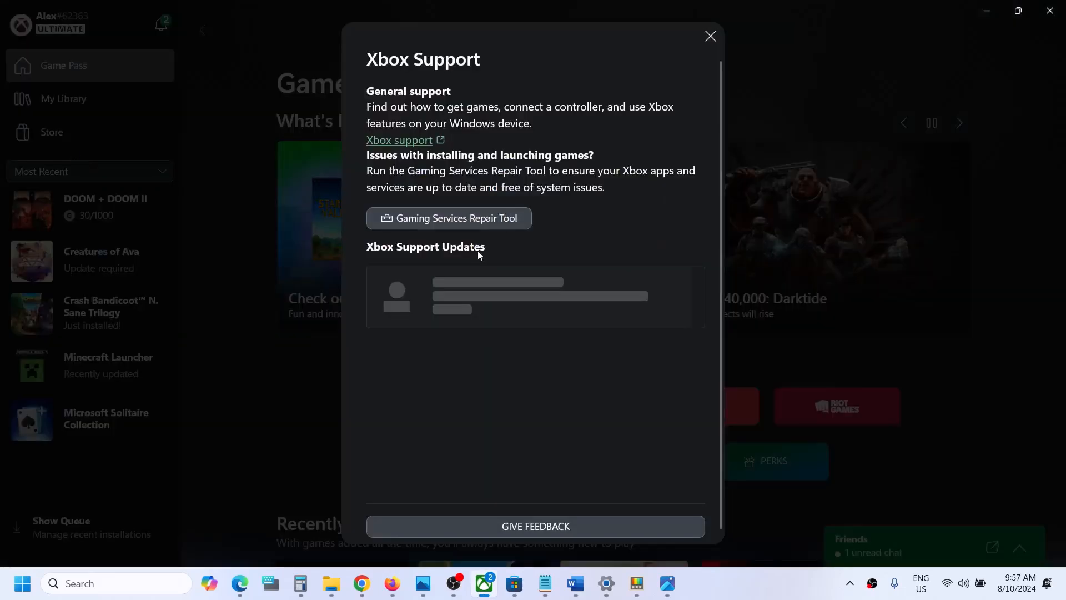
left_click(494, 221)
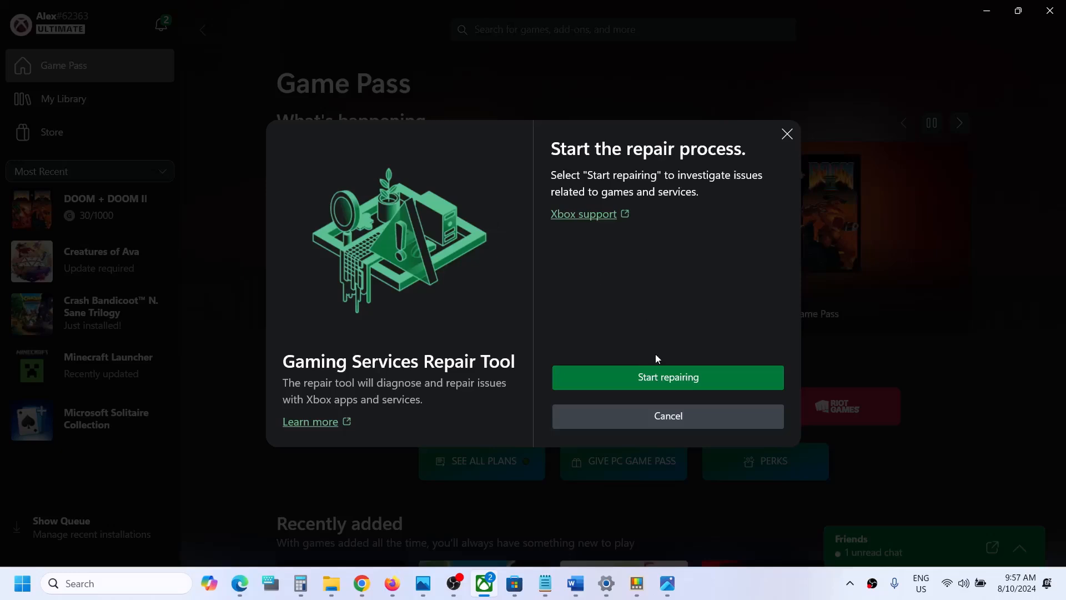
left_click(642, 377)
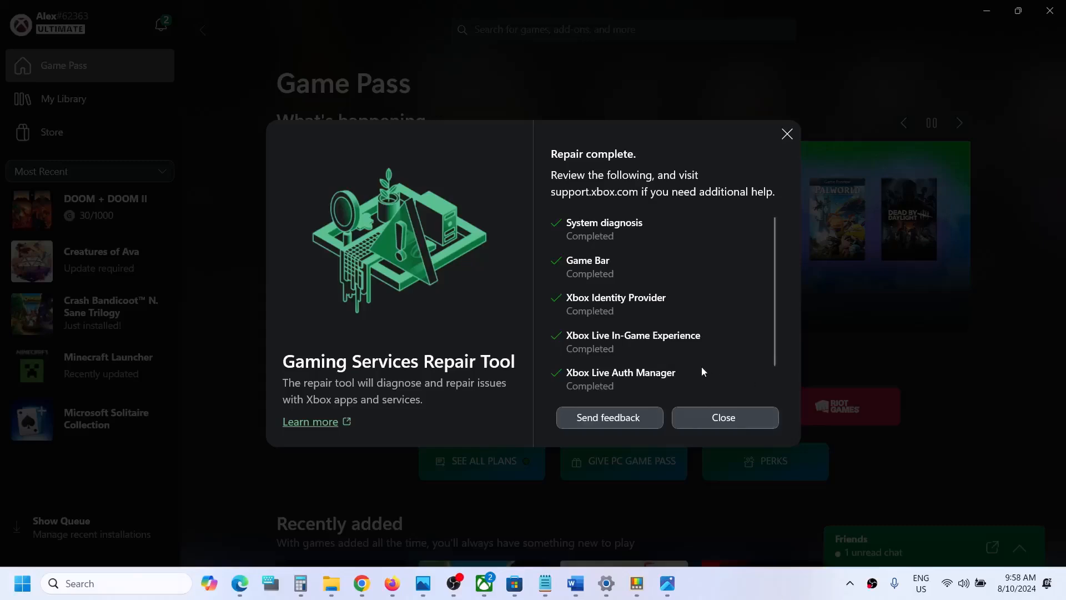
left_click(723, 417)
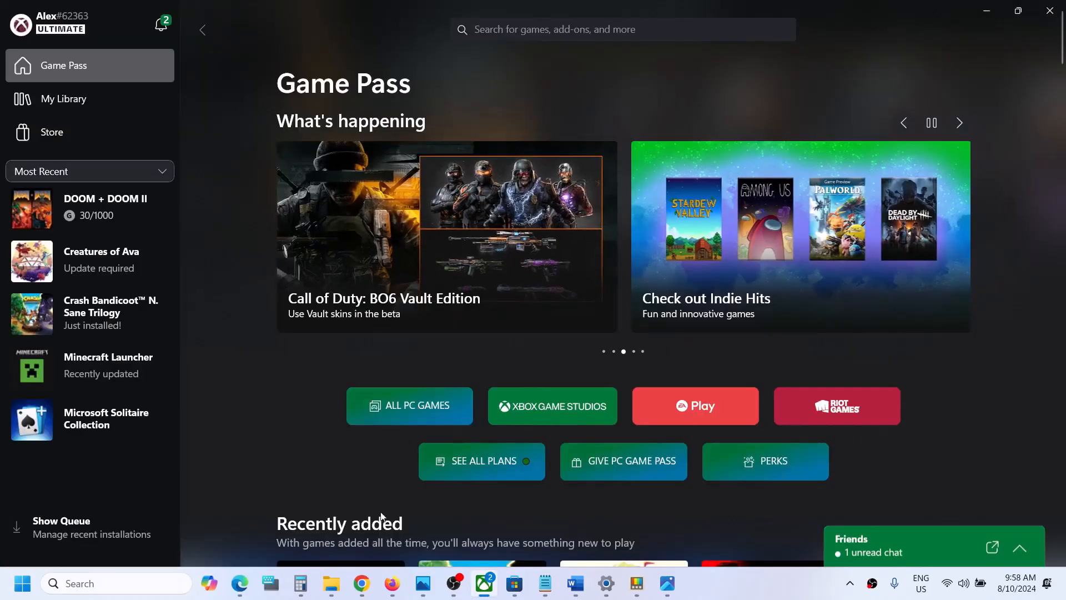
In Chrome, open the Xbox Support page for the Gaming Services Repair Tool and download the tool for PC
mouse_move(362, 582)
left_click(460, 527)
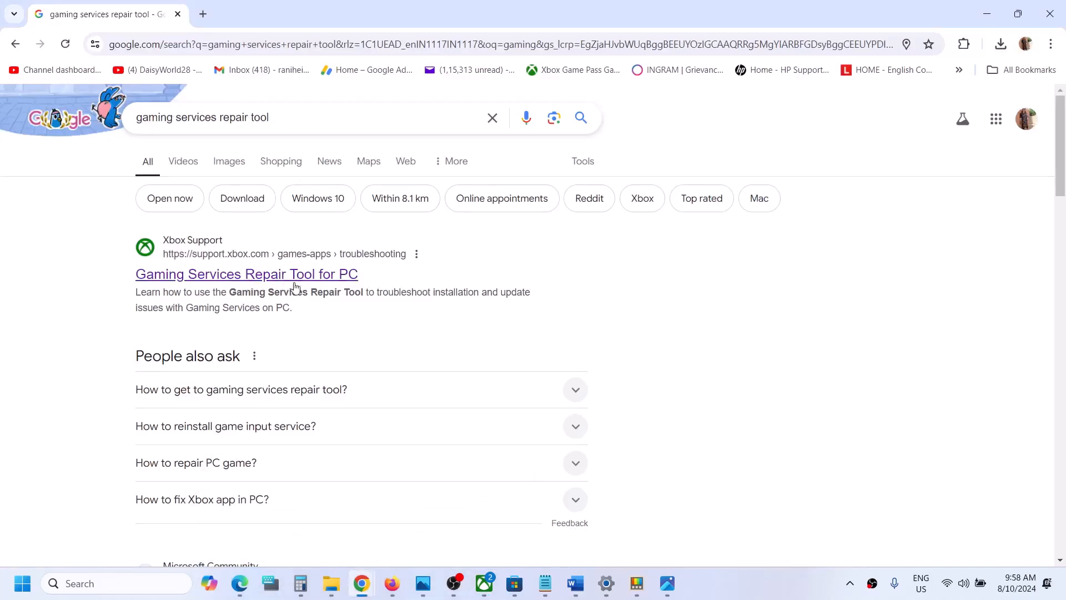
left_click(269, 283)
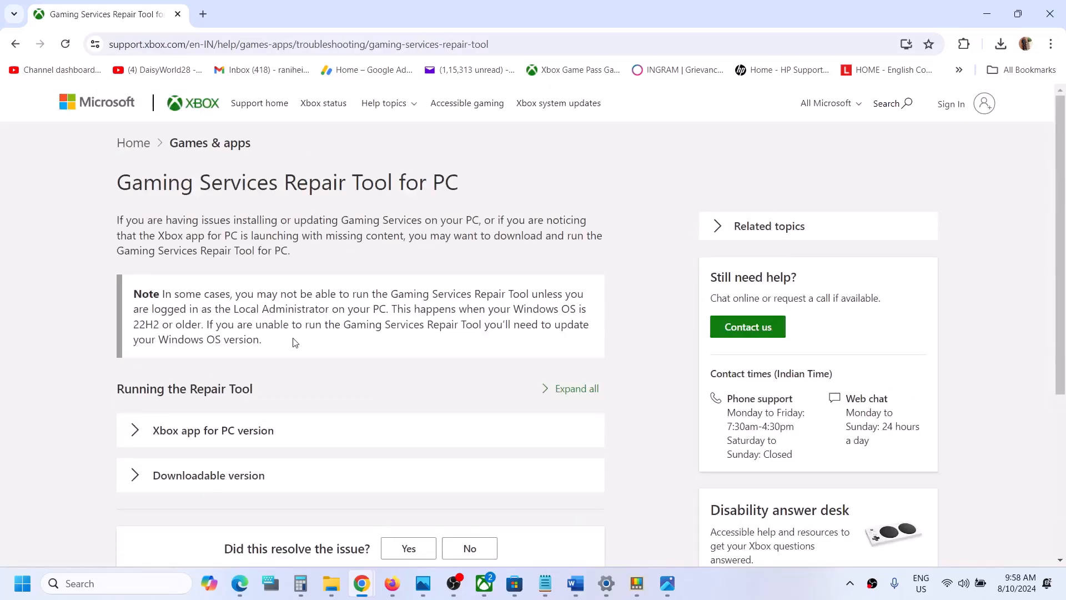
scroll(294, 342, "down", 2)
left_click(228, 354)
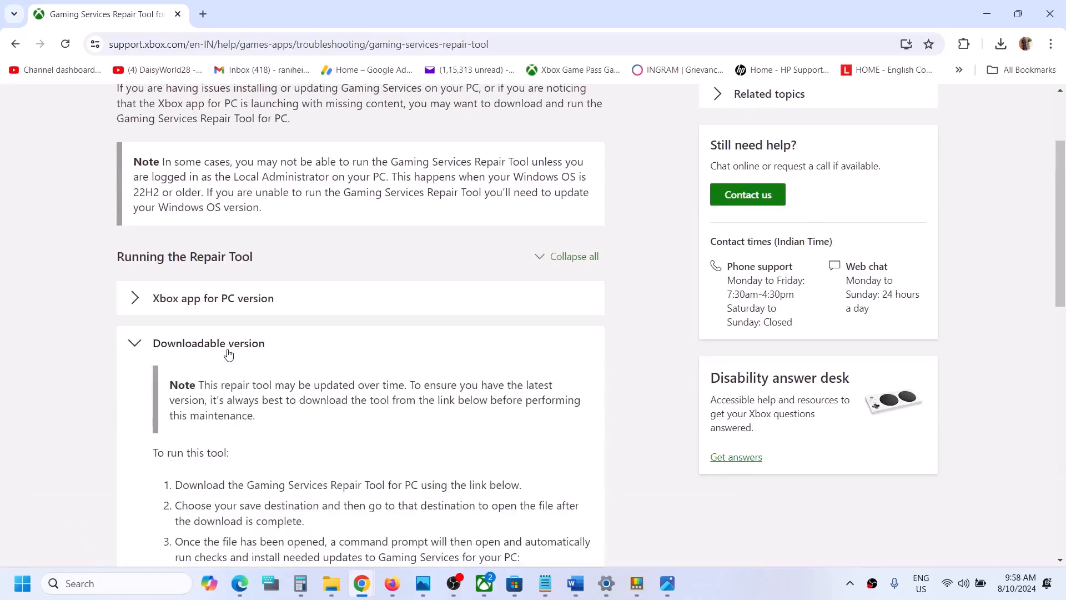
scroll(228, 354, "down", 10)
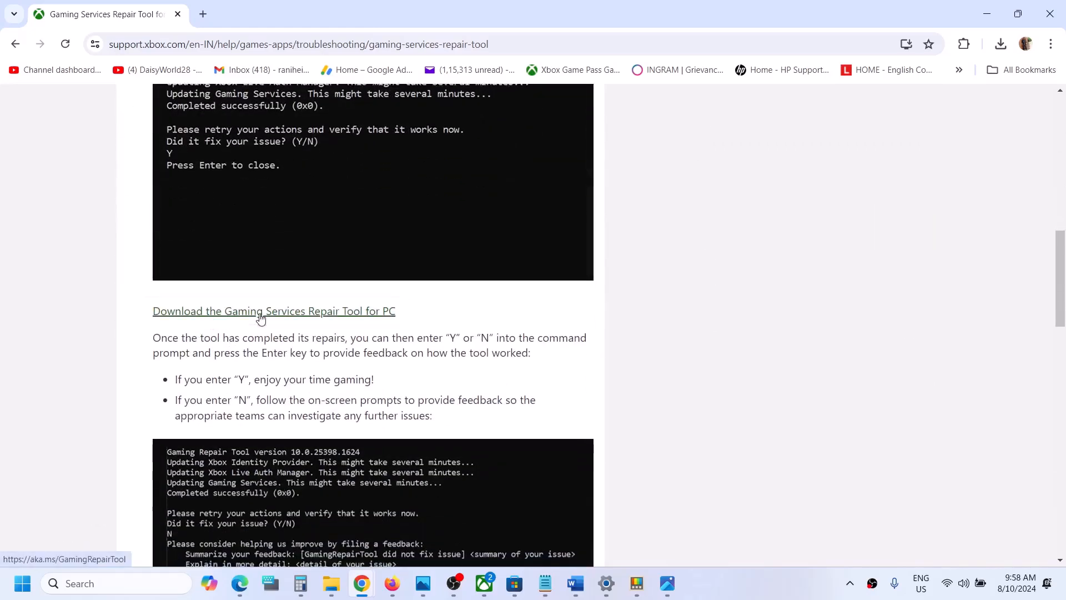
left_click(260, 317)
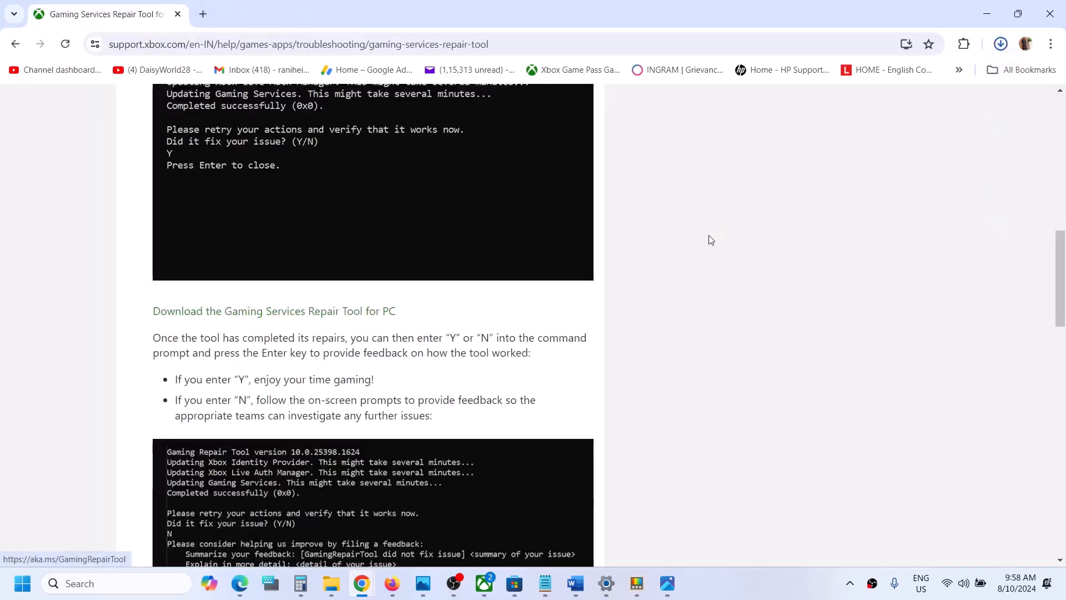
Run the downloaded GamingRepairTool.exe, check its completion line, and close its window
left_click(886, 79)
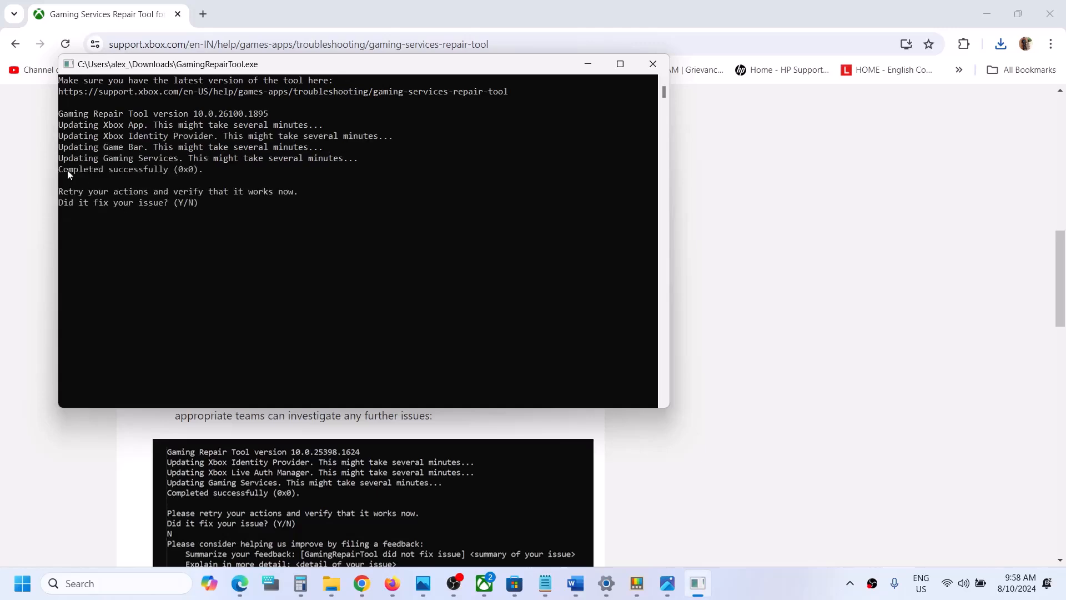
left_click_drag(67, 170, 232, 172)
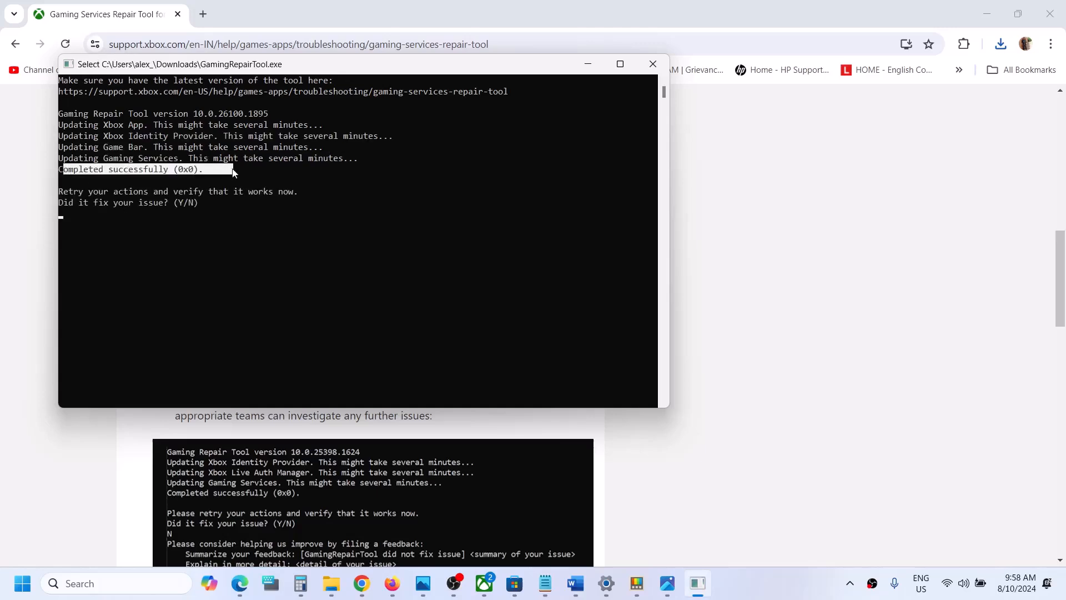
left_click(652, 63)
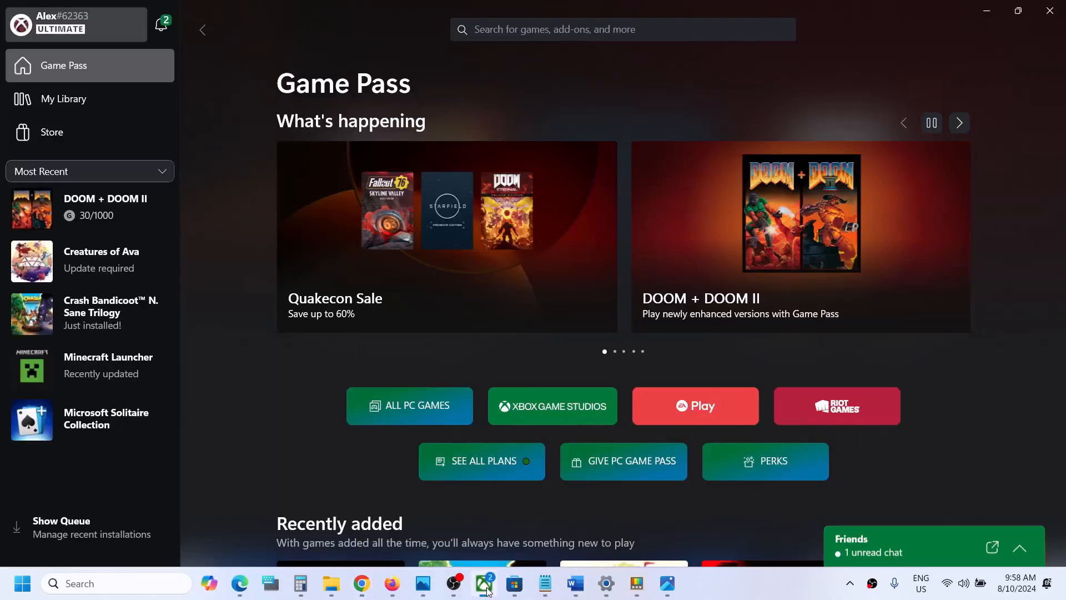
Highlight the Step 1 advice in the Word document about logging in with the same account on Microsoft Store and Xbox App
left_click(485, 582)
left_click(668, 589)
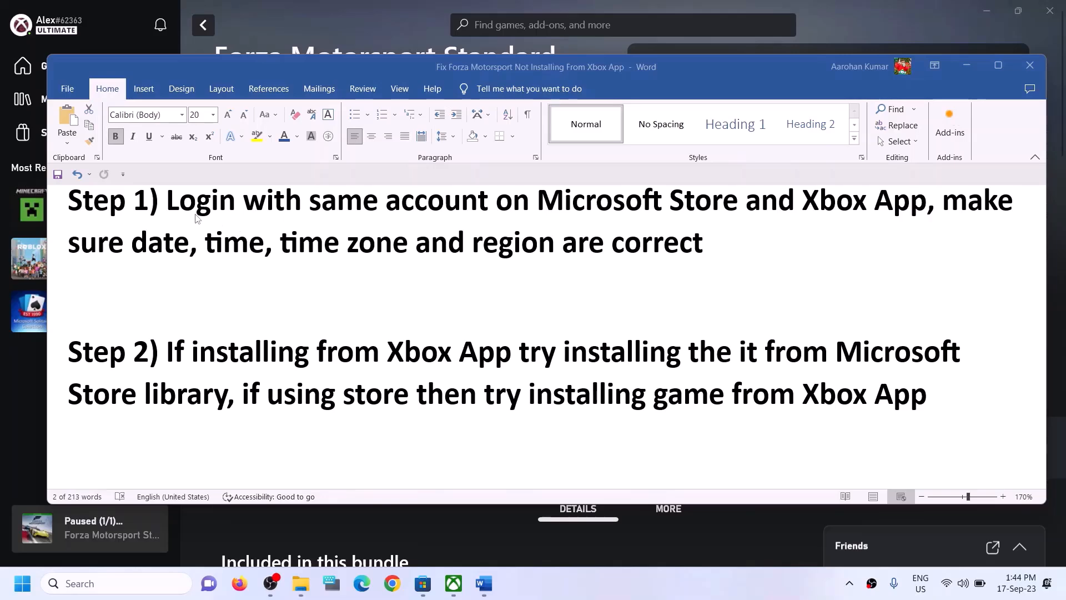
left_click_drag(167, 201, 897, 203)
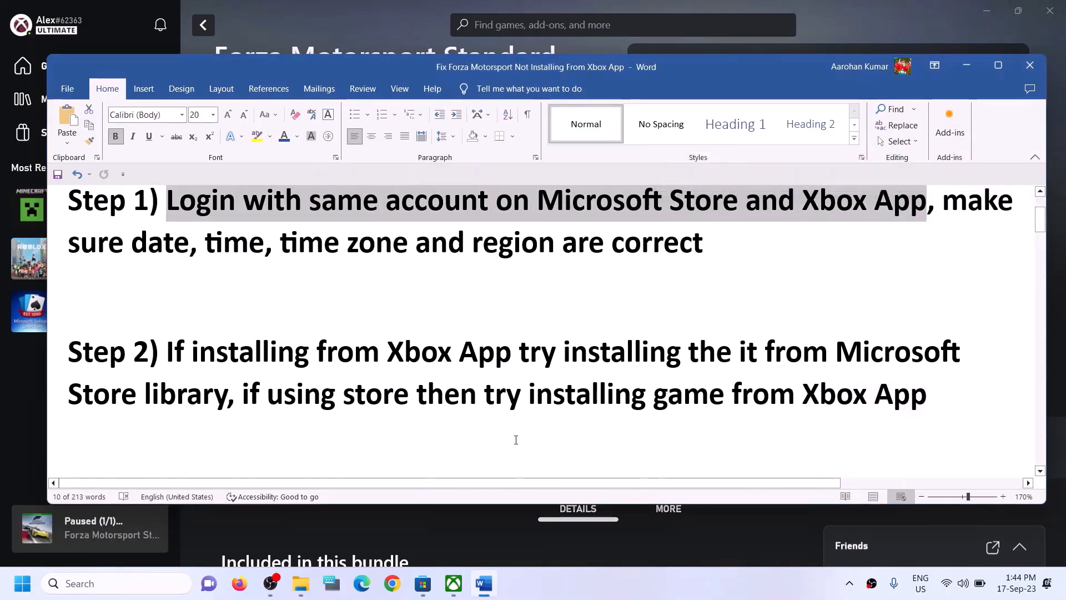
Switch to Microsoft Store and sign out of the current account
left_click(423, 583)
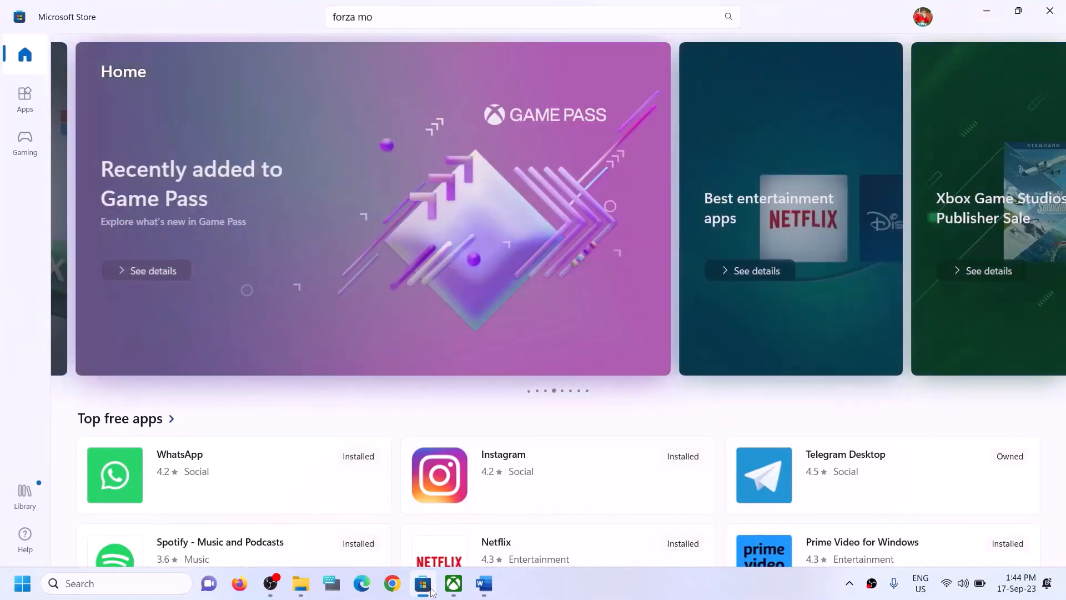
left_click(928, 22)
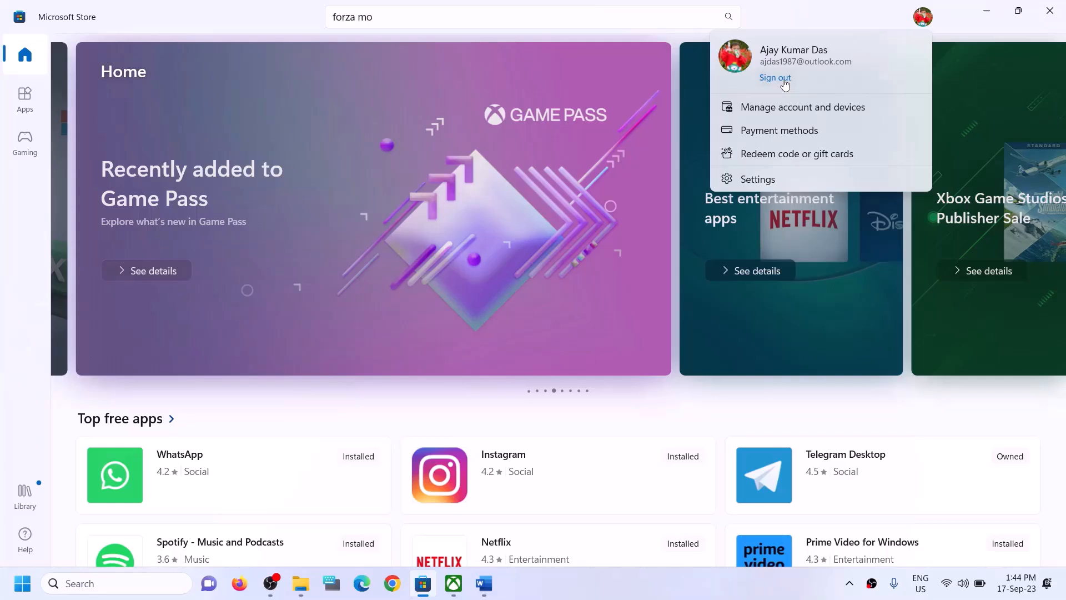
left_click(784, 79)
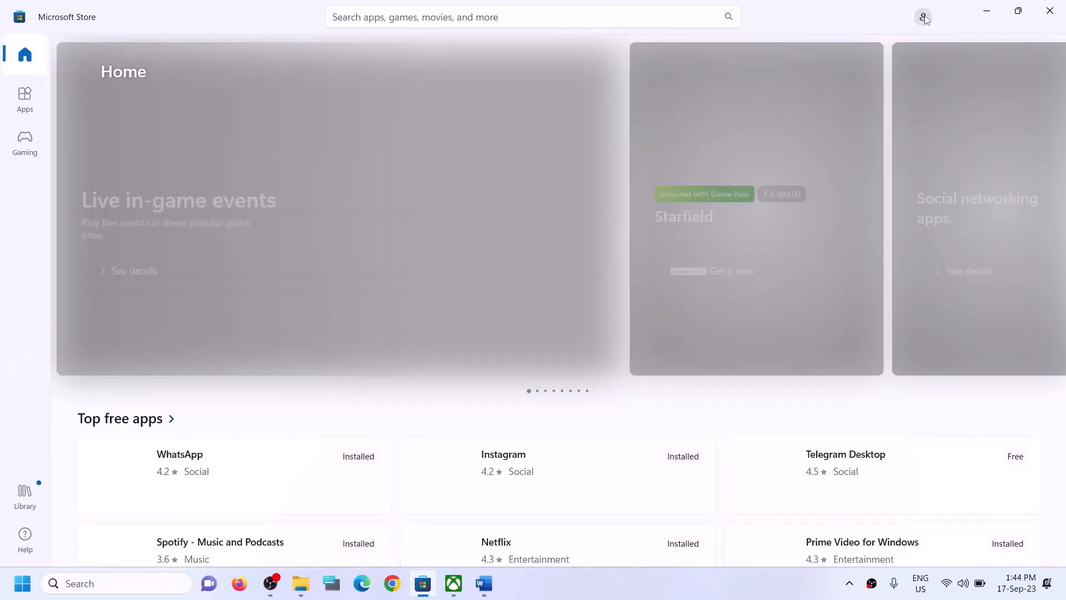
Sign in to Microsoft Store with the second listed Microsoft account, entering the Windows PIN to verify identity
left_click(923, 17)
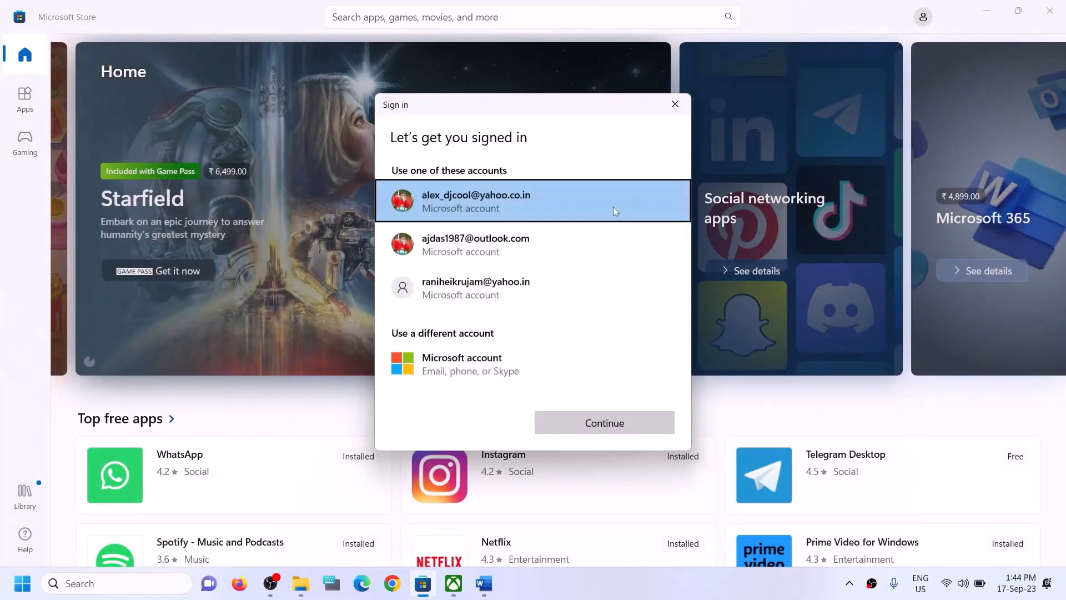
left_click(471, 259)
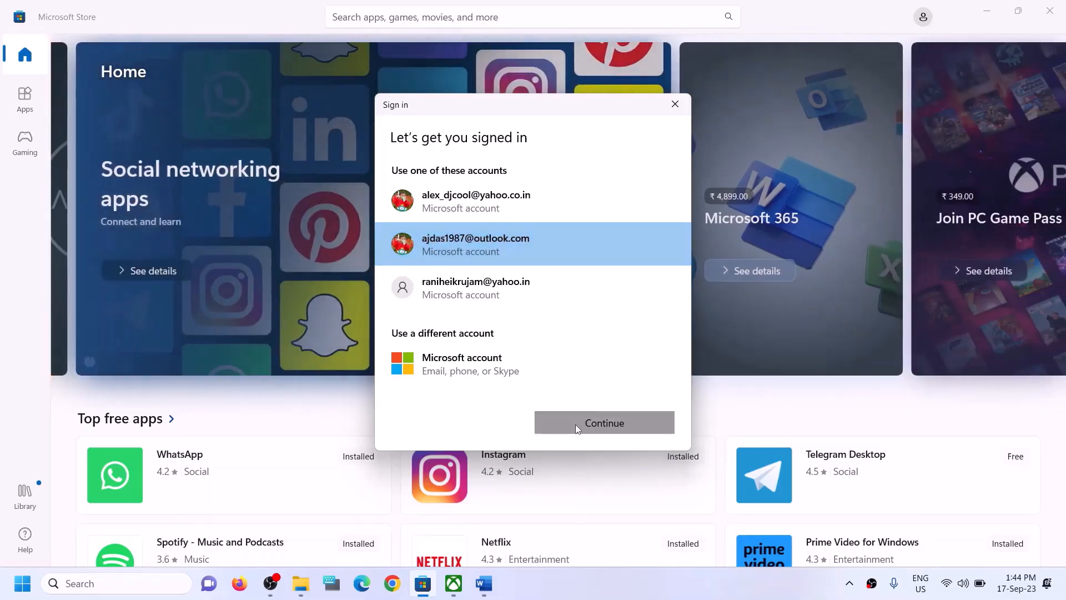
left_click(575, 424)
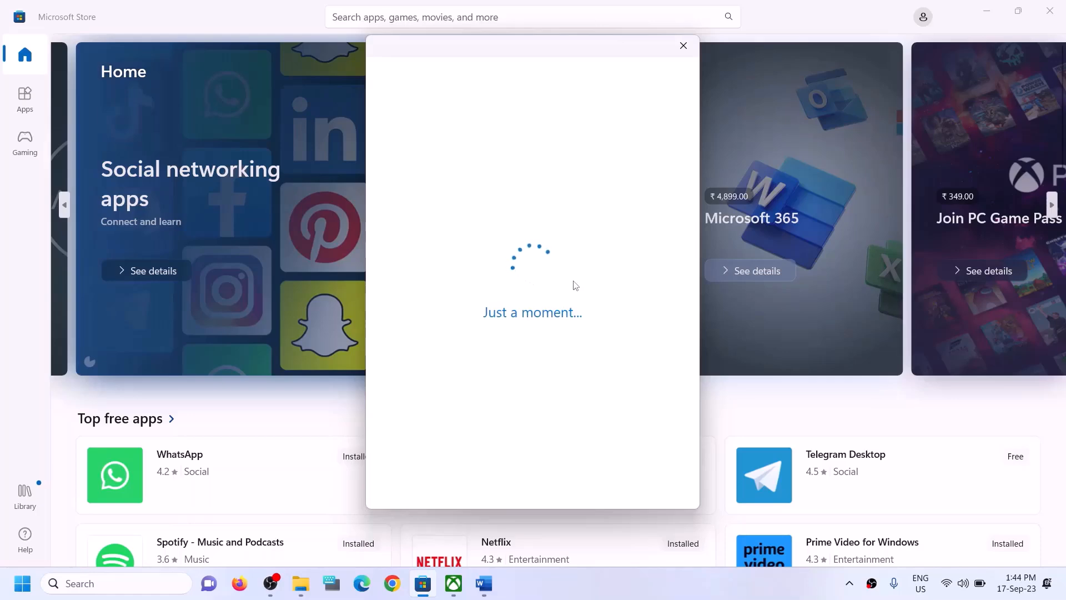
type("•")
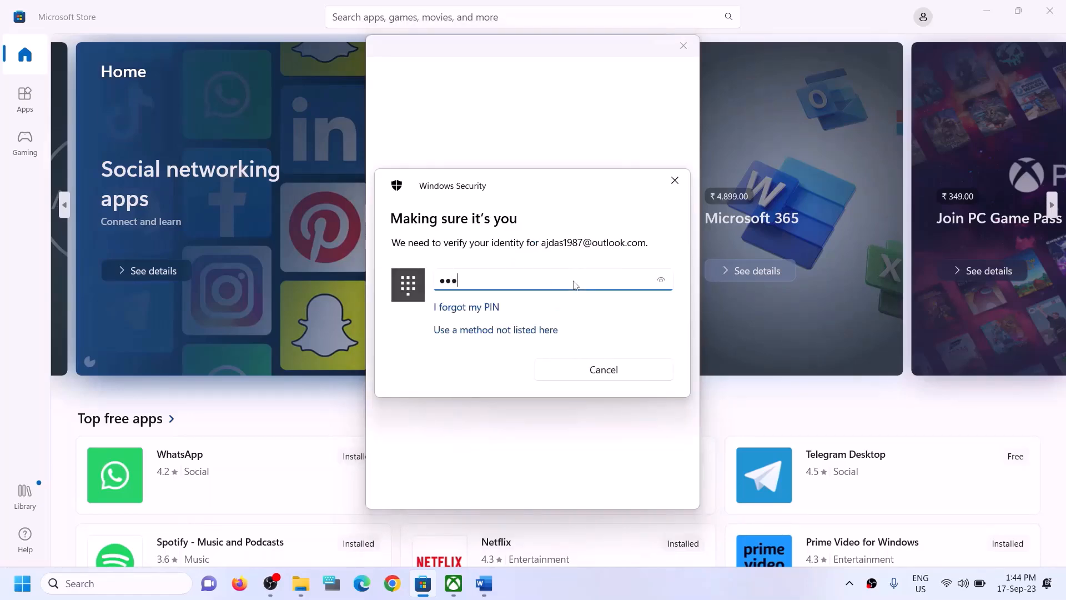
type("•••")
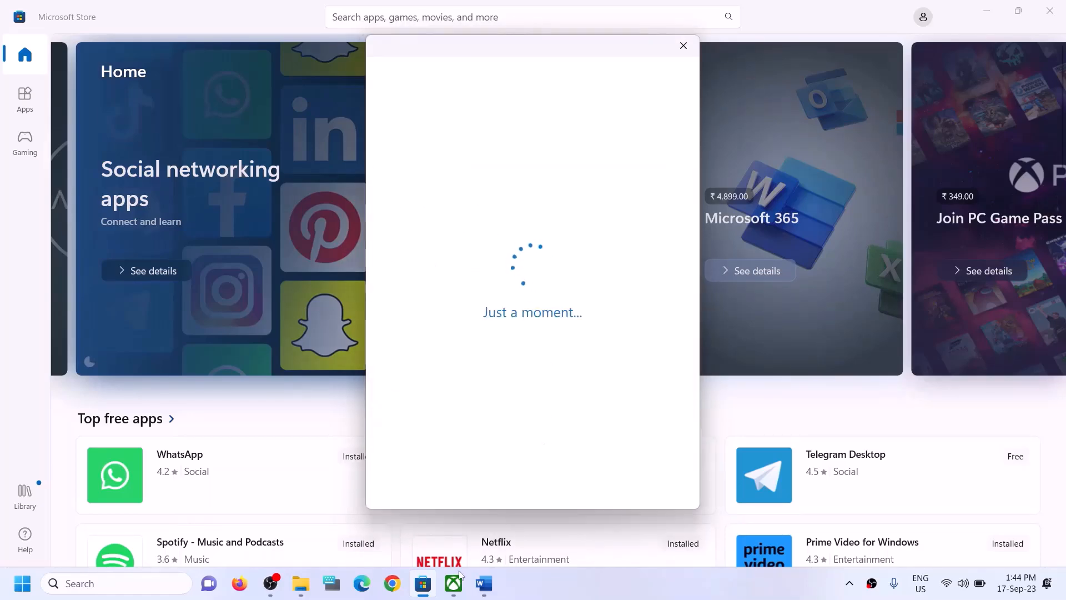
Switch to the Xbox app and sign out of the current profile
left_click(457, 592)
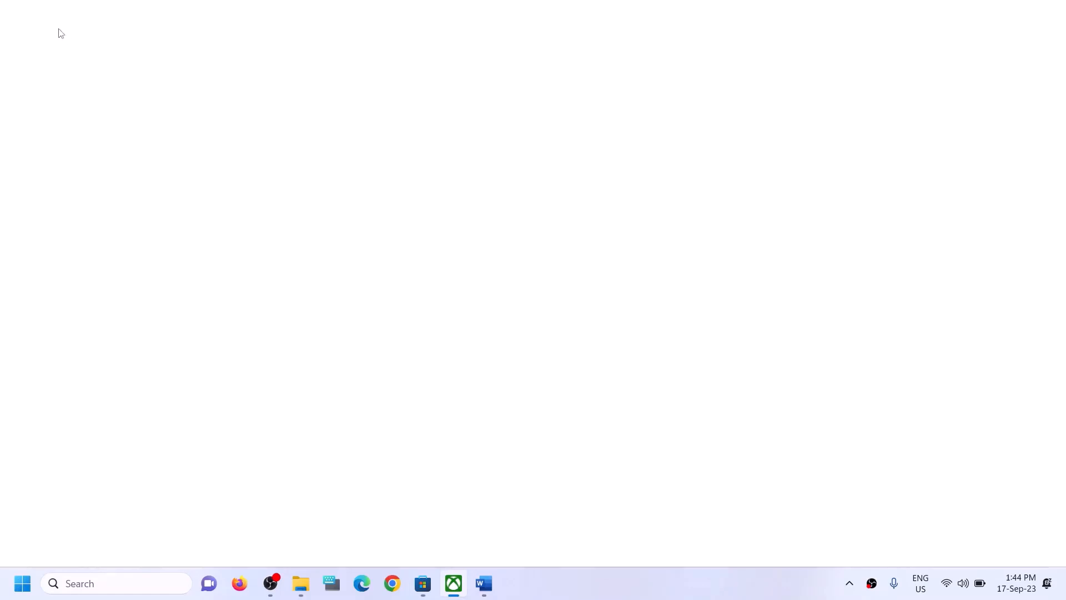
left_click(60, 31)
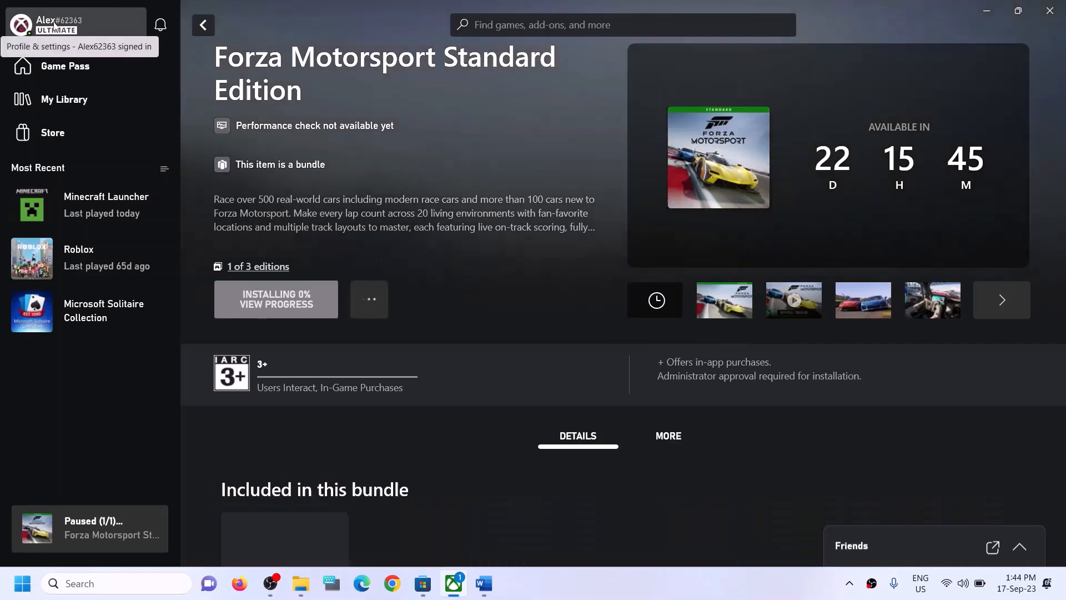
left_click(54, 25)
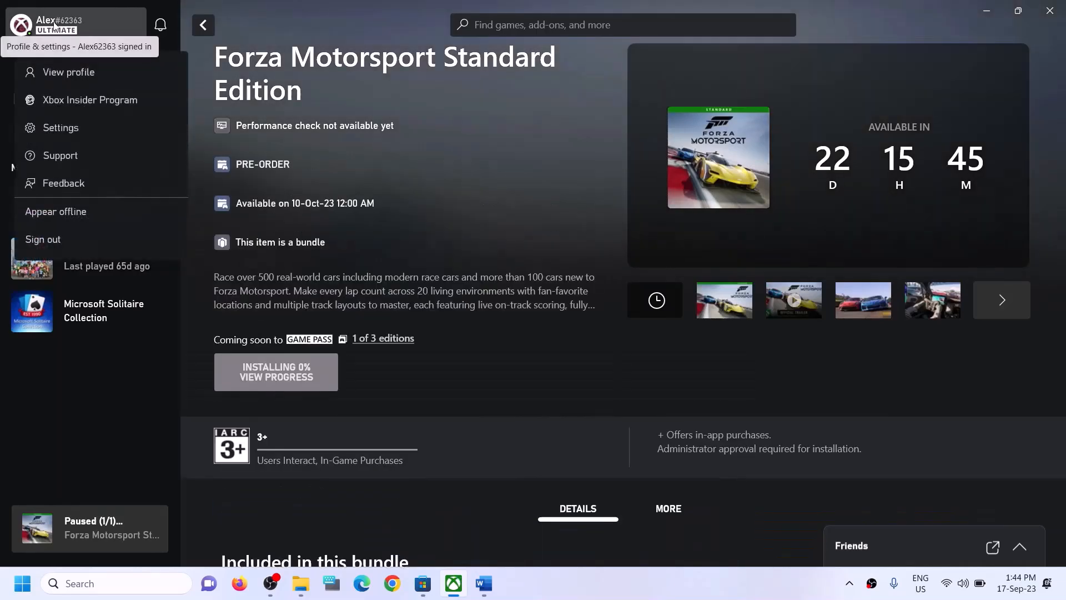
left_click(38, 241)
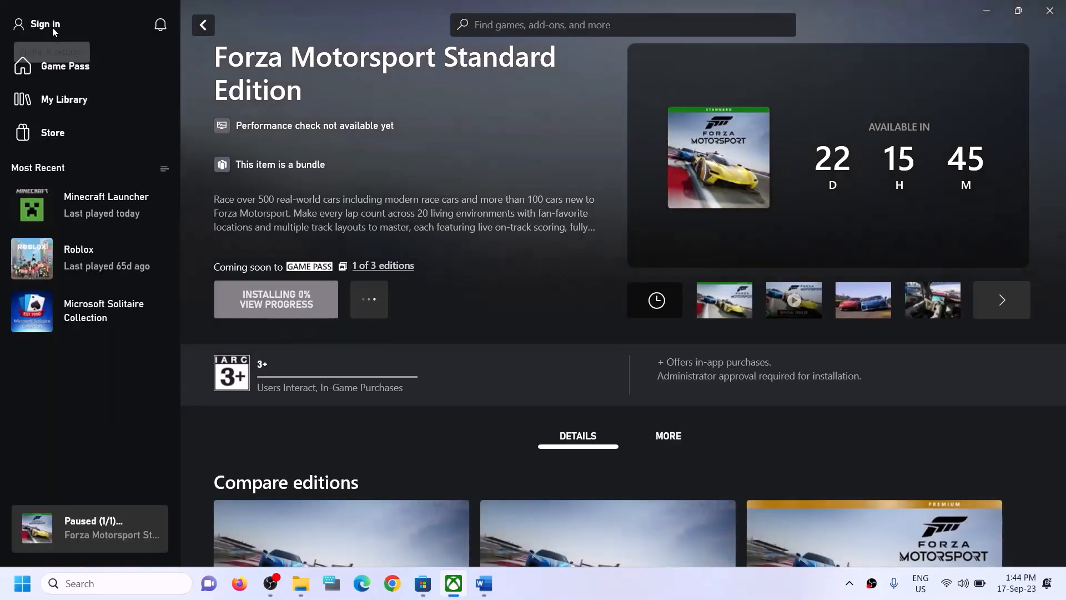
Sign in to the Xbox app again, switching to the same Microsoft account used in Microsoft Store
left_click(52, 27)
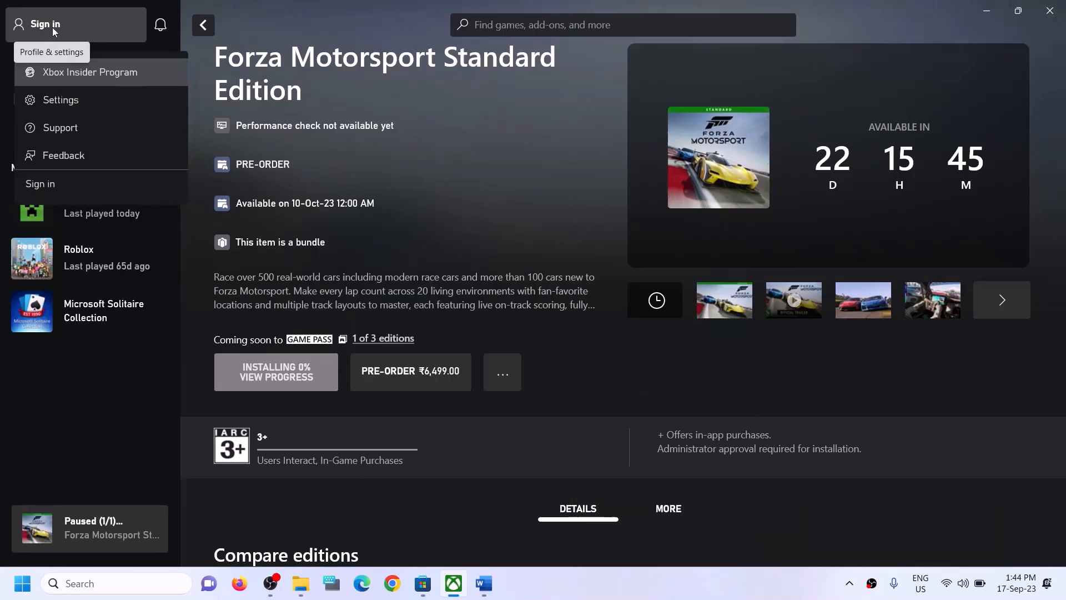
left_click(38, 185)
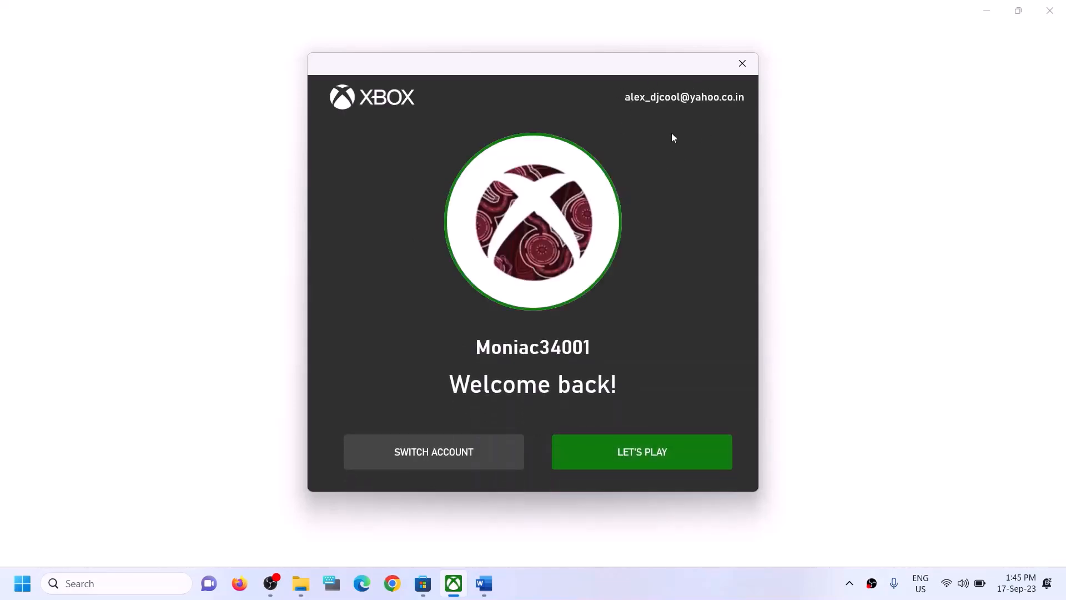
left_click(426, 451)
left_click(457, 245)
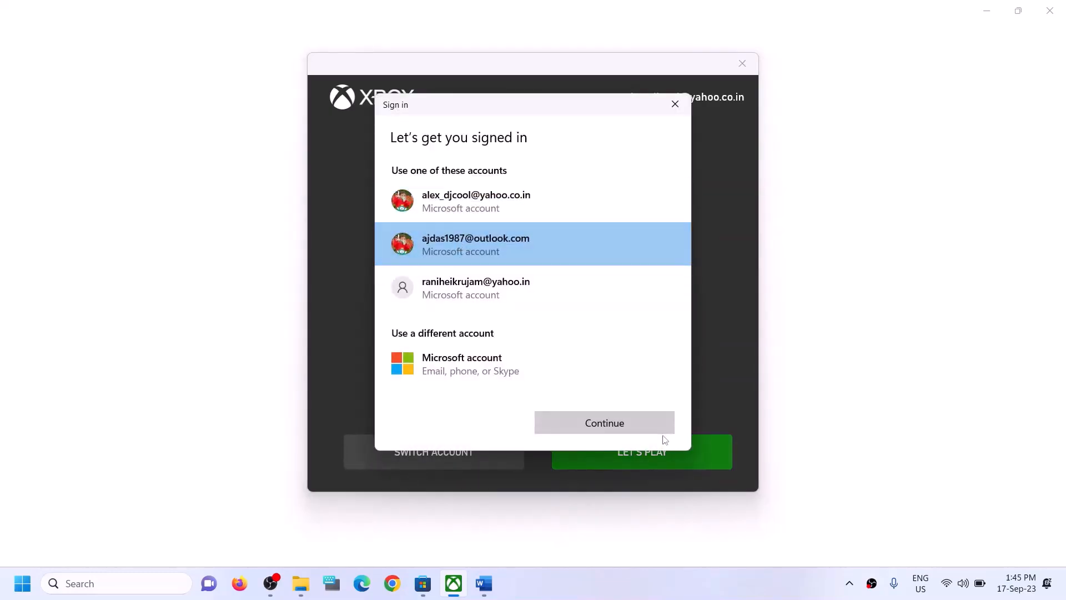
left_click(614, 428)
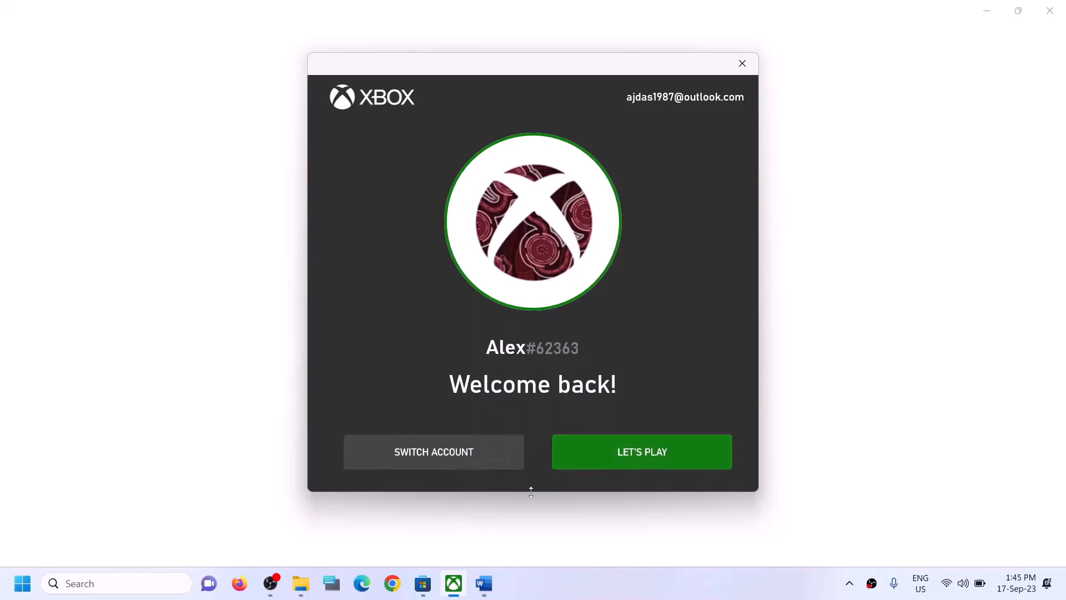
left_click(601, 465)
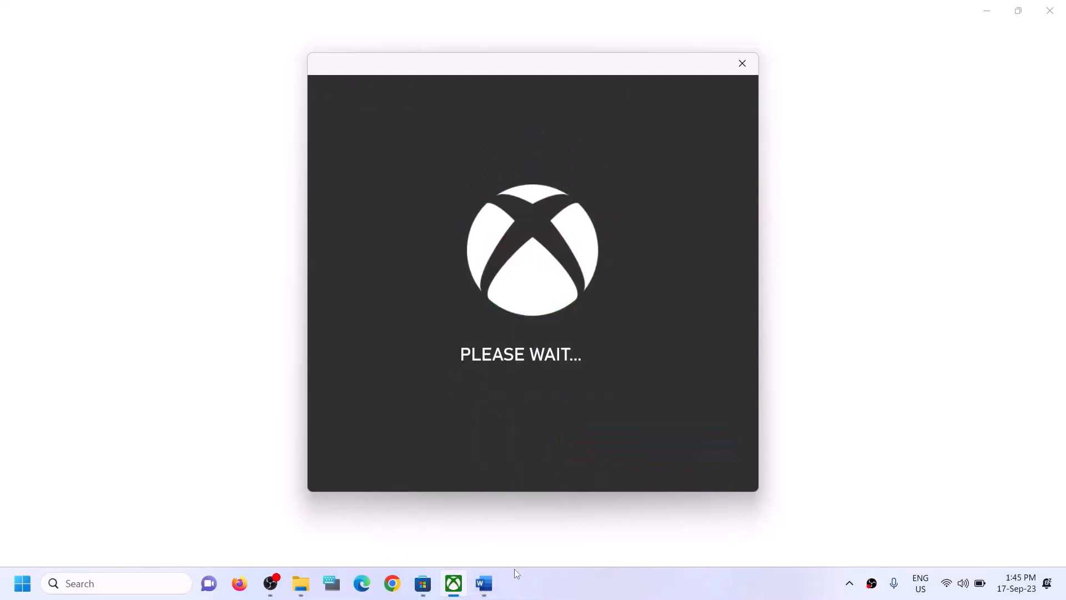
Return to the Word document and highlight the Step 2 advice to install from the Microsoft Store library instead of Xbox App
left_click(484, 583)
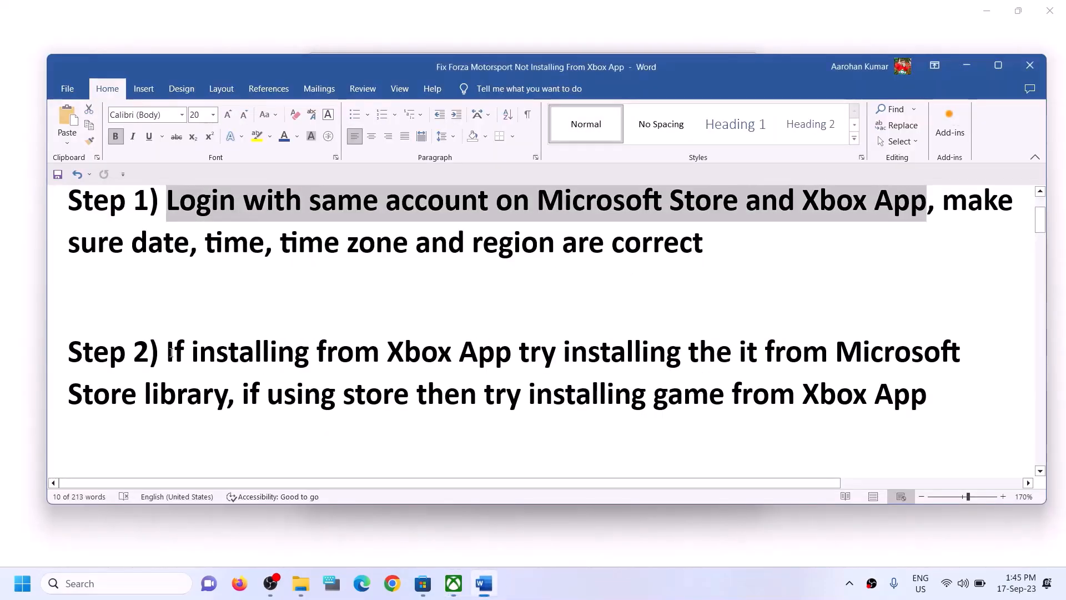
left_click_drag(170, 352, 226, 407)
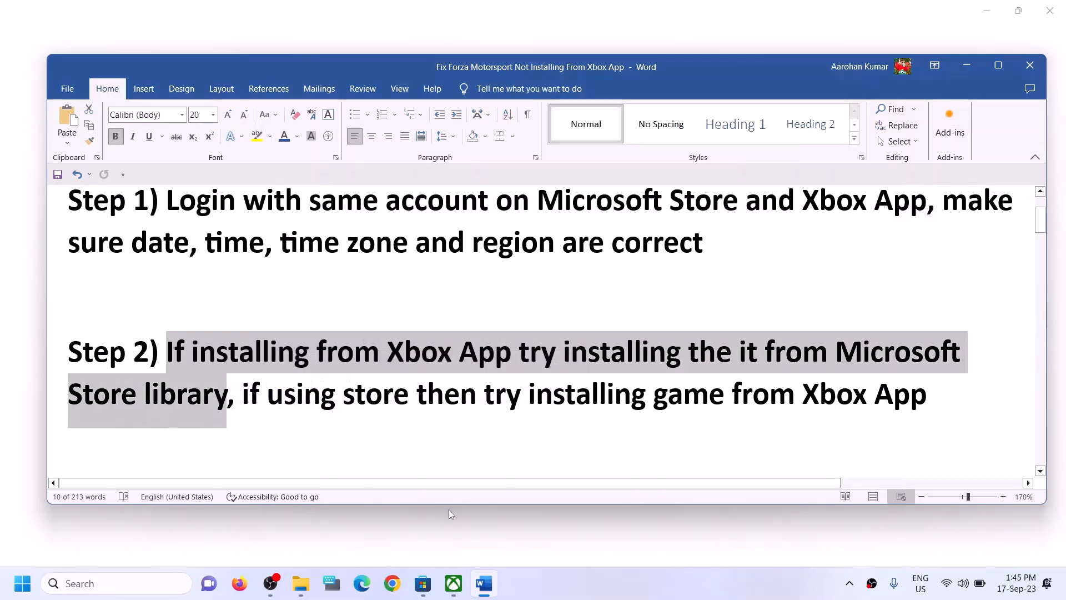
Switch to Microsoft Store, look through the library and try to resume the paused Forza Motorsport installation
left_click(425, 588)
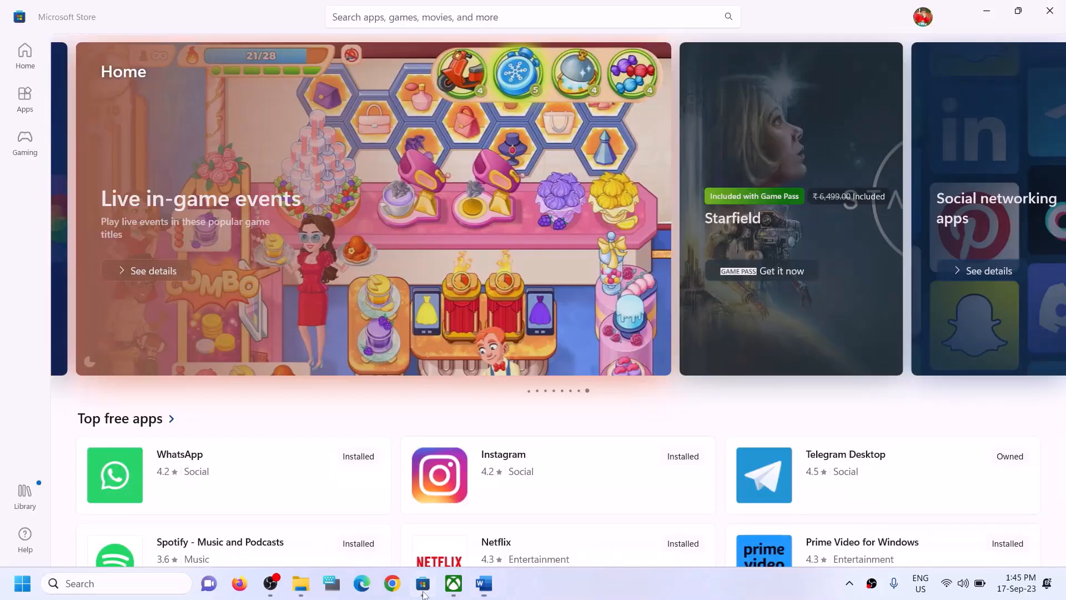
left_click(29, 502)
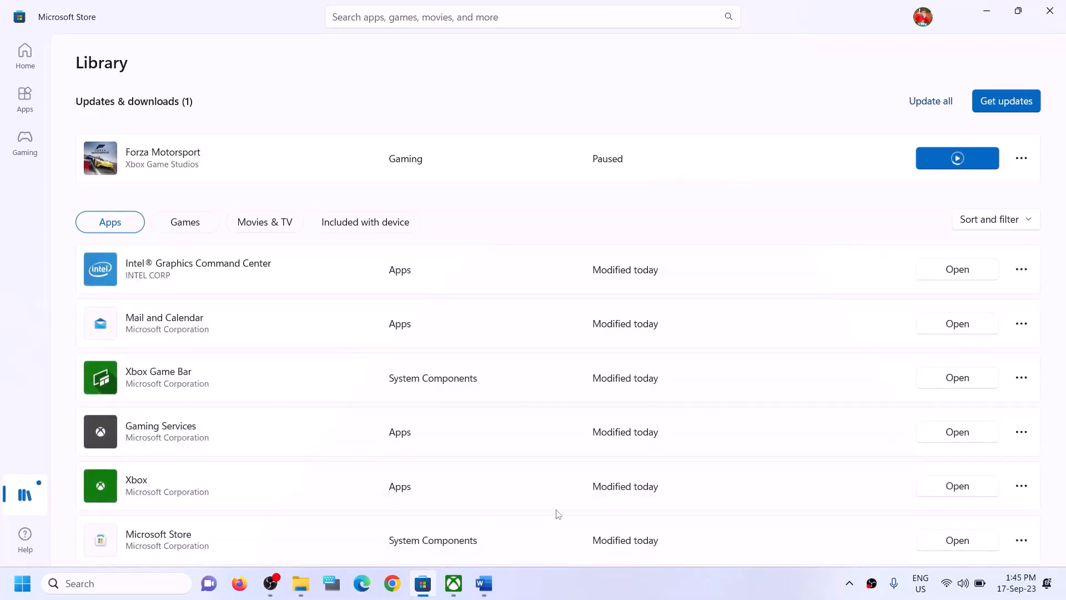
left_click(454, 582)
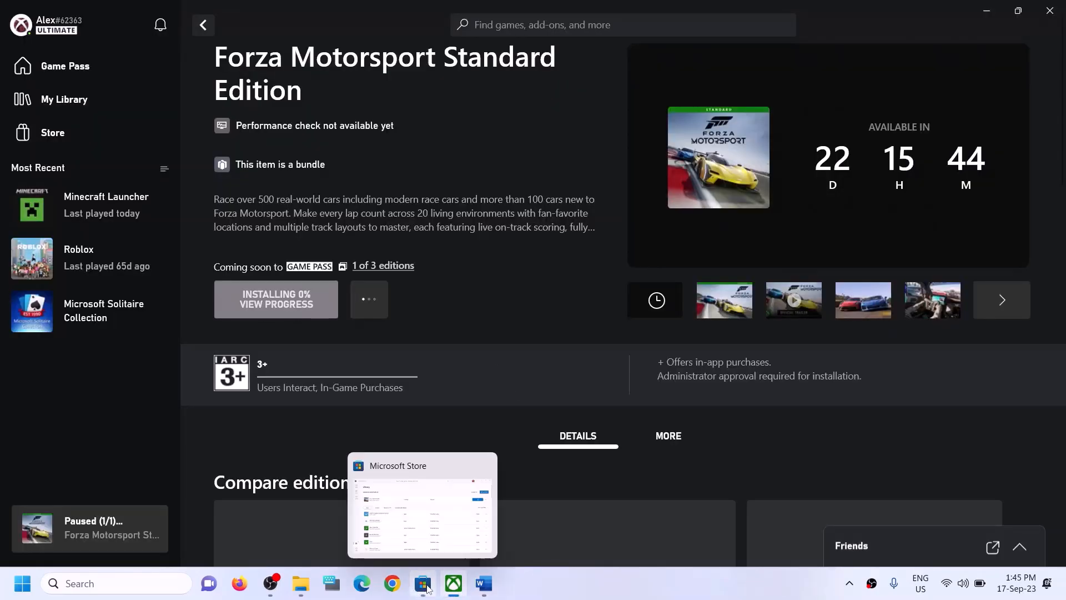
left_click(427, 584)
scroll(772, 363, "down", 2)
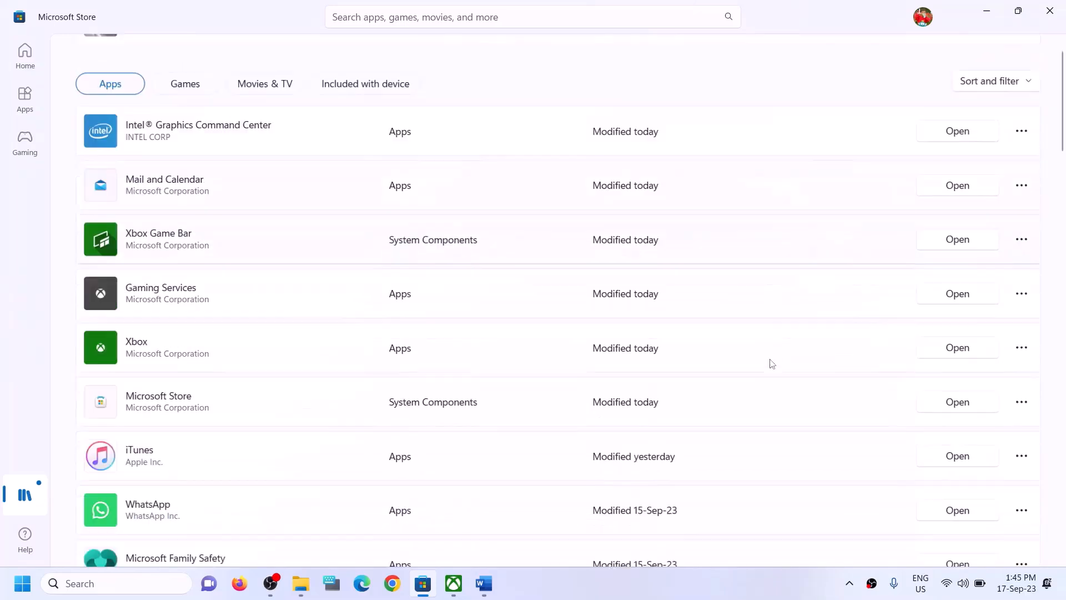
scroll(769, 438, "down", 8)
scroll(768, 438, "up", 10)
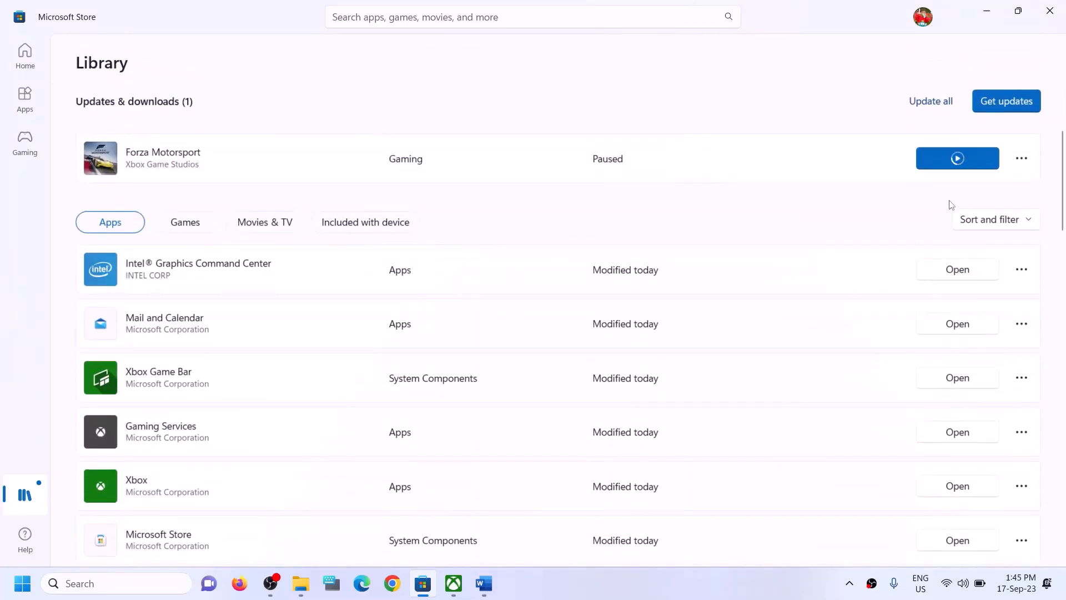
left_click(955, 158)
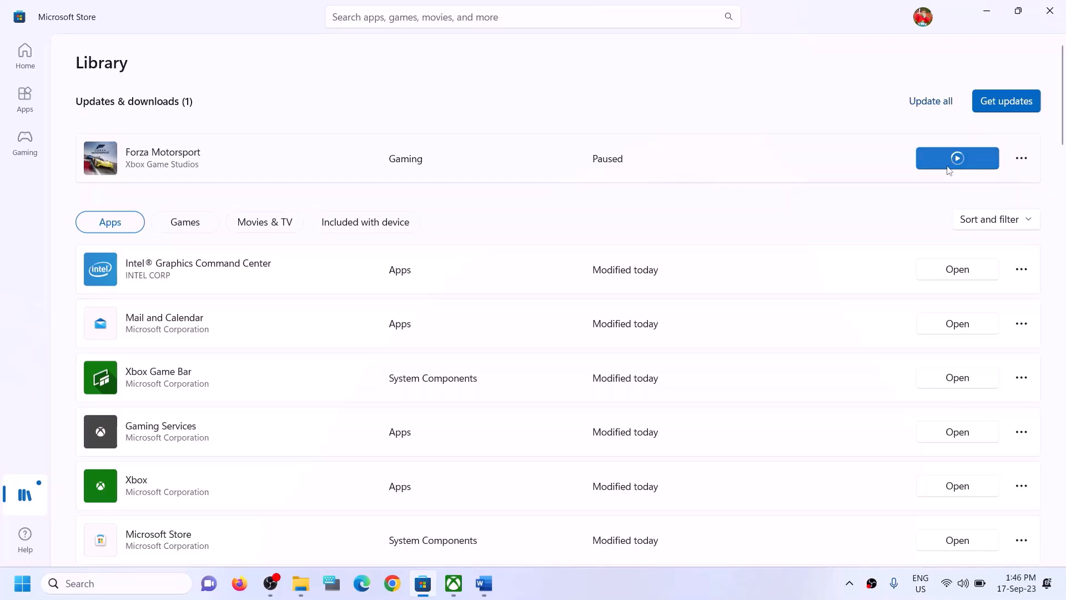
Return to the Word document and highlight the Step 2 advice for Store users to try installing the game from Xbox App
left_click(483, 583)
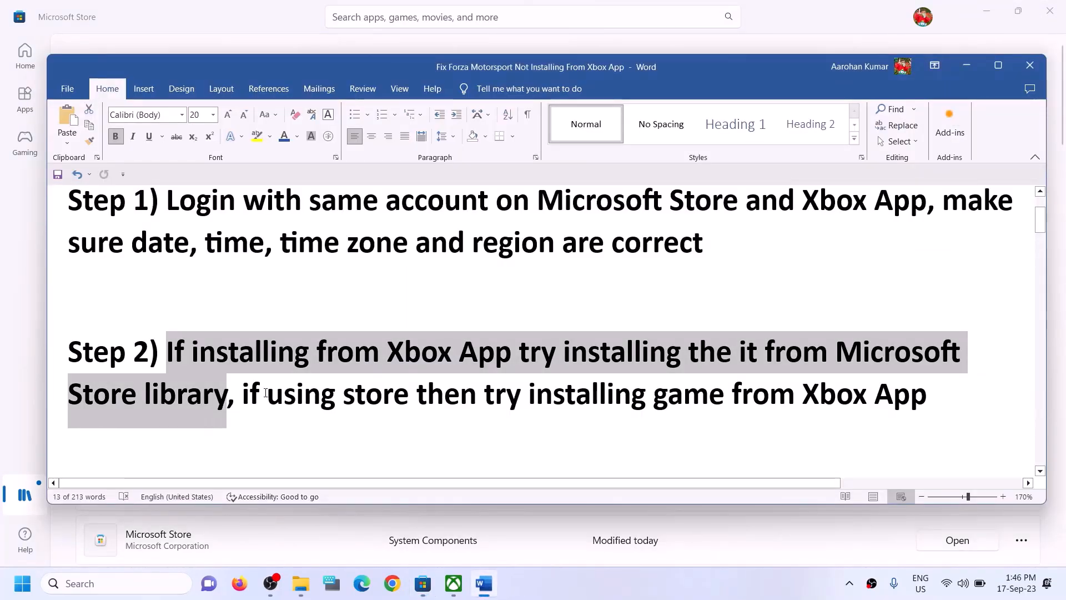
left_click_drag(242, 393, 728, 408)
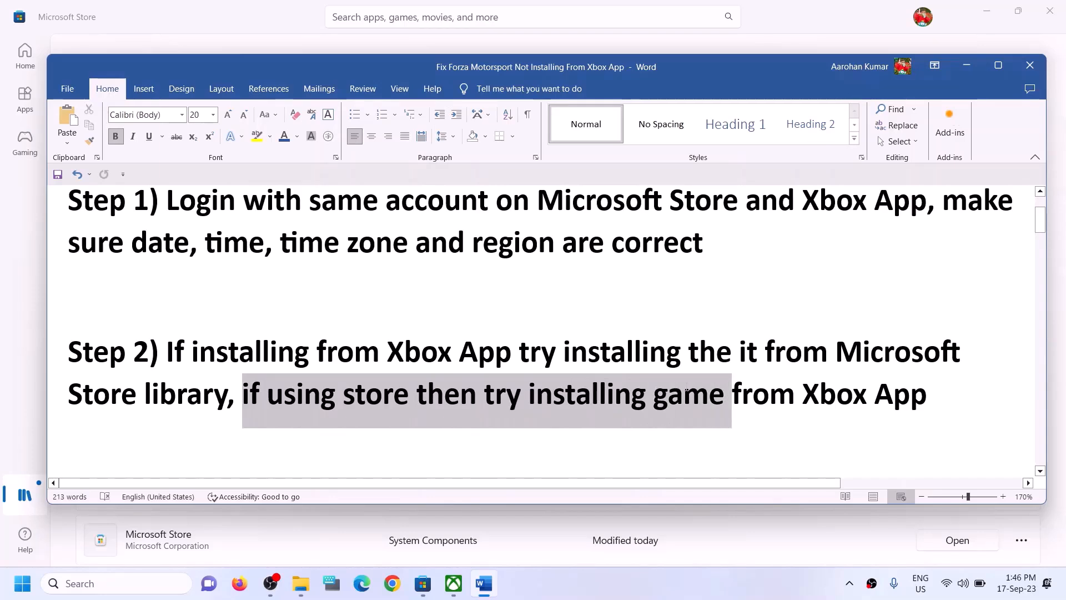
left_click(409, 394)
left_click_drag(243, 394, 416, 395)
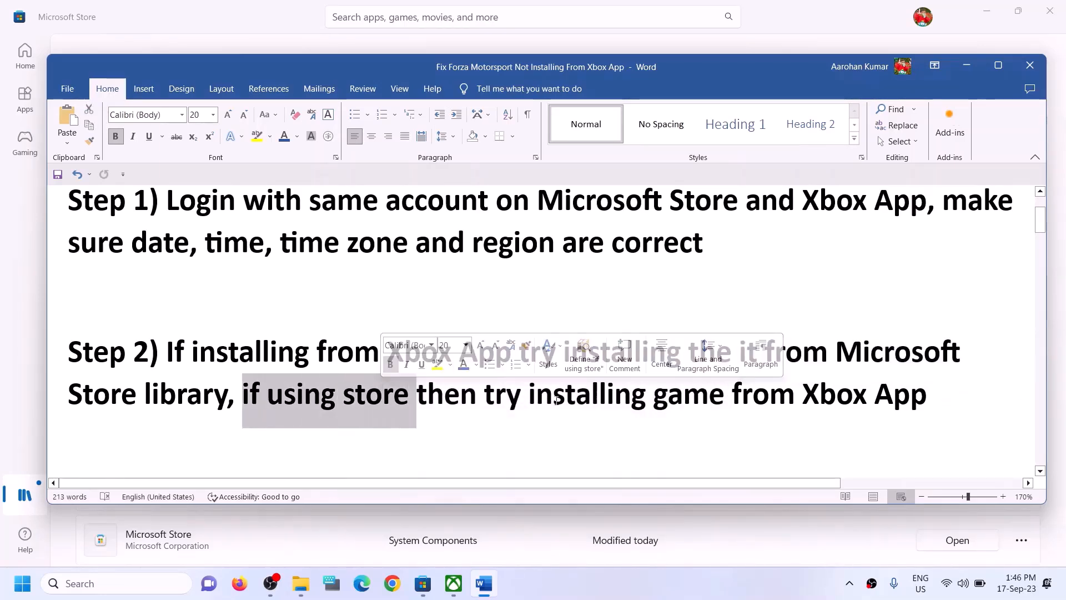
left_click_drag(528, 395, 925, 395)
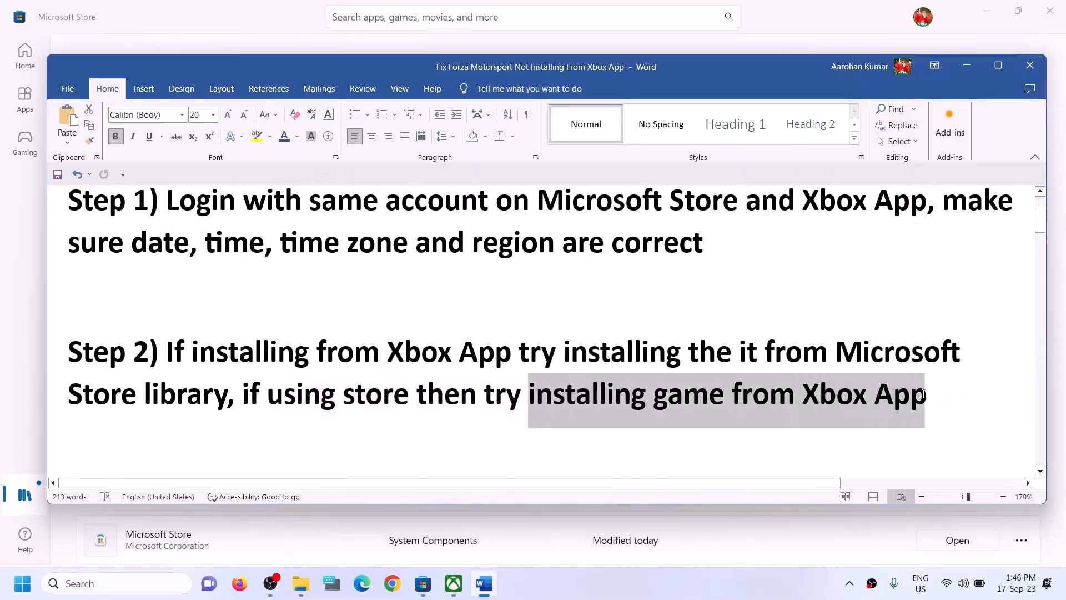
left_click(382, 394)
Switch to the Xbox app and search for "forza", closing the suggestions without choosing a game
left_click(275, 17)
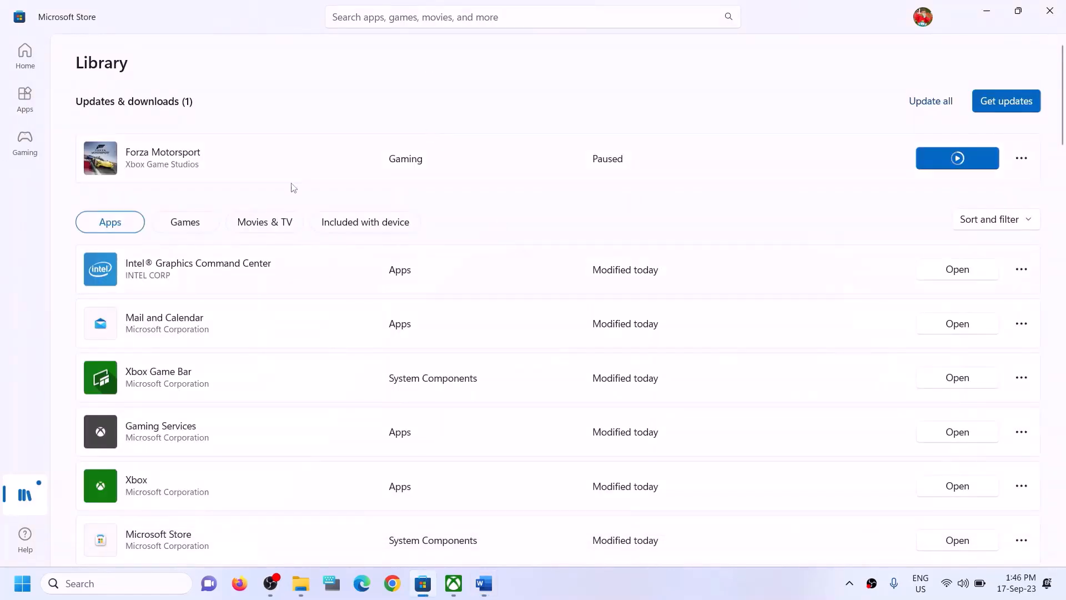
left_click(453, 583)
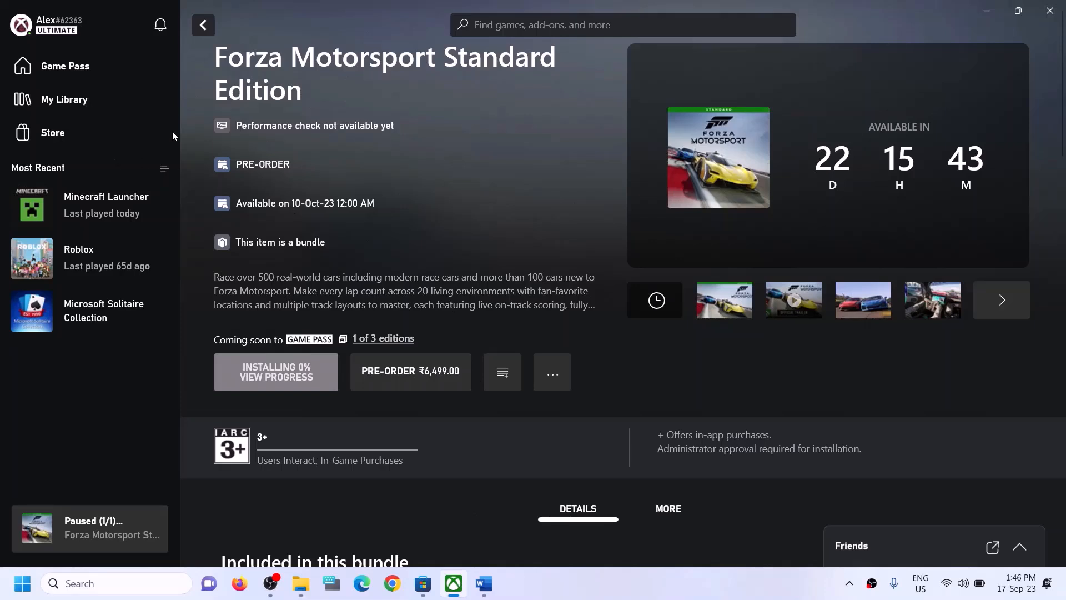
left_click(551, 23)
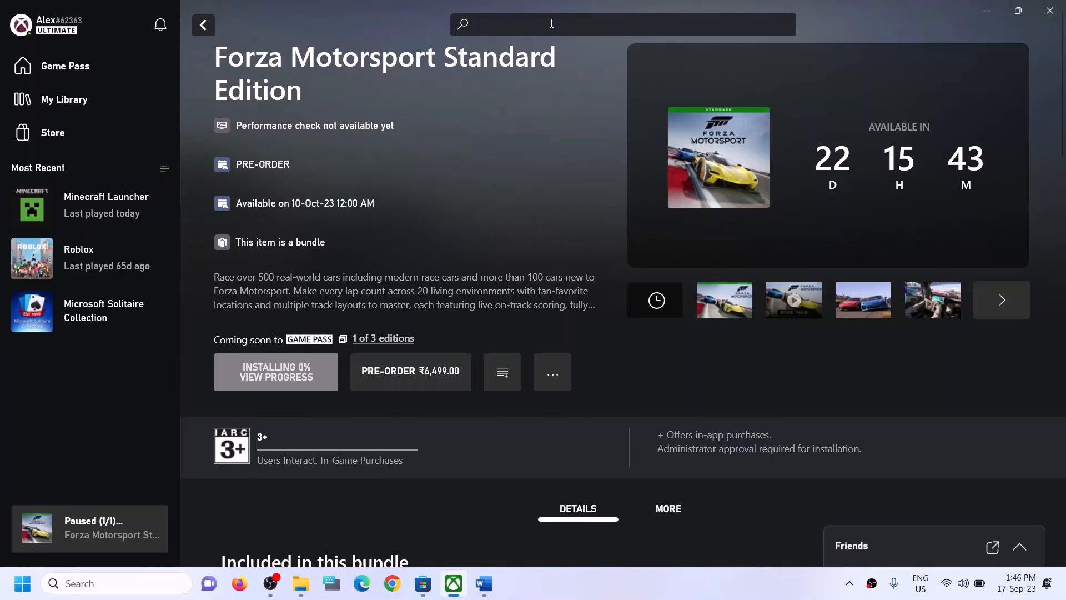
type("forza")
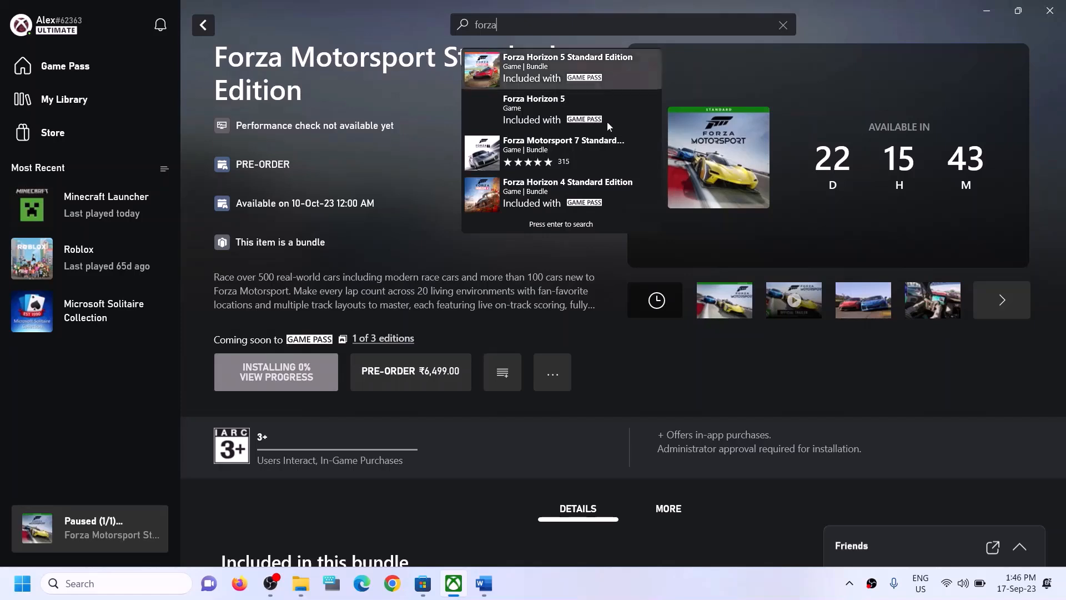
left_click(437, 238)
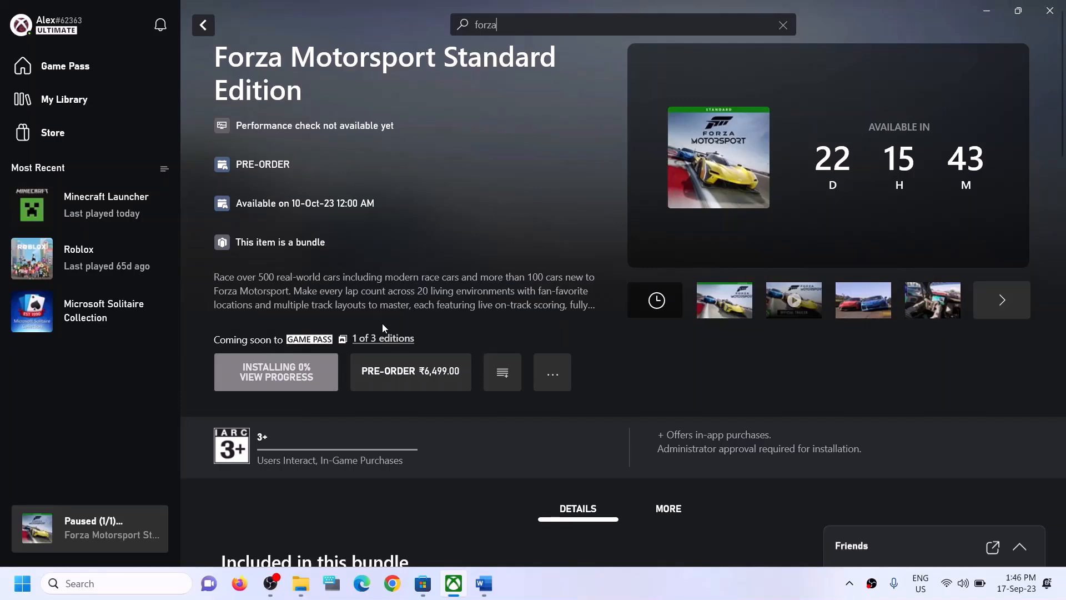
Search Windows for "xbox" to locate the Xbox app, closing the search without opening anything
left_click(133, 578)
type("xbox")
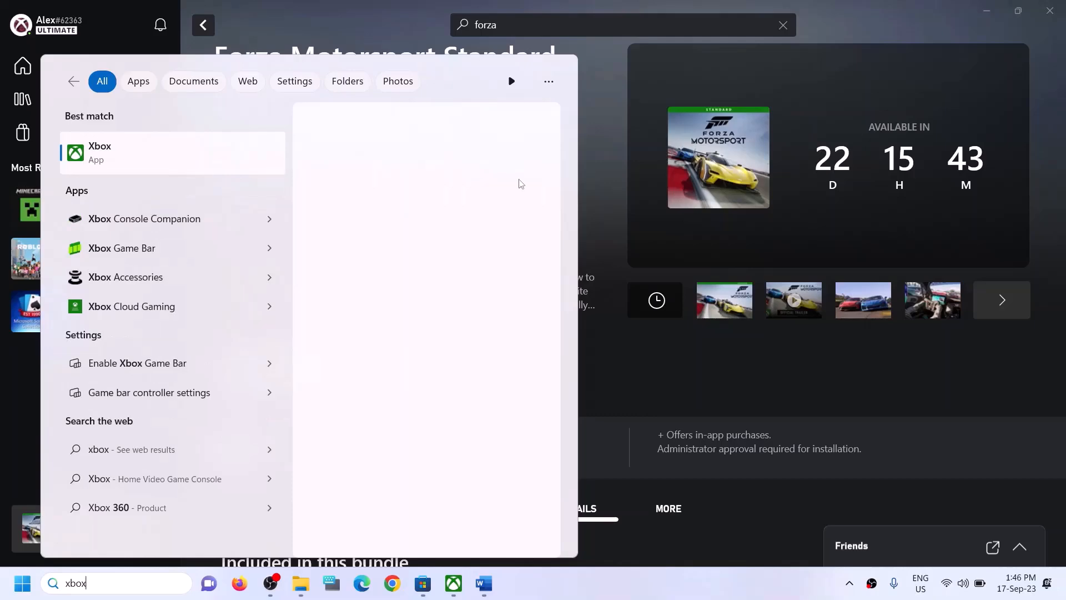
left_click(598, 140)
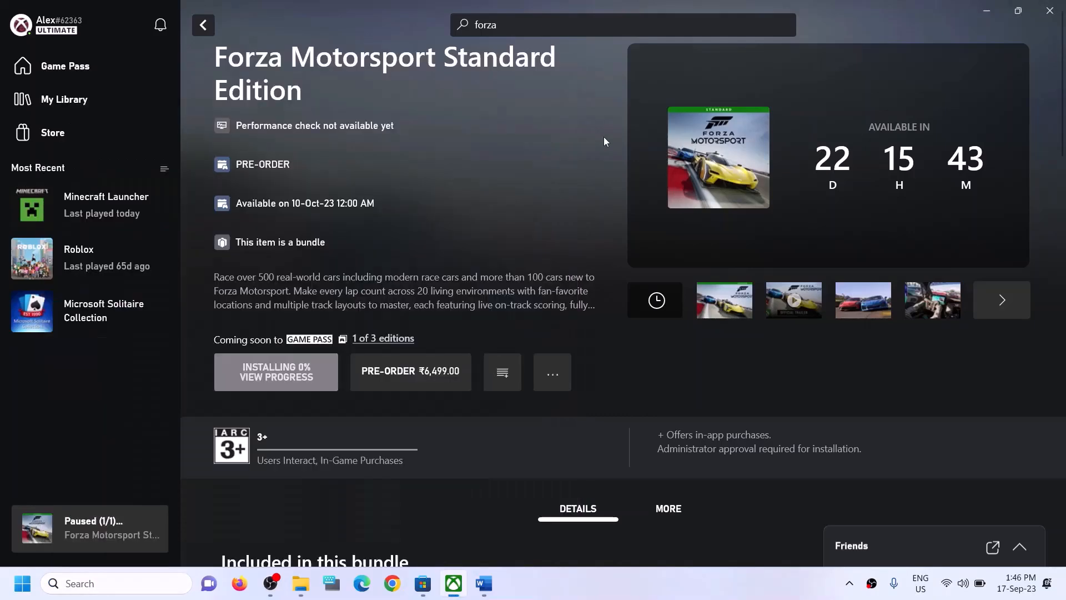
Return to the Word document and copy the full Get-AppxPackage command under Step 3
left_click(484, 583)
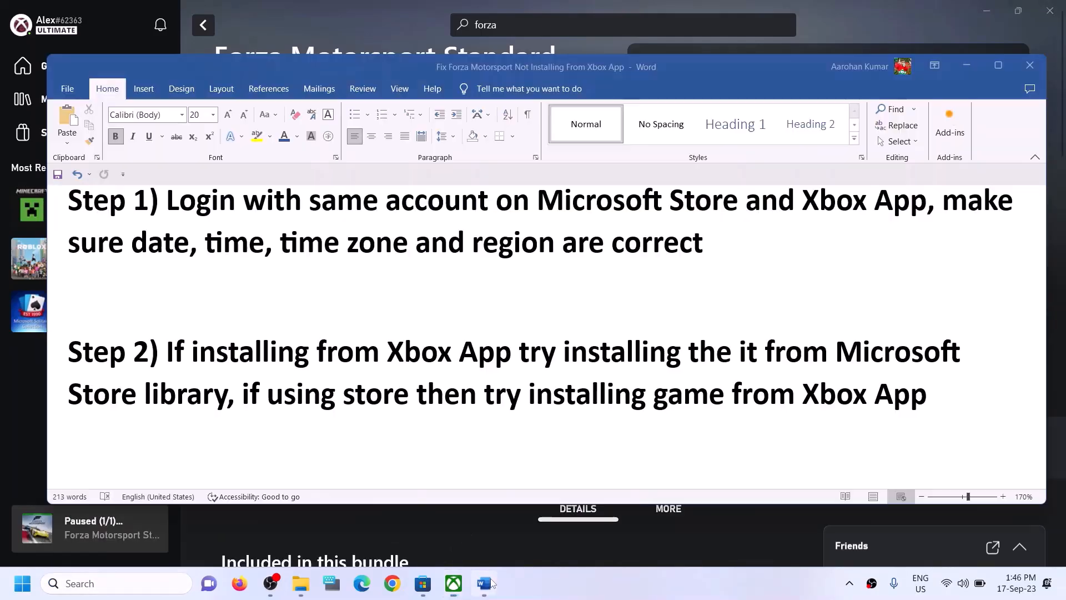
scroll(392, 364, "down", 4)
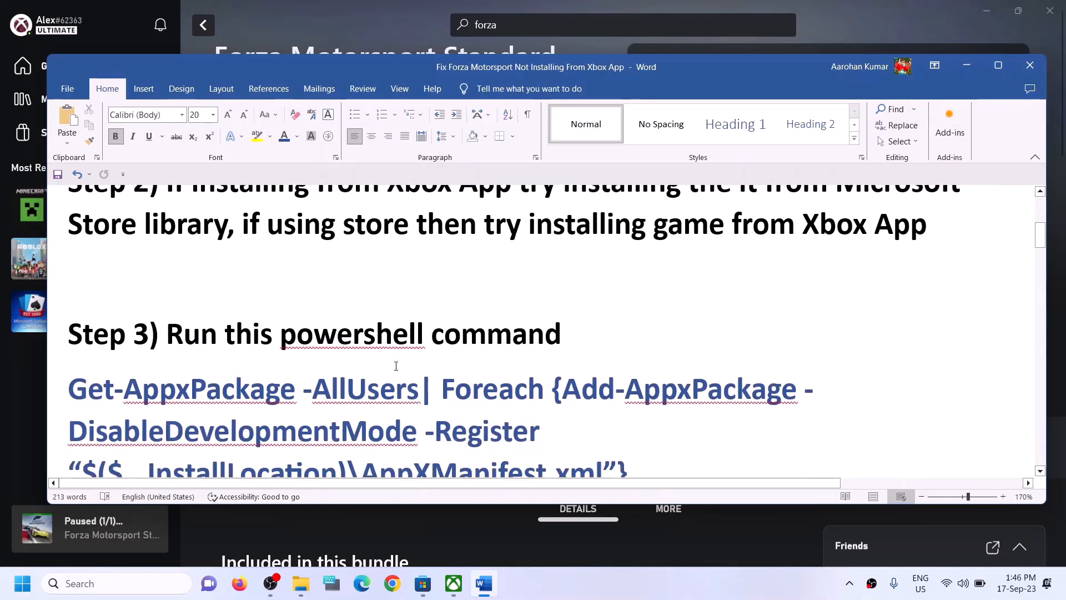
left_click_drag(638, 415, 111, 356)
right_click(110, 355)
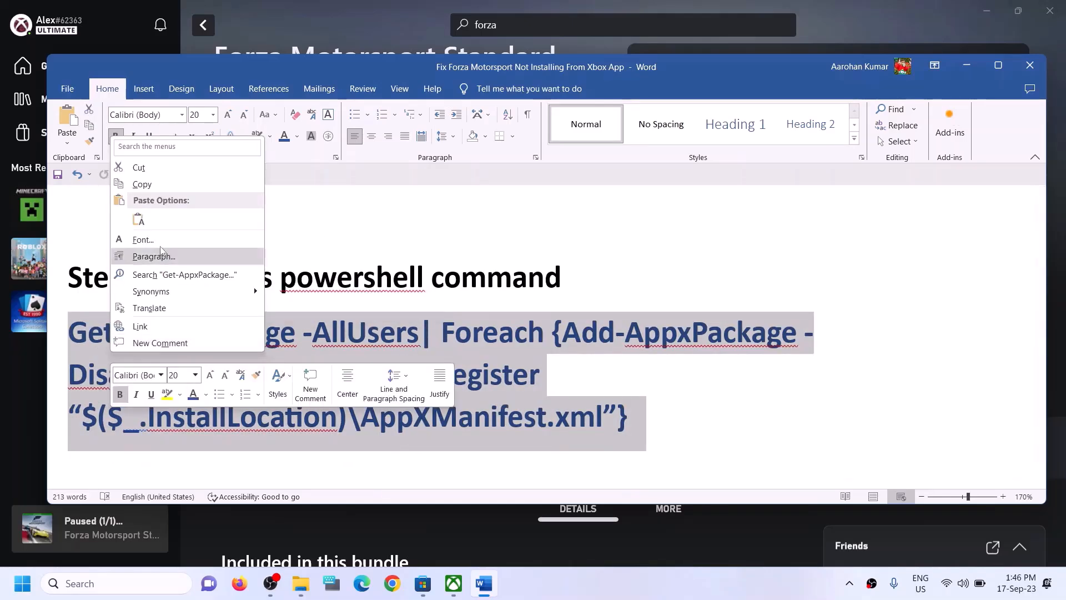
left_click(145, 187)
Find Windows PowerShell through Windows search and run it as administrator, allowing it to make changes to the device
left_click(109, 584)
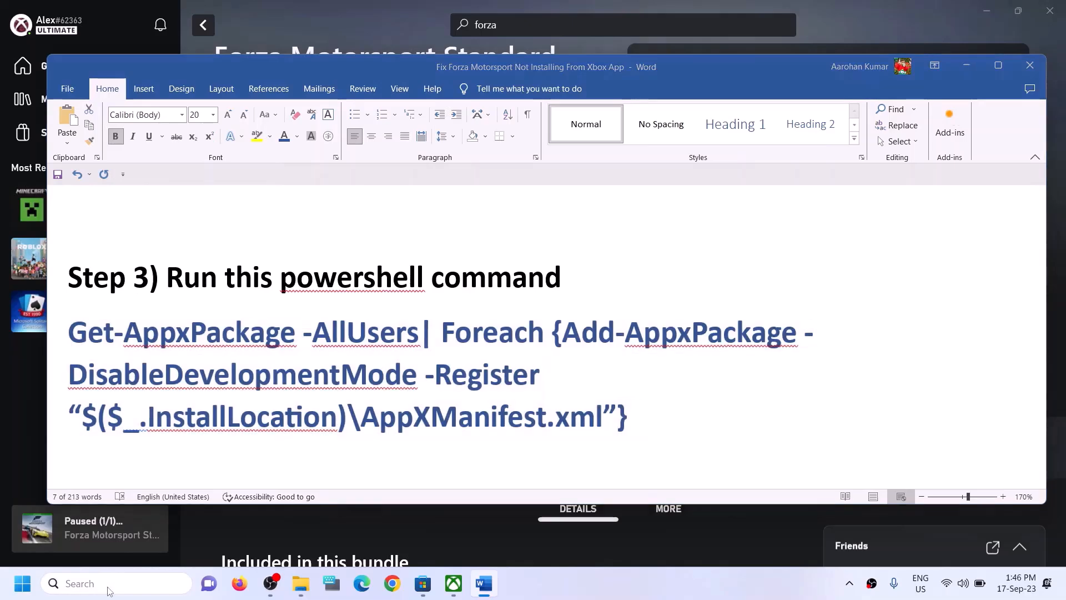
type("powers")
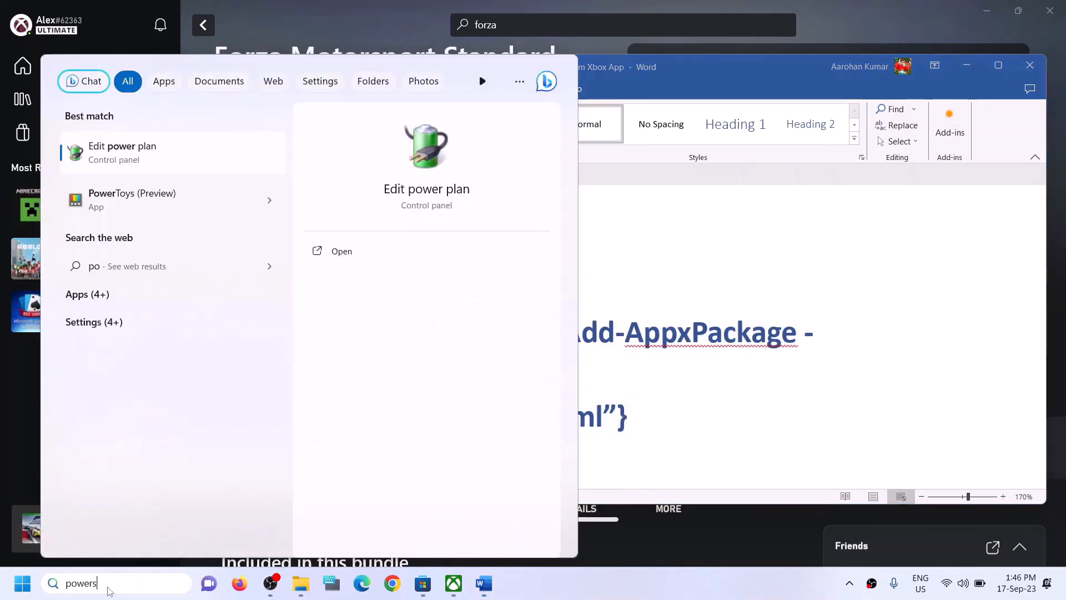
type("hell")
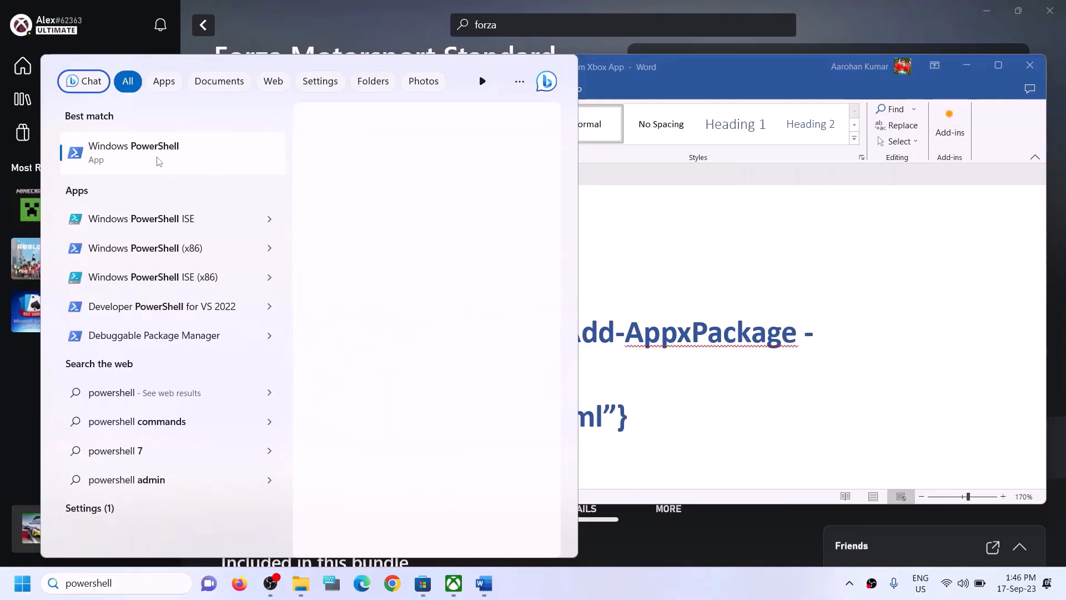
right_click(228, 169)
left_click(220, 176)
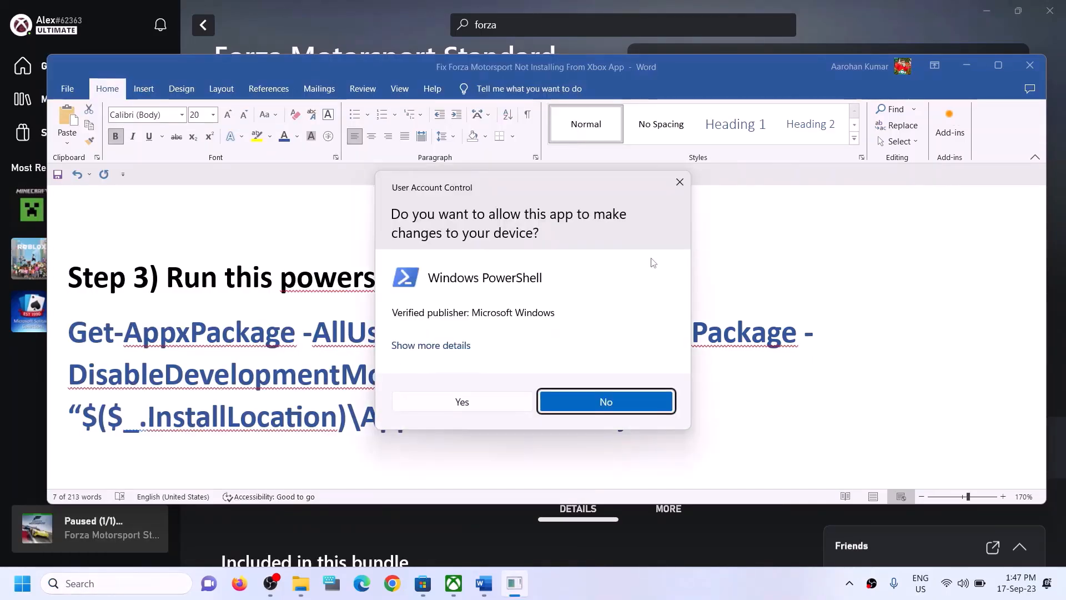
left_click(462, 401)
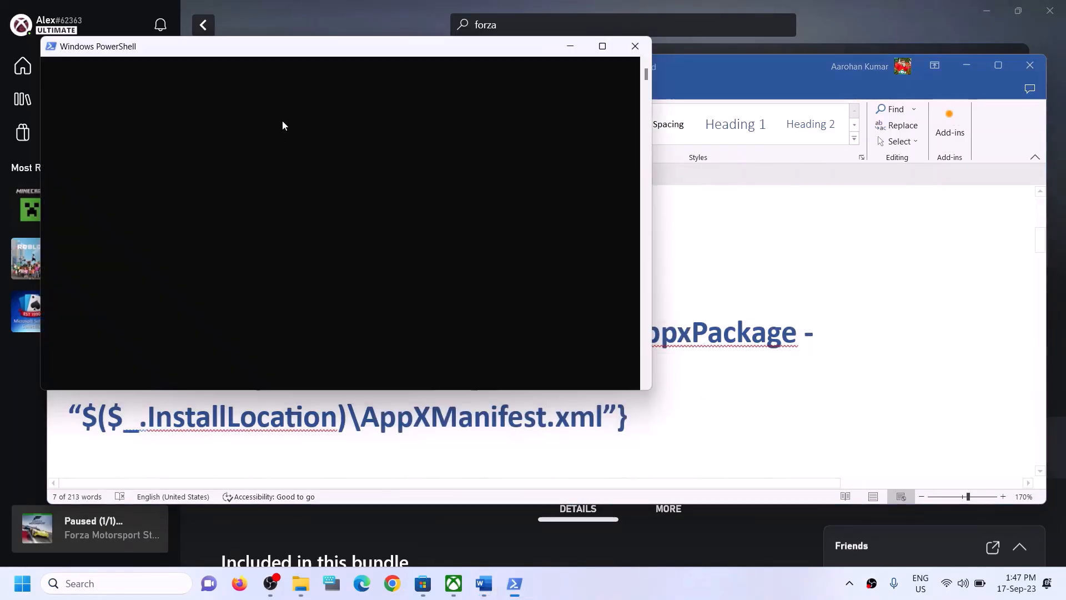
Run the copied command in PowerShell: Get-AppxPackage -AllUsers| Foreach {Add-AppxPackage -DisableDevelopmentMode -Register "$($_.InstallLocation)\AppXManifest.xml"}
left_click_drag(276, 43, 486, 222)
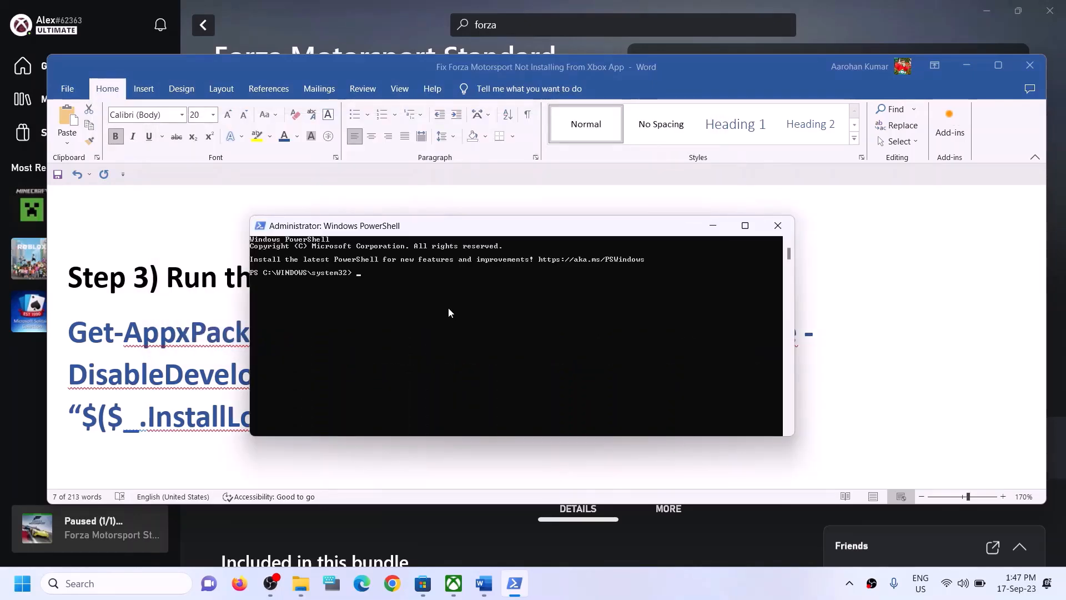
right_click(448, 312)
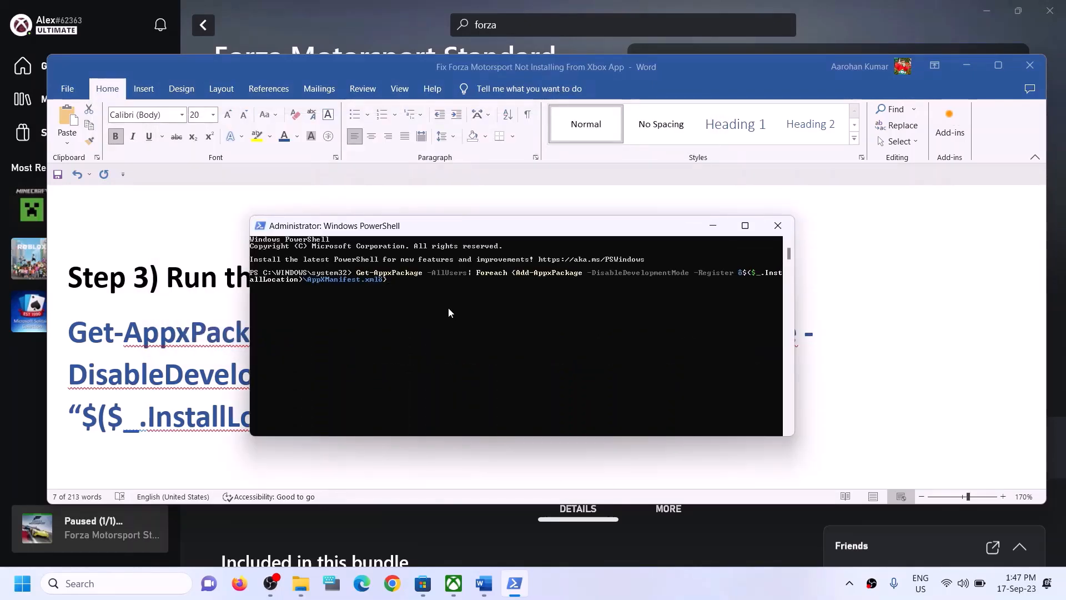
key("Return")
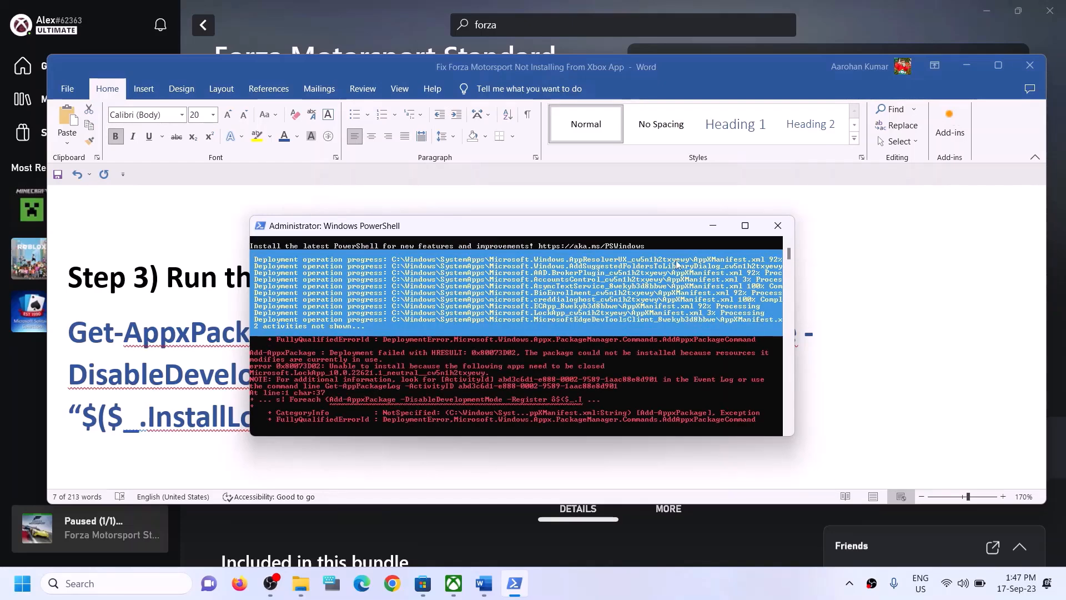
Return to the Word document and highlight the Step 4 heading "Delete Microsoft Store Local Cache Files"
left_click(866, 305)
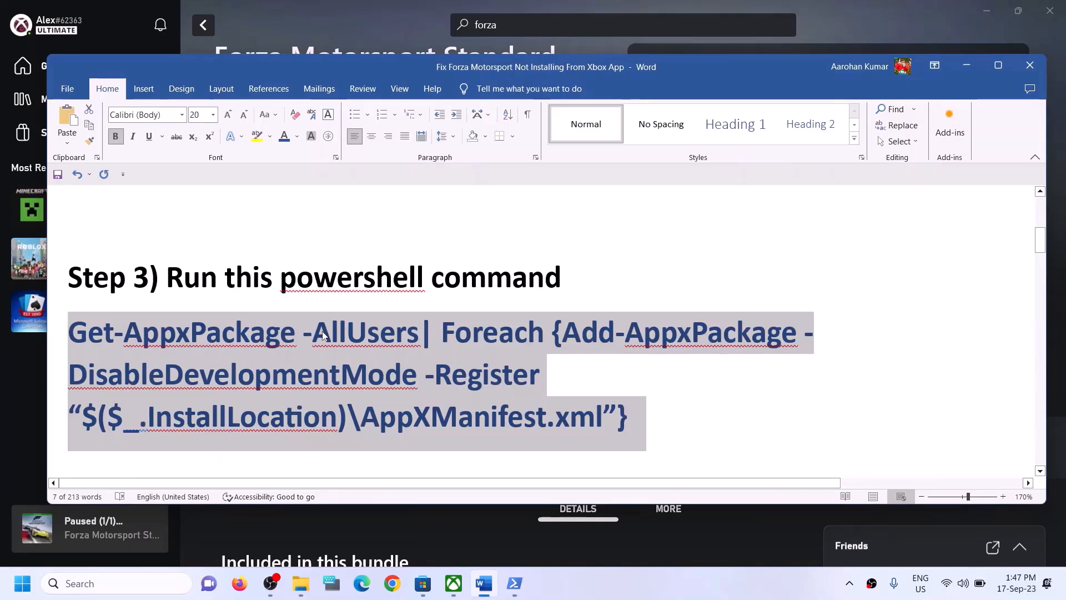
scroll(329, 340, "down", 2)
scroll(329, 346, "down", 2)
scroll(239, 347, "up", 1)
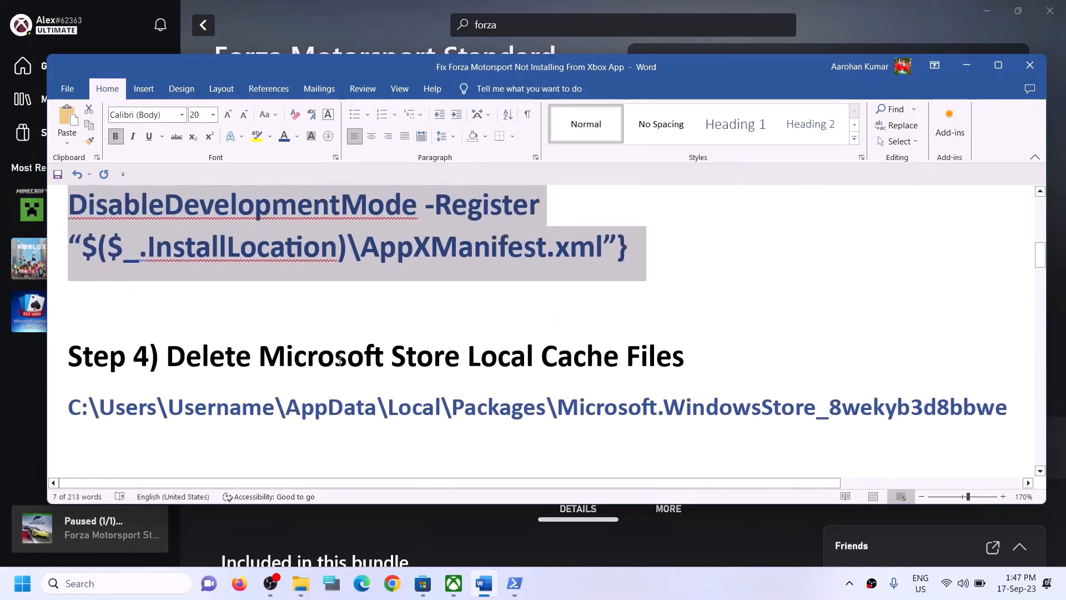
left_click_drag(239, 347, 653, 373)
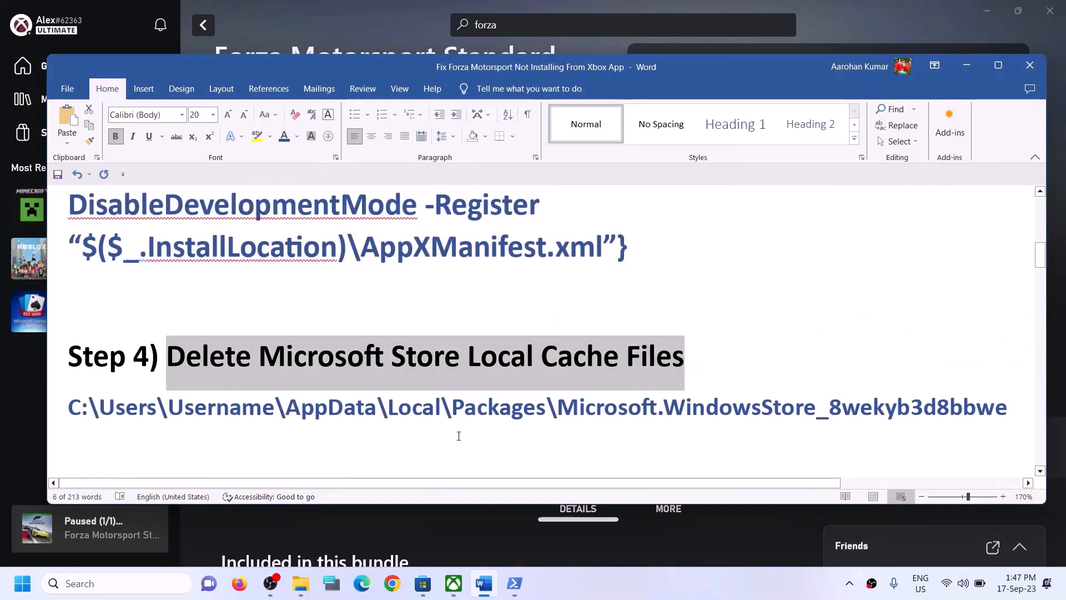
Switch to File Explorer and go to the Test user's folder at C:\Users\Test
left_click(314, 574)
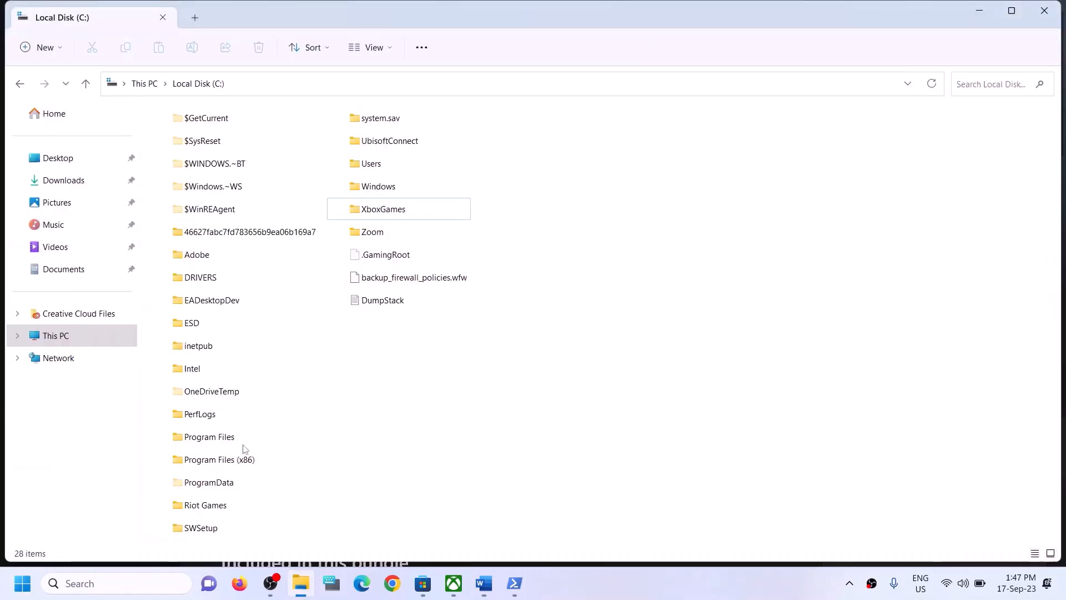
left_click(71, 335)
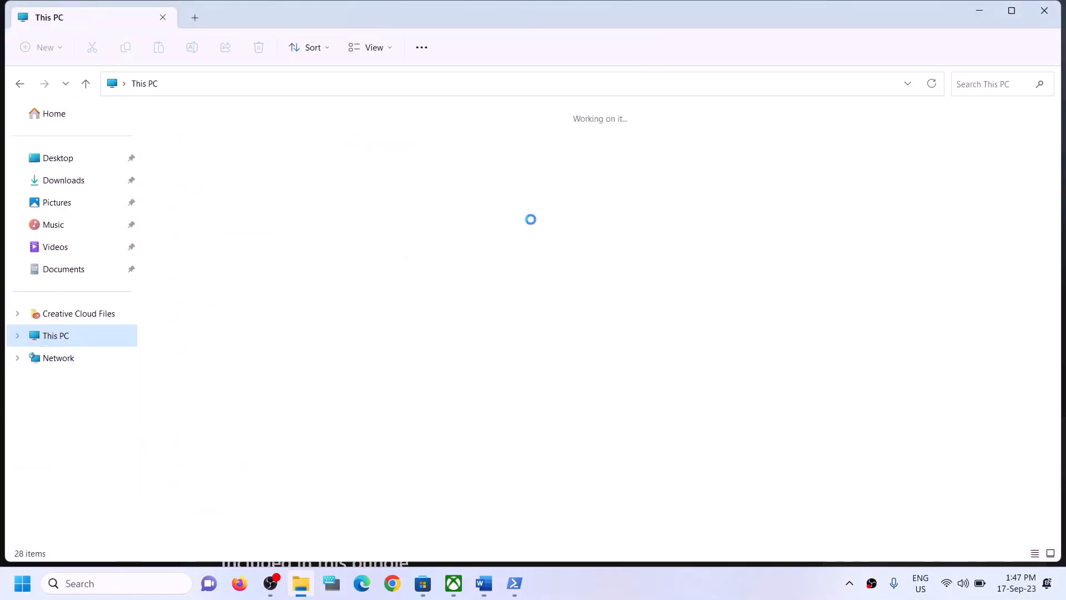
double_click(186, 244)
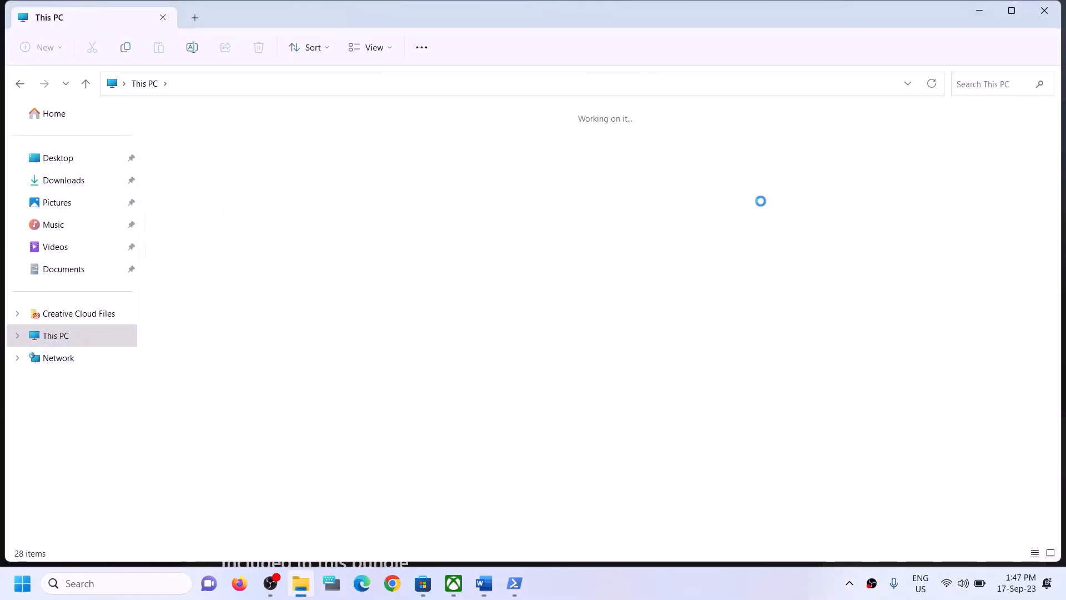
left_click(399, 165)
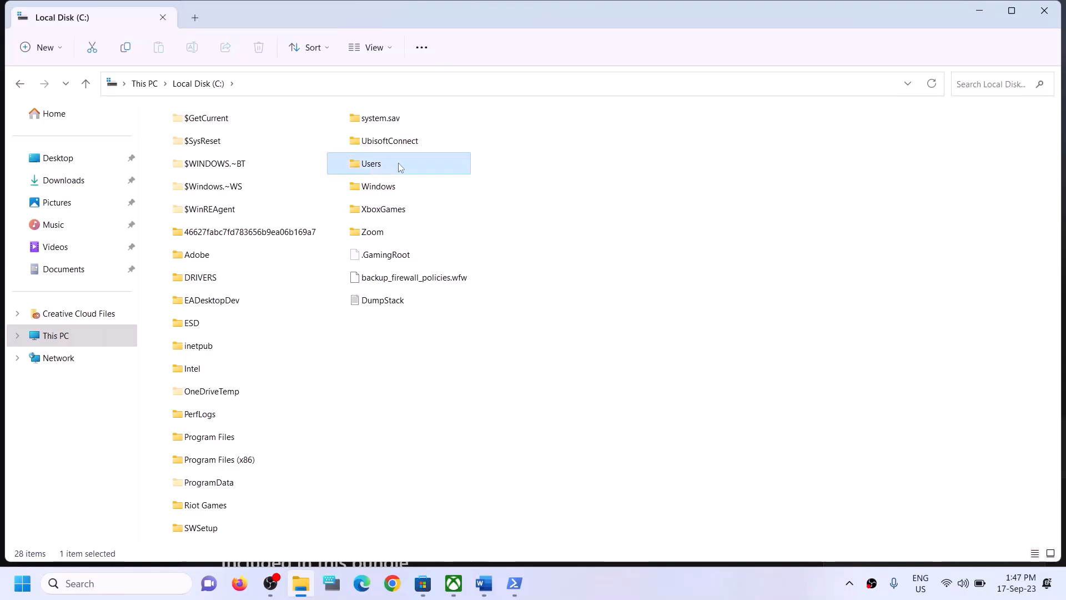
double_click(385, 169)
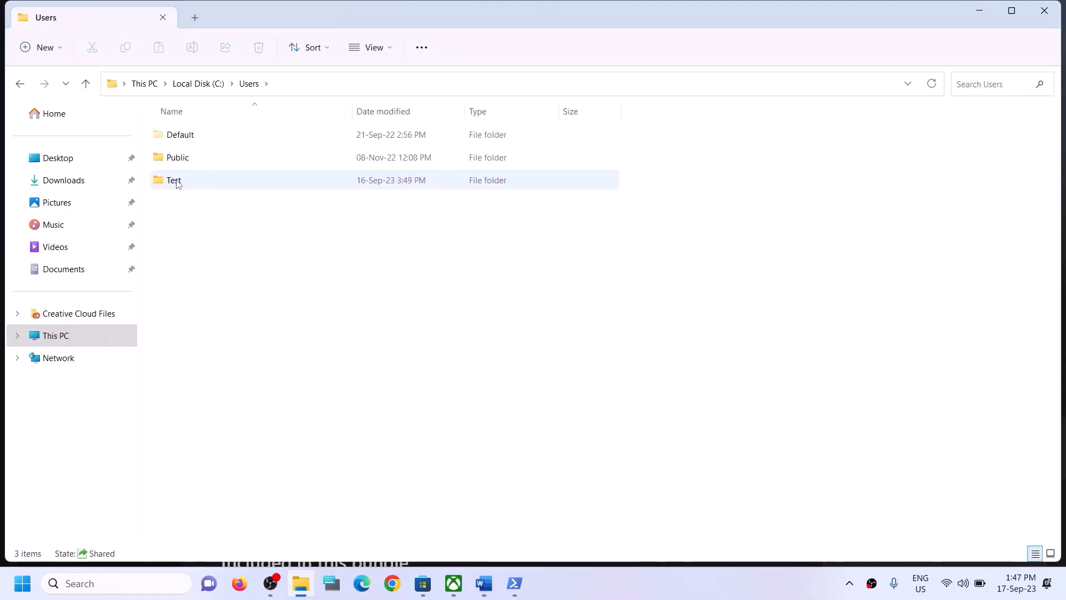
left_click(177, 181)
double_click(202, 178)
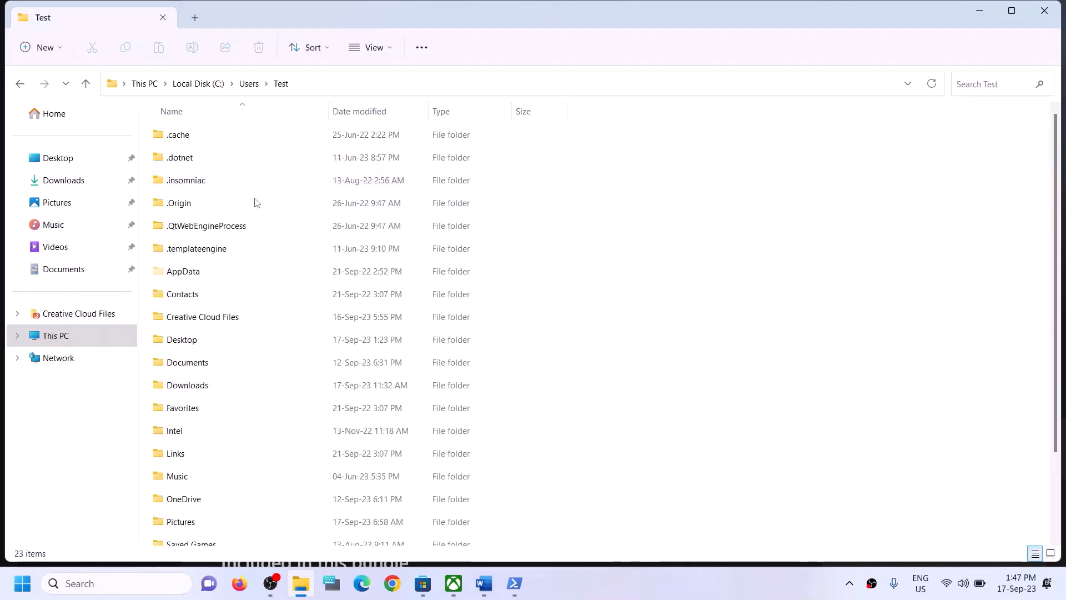
Check in File Explorer's view options whether hidden items are shown, as needed for the AppData folder
left_click(200, 274)
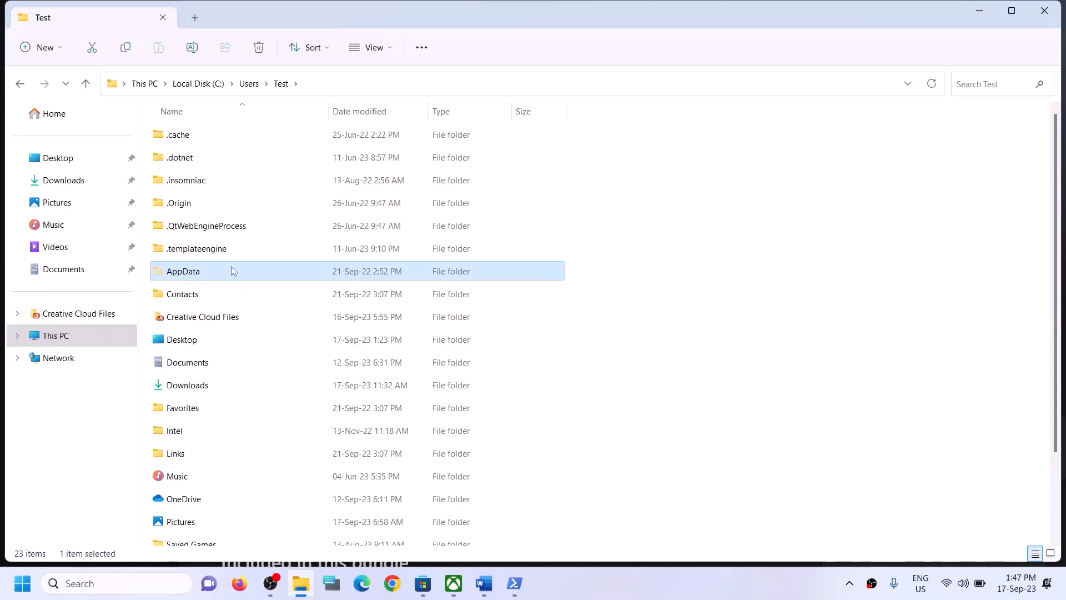
left_click(387, 47)
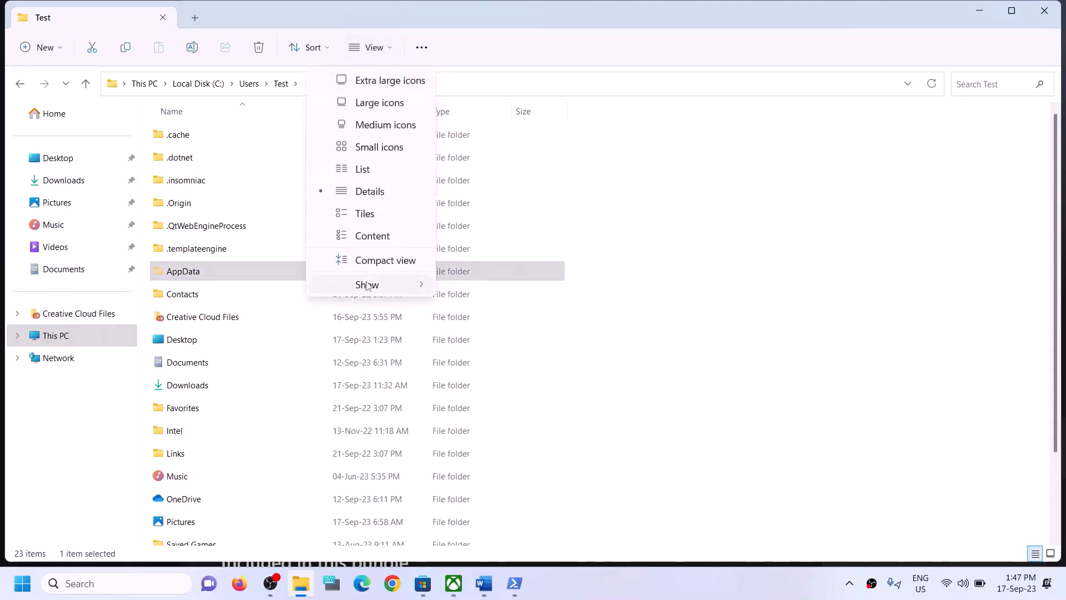
mouse_move(394, 284)
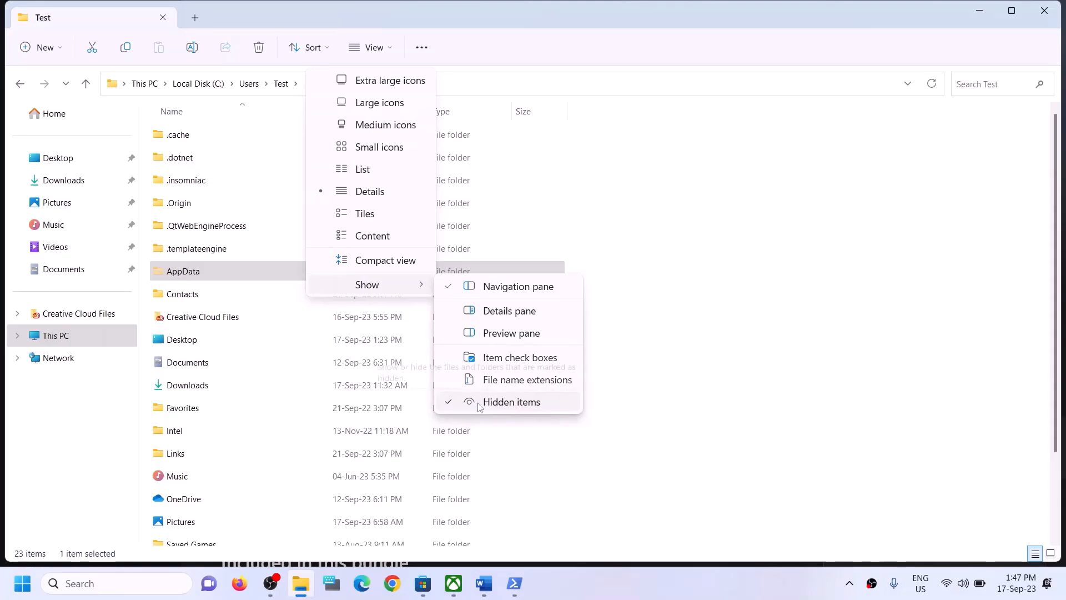
Go to the AppData\Local\Packages folder inside the Test user folder
left_click(200, 276)
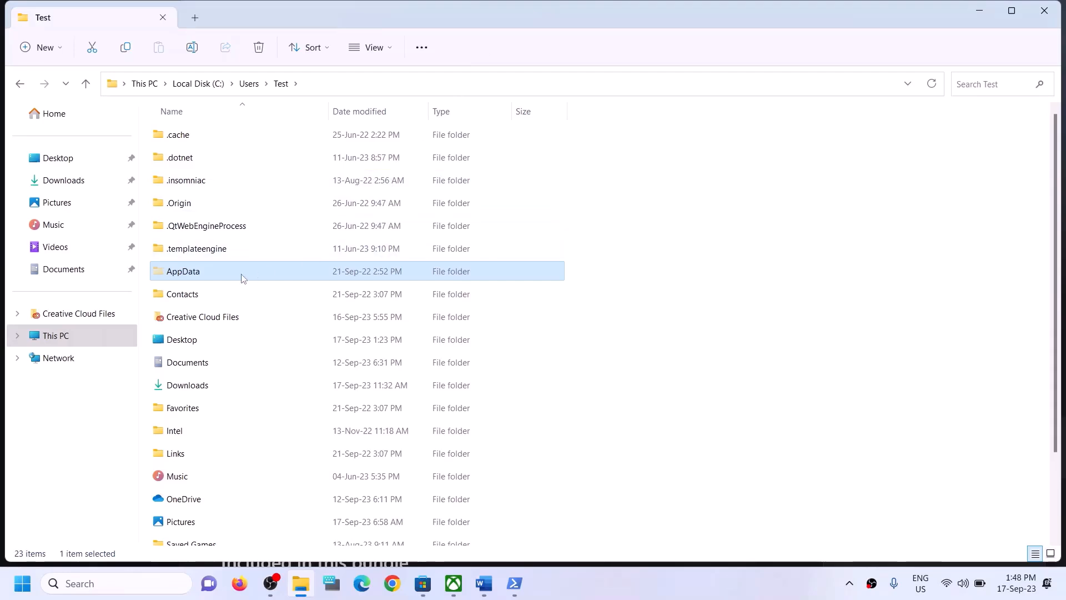
left_click(176, 272)
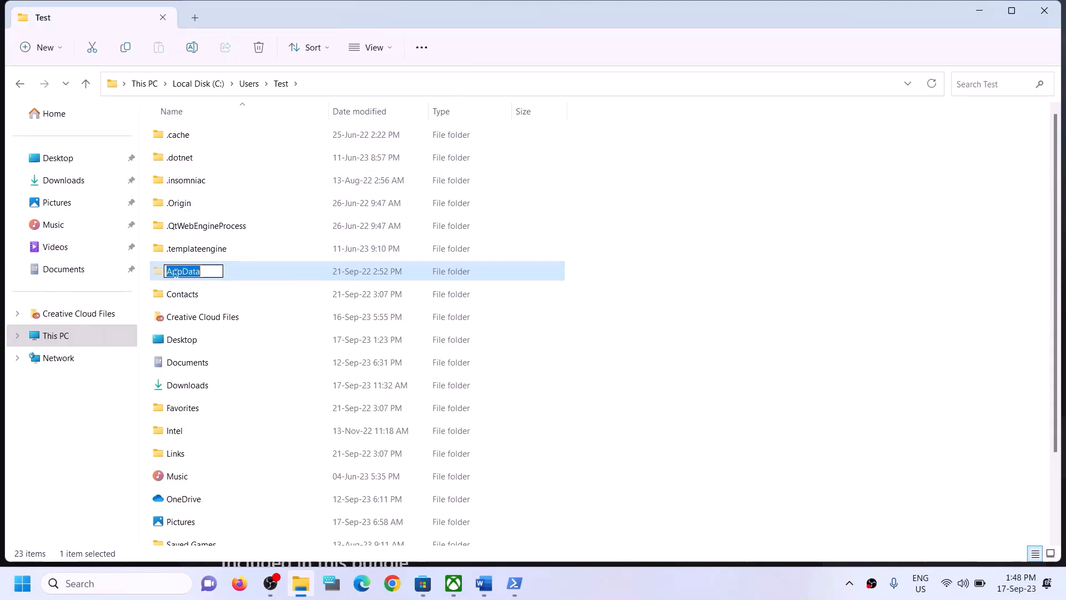
left_click(228, 270)
double_click(228, 269)
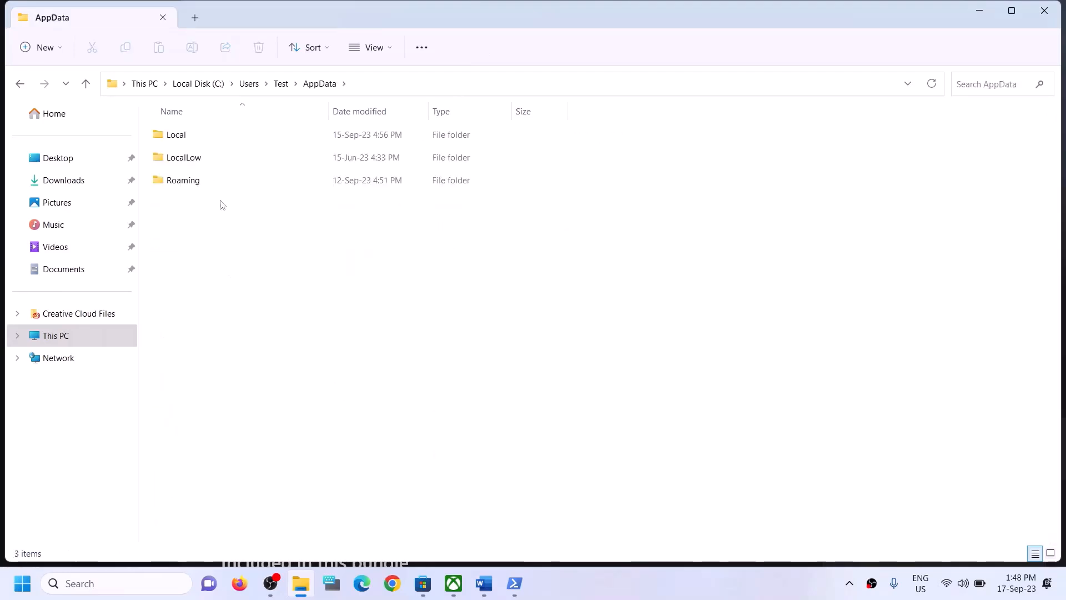
left_click(227, 135)
double_click(227, 135)
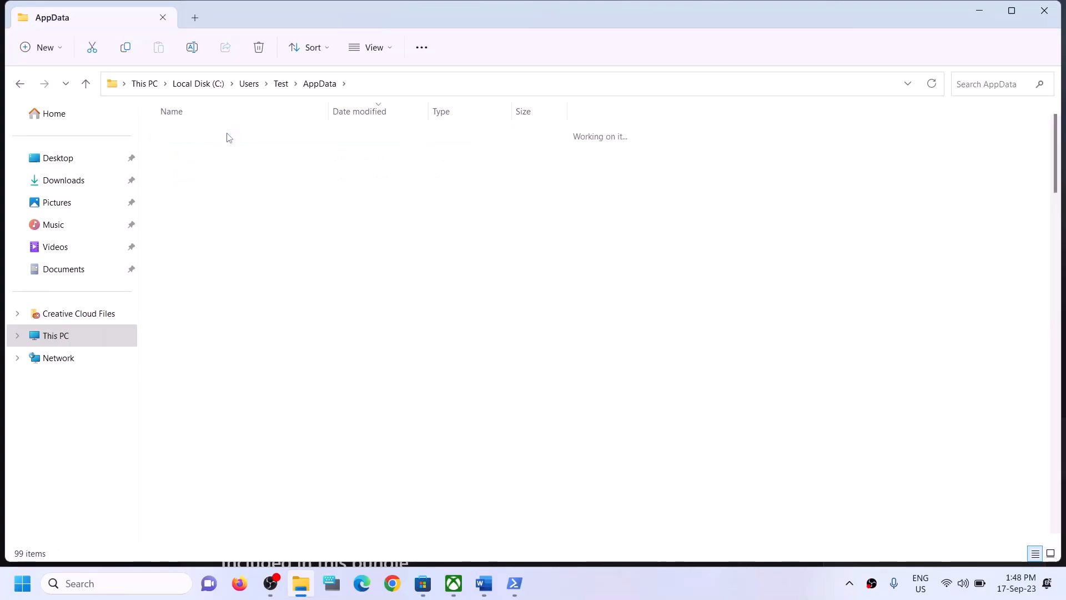
left_click(210, 248)
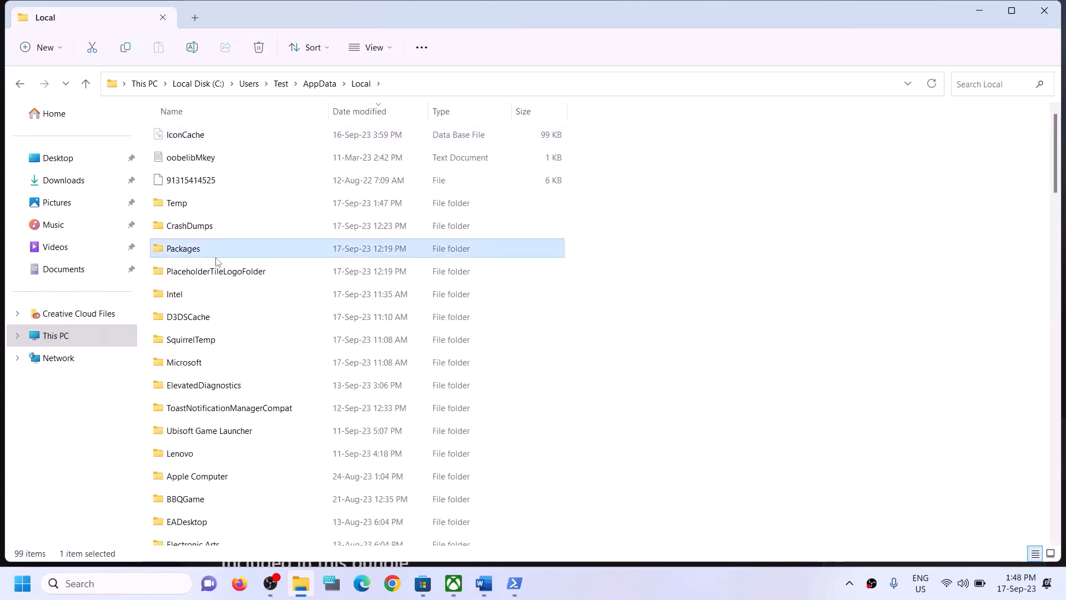
double_click(216, 255)
Find the Microsoft.WindowsStore_8wekyb3d8bbwe folder among the packages and open it
left_click(226, 339)
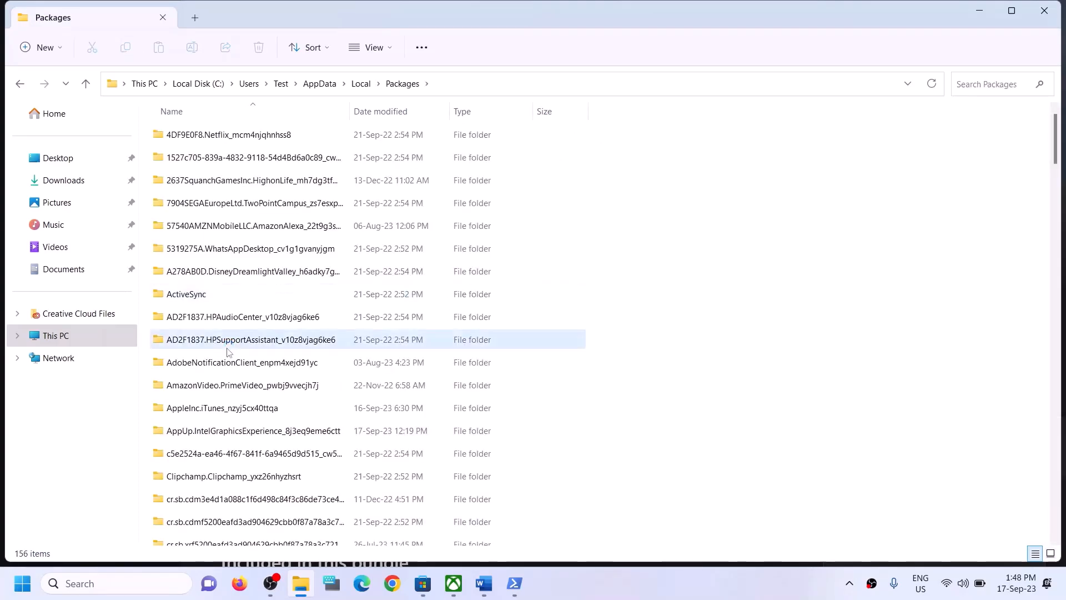
scroll(240, 368, "down", 20)
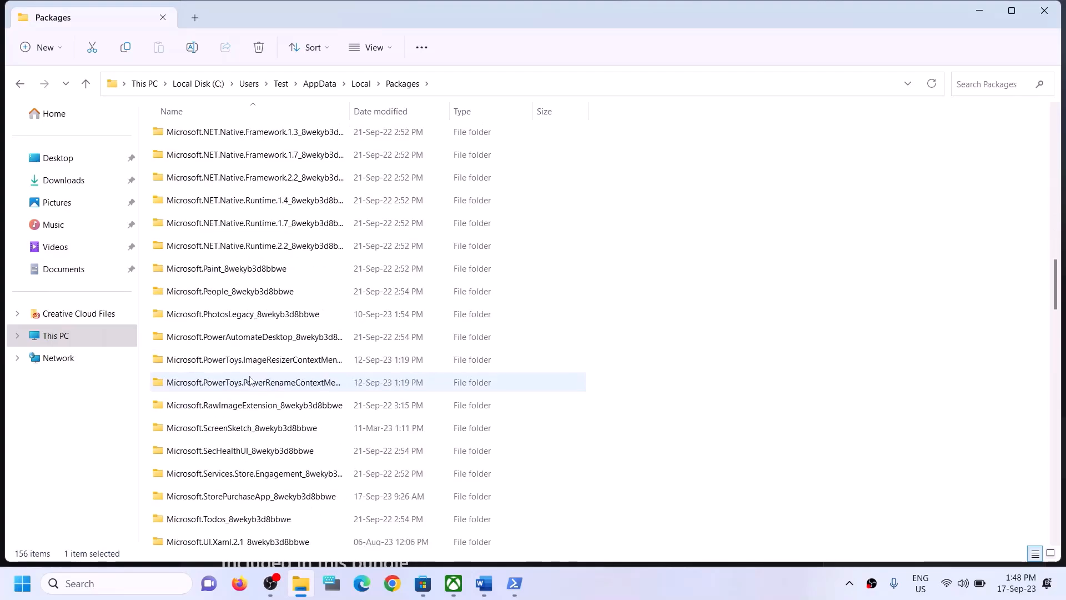
scroll(251, 380, "down", 13)
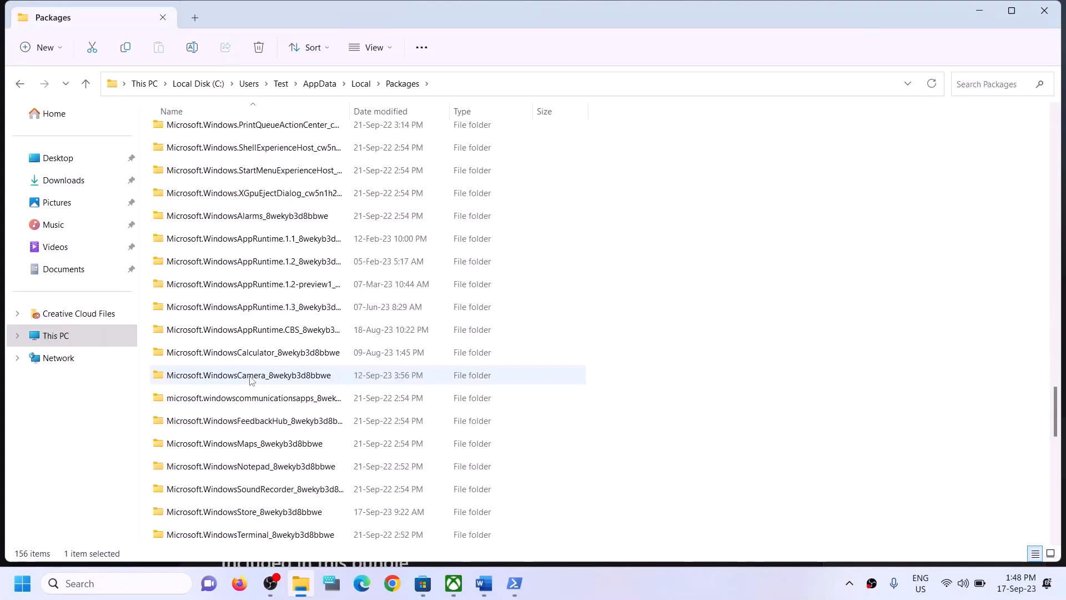
scroll(251, 380, "down", 4)
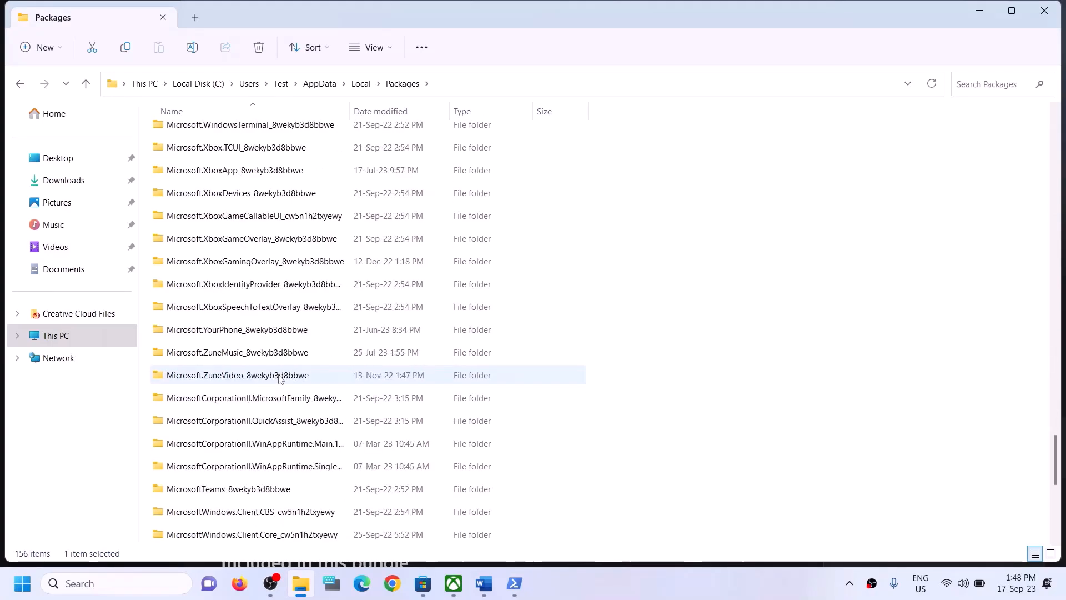
scroll(279, 378, "down", 4)
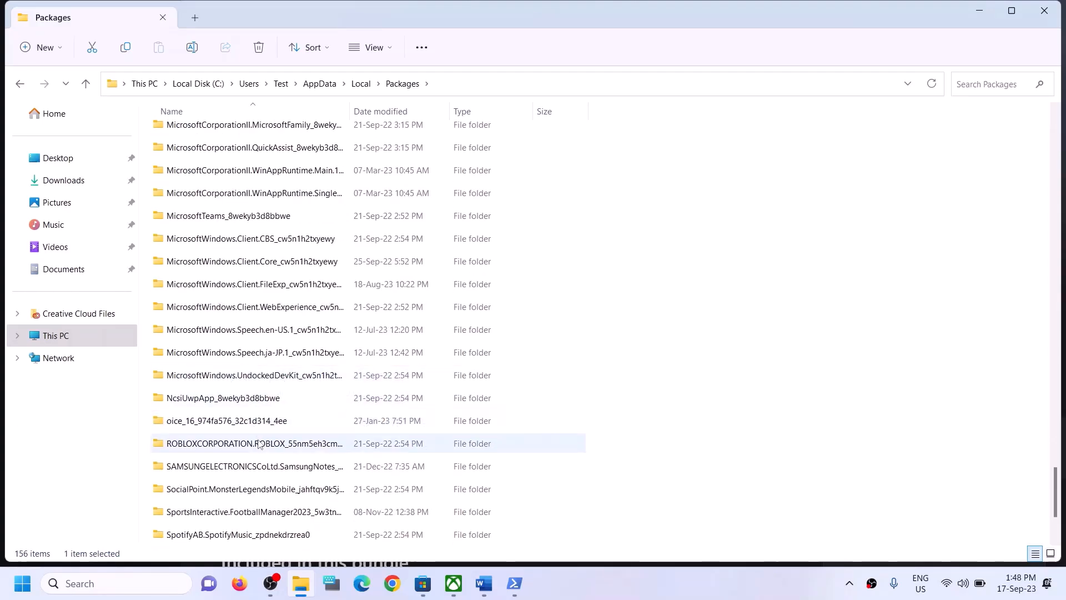
scroll(261, 444, "down", 2)
scroll(254, 422, "up", 1)
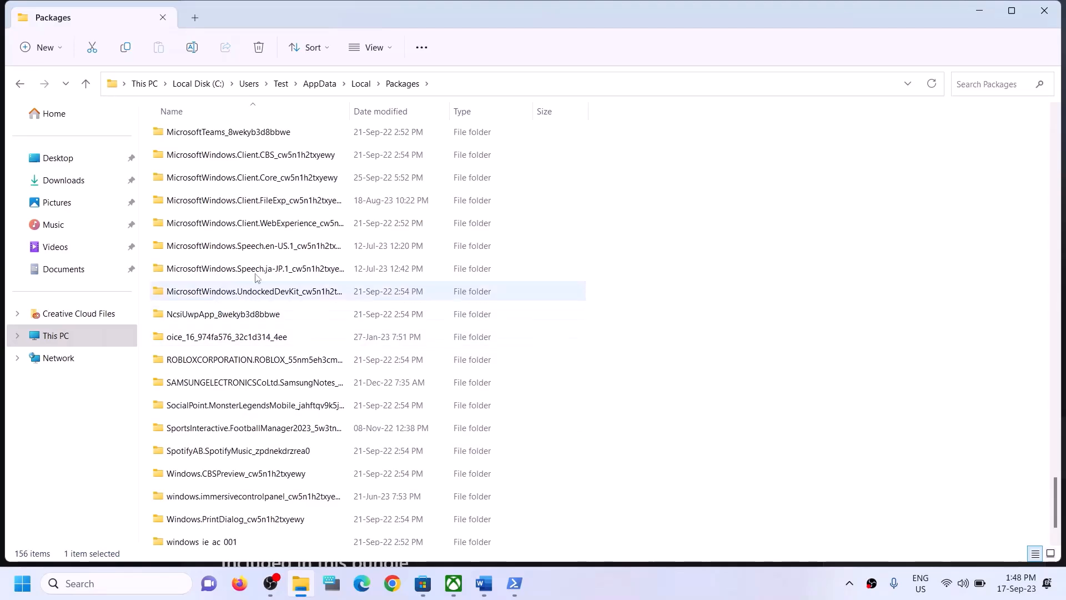
scroll(282, 245, "up", 2)
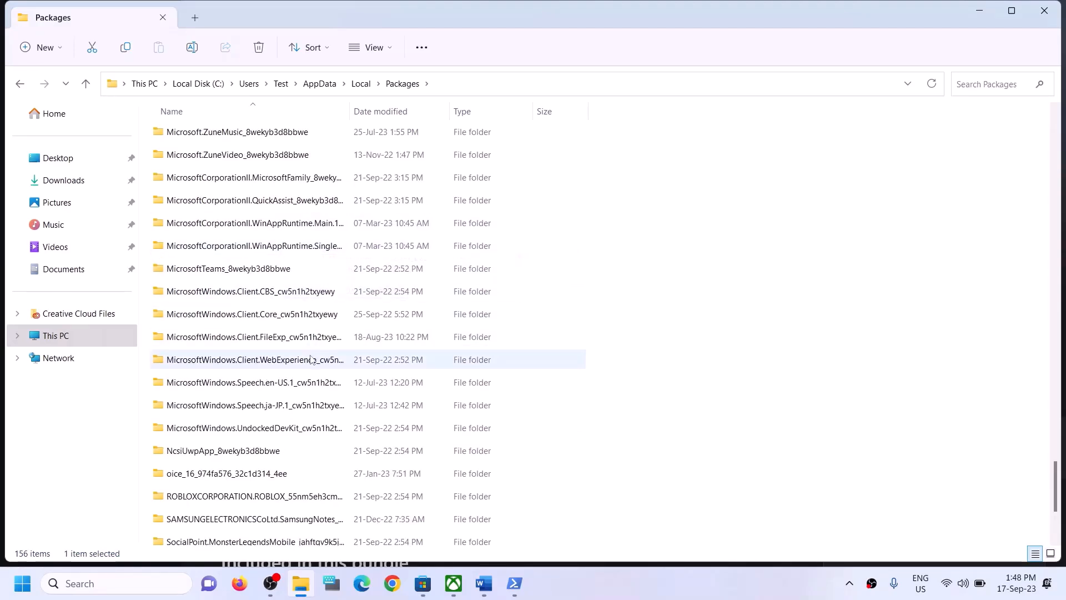
left_click(265, 435)
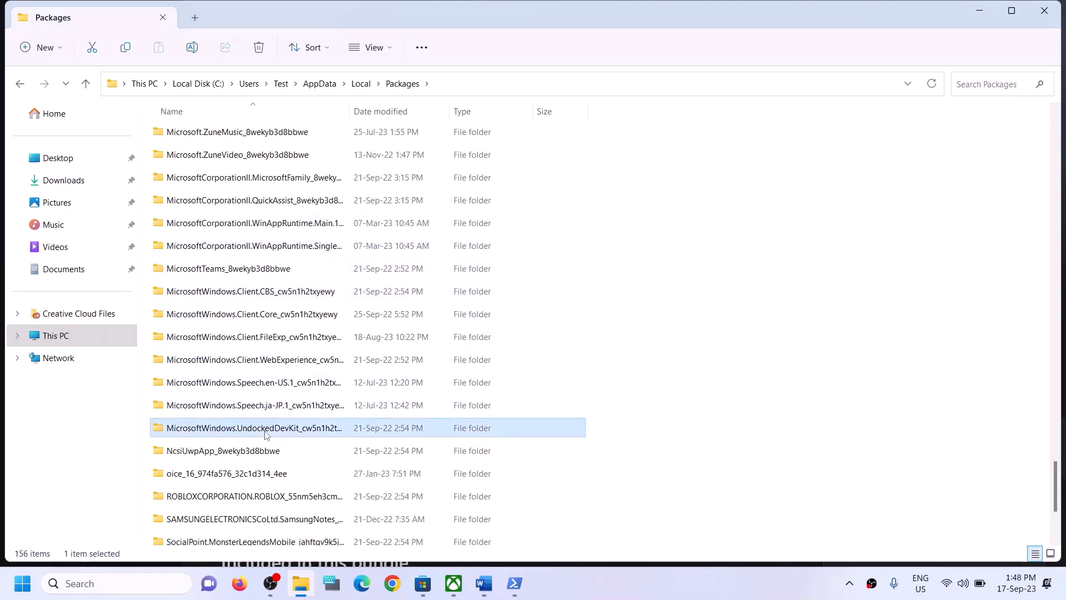
left_click(264, 291)
left_click(273, 358)
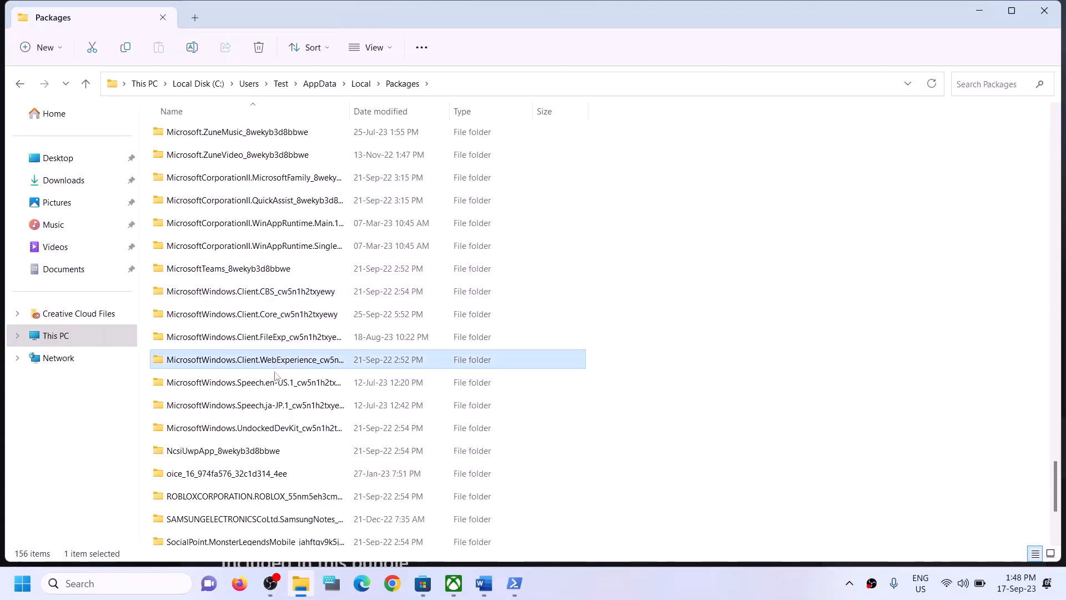
left_click(274, 393)
scroll(283, 408, "down", 1)
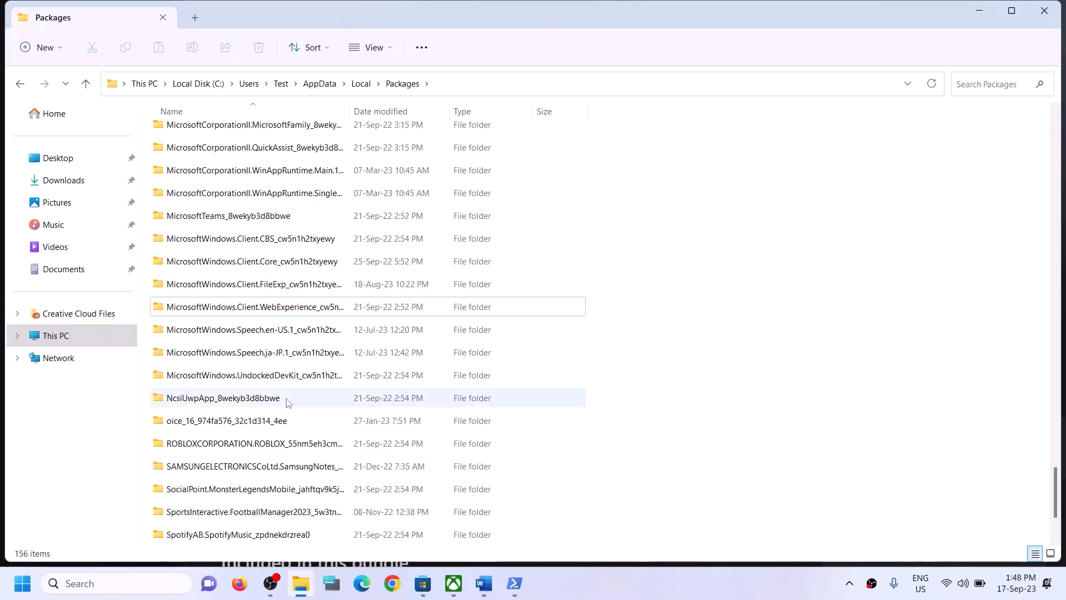
scroll(285, 409, "up", 2)
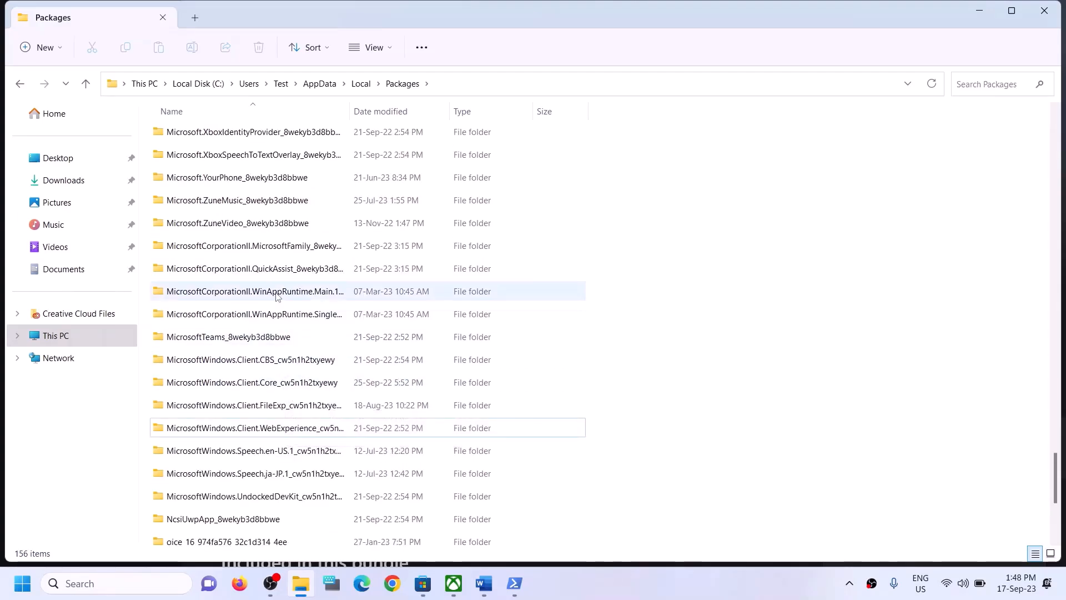
scroll(276, 294, "up", 1)
scroll(277, 286, "up", 5)
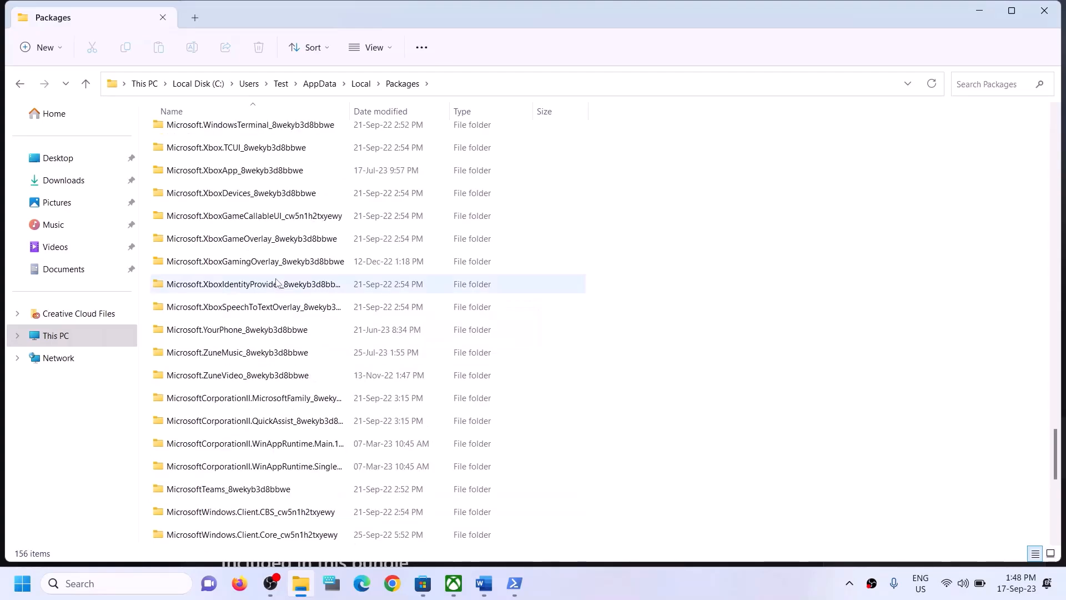
left_click(267, 293)
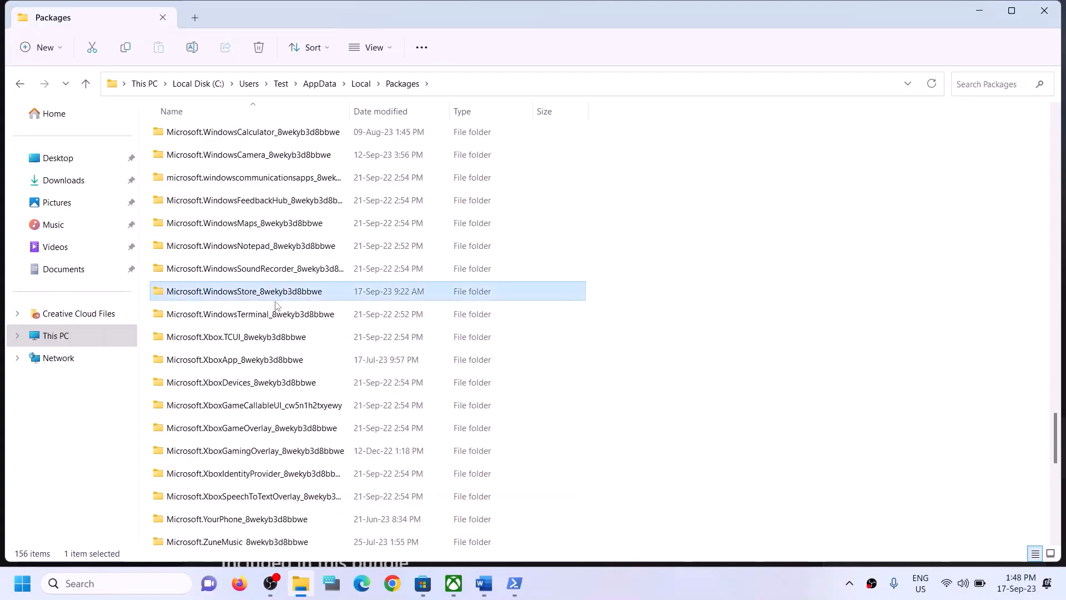
mouse_move(186, 300)
double_click(223, 292)
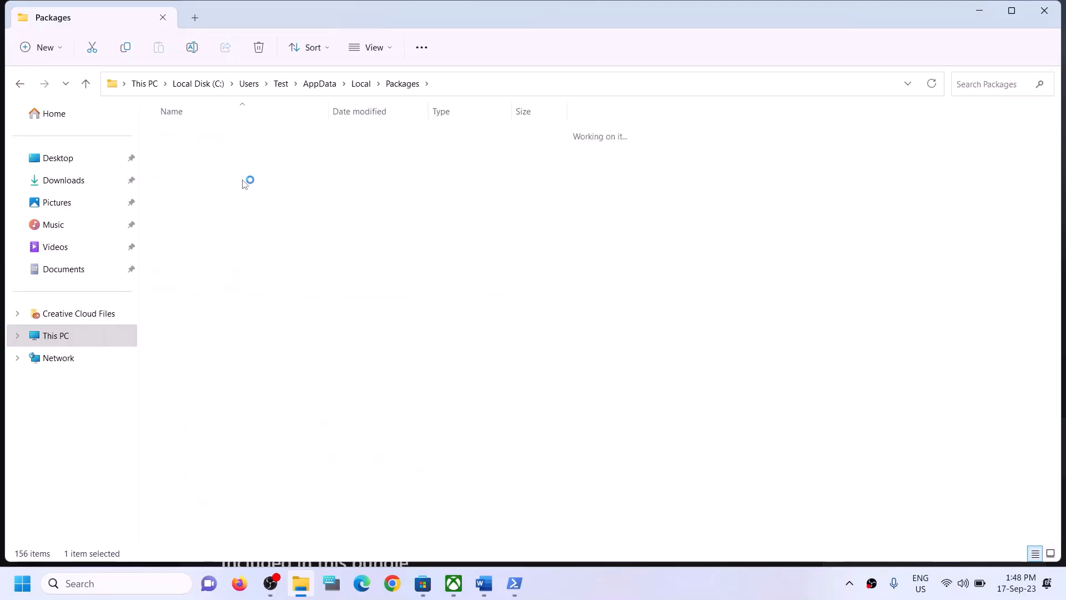
Delete the LocalCache folder from the Microsoft Store package folder and close File Explorer
left_click(206, 187)
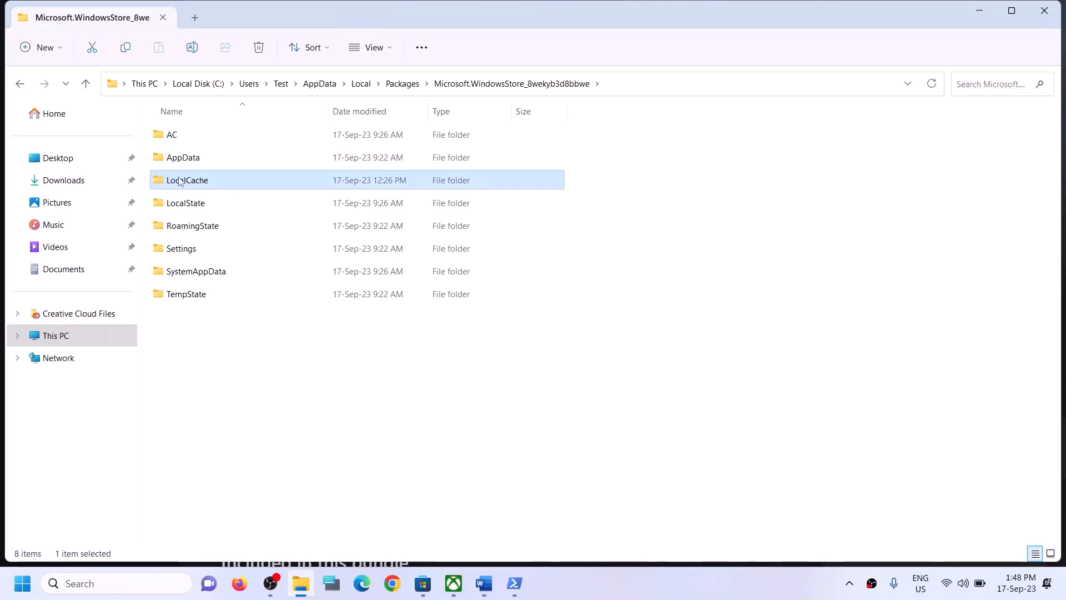
right_click(208, 184)
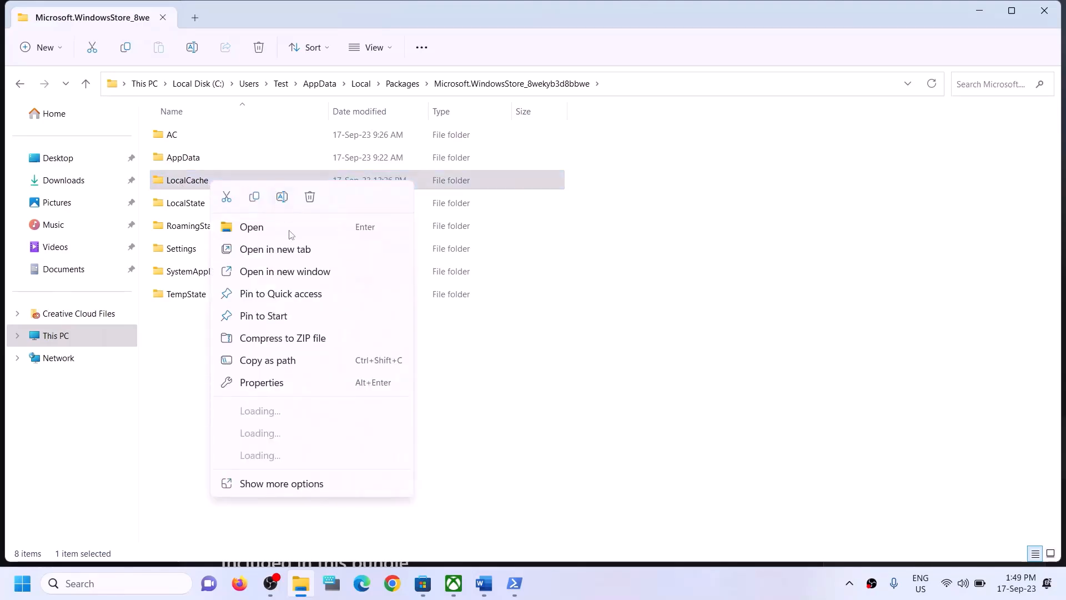
left_click(309, 198)
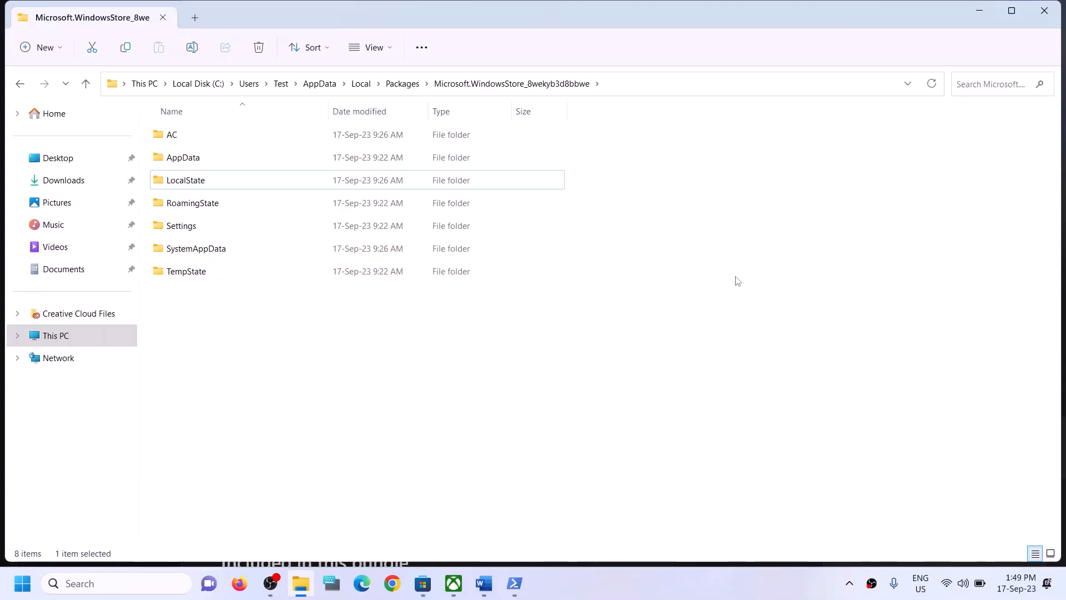
left_click(1042, 13)
Highlight the Step 5 heading text "Repair/reset Xbox App/Store" in the Word document
scroll(220, 383, "down", 3)
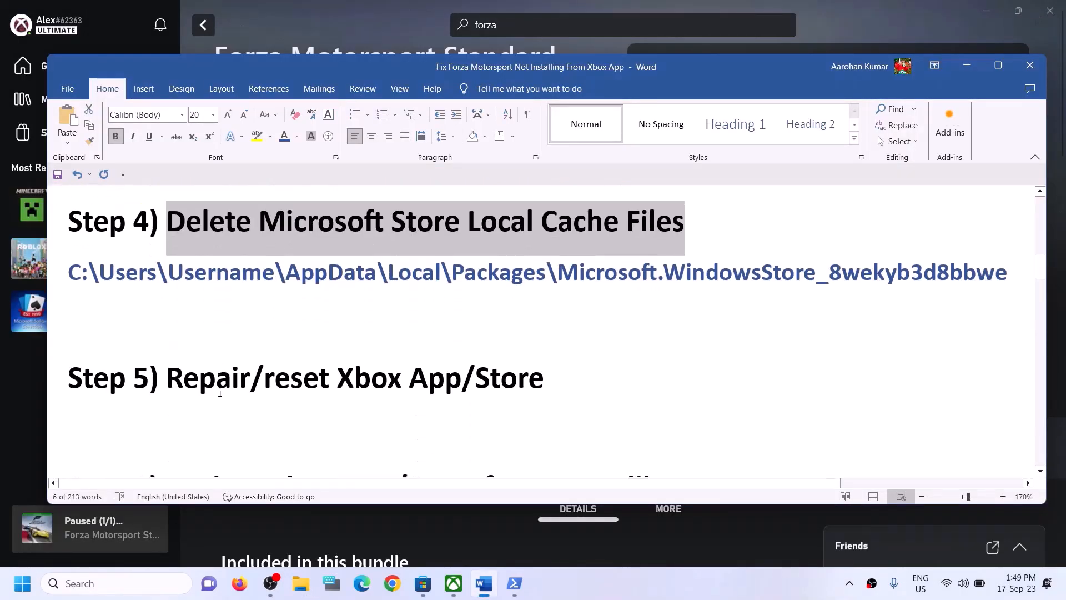
scroll(219, 383, "up", 1)
left_click_drag(166, 400, 492, 414)
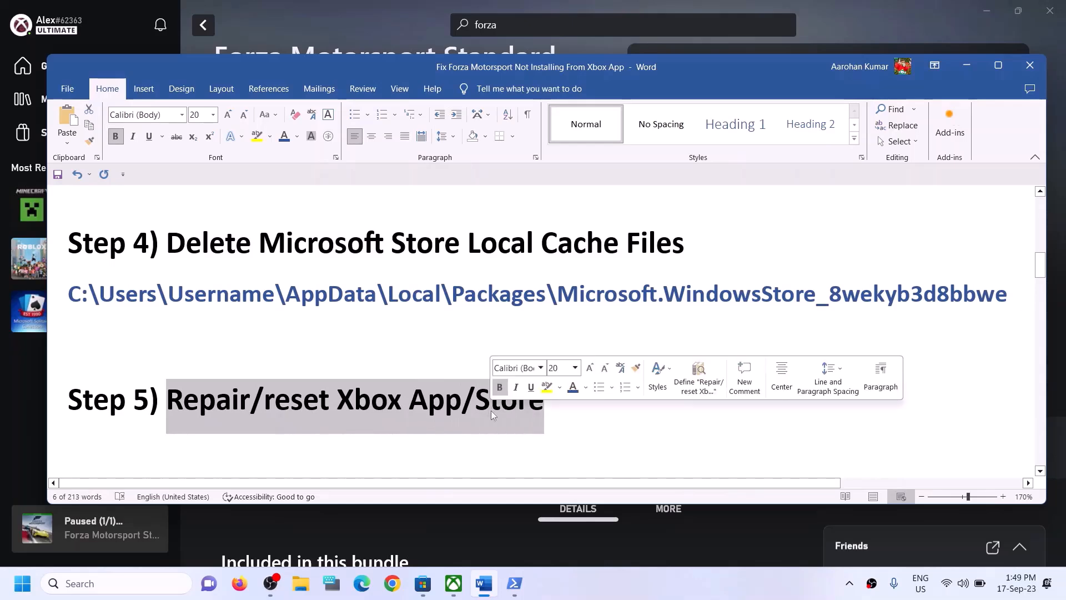
Search Windows for "xbox" and open the Xbox app's settings page
left_click(146, 582)
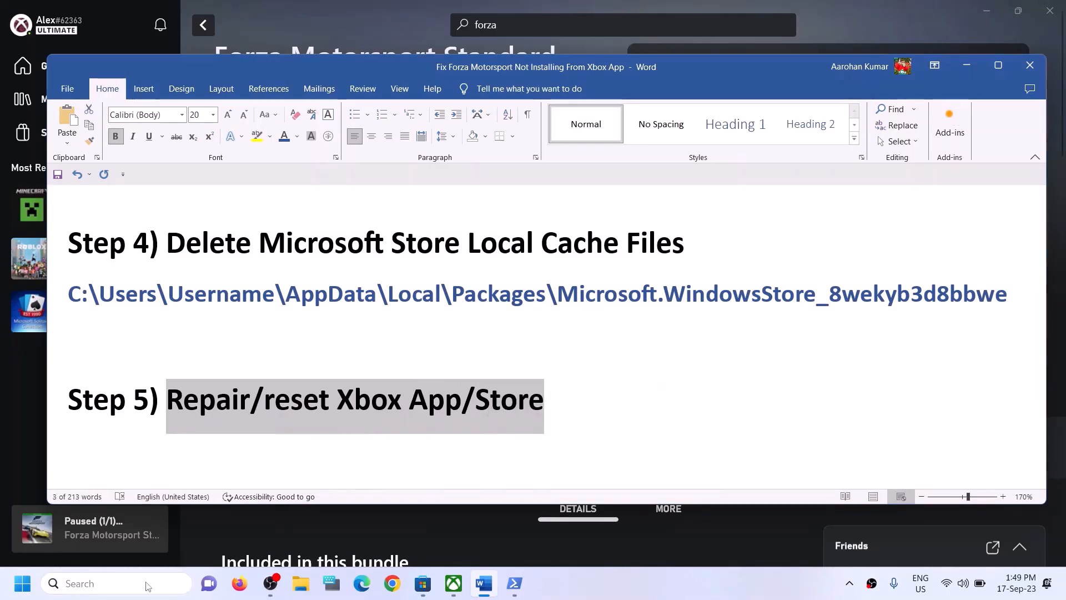
type("xbox")
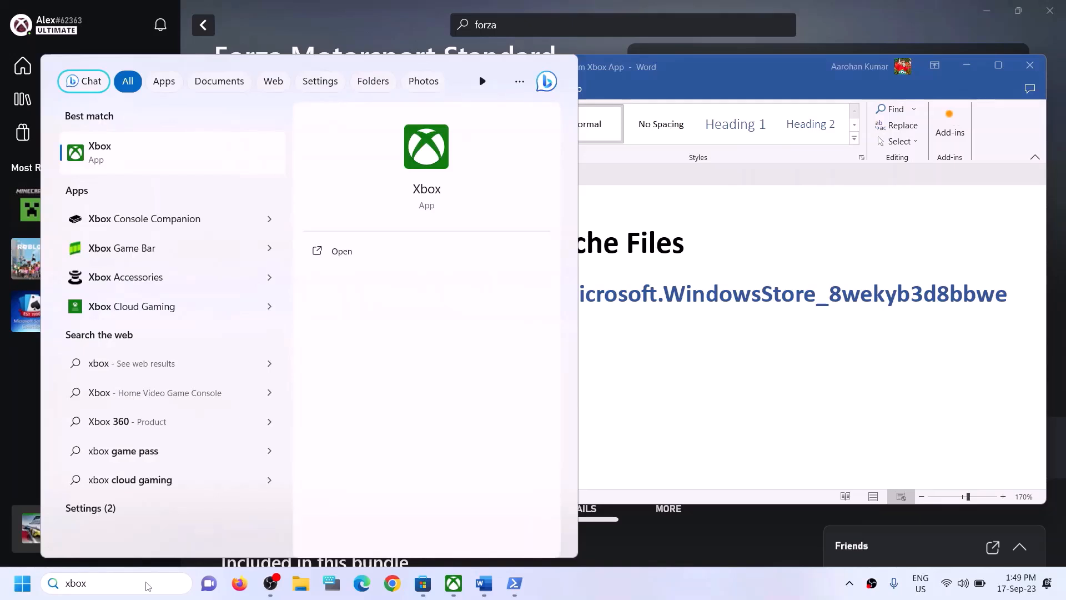
right_click(132, 156)
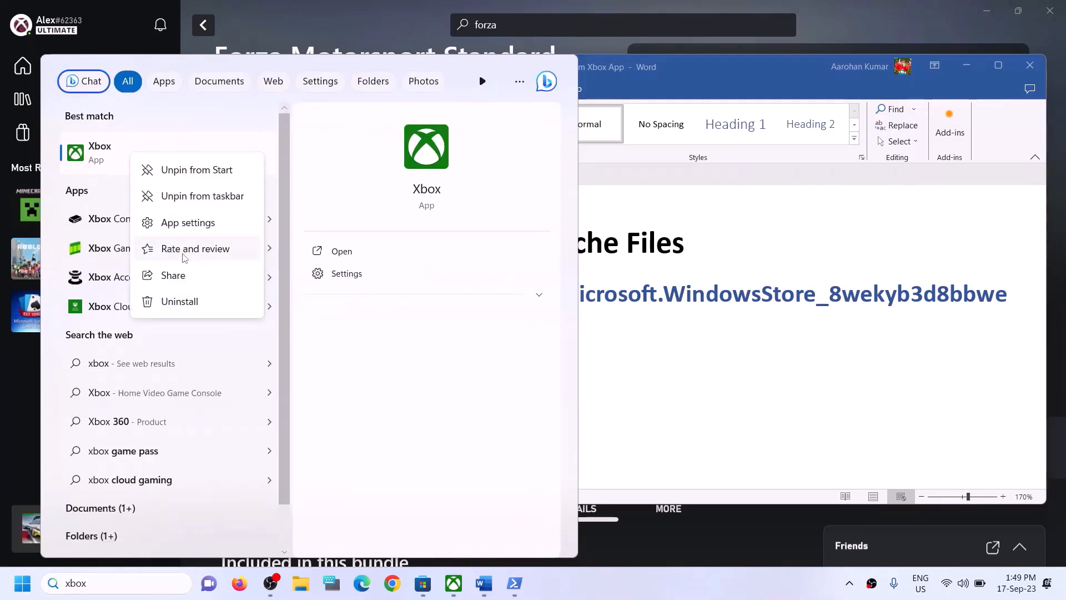
left_click(184, 224)
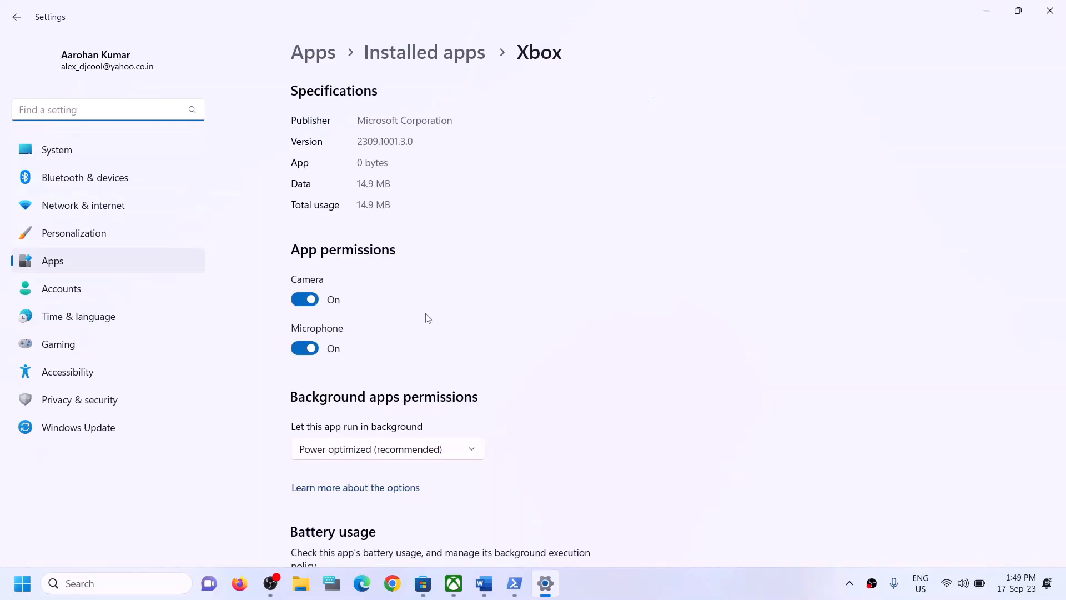
Repair the Xbox app and reset it, confirming the deletion of its data
scroll(423, 316, "down", 5)
scroll(522, 358, "down", 5)
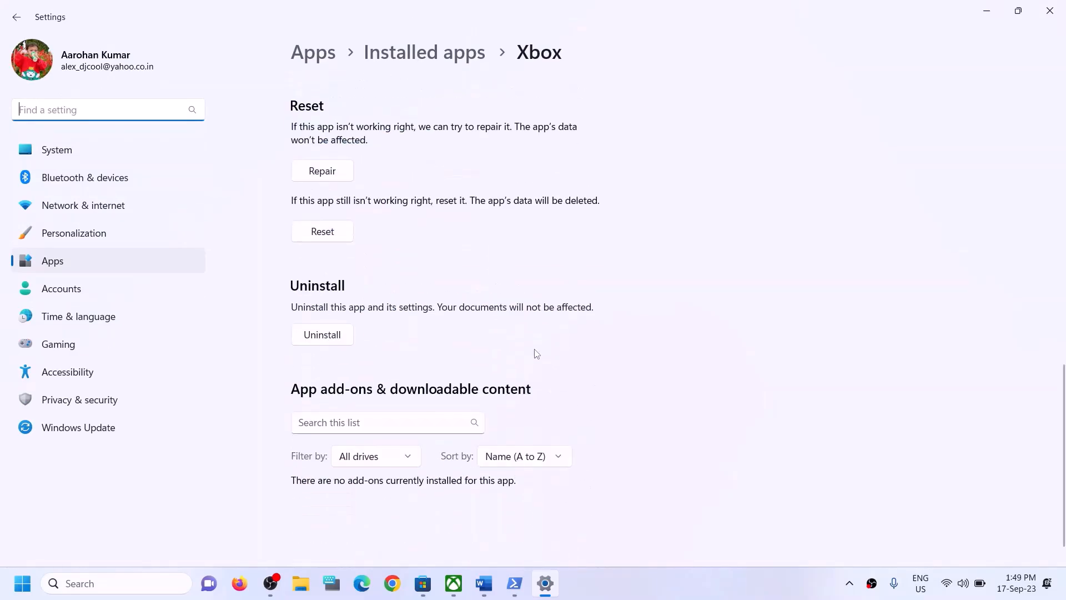
scroll(382, 327, "up", 3)
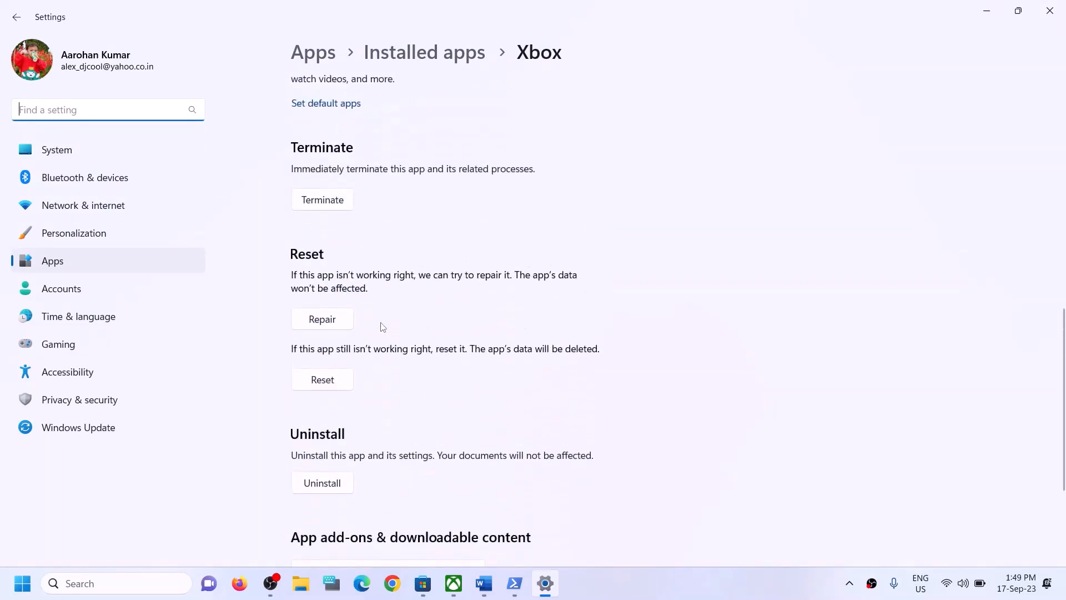
left_click(328, 321)
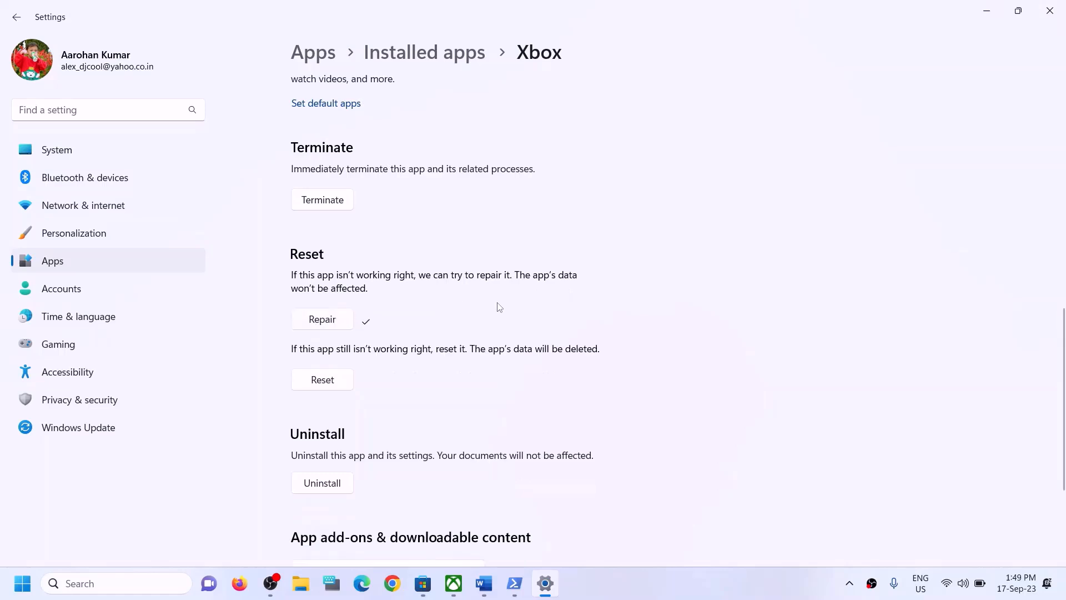
left_click(327, 385)
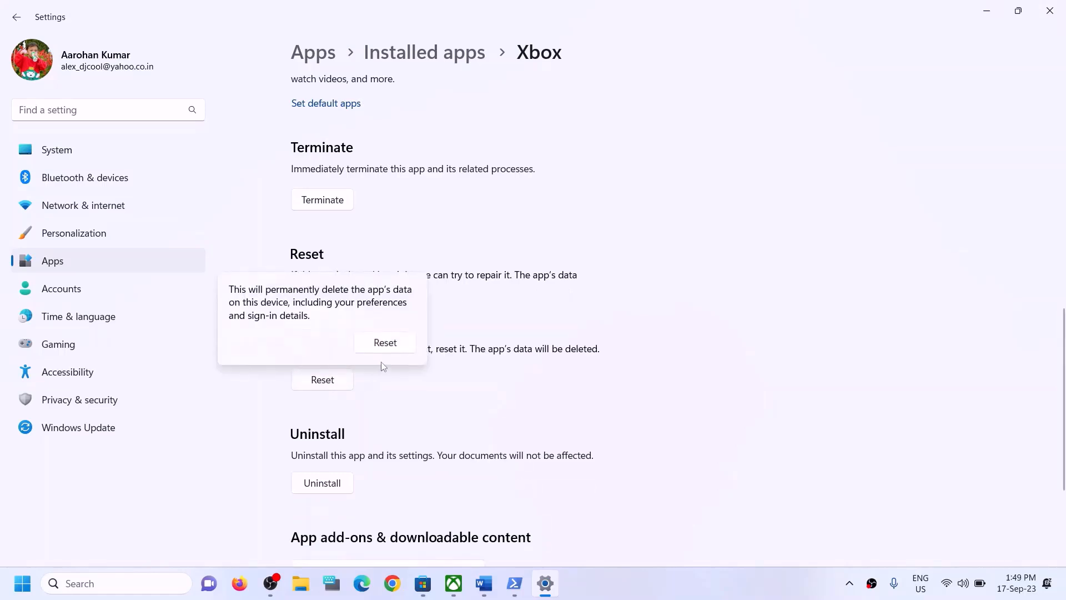
left_click(386, 340)
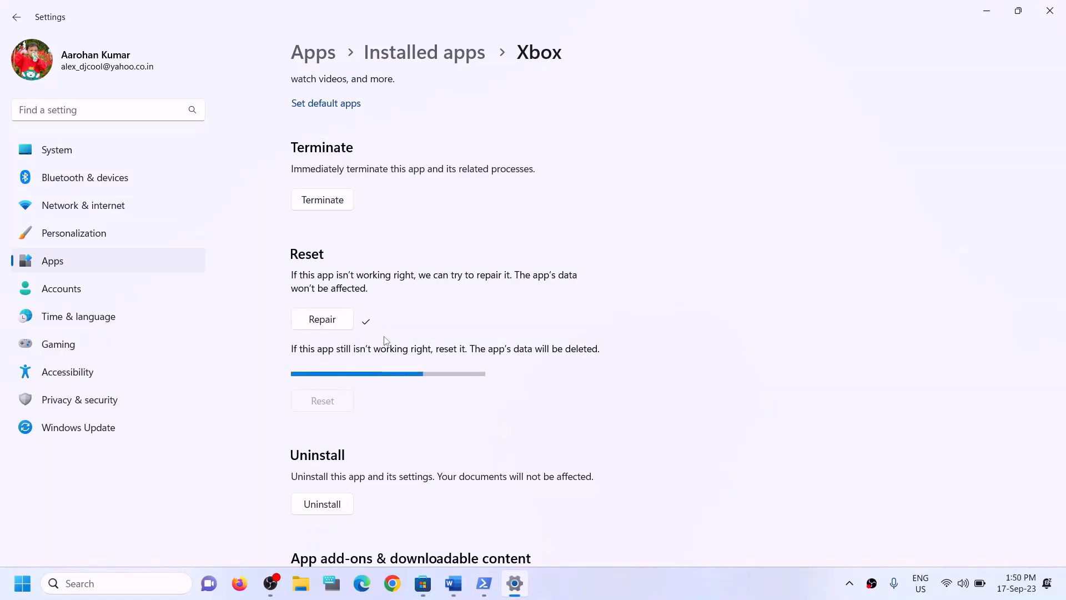
Search Windows for "store" and open the Microsoft Store's app settings page
left_click(128, 584)
type("s")
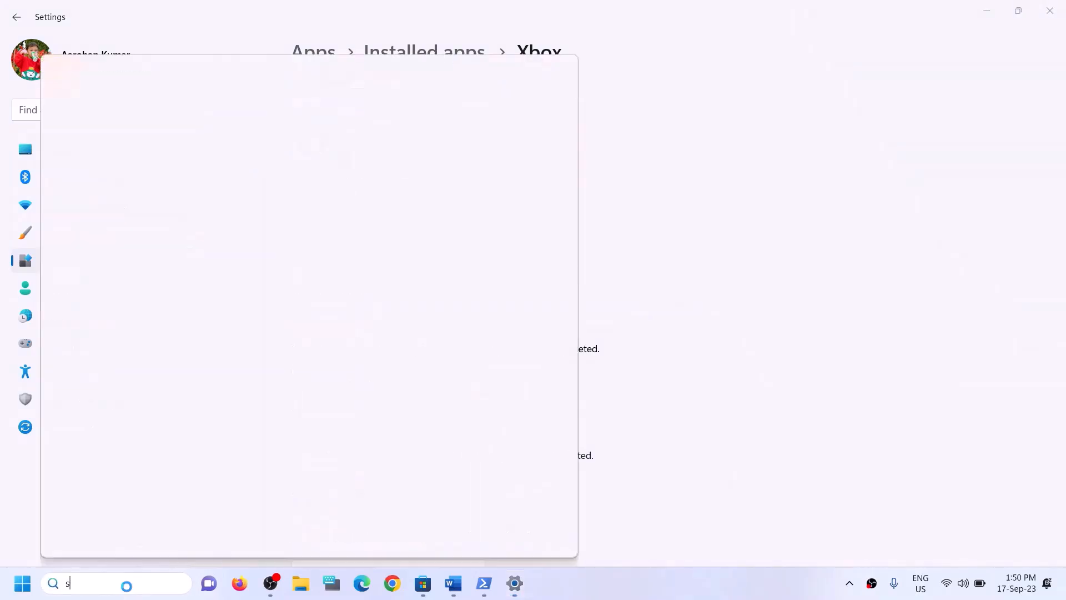
type("tore")
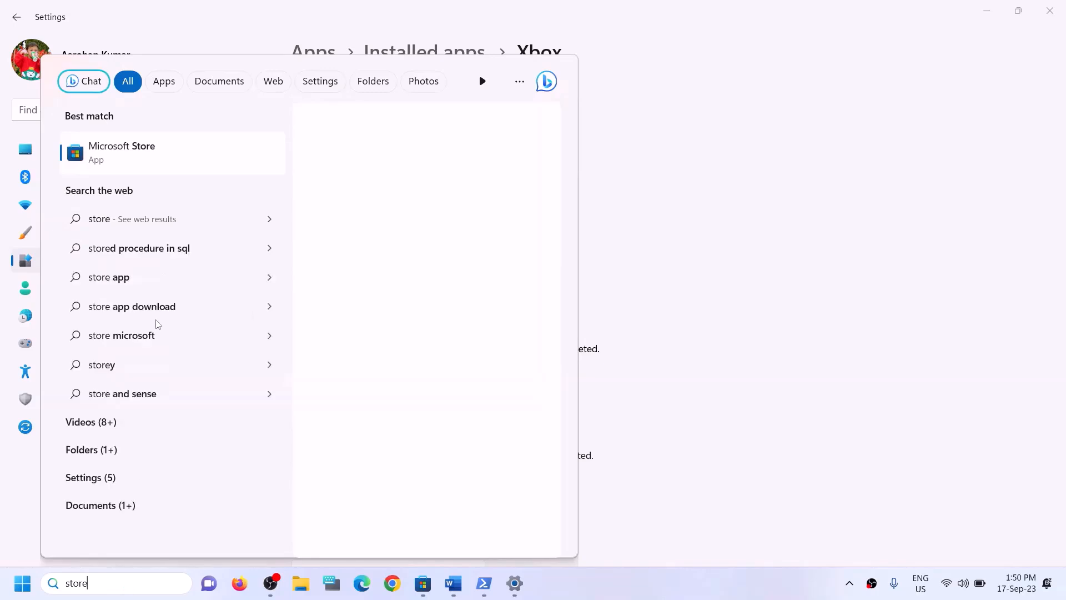
right_click(161, 170)
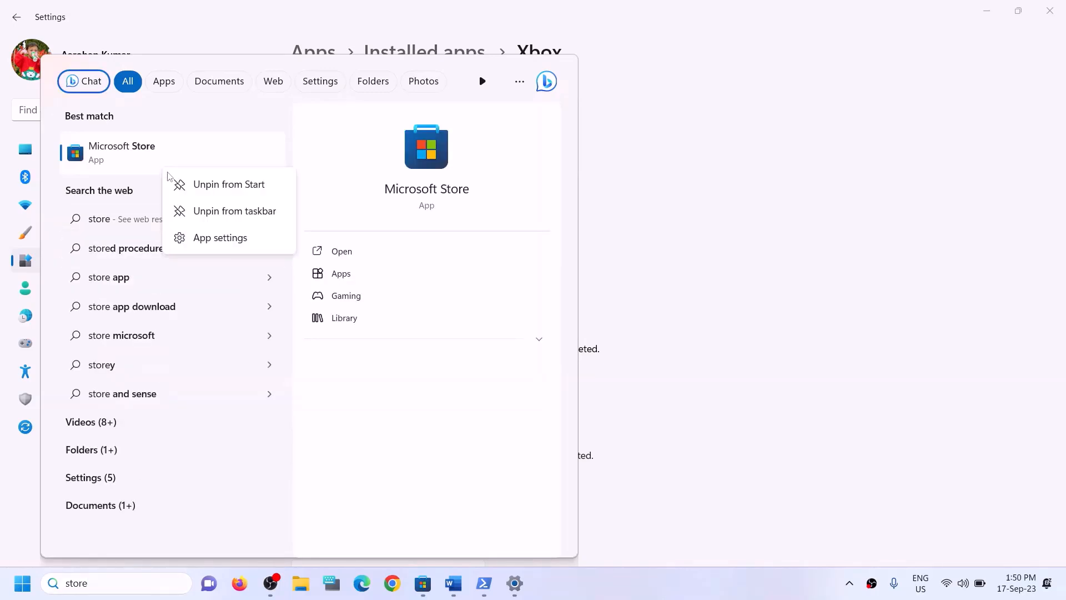
left_click(200, 238)
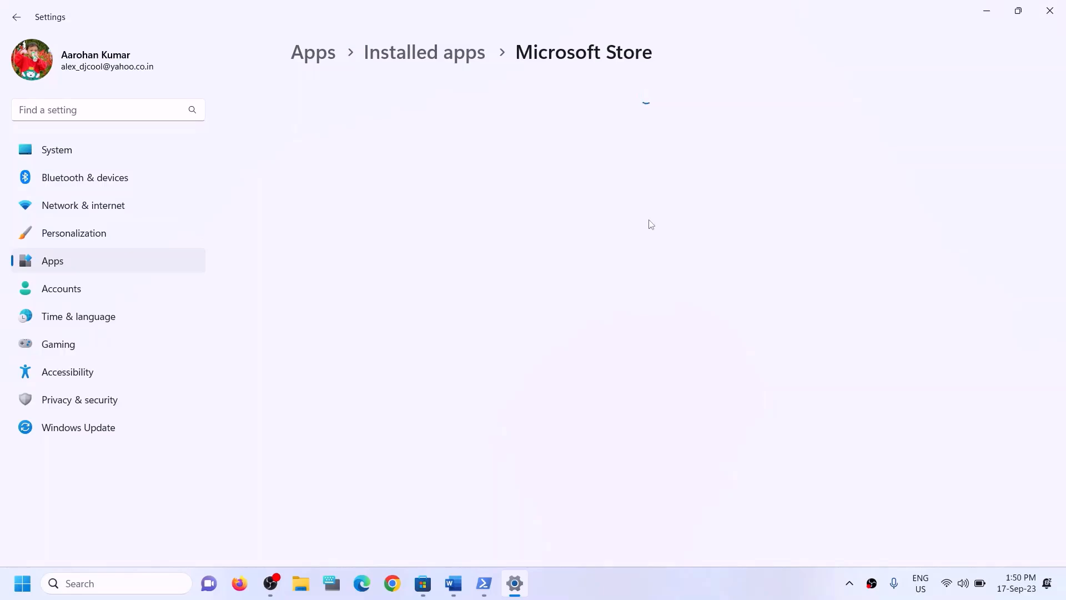
Repair the Microsoft Store app and reset it, confirming the deletion of its data
scroll(518, 395, "down", 10)
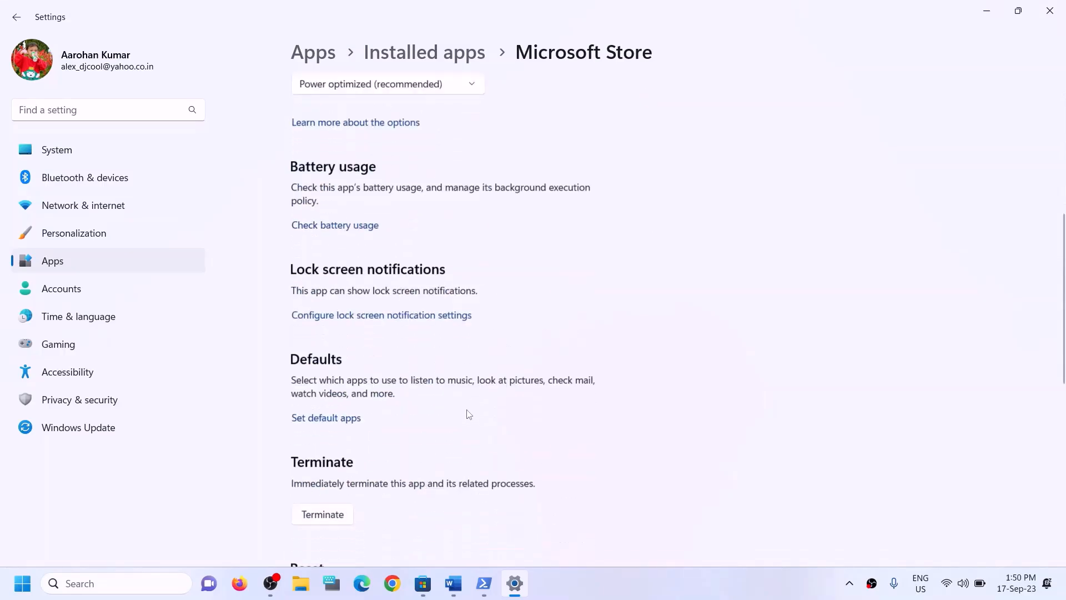
left_click(326, 339)
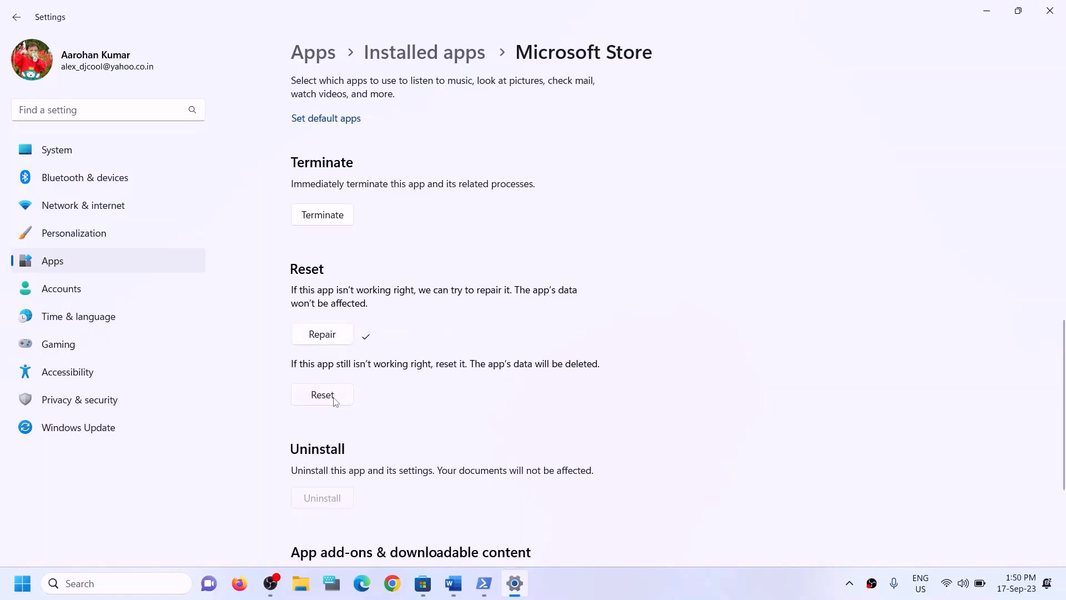
left_click(335, 398)
left_click(401, 359)
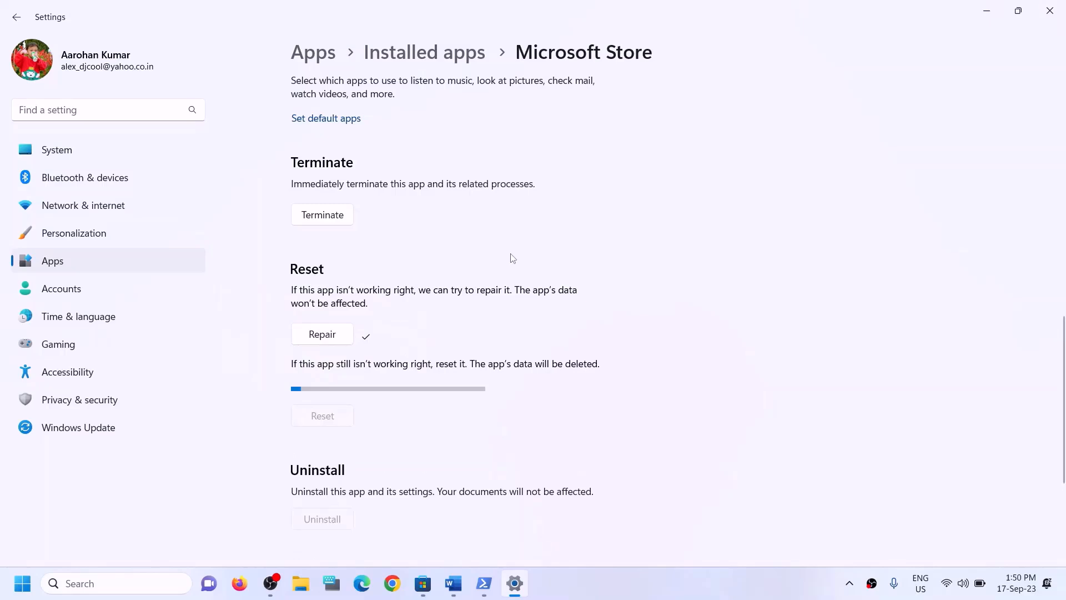
Switch to the Word document and highlight the Step 6 text "Update Xbox App/Store from store library"
mouse_move(462, 585)
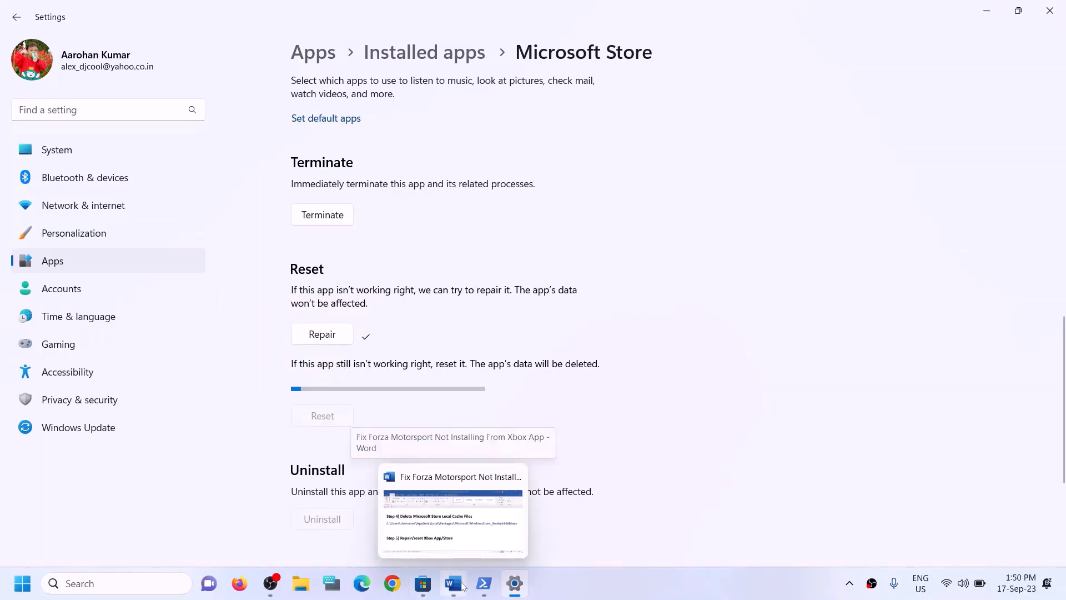
left_click(454, 478)
left_click_drag(167, 397, 545, 398)
scroll(332, 383, "down", 3)
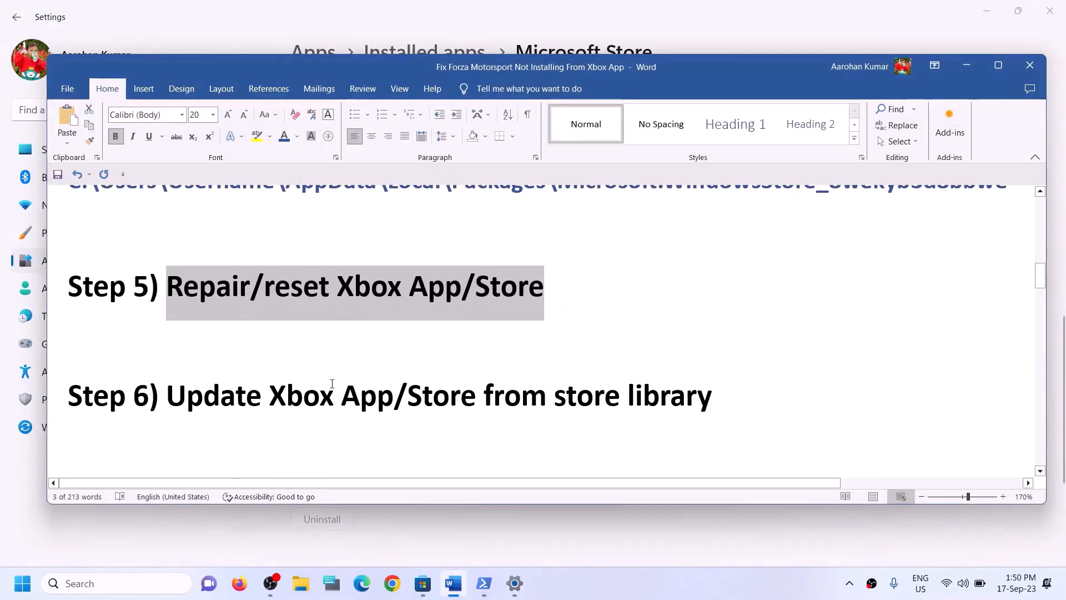
left_click_drag(167, 398, 673, 399)
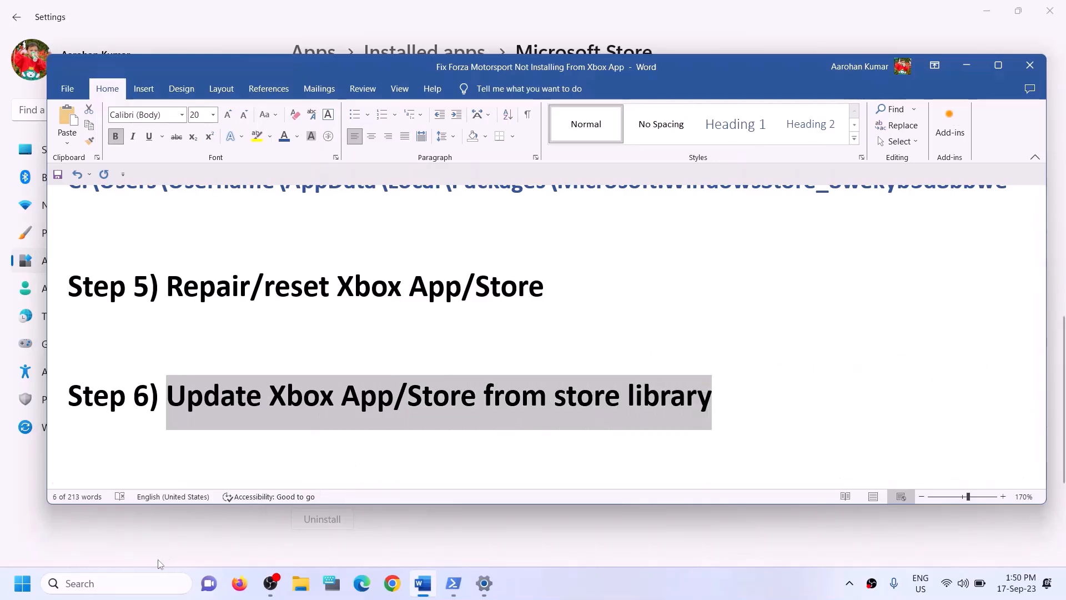
Search Windows for "store" and launch the Microsoft Store app
left_click(128, 581)
type("sto")
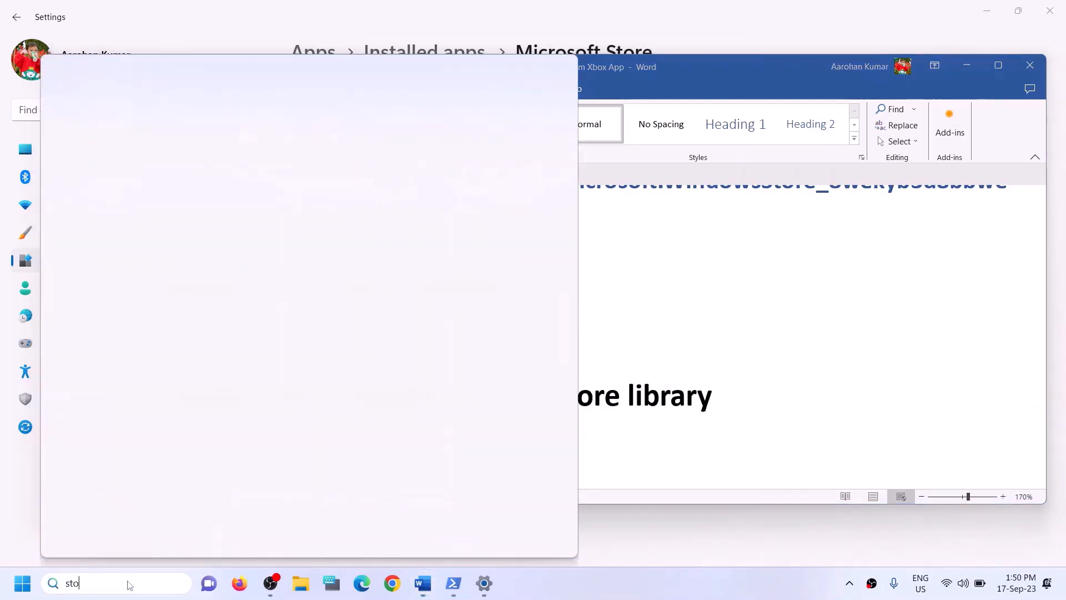
type("re")
left_click(129, 189)
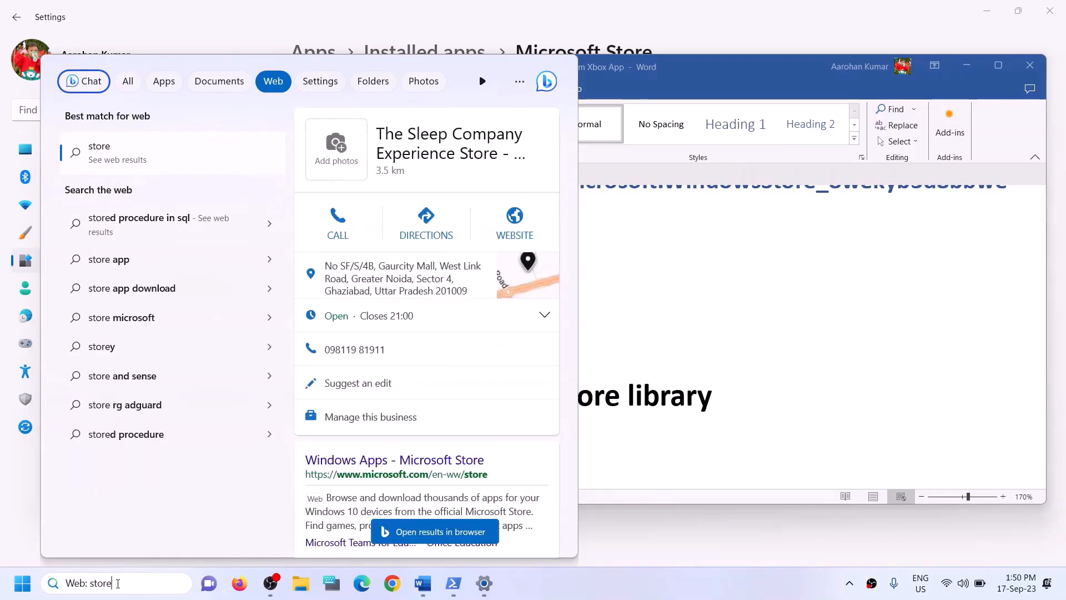
left_click_drag(117, 584, 2, 571)
type("stor")
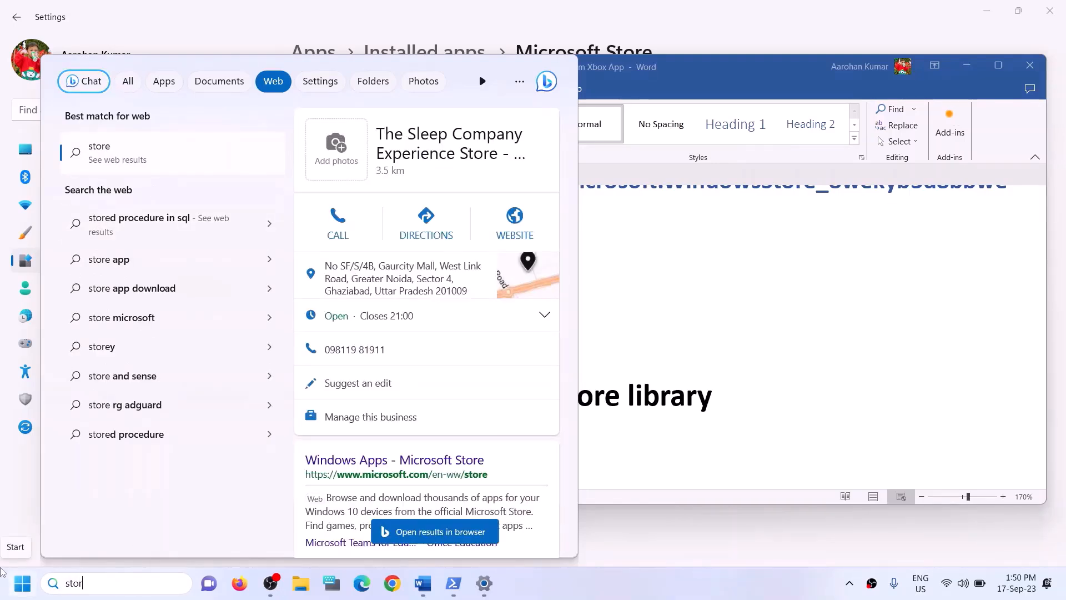
type("e")
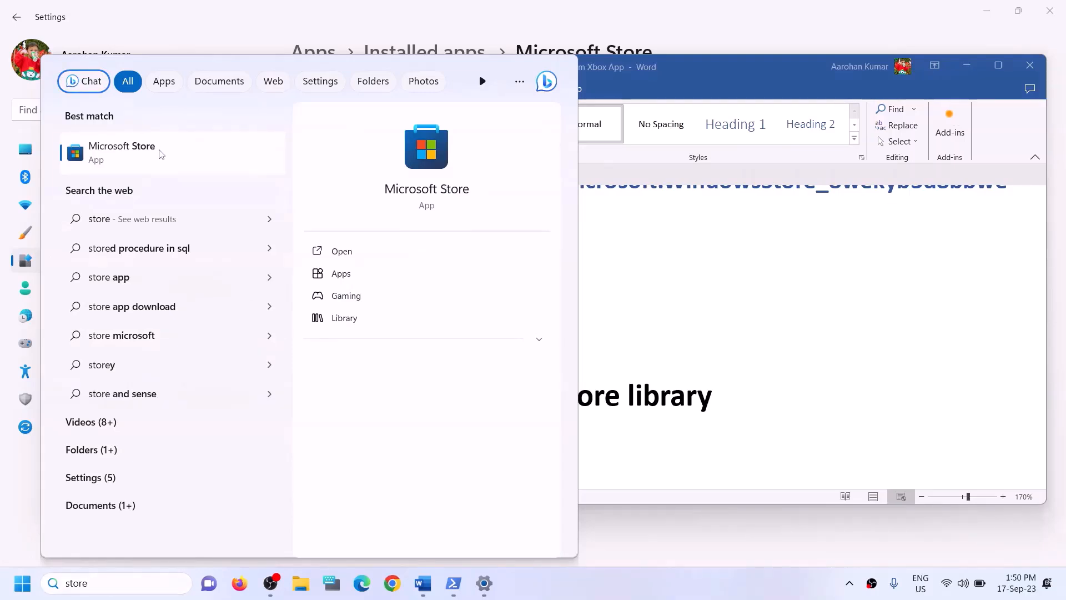
left_click(409, 168)
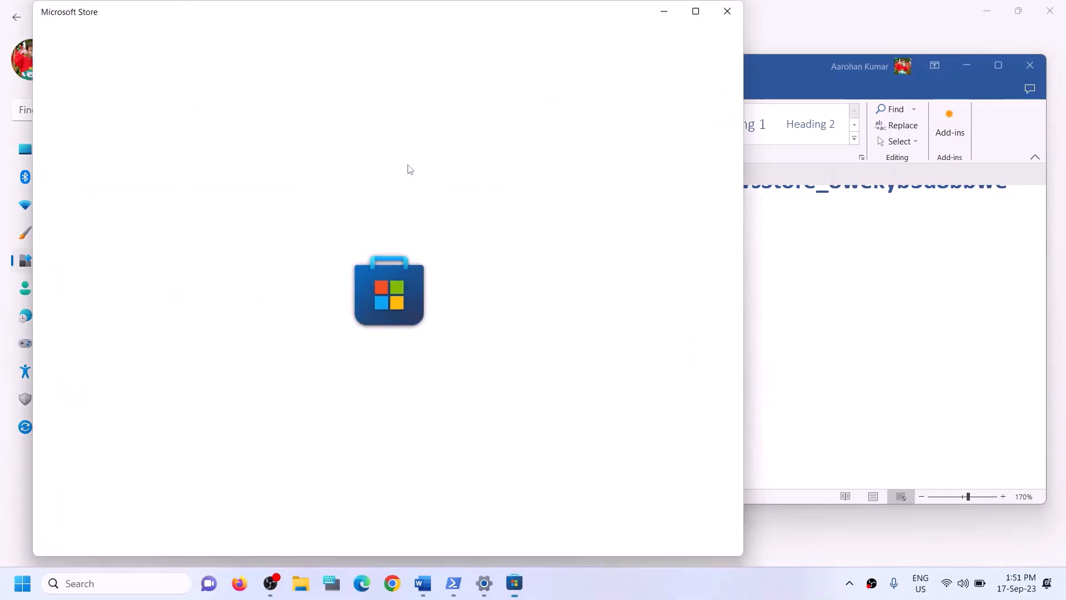
View the updates and downloads in the maximized Microsoft Store's Library and close the Store
left_click(695, 13)
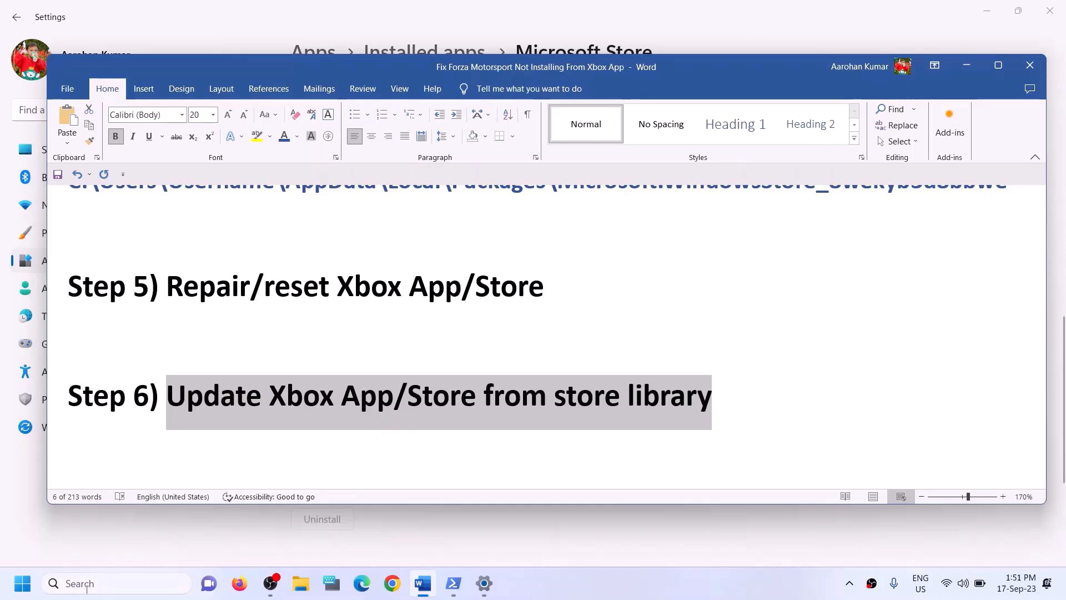
left_click(86, 586)
type("st")
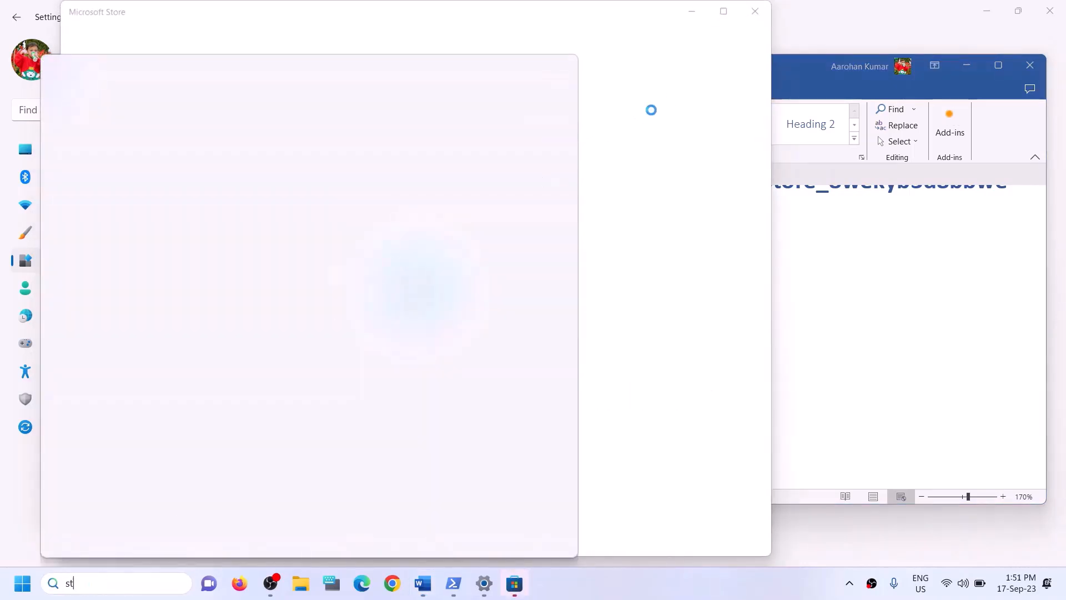
left_click(445, 5)
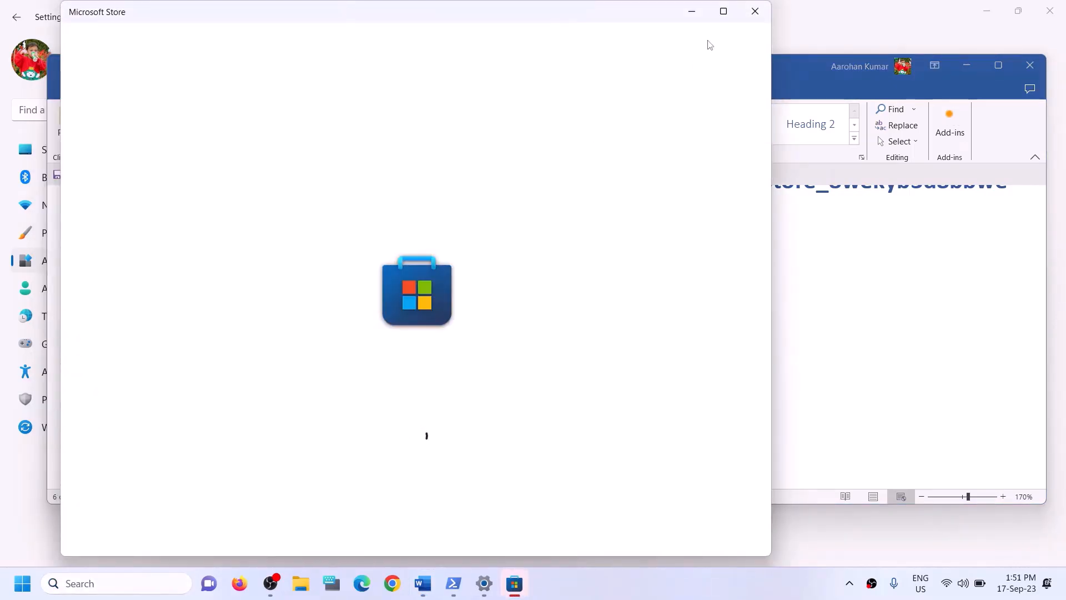
left_click(723, 11)
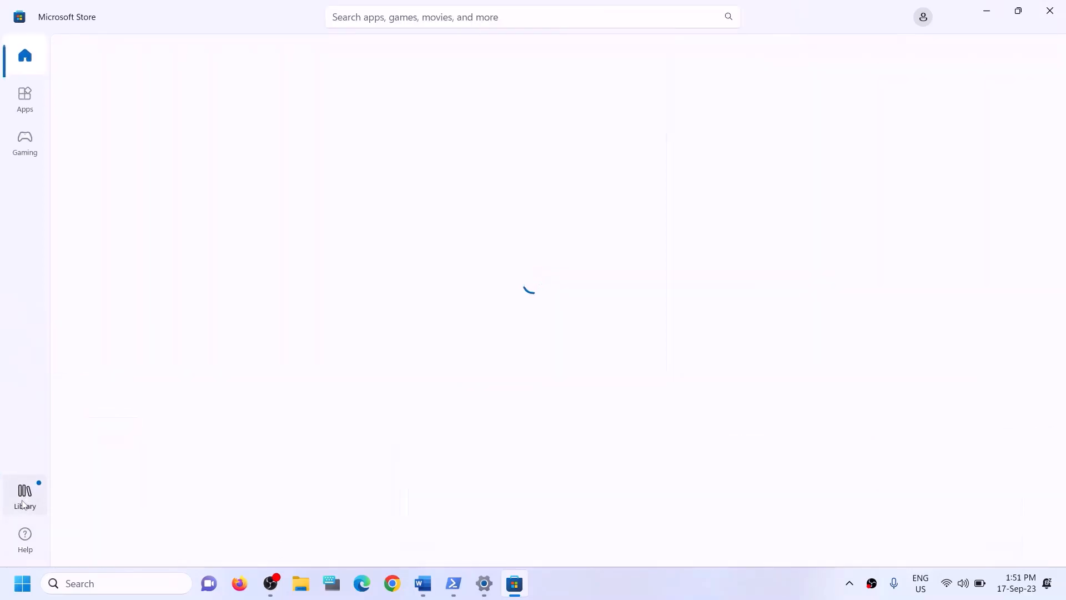
left_click(24, 504)
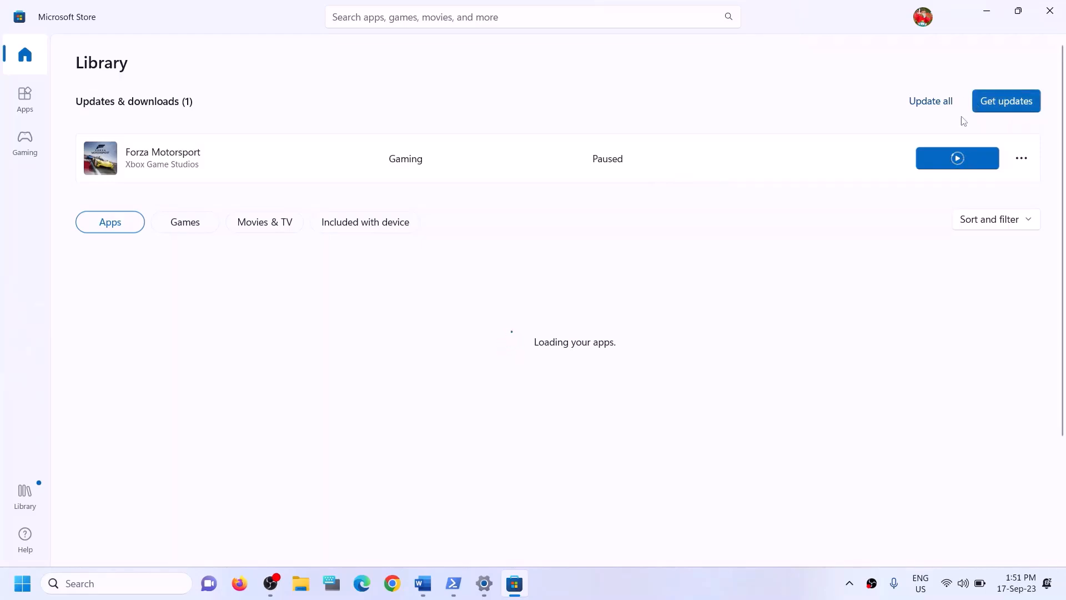
left_click(1048, 18)
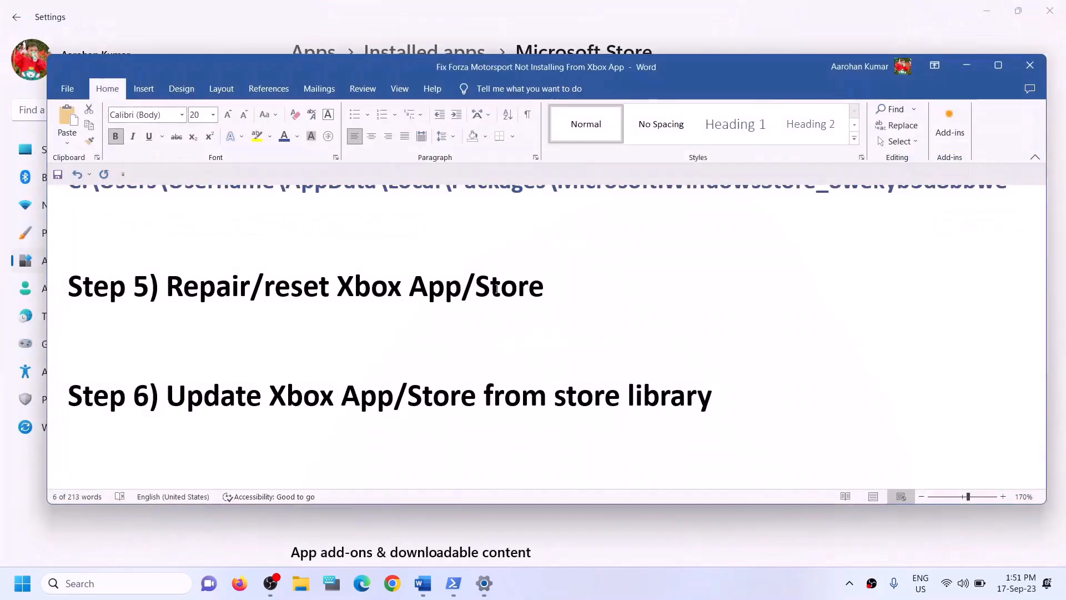
Highlight "Xbox identity provider and Gaming services" in the Step 7 heading of the Word document
scroll(375, 383, "down", 2)
scroll(375, 383, "up", 1)
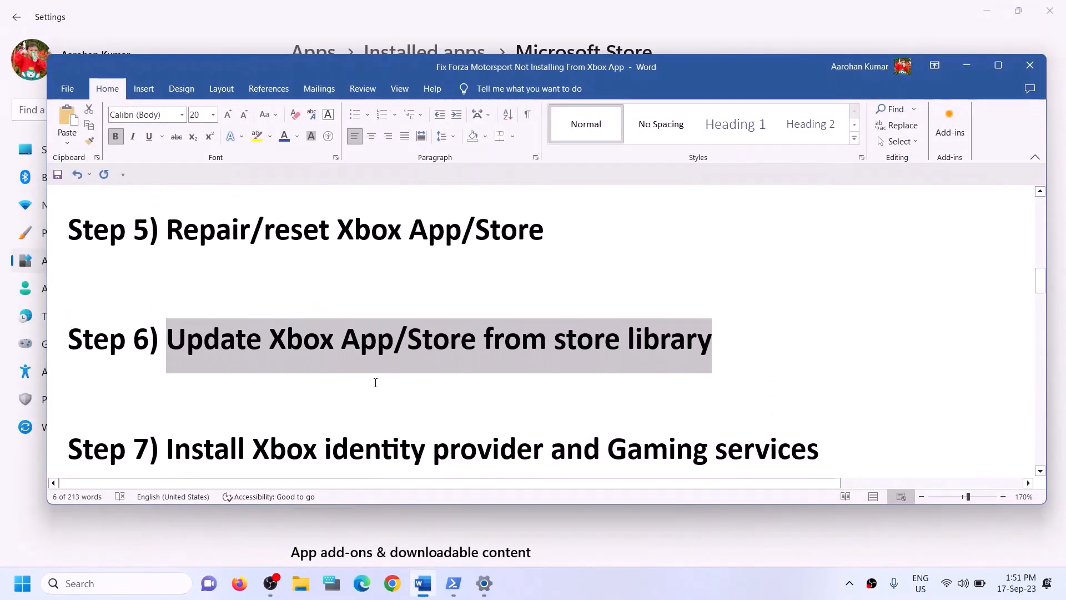
scroll(375, 383, "down", 2)
left_click_drag(253, 336, 820, 336)
Copy the Xbox Identity Provider link under Step 7 and open it in Chrome
scroll(825, 349, "down", 2)
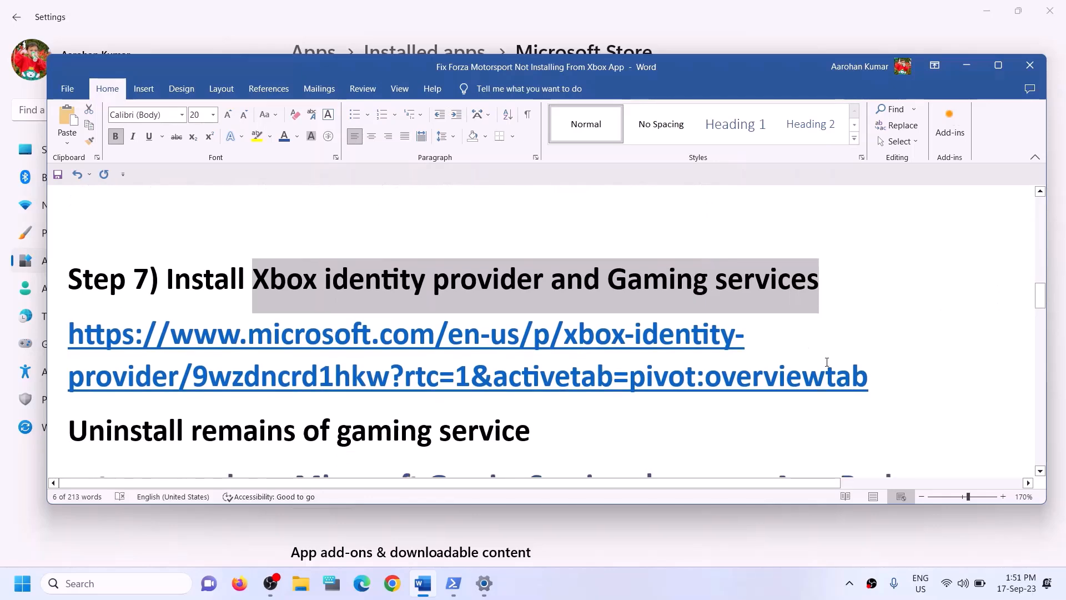
left_click_drag(883, 375, 158, 367)
key("ctrl+c")
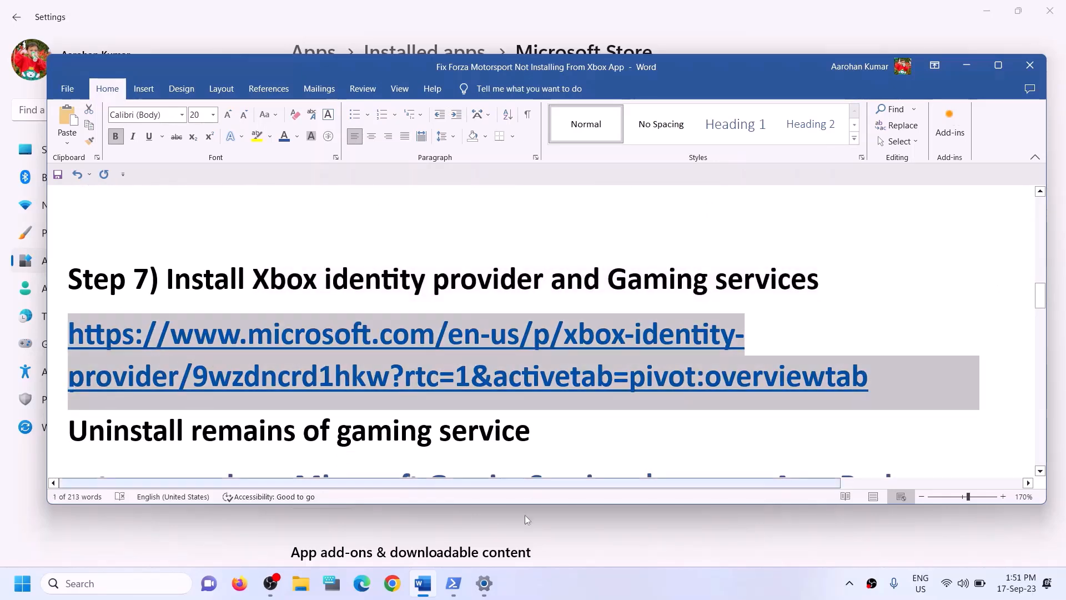
left_click(393, 592)
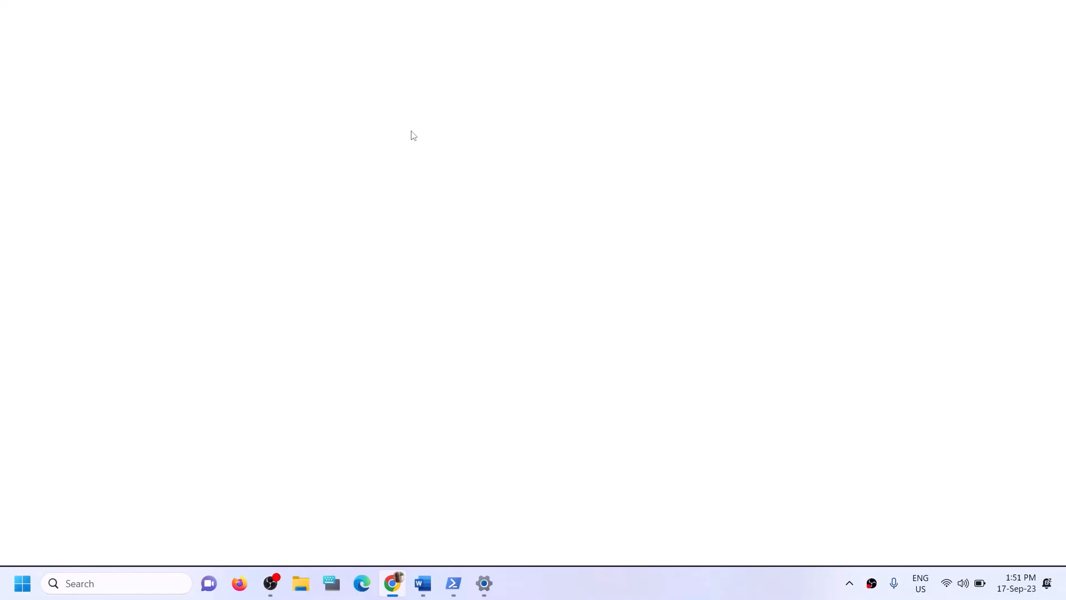
key("ctrl+v")
key("Return")
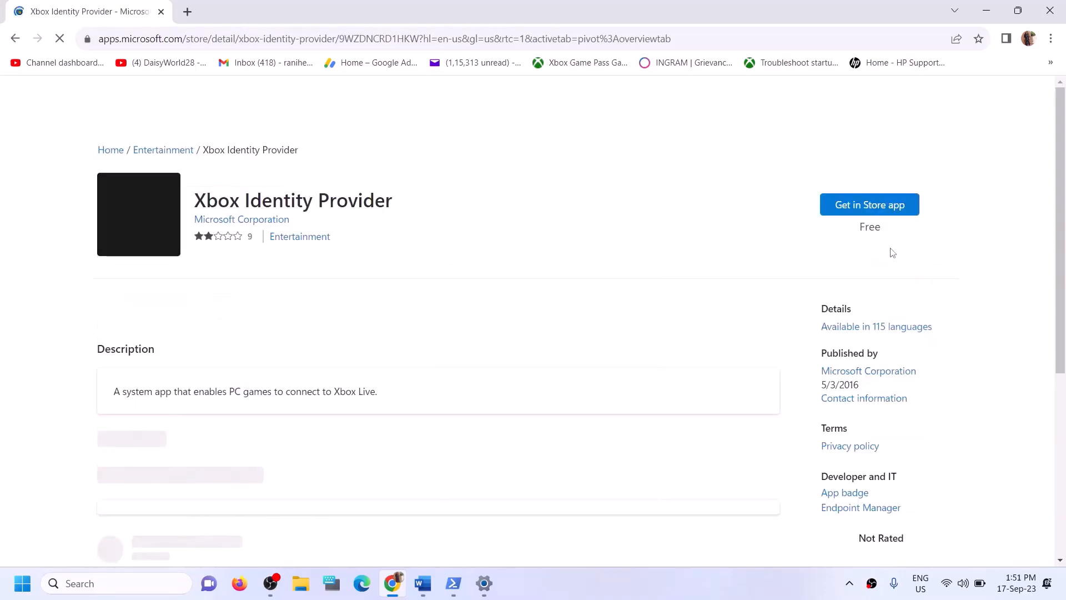
Open the Xbox Identity Provider listing in the Microsoft Store app from its web page and close the Store window
left_click_drag(218, 207, 340, 211)
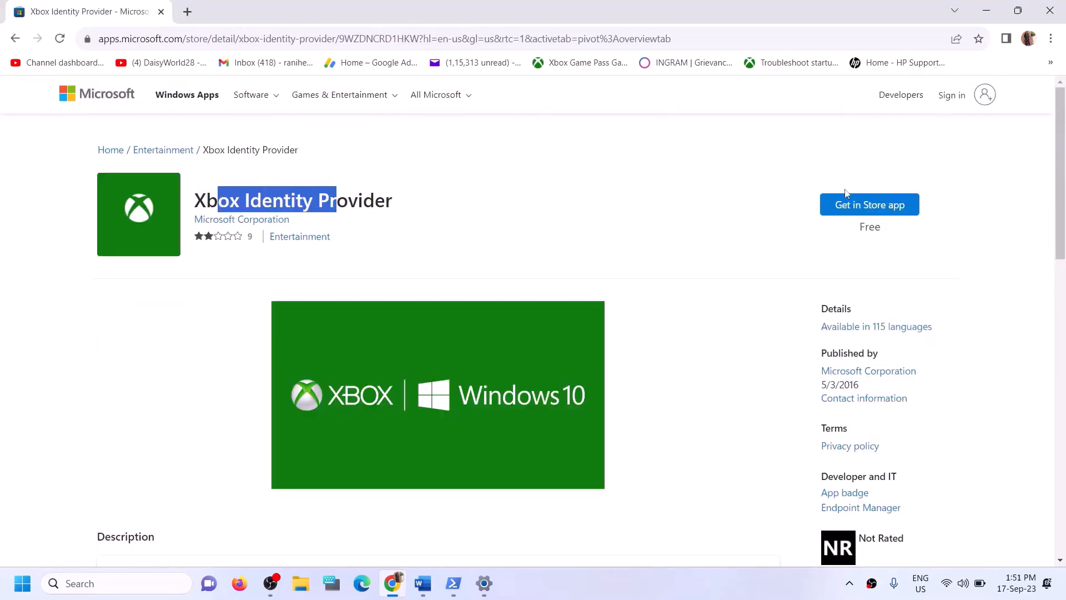
left_click(847, 204)
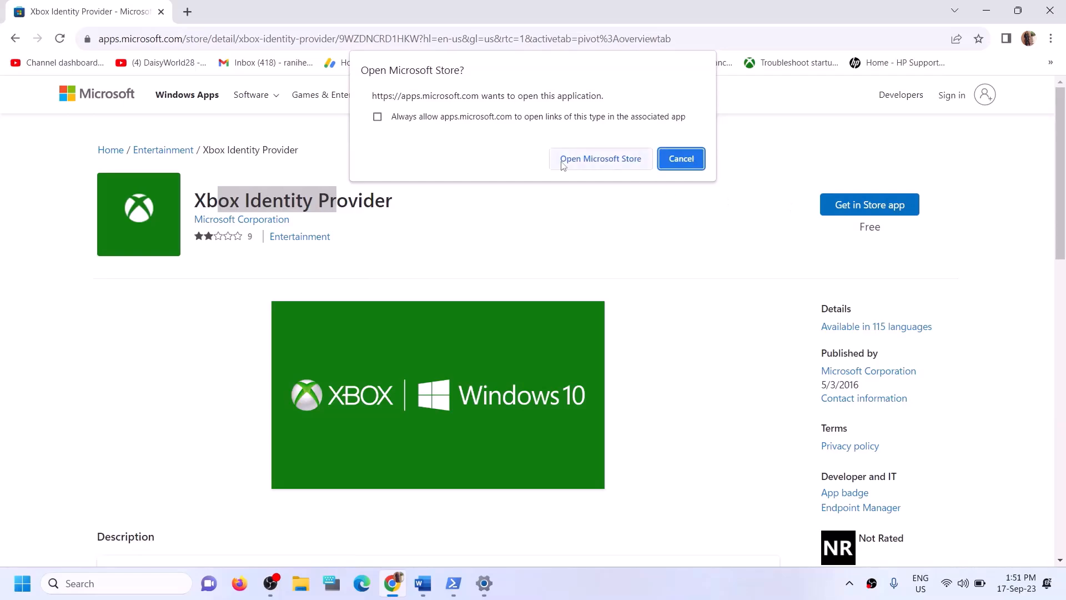
left_click(584, 167)
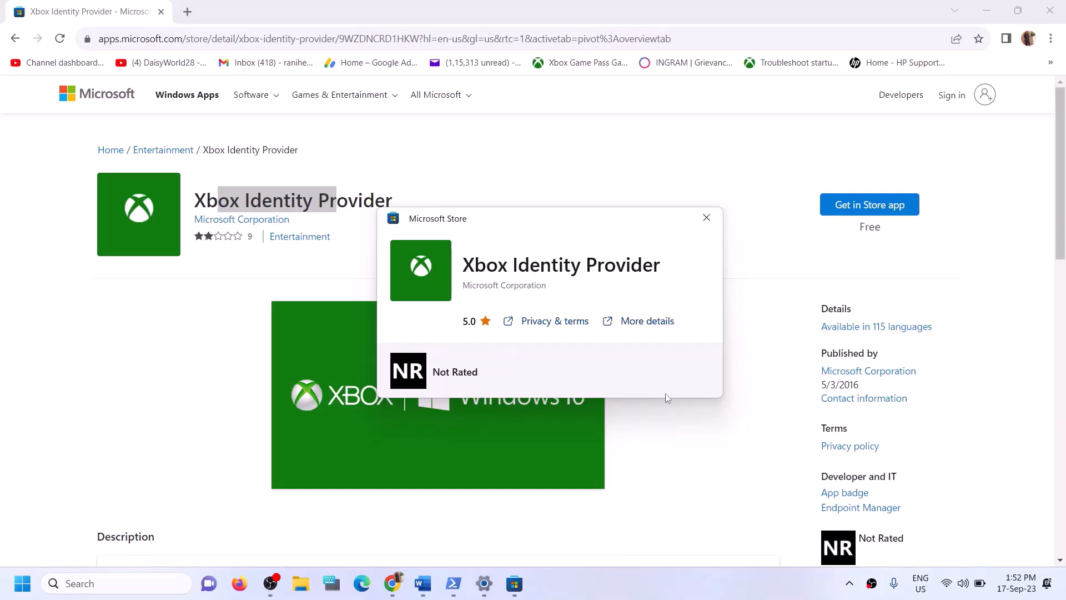
left_click(707, 217)
Copy the get-appxpackage command under "Uninstall remains of gaming service" in the Word document
left_click(431, 594)
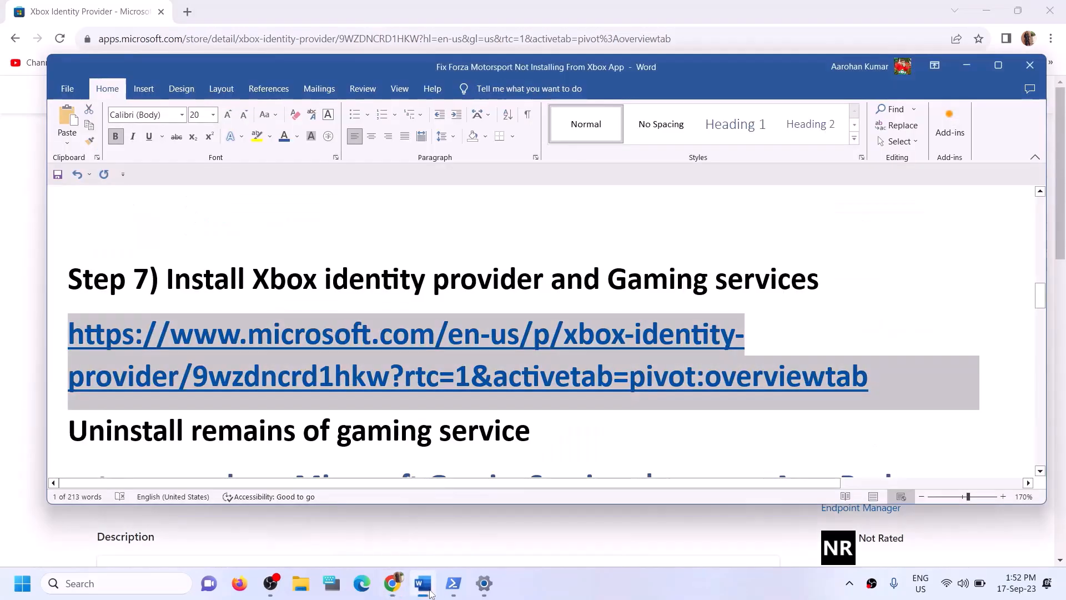
scroll(410, 447, "down", 2)
scroll(410, 446, "down", 1)
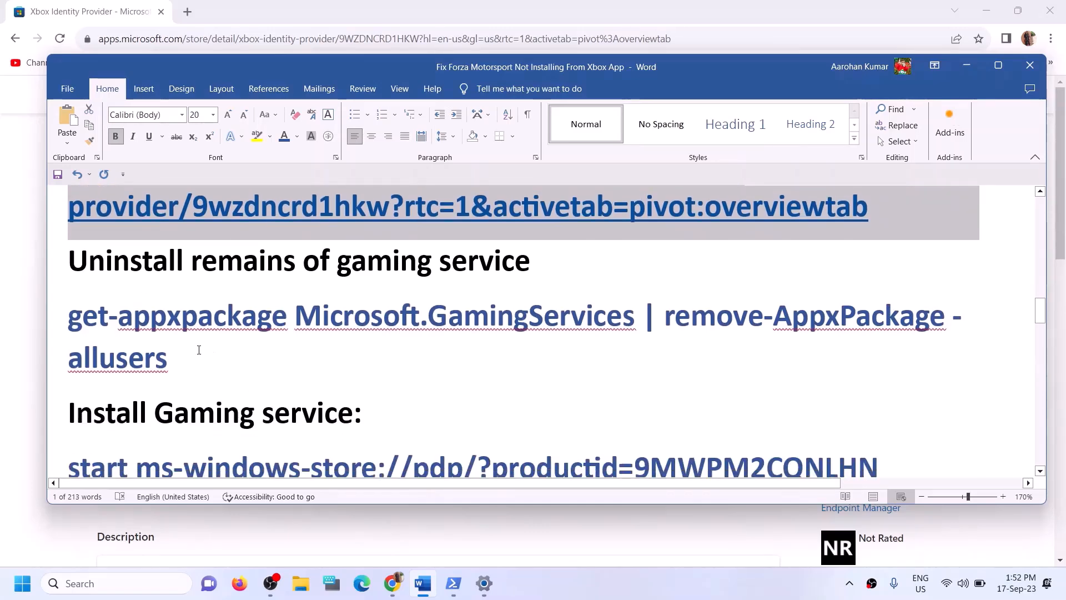
triple_click(94, 341)
right_click(93, 341)
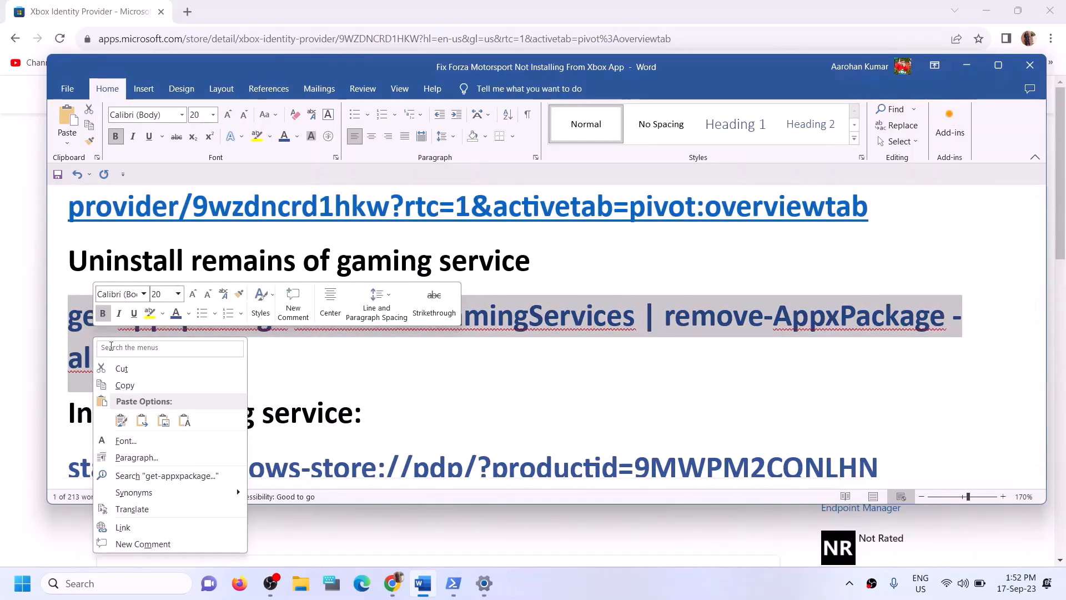
left_click(125, 385)
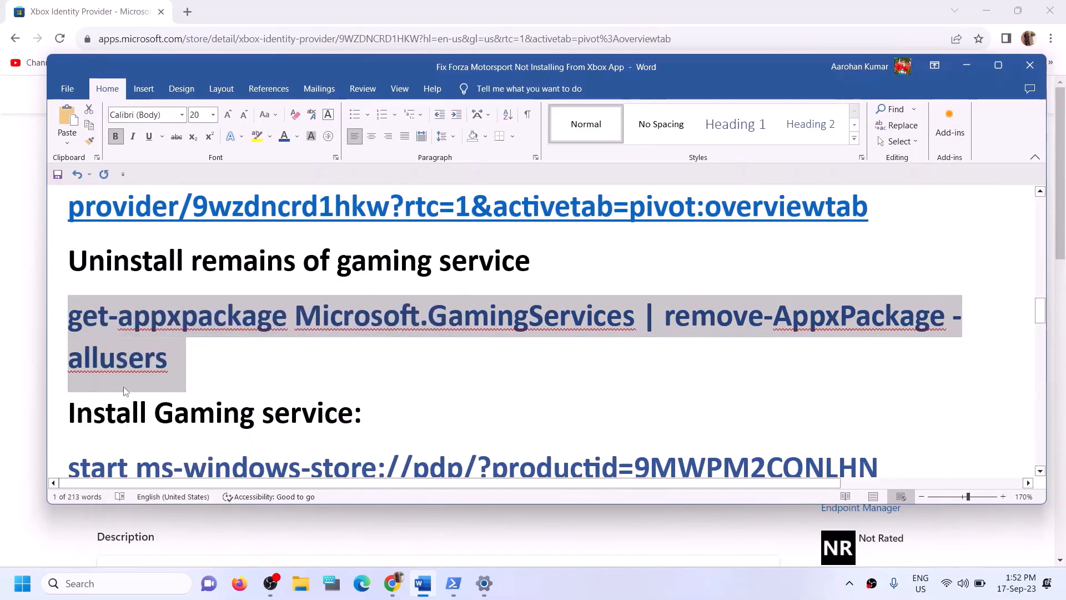
Launch Windows PowerShell as administrator and run "get-appxpackage Microsoft.GamingServices | remove-AppxPackage -allusers"
left_click(146, 583)
type("pow")
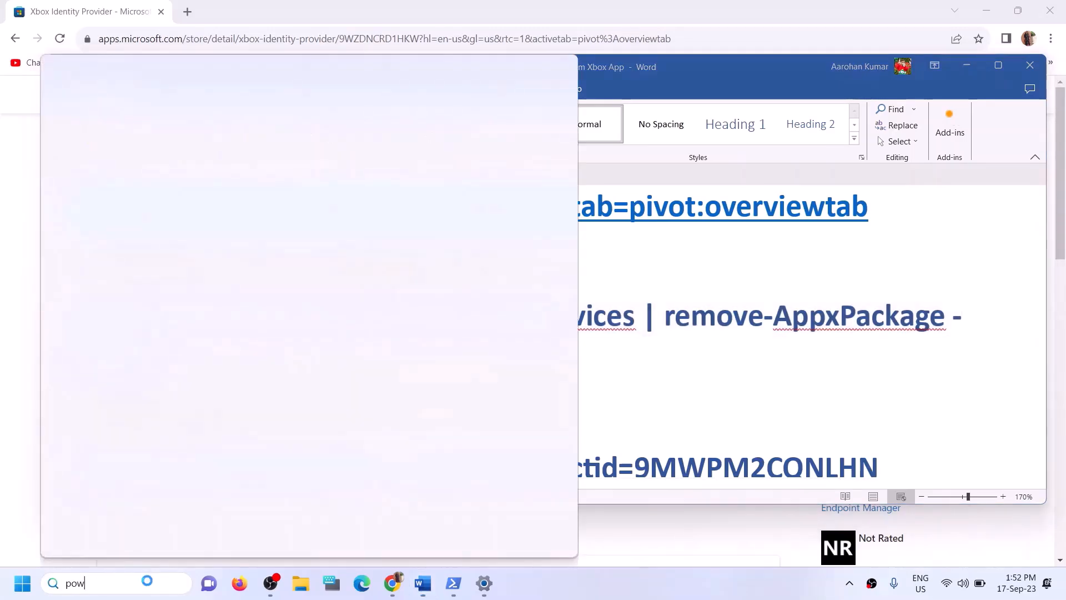
type("ershell")
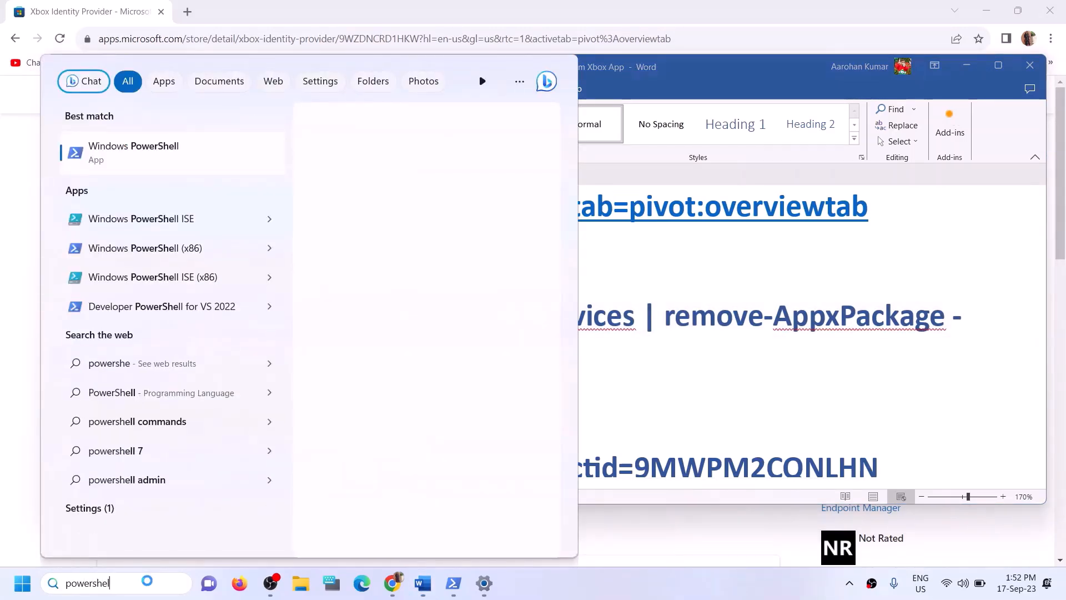
right_click(190, 157)
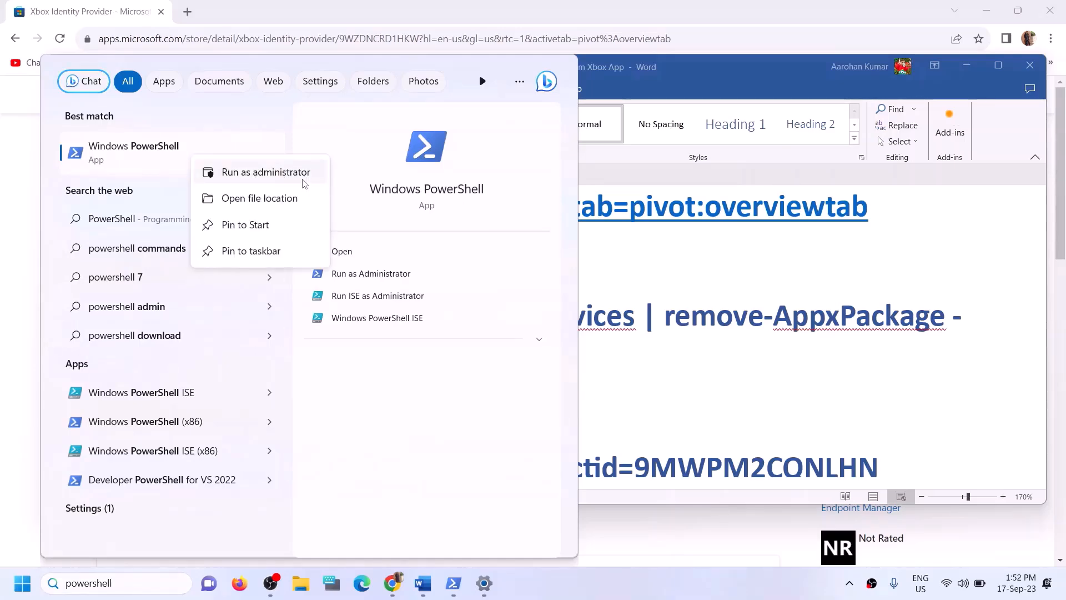
left_click(274, 173)
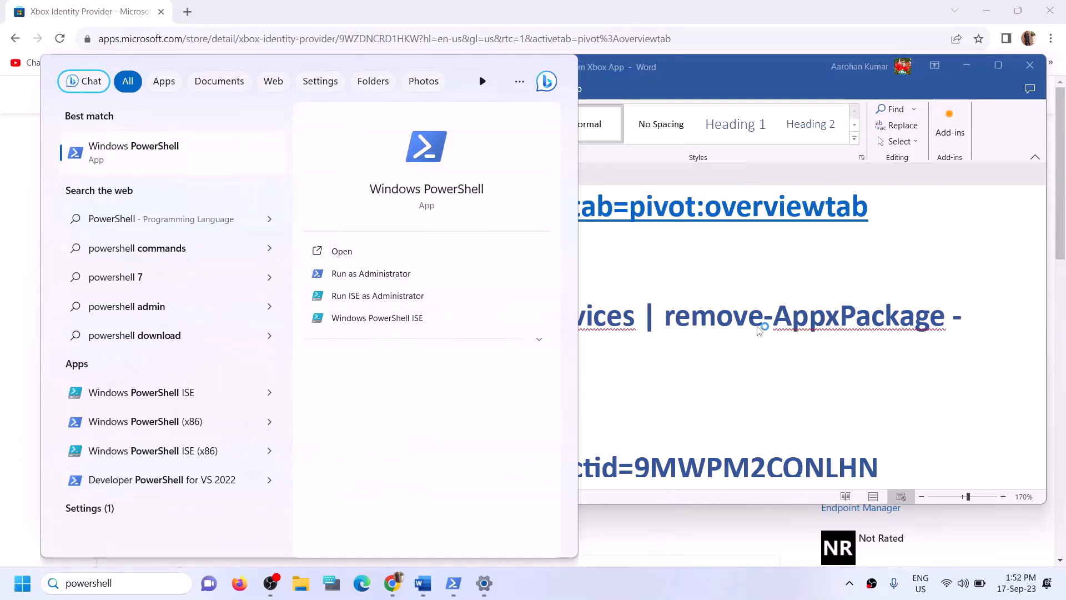
left_click(441, 398)
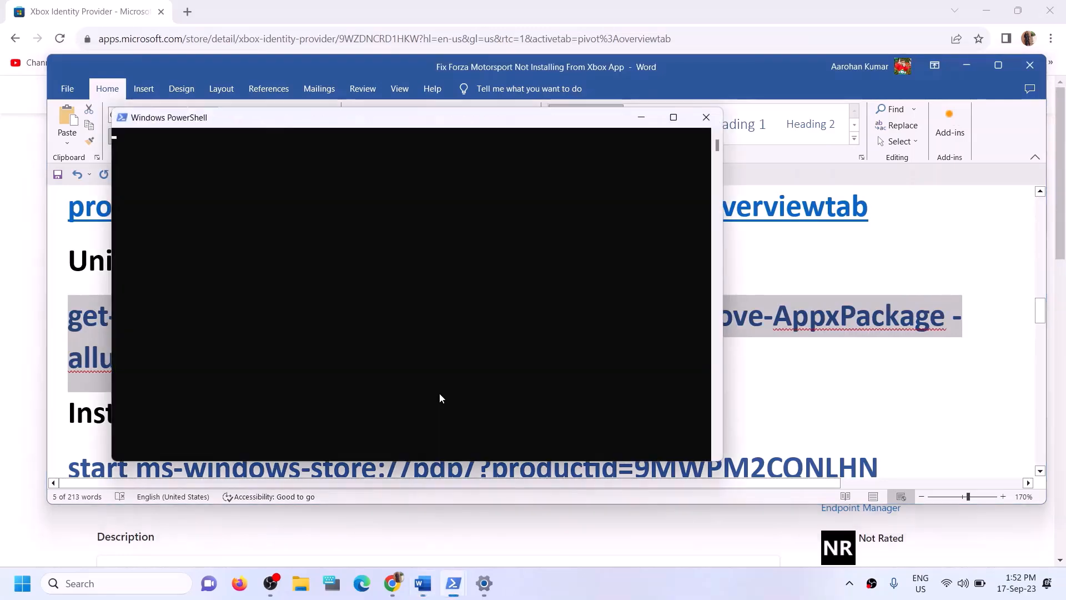
key("ctrl+v")
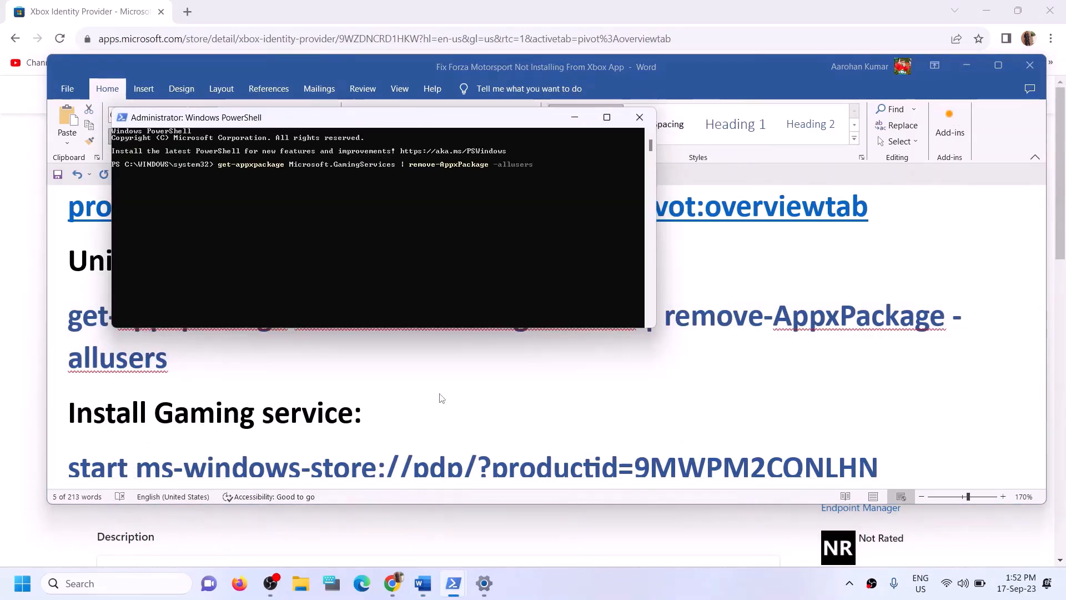
Copy "start ms-windows-store://pdp/?productid=9MWPM2CQNLHN" from the Word document and run it in the administrator PowerShell
left_click(222, 379)
triple_click(239, 376)
scroll(581, 349, "down", 2)
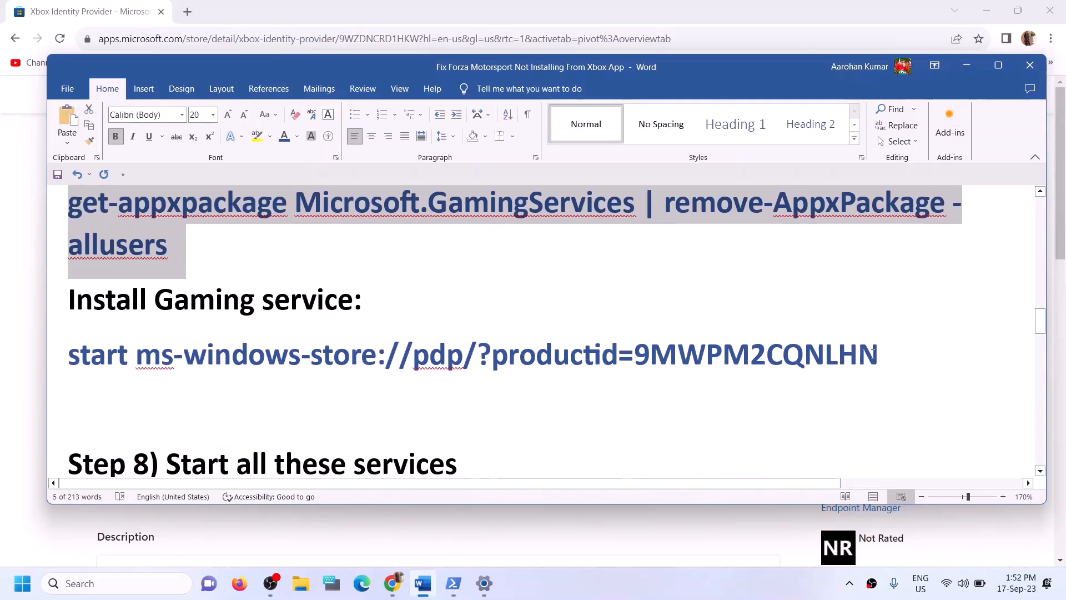
left_click_drag(877, 355, 64, 360)
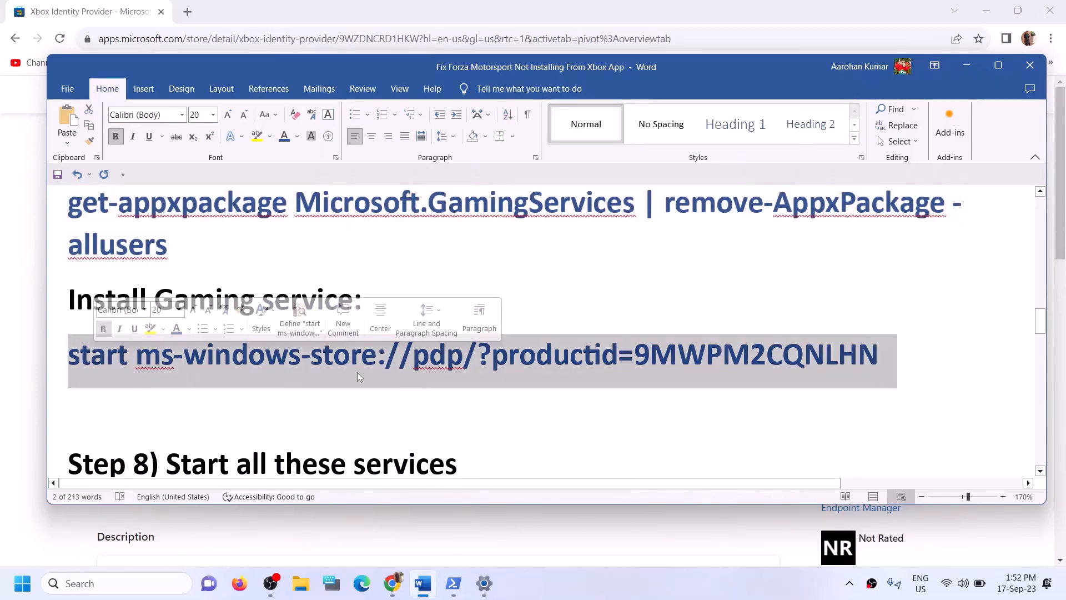
key("ctrl+c")
key("alt+Tab")
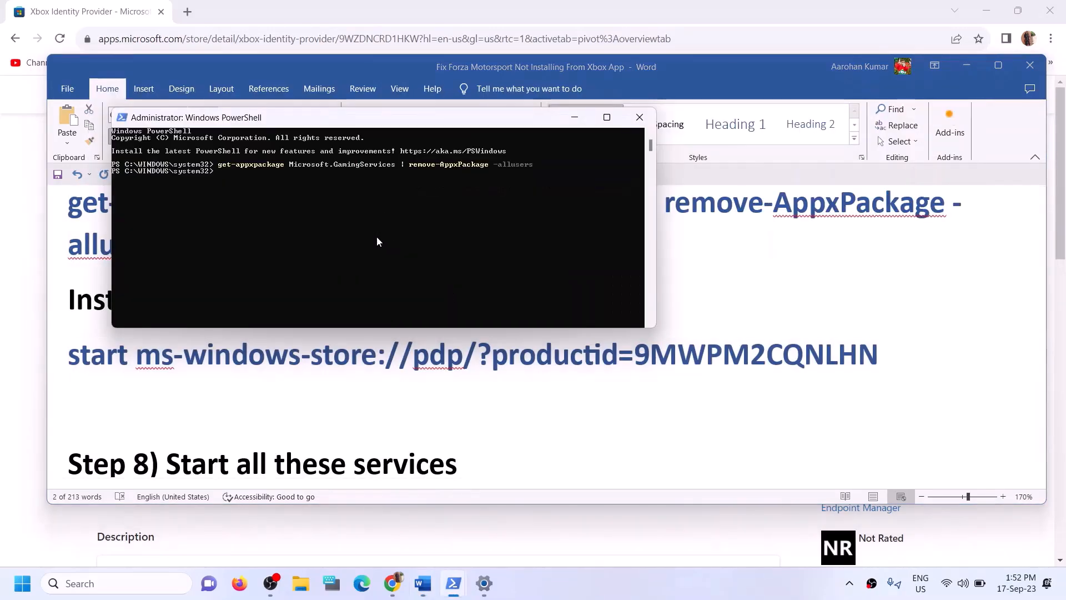
key("ctrl+v")
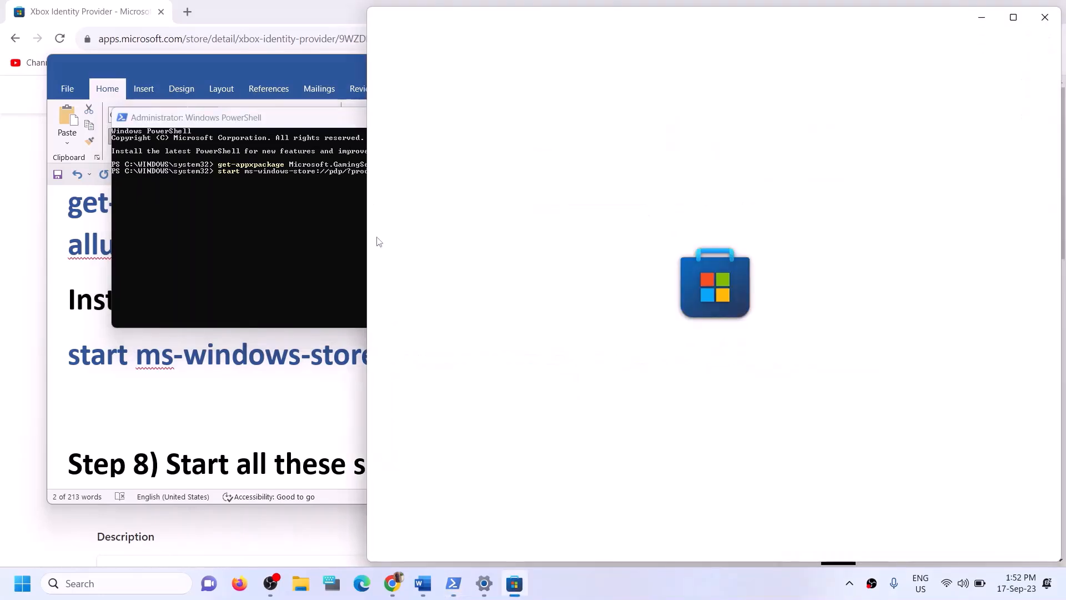
Install Gaming Services from its page in the maximized Microsoft Store and allow the User Account Control request
left_click(1020, 23)
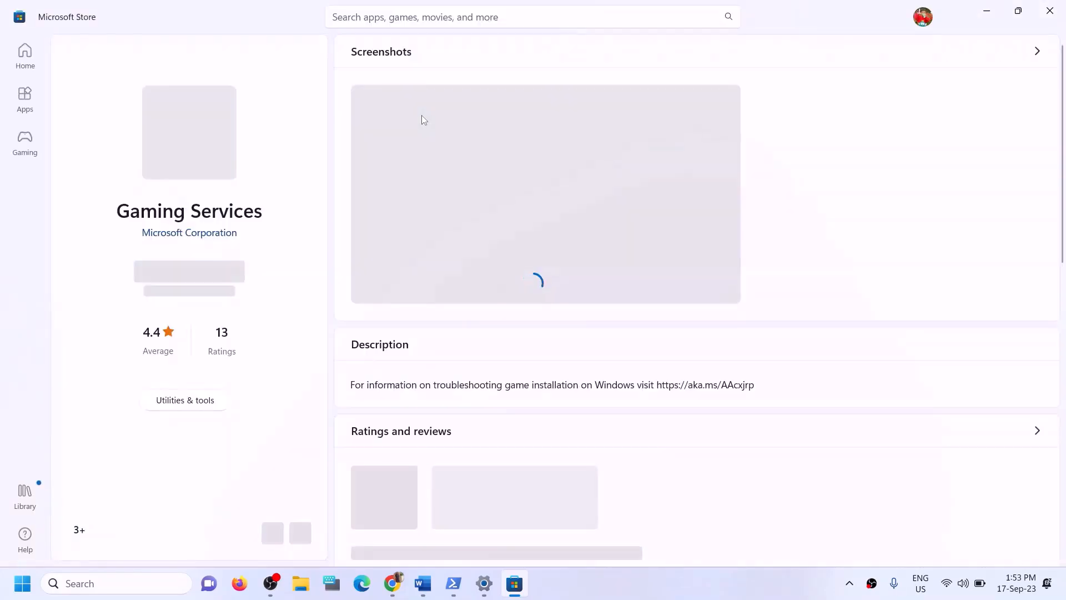
left_click(203, 283)
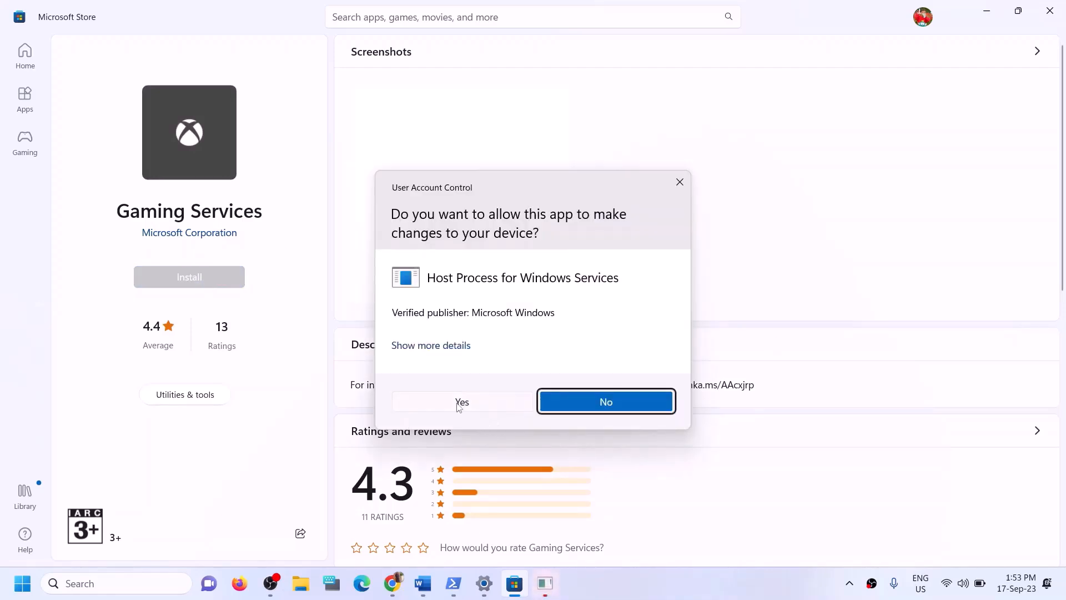
left_click(461, 401)
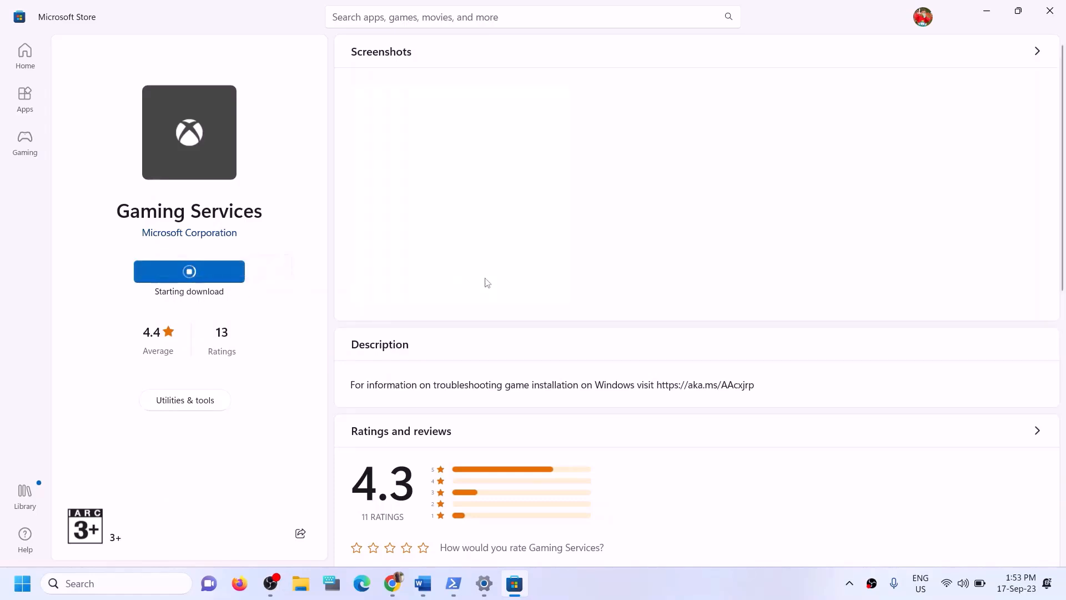
Highlight the Step 8 heading "Start all these services" in the Word document
left_click(422, 583)
scroll(334, 410, "down", 4)
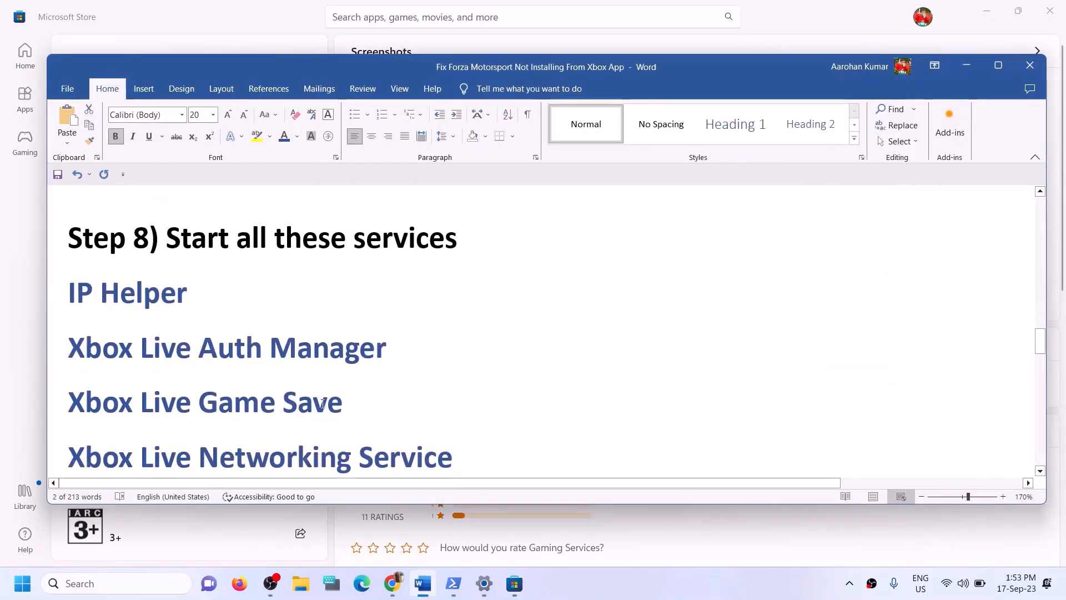
left_click_drag(334, 252, 457, 305)
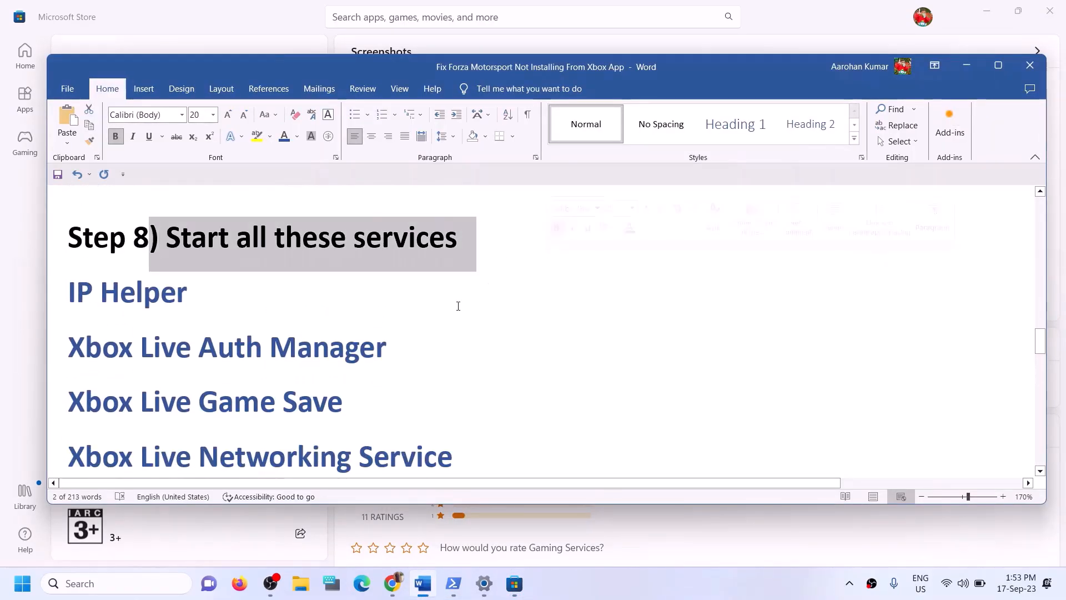
Search Windows for "services" and launch the Services app
left_click(139, 587)
type("ser")
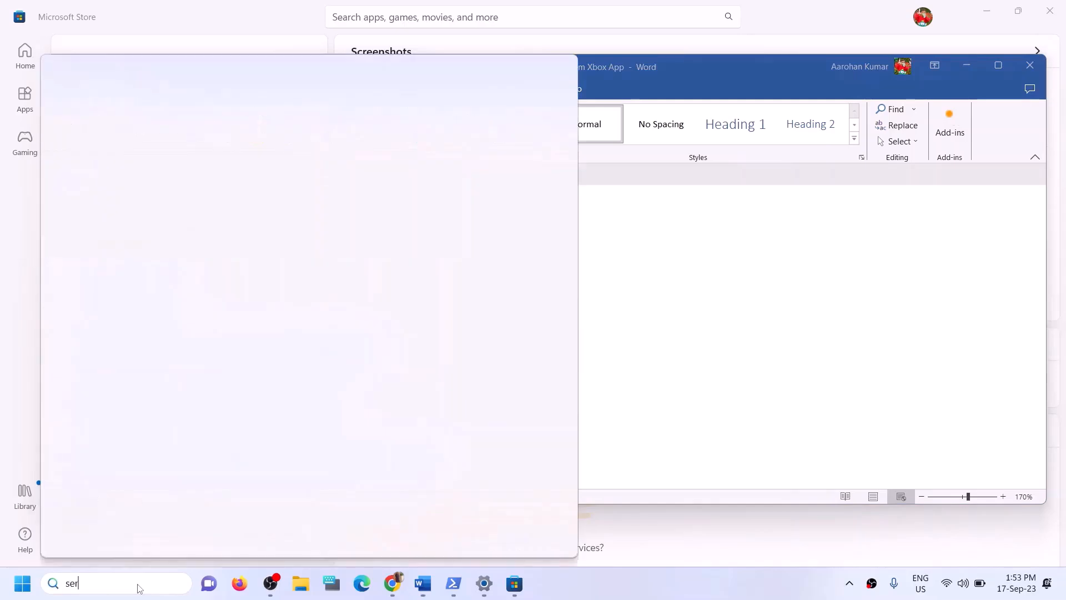
type("vices")
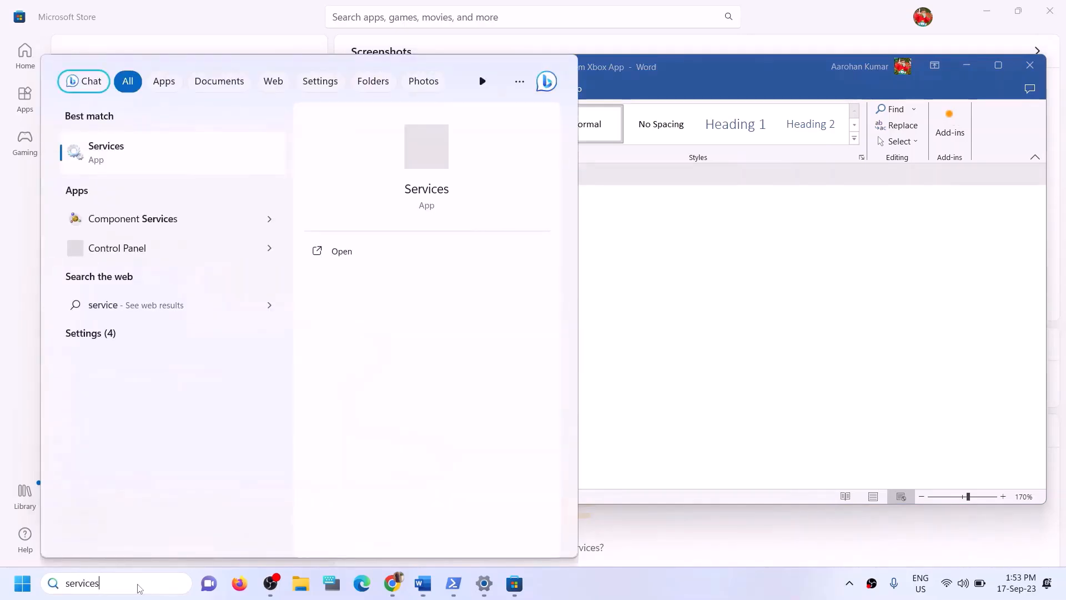
left_click(106, 150)
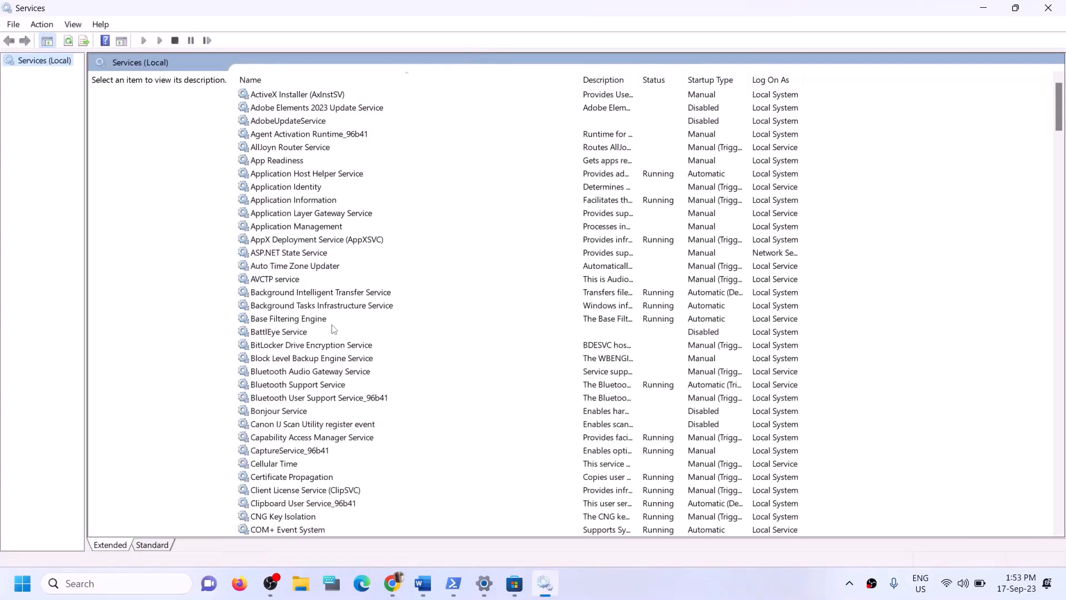
Set the IP Helper service's startup type to Automatic and apply the change
left_click(333, 362)
key("i")
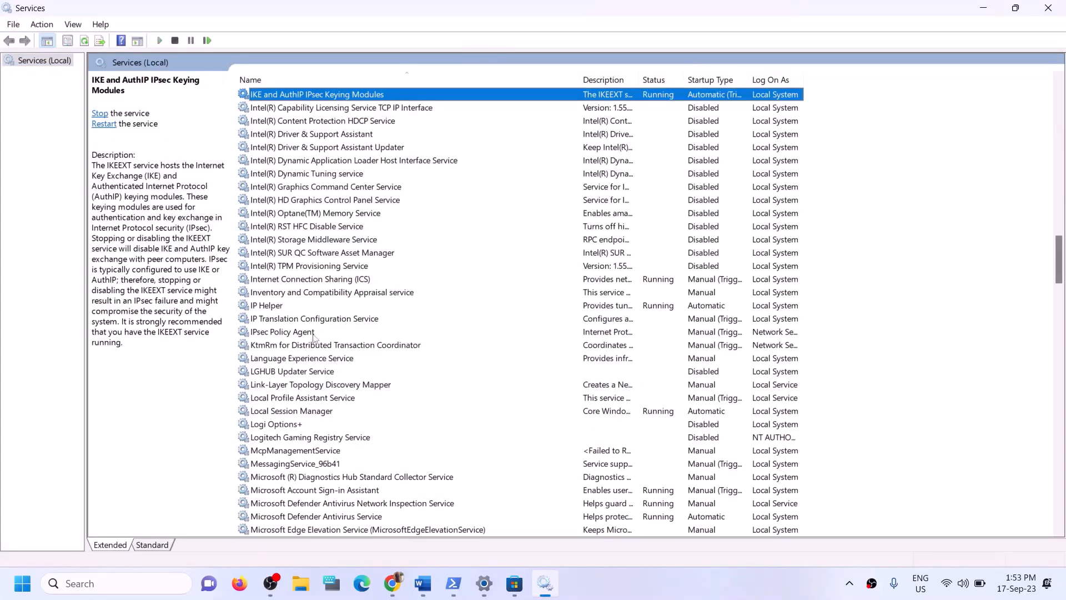
left_click(267, 307)
double_click(281, 310)
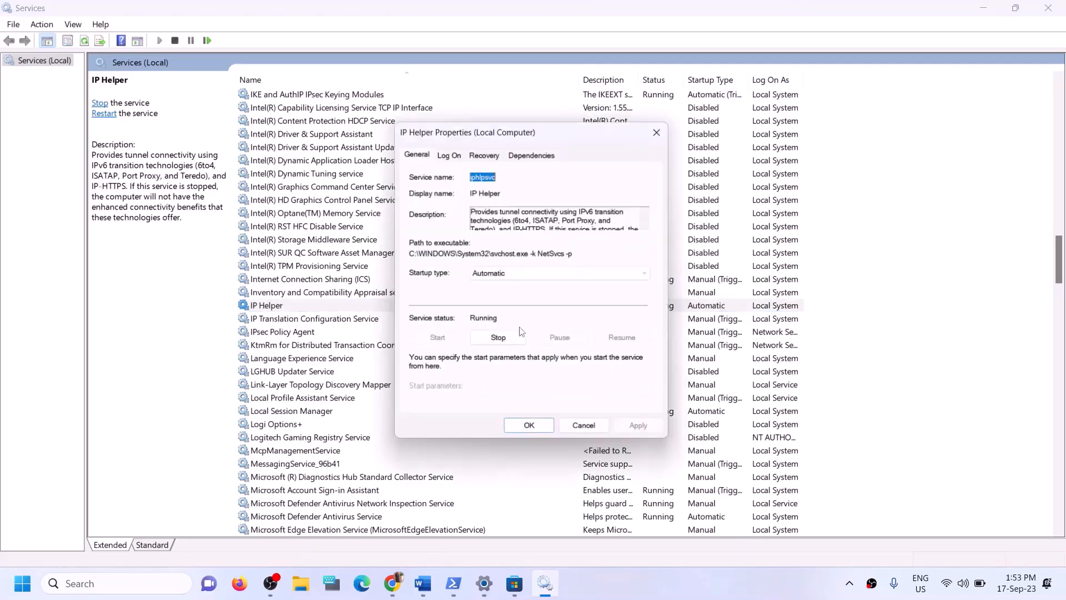
left_click(502, 273)
left_click(498, 305)
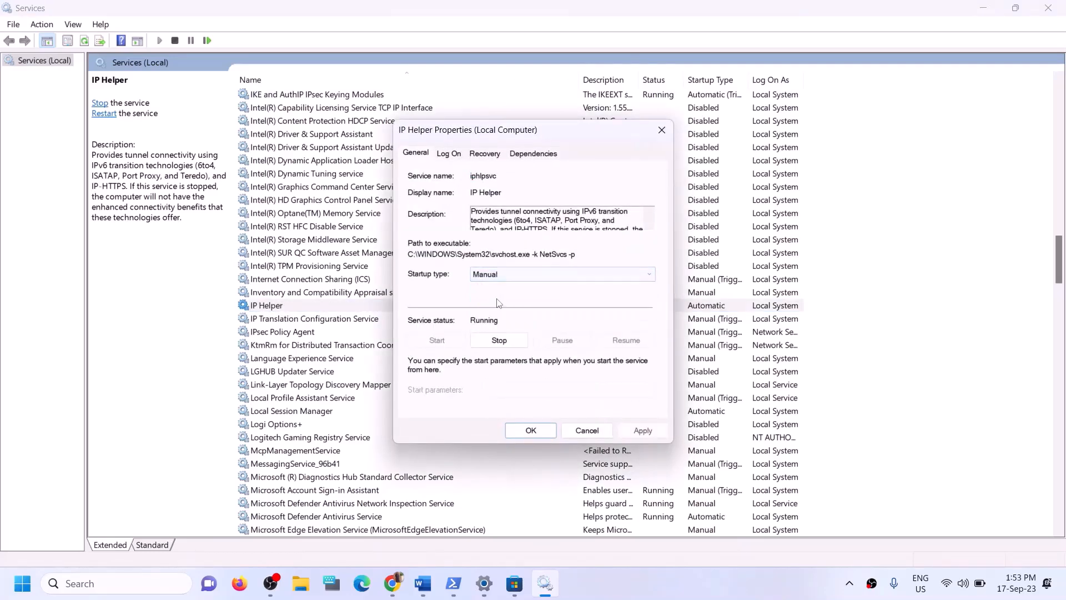
left_click(499, 275)
left_click(494, 295)
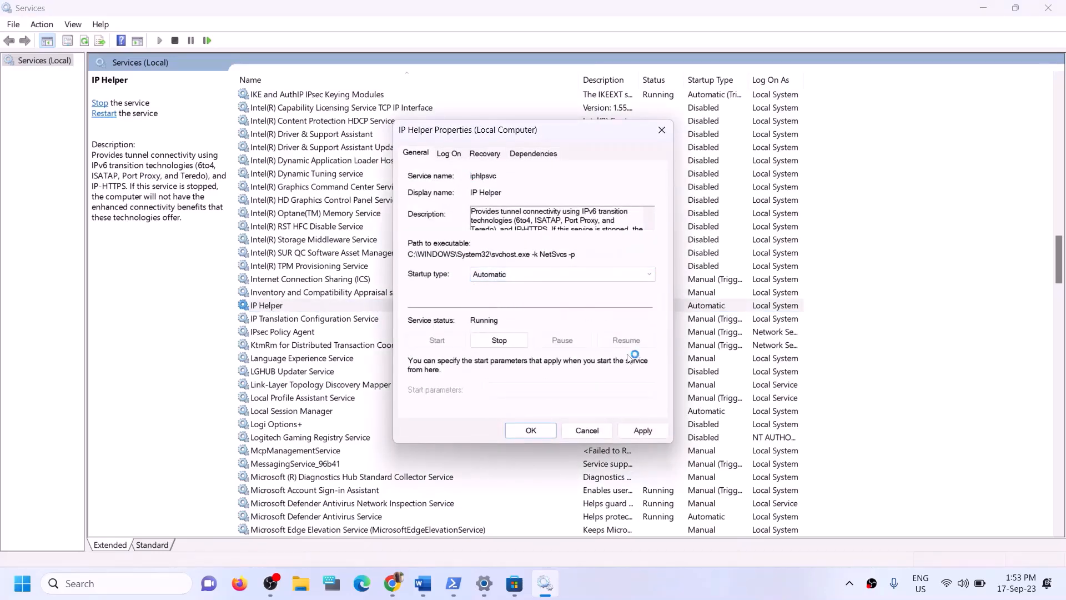
left_click(634, 431)
left_click(522, 428)
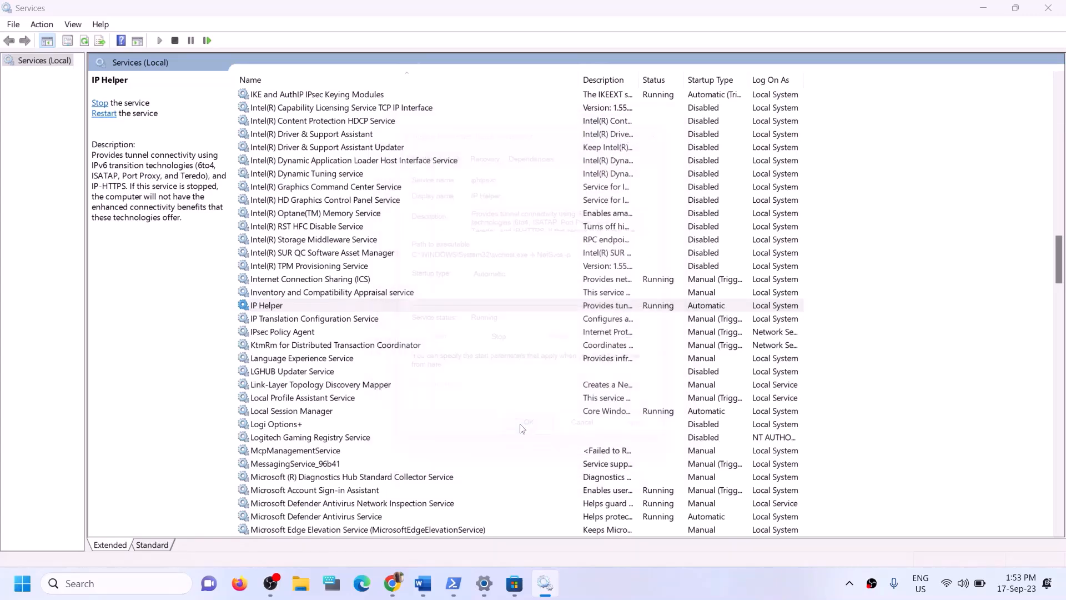
Set the Xbox Accessory Management Service's startup type to Automatic and confirm its properties
left_click(356, 426)
key("x")
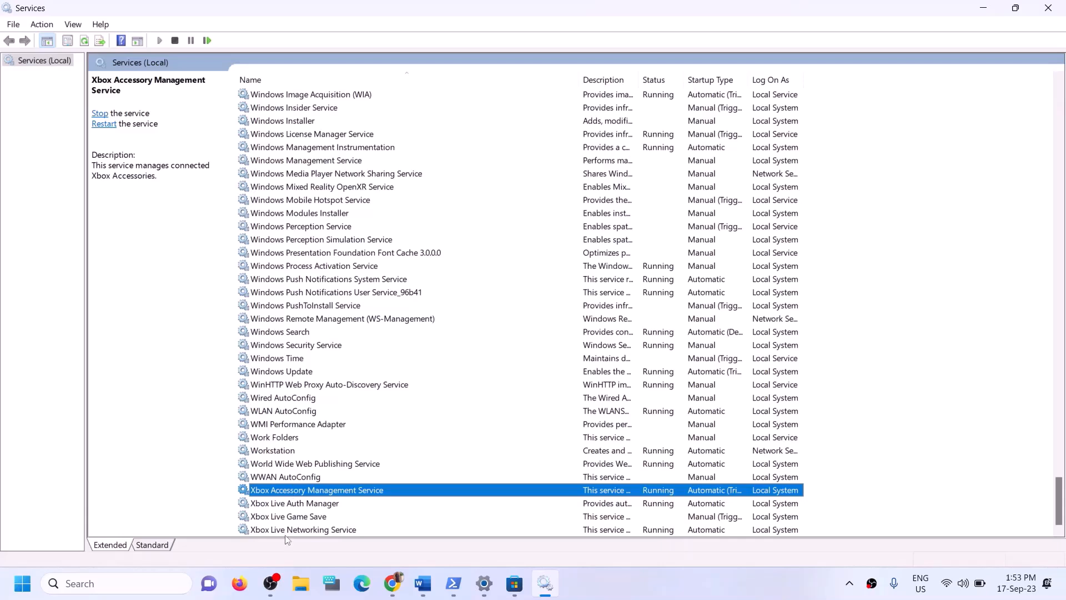
double_click(365, 491)
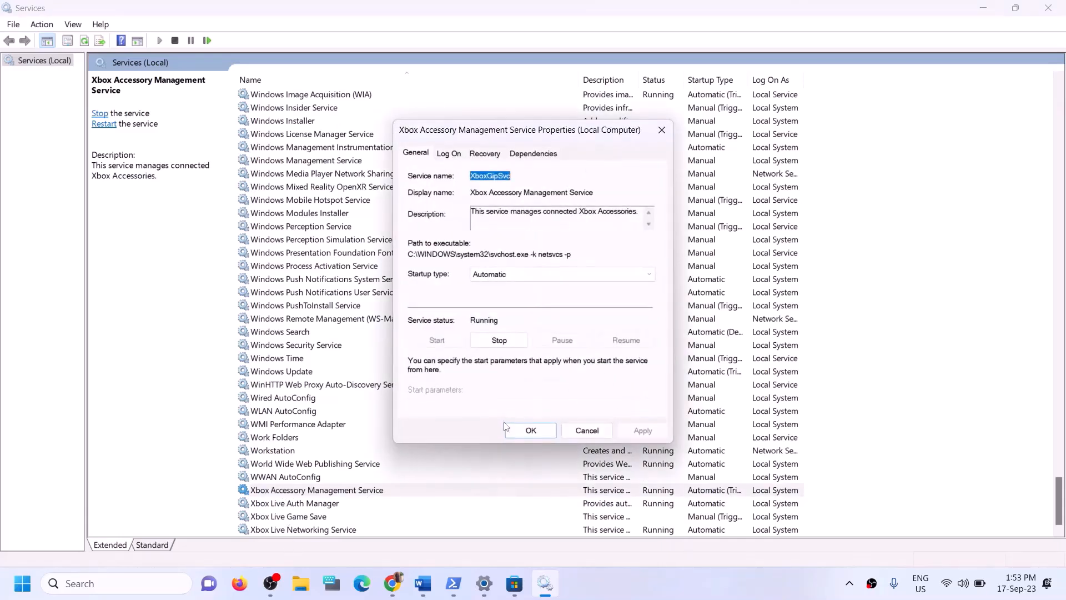
left_click(533, 277)
left_click(505, 295)
left_click(643, 435)
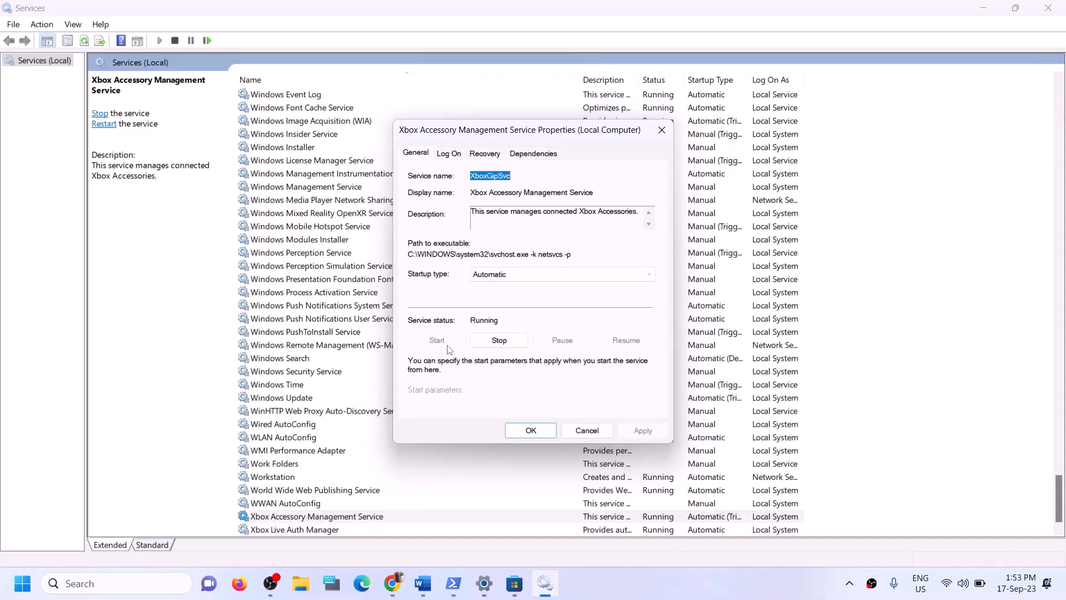
left_click(538, 430)
Set the Xbox Live Auth Manager service's startup type to Automatic and confirm its properties
scroll(310, 508, "down", 1)
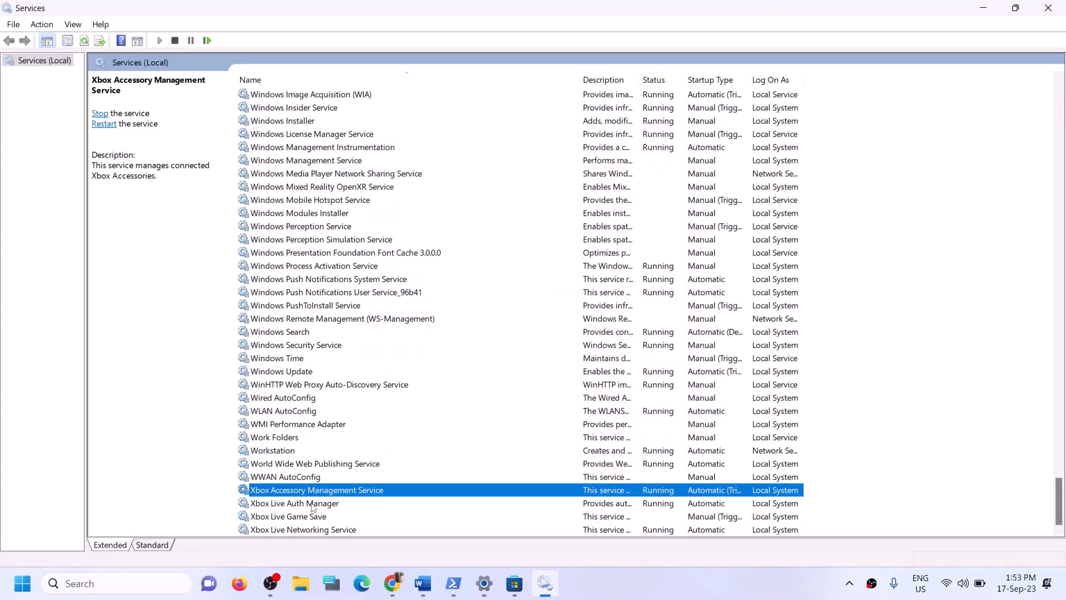
left_click(313, 504)
double_click(311, 505)
left_click(537, 275)
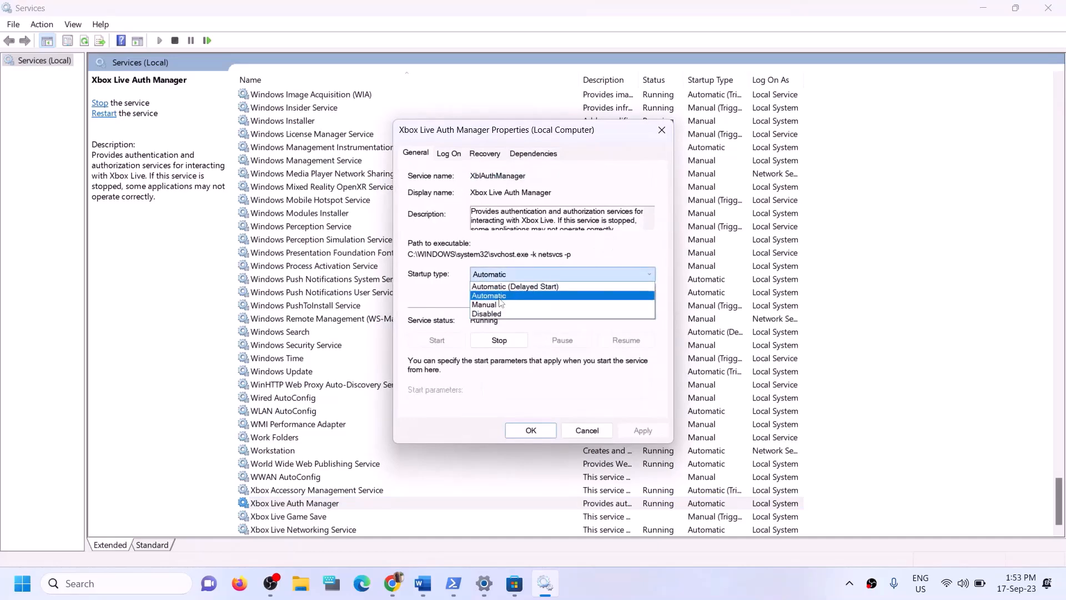
left_click(499, 302)
left_click(626, 429)
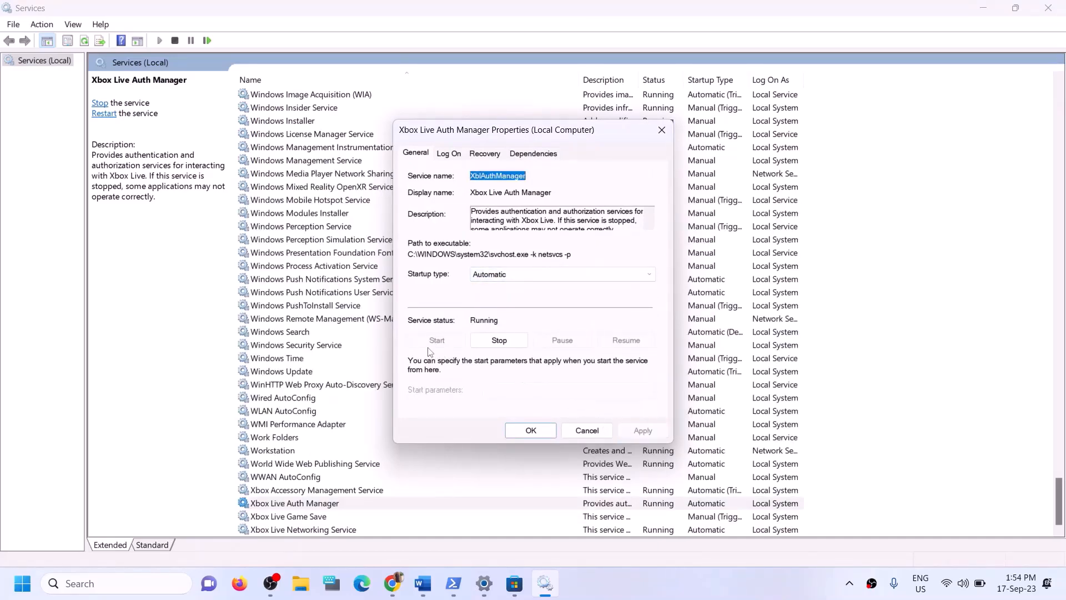
left_click(541, 434)
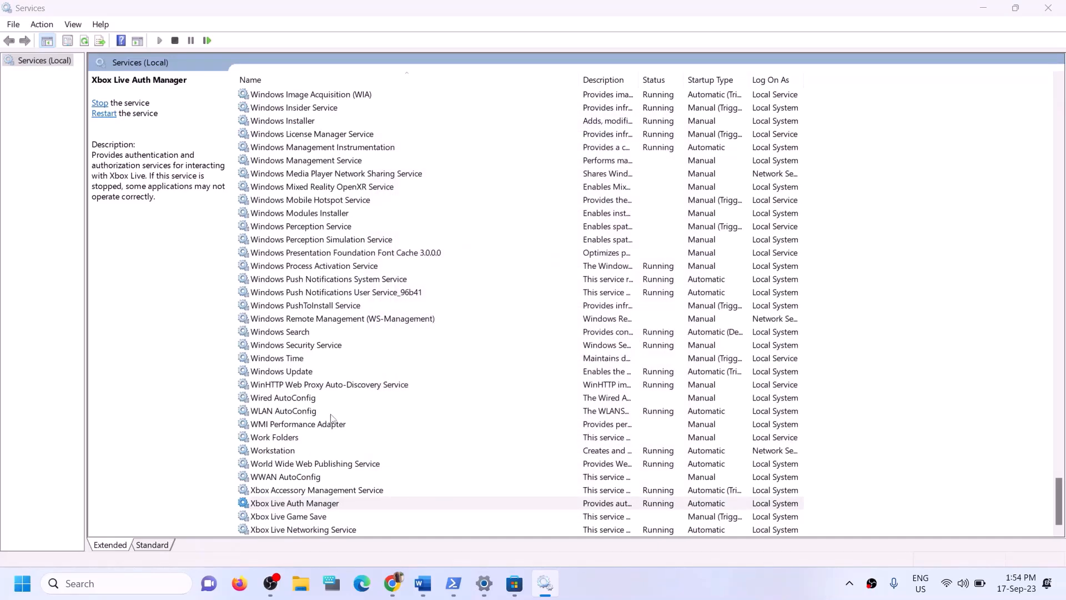
Set the Xbox Live Game Save service's startup type to Automatic, apply it, and start the service
double_click(302, 516)
left_click(561, 274)
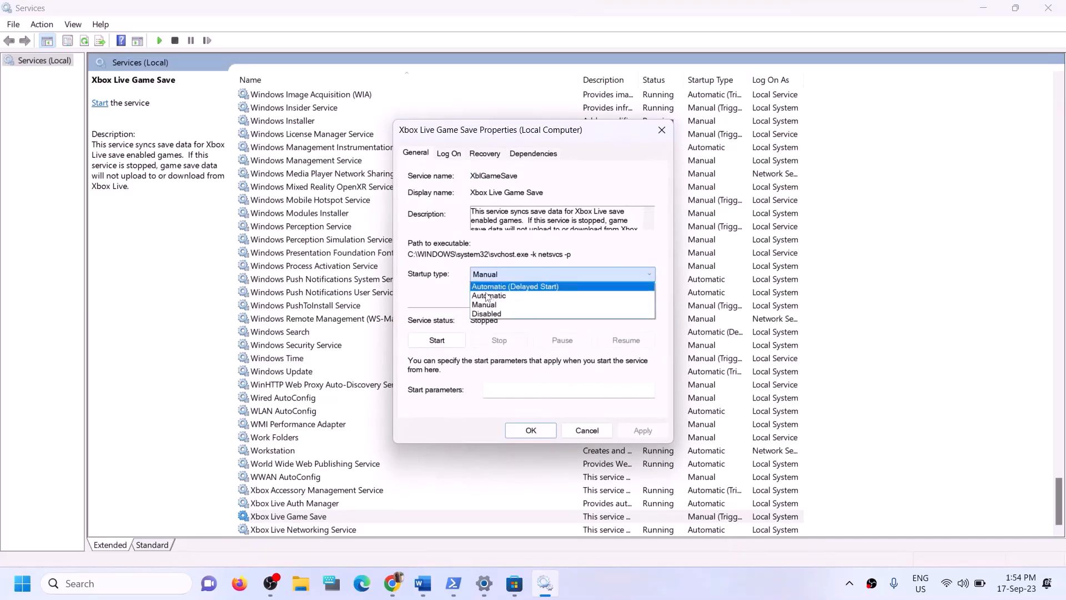
left_click(500, 300)
left_click(642, 430)
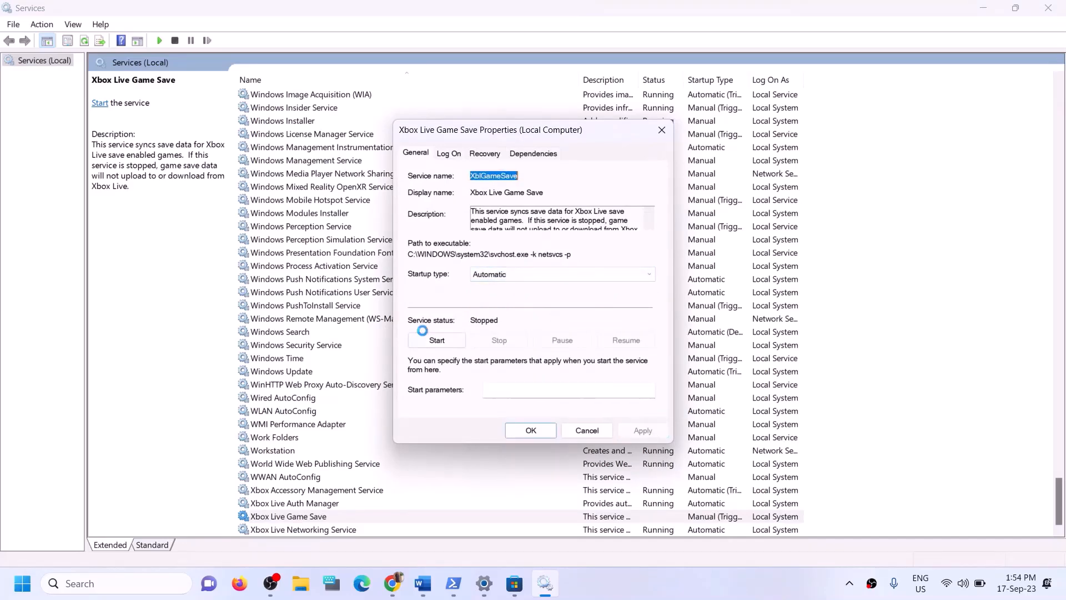
left_click(438, 341)
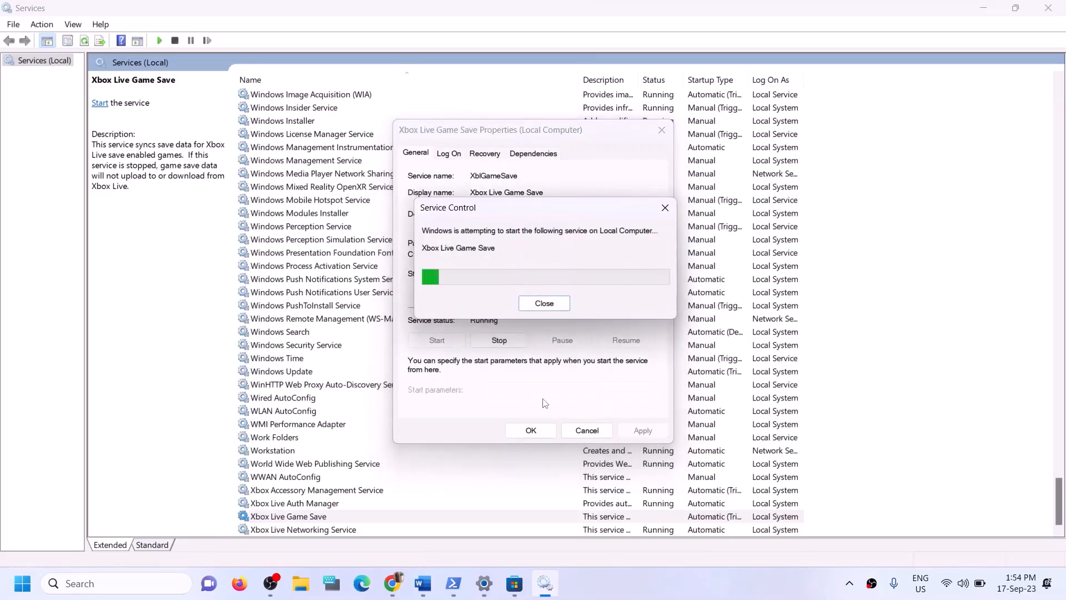
left_click(529, 435)
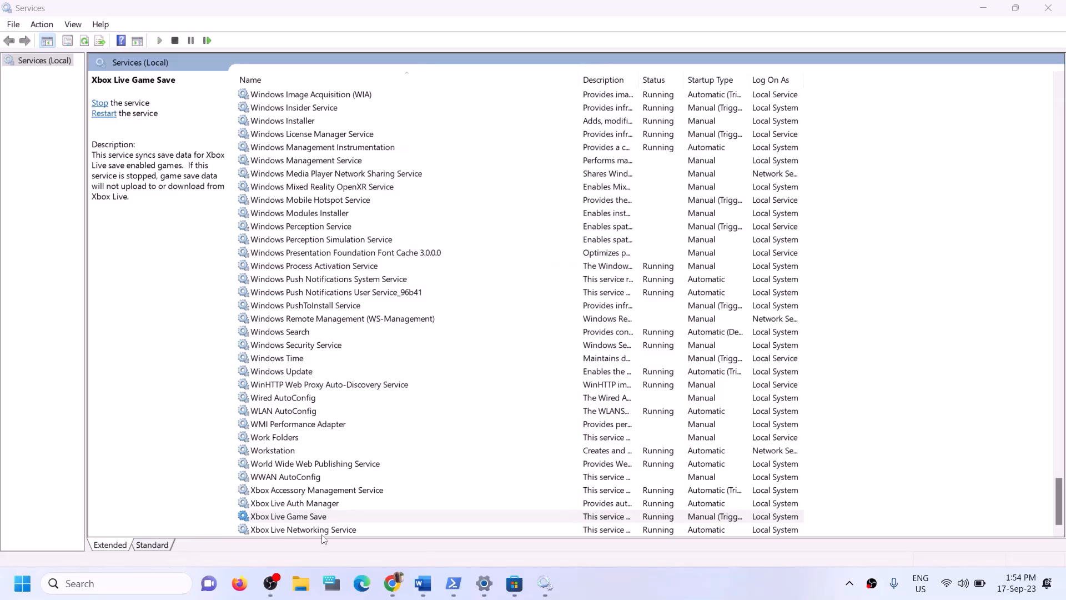
Set the Xbox Live Networking Service's startup type to Automatic and confirm its properties
double_click(305, 529)
left_click(523, 274)
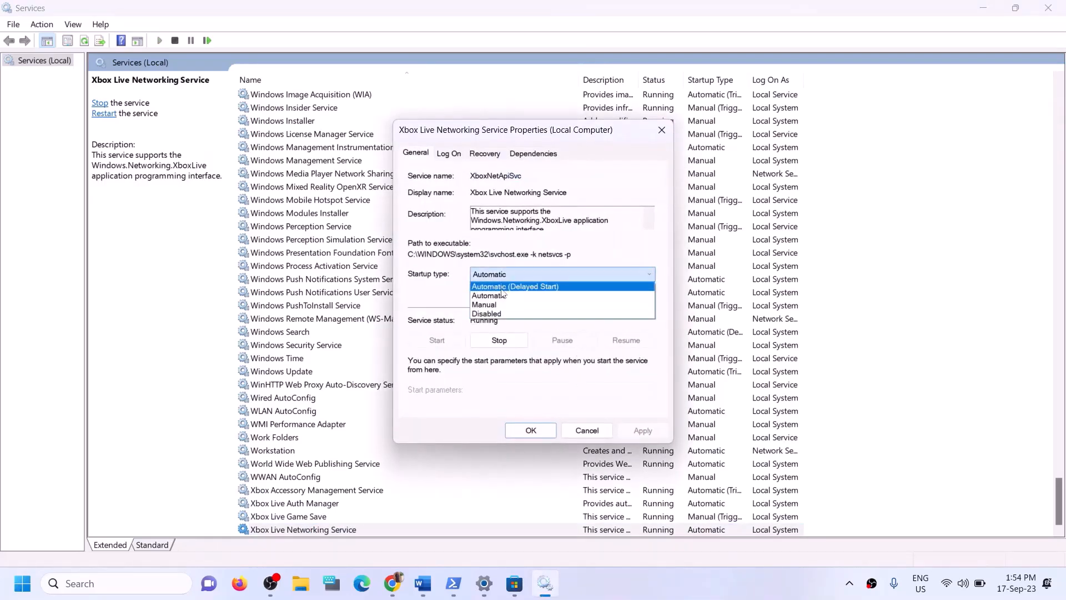
left_click(503, 296)
left_click(647, 431)
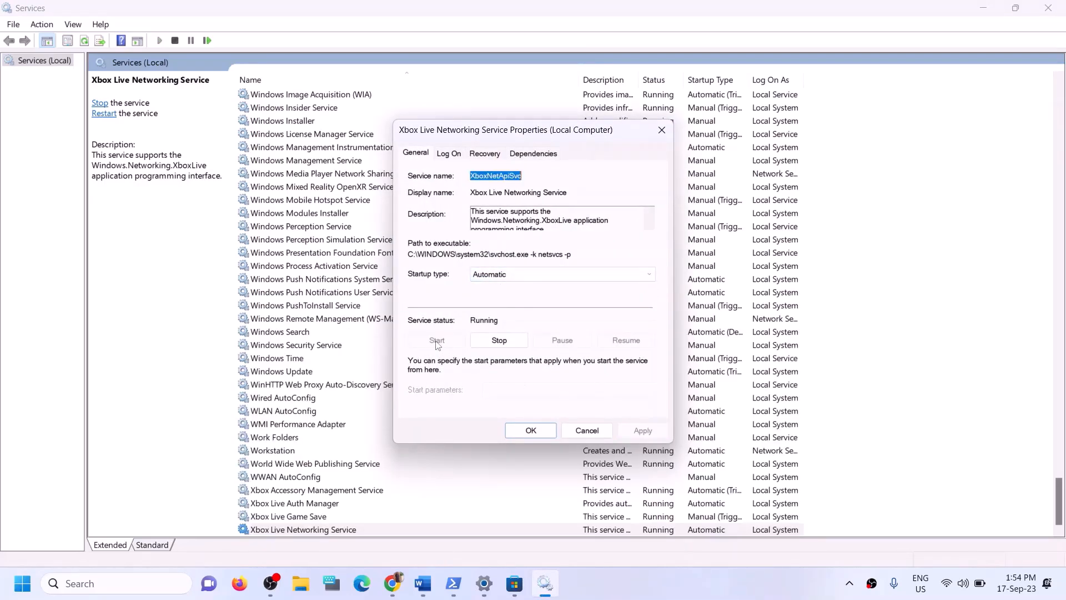
left_click(522, 431)
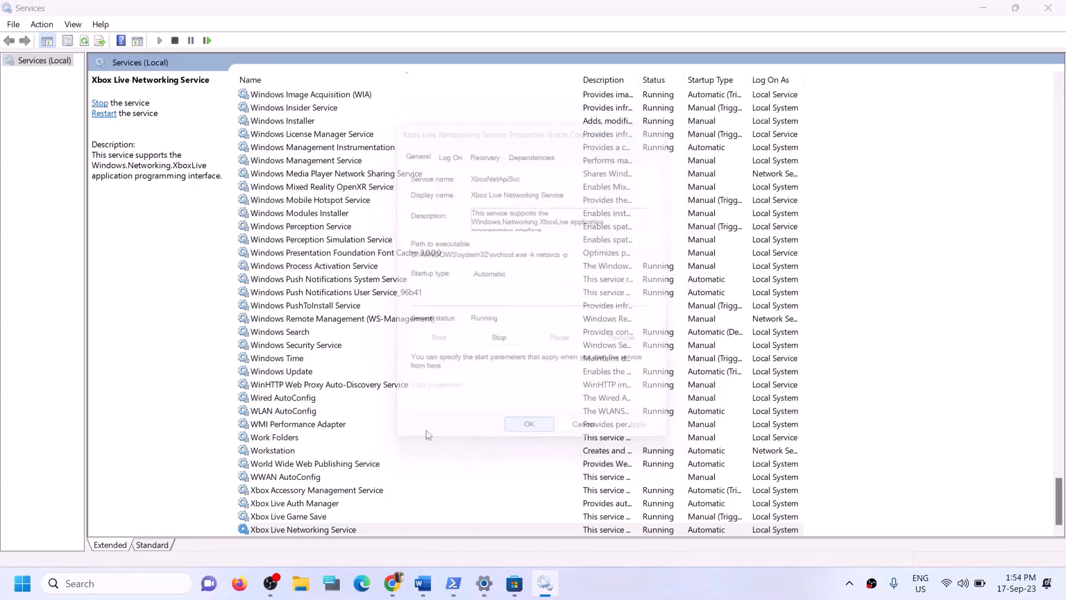
Set the Windows Update service's startup type to Automatic and confirm its properties
left_click(306, 372)
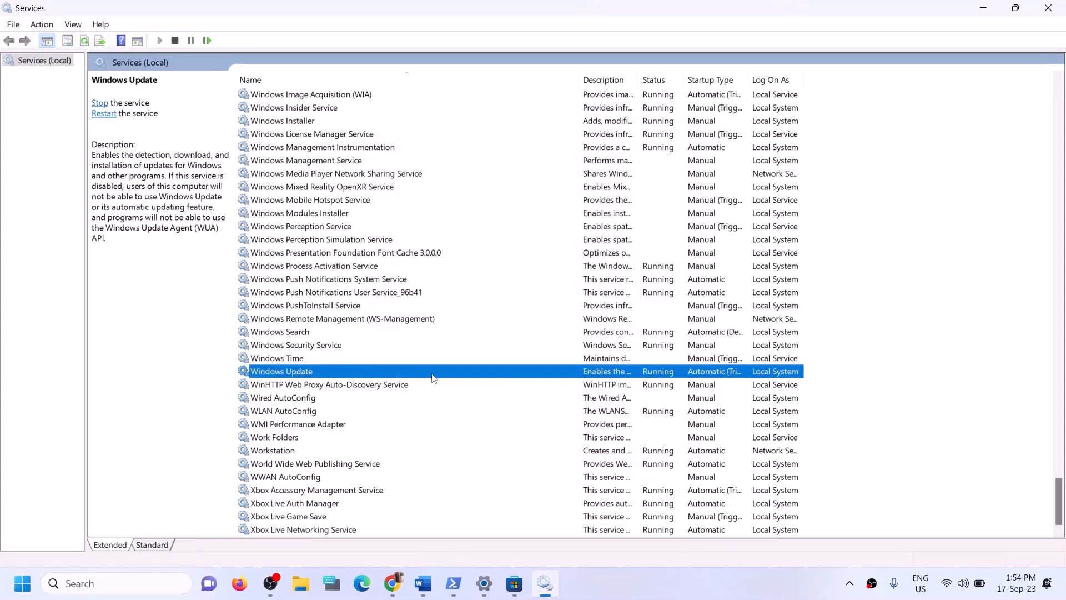
double_click(433, 377)
left_click(541, 274)
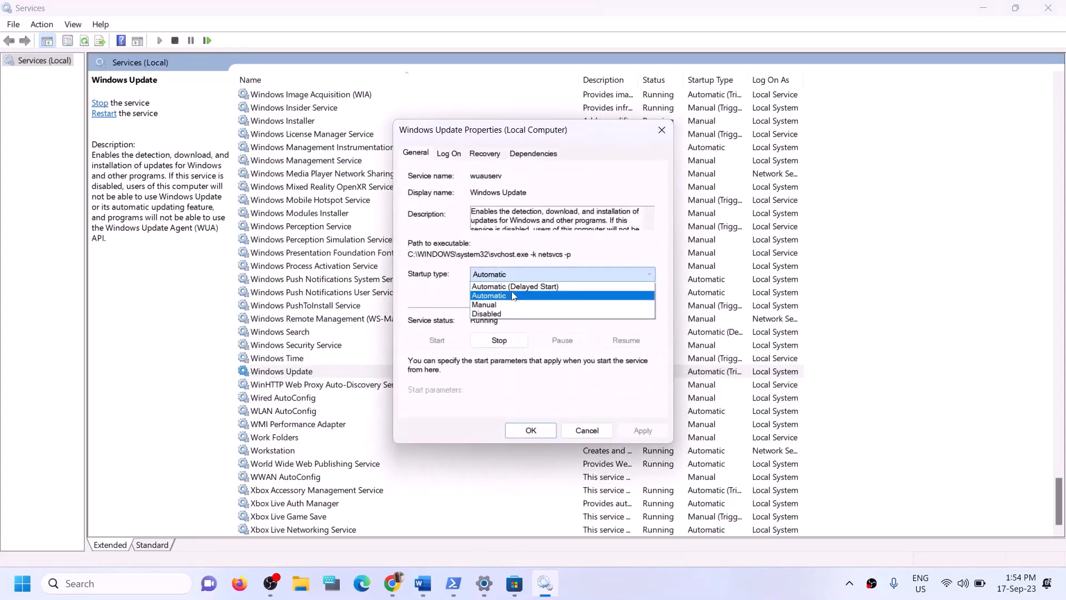
left_click(513, 296)
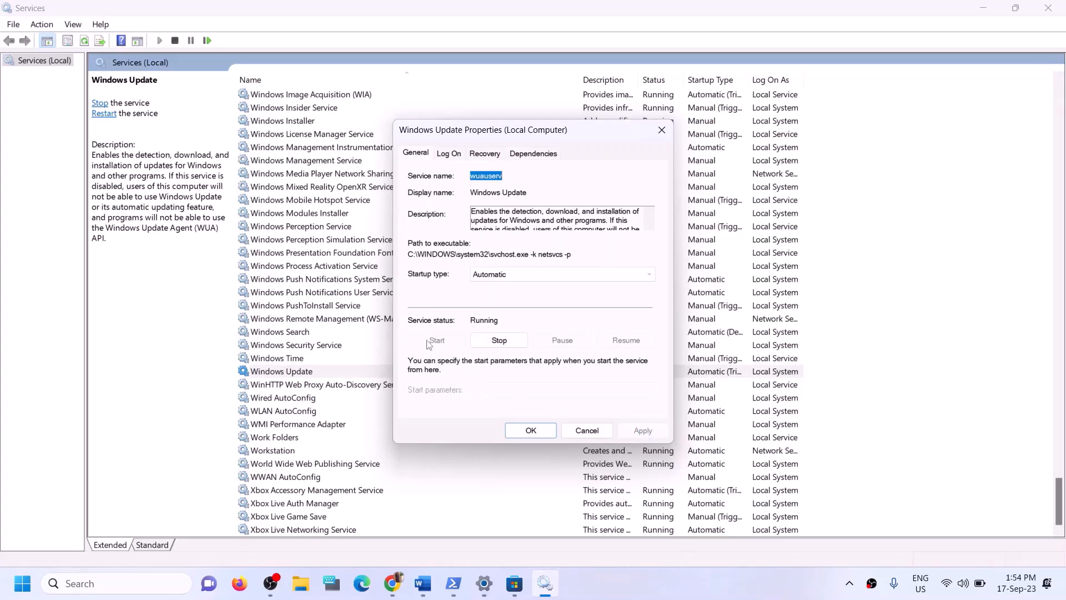
left_click(531, 431)
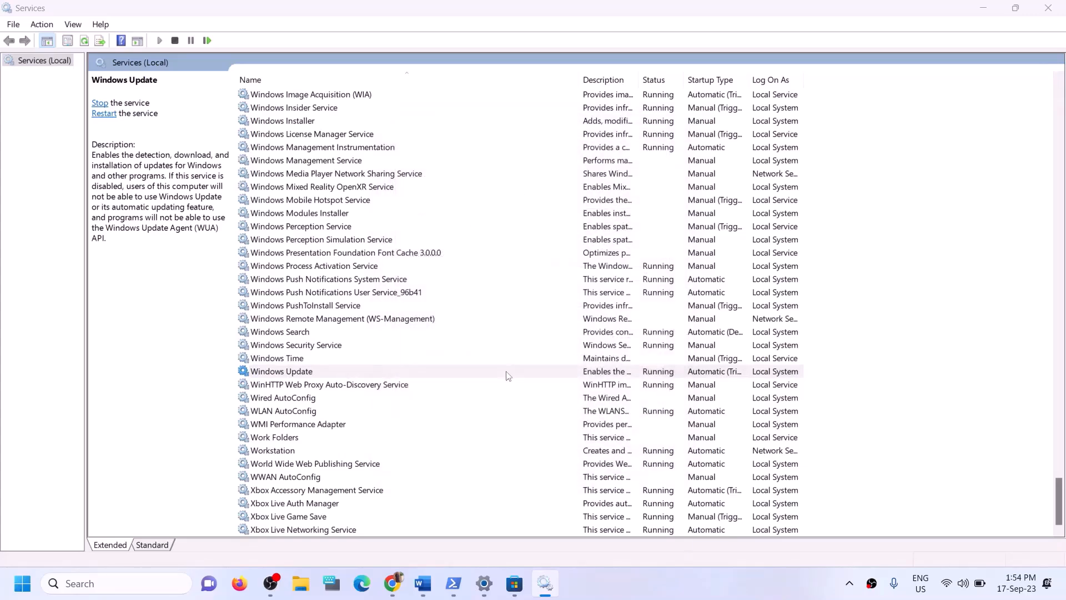
Locate the two Gaming Services entries in the services list and check their running status
left_click(362, 296)
key("g")
scroll(430, 294, "up", 3)
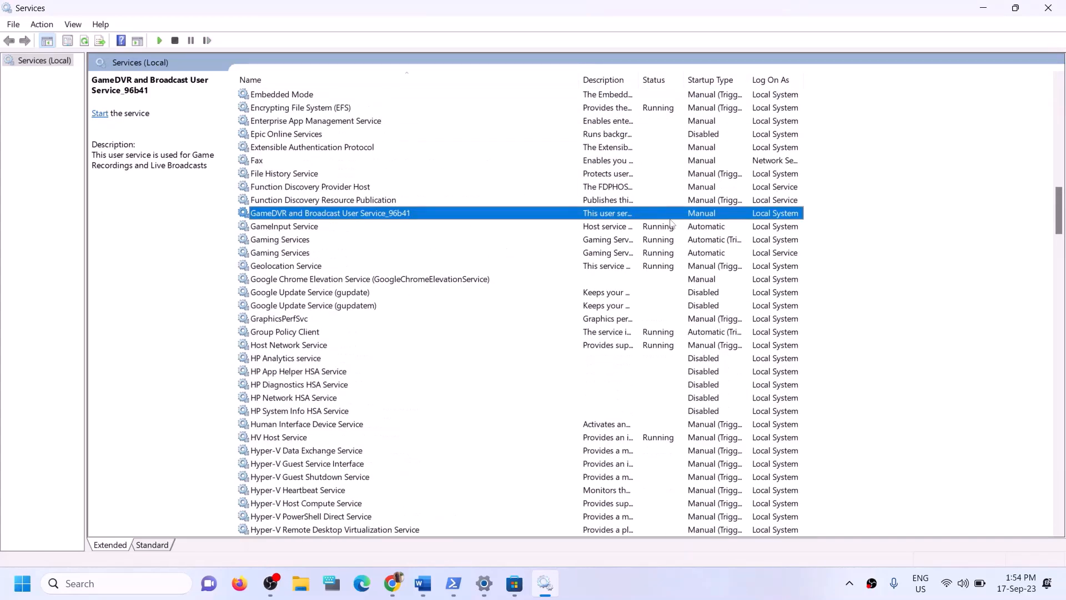
left_click(650, 241)
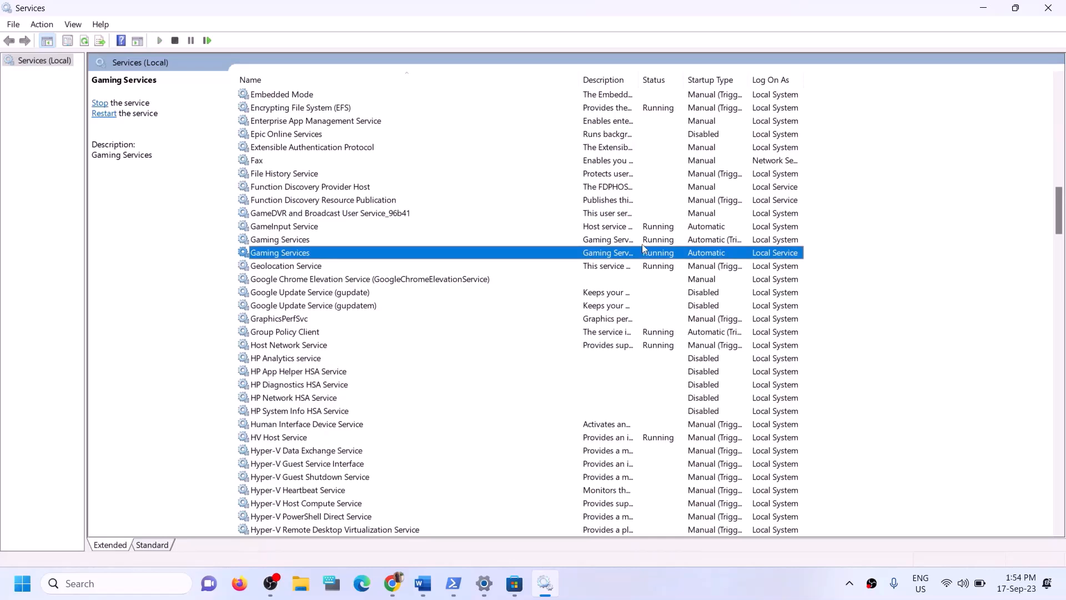
left_click(652, 253)
left_click(652, 244)
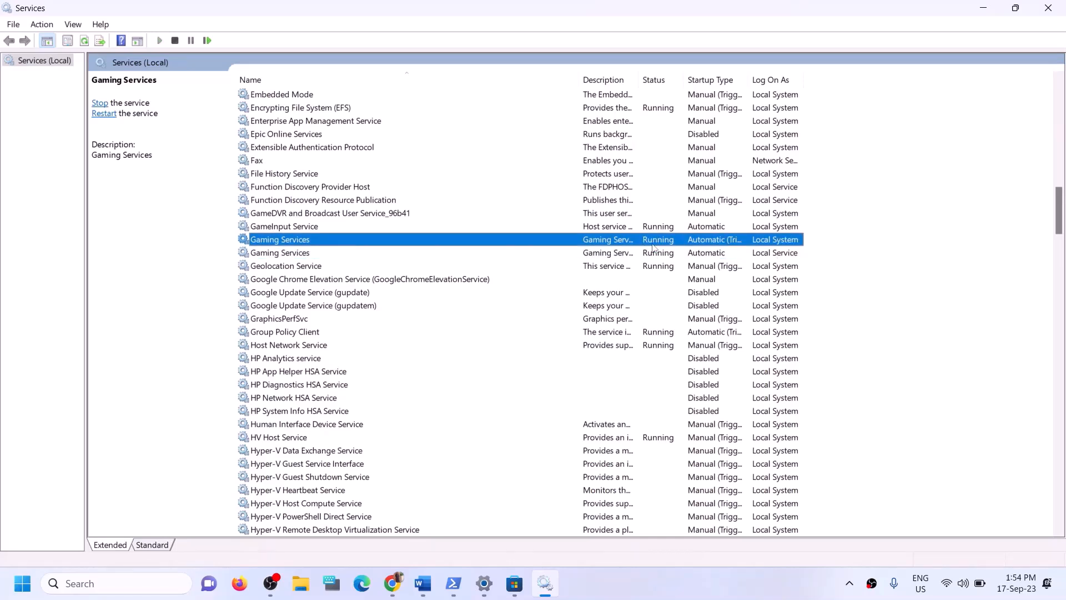
left_click(650, 251)
left_click(650, 242)
right_click(650, 242)
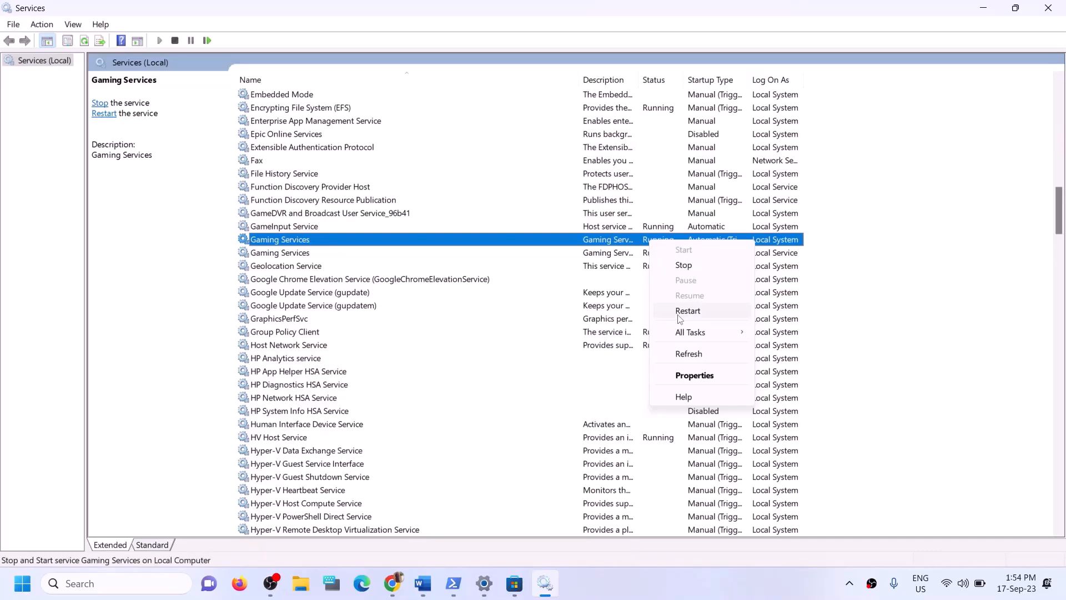
left_click(592, 244)
left_click(666, 259)
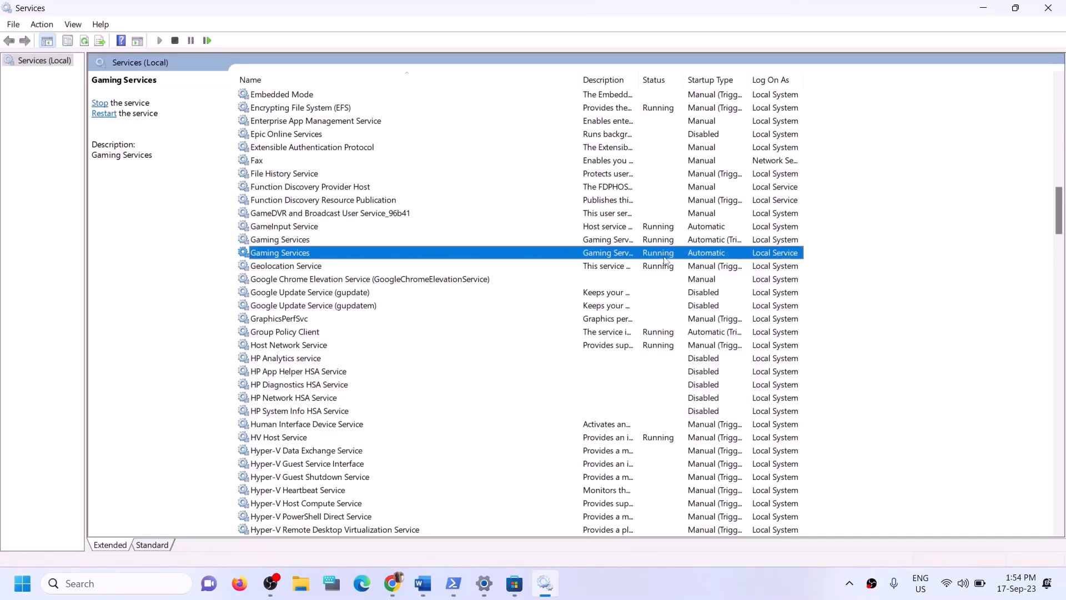
left_click(665, 245)
Stop both Gaming Services entries, first the Local System one and then the Local Service one
right_click(657, 243)
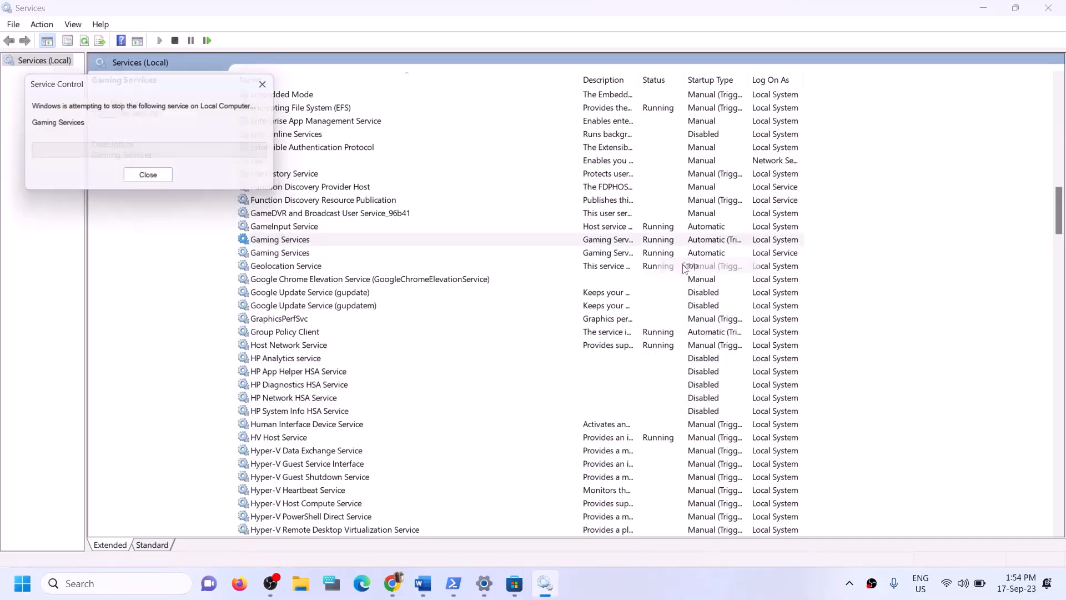
left_click(684, 267)
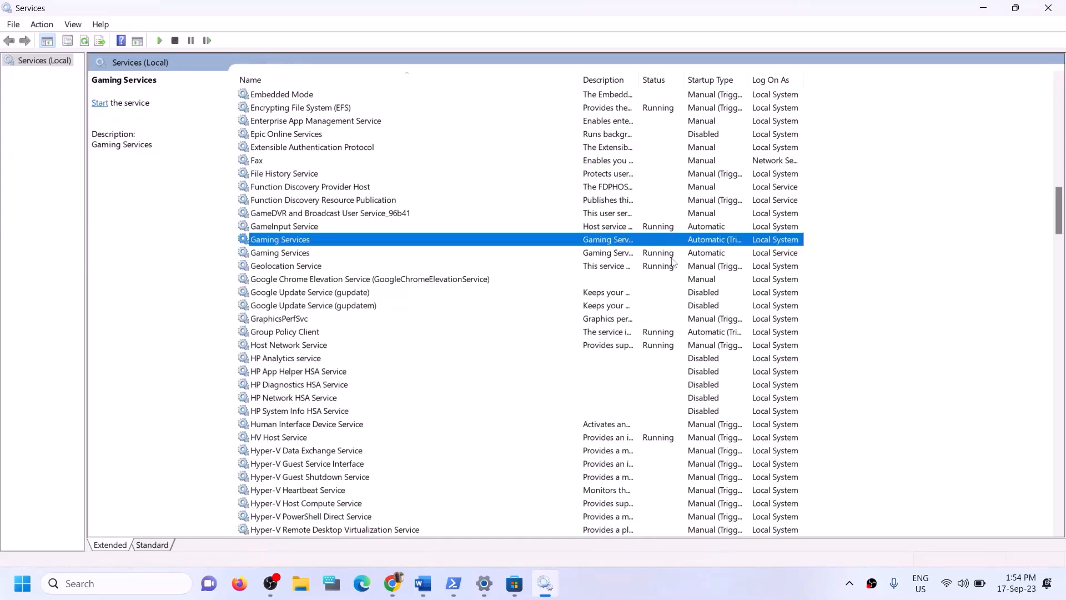
left_click(621, 256)
right_click(620, 257)
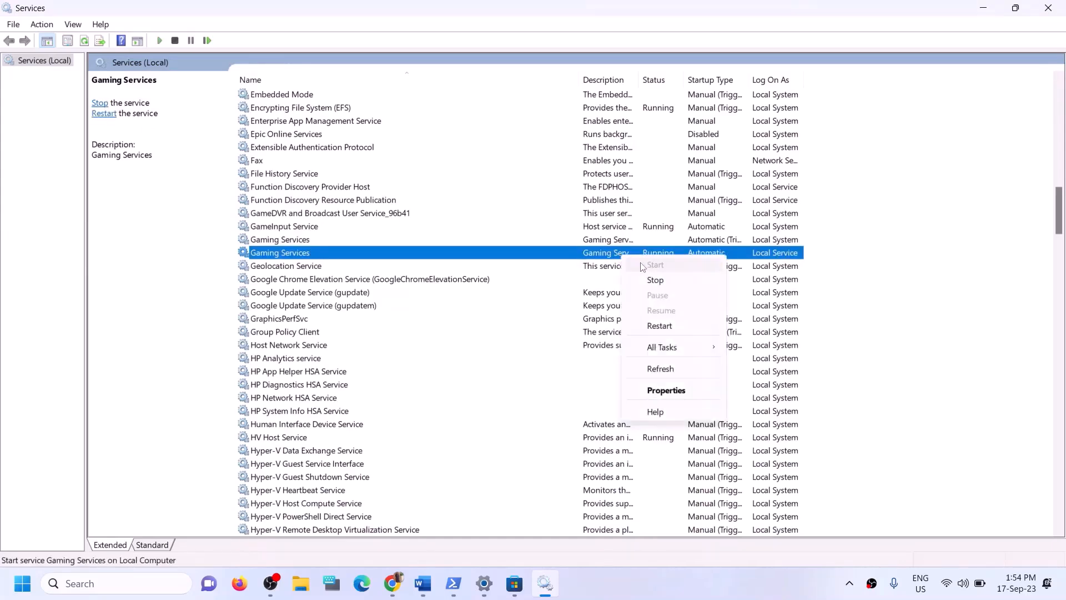
left_click(671, 278)
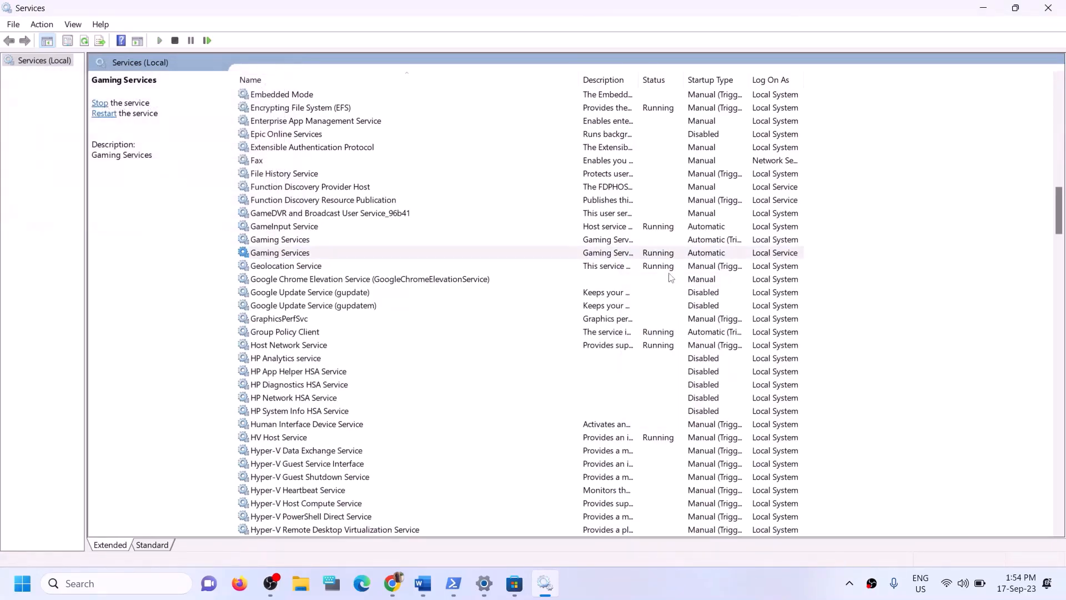
Start both Gaming Services entries again, first the Local System one and then the Local Service one
left_click(608, 243)
right_click(608, 244)
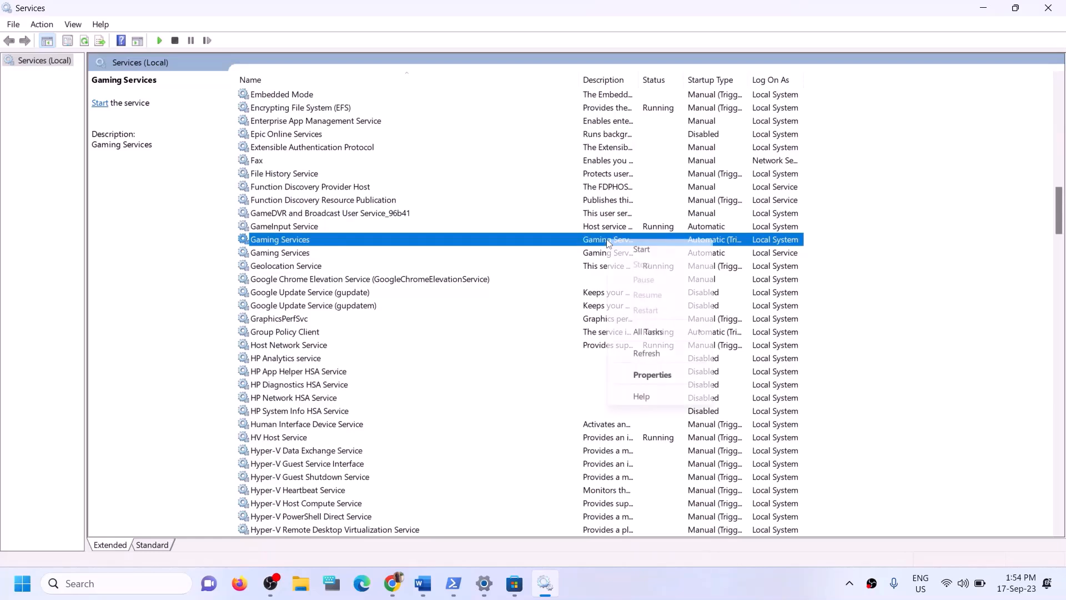
left_click(306, 257)
left_click(298, 247)
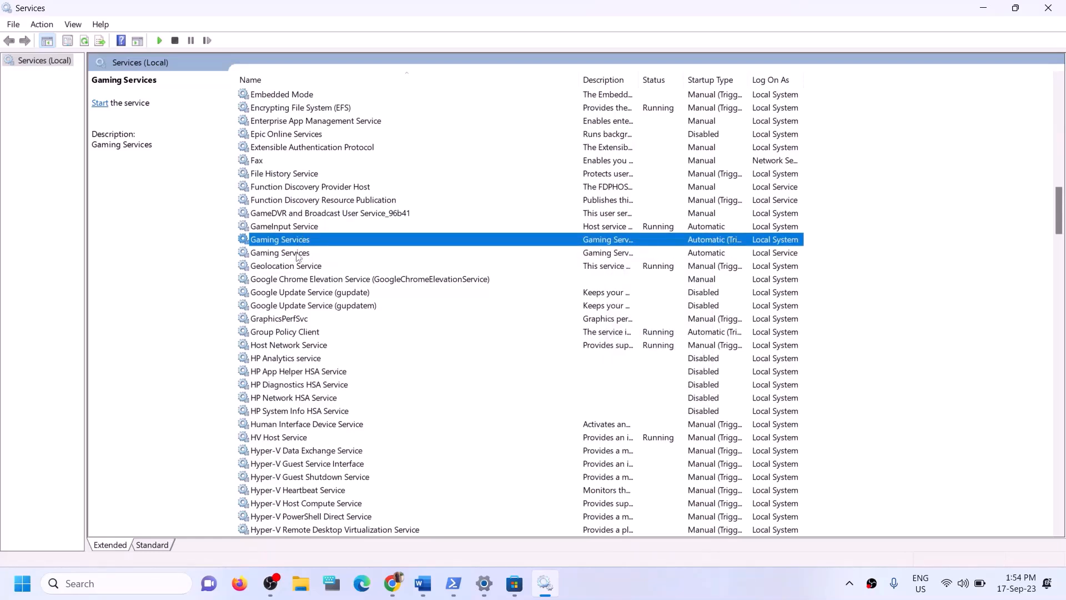
left_click(298, 255)
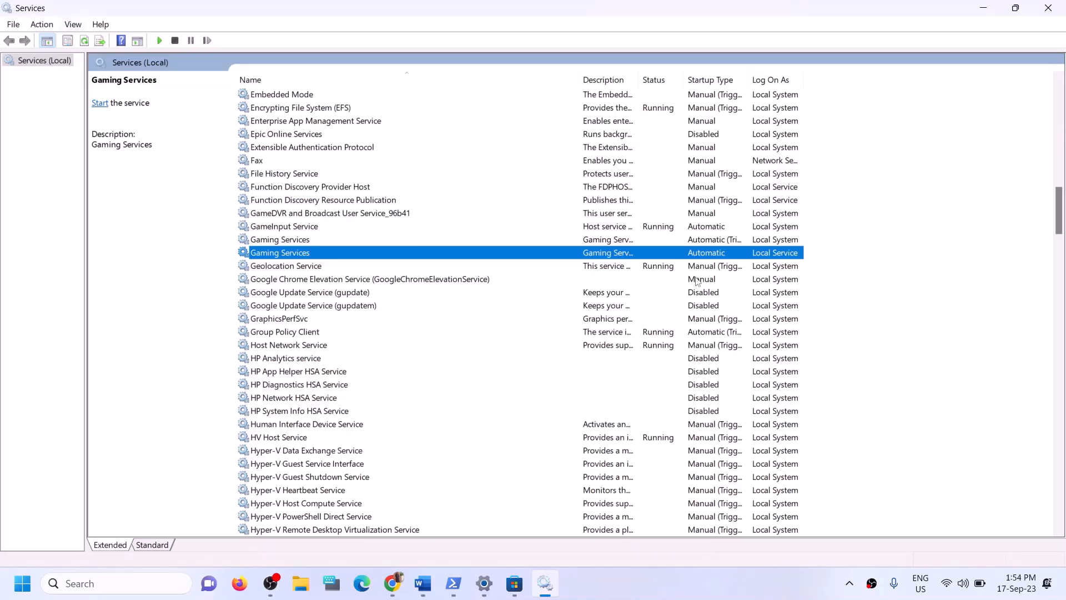
left_click(593, 242)
right_click(606, 240)
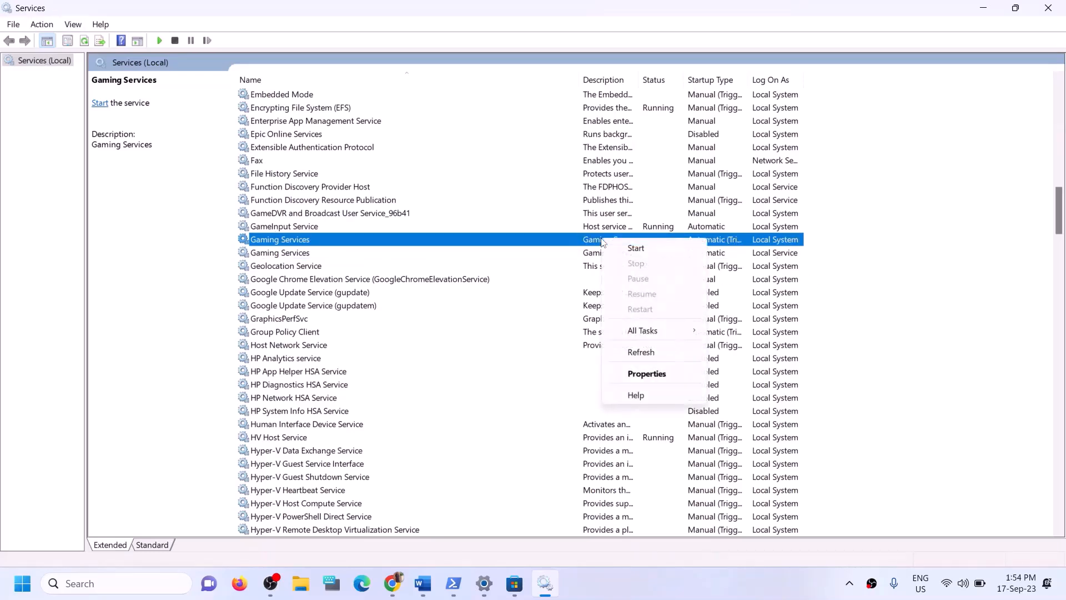
left_click(623, 248)
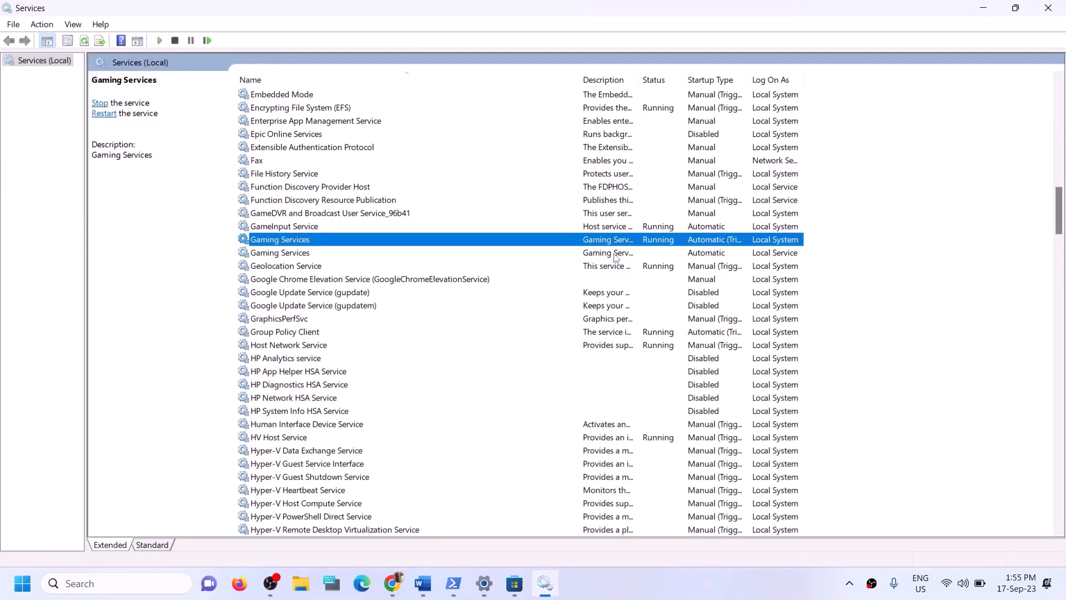
left_click(615, 254)
right_click(615, 256)
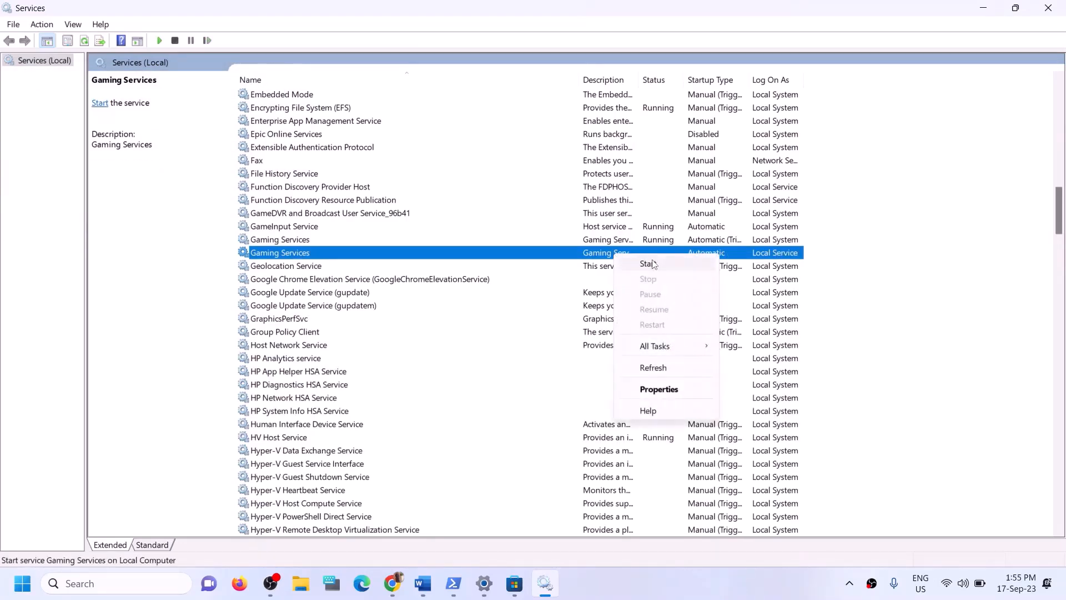
left_click(652, 262)
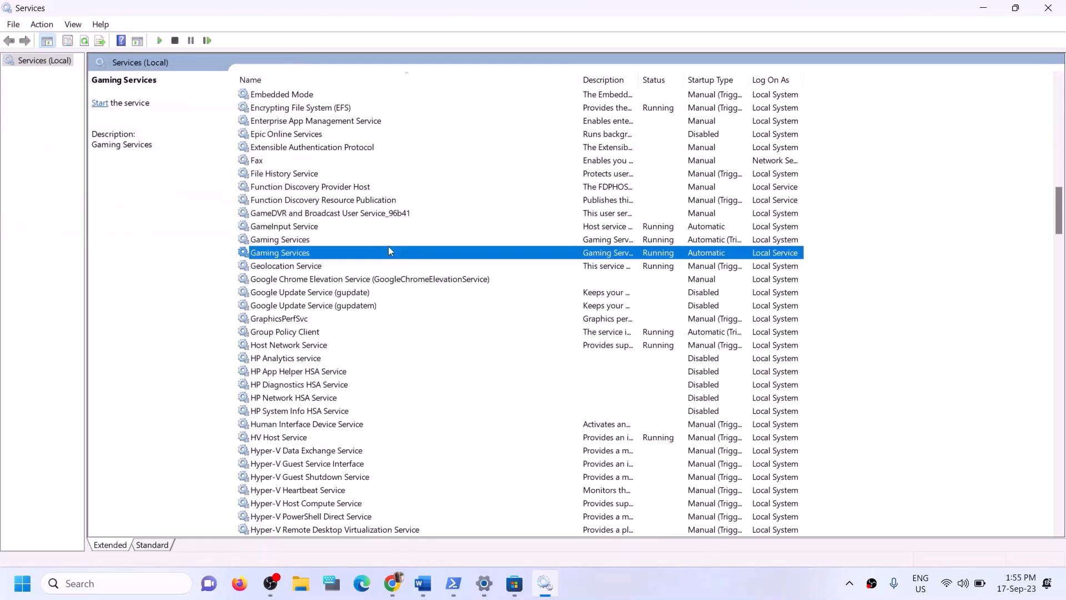
Set the Microsoft Store Install Service's startup type to Automatic, apply the change, and confirm its properties
left_click(371, 240)
key("m")
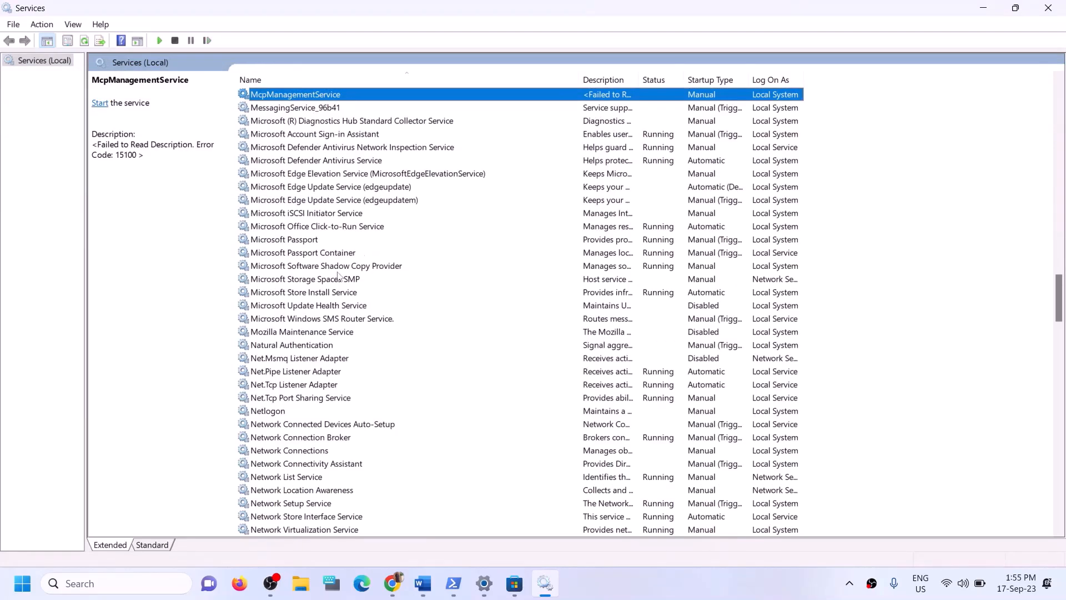
left_click(353, 292)
double_click(432, 297)
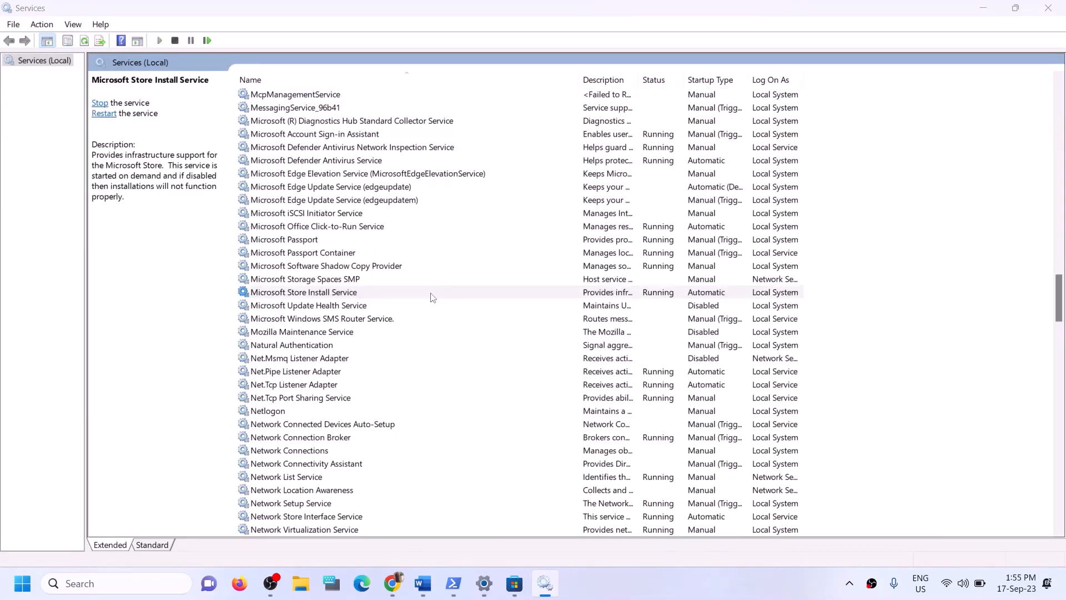
left_click(516, 274)
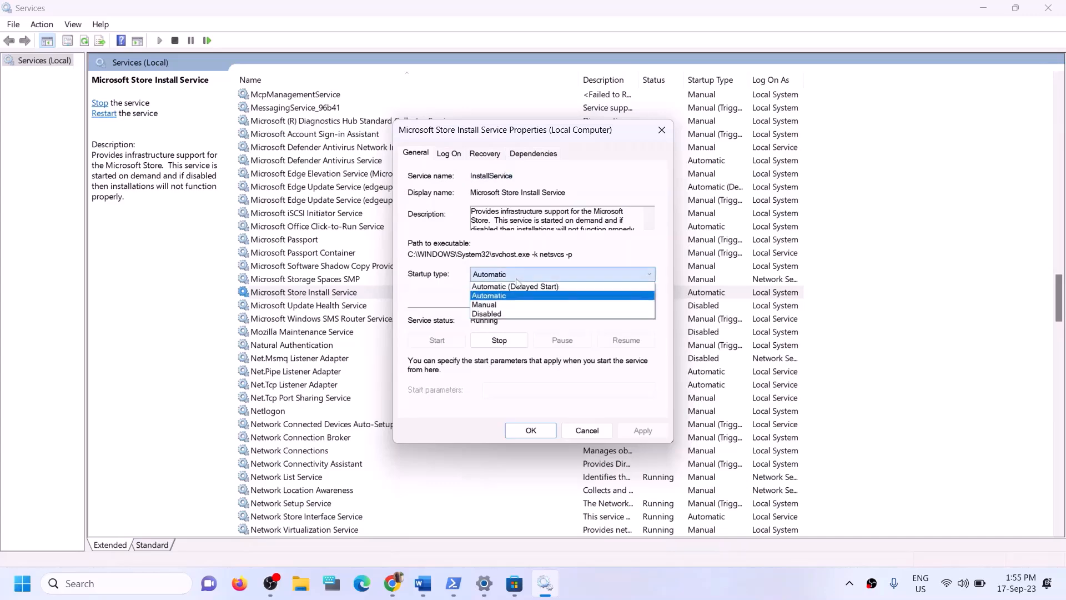
left_click(509, 298)
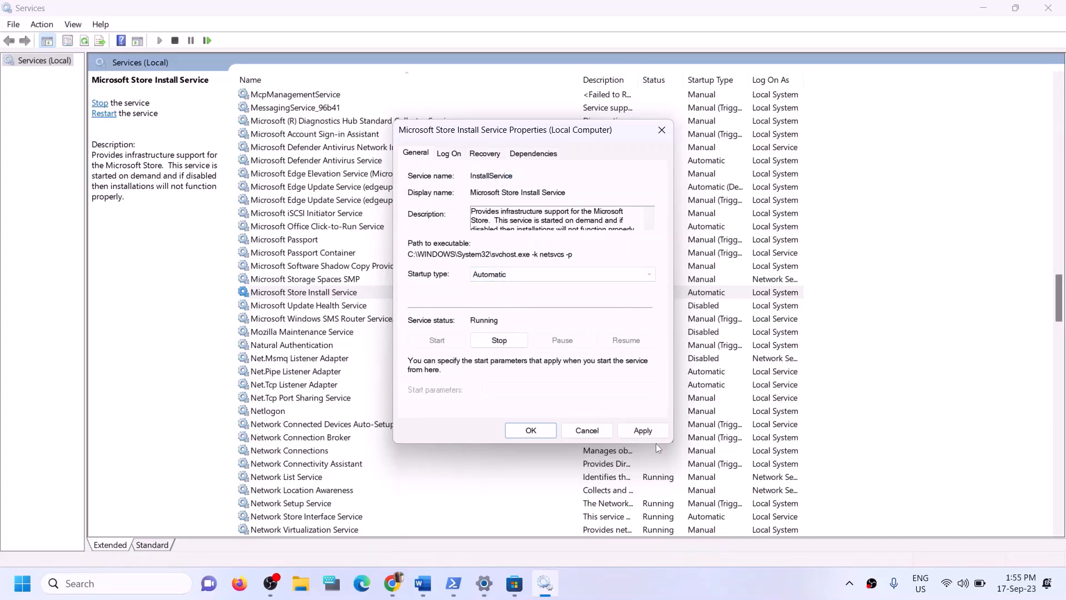
left_click(643, 431)
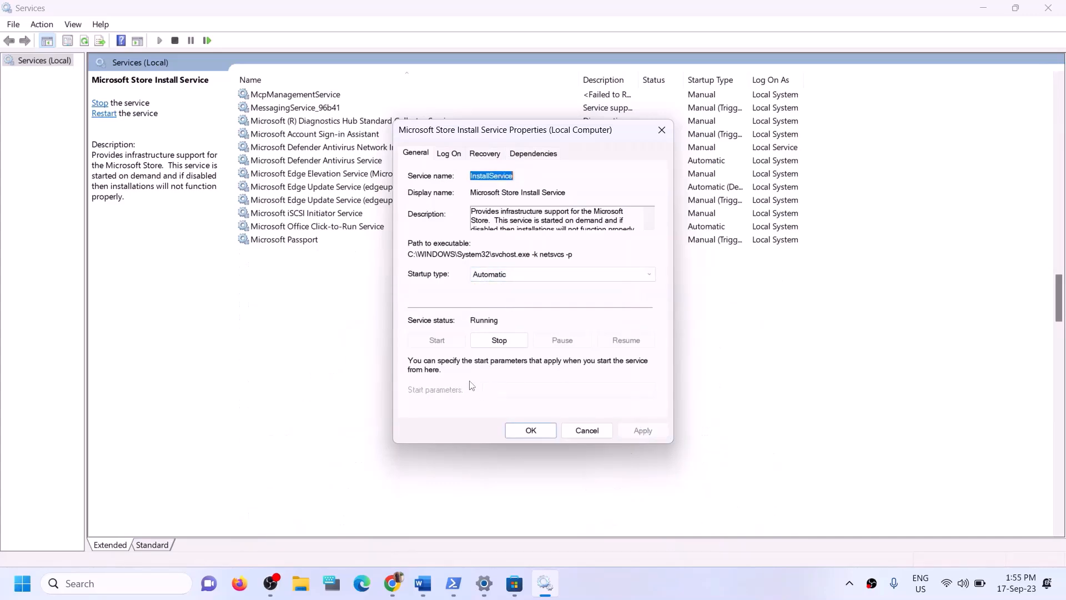
left_click(531, 431)
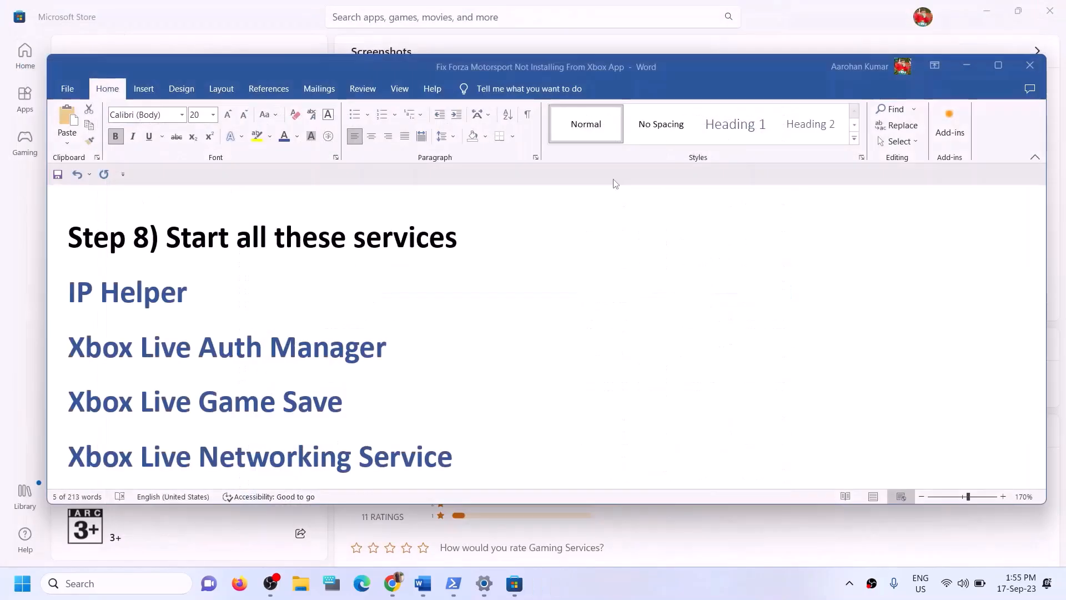
Highlight the Step 8 heading in the Word document and read on to Step 9, "Update Windows"
left_click_drag(149, 237, 557, 273)
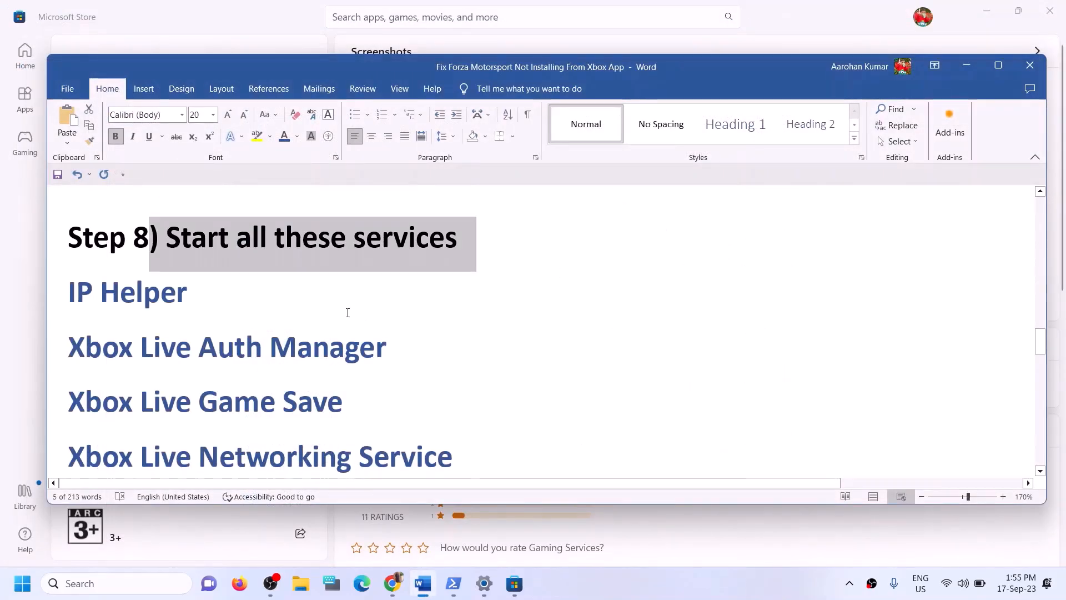
scroll(348, 313, "down", 8)
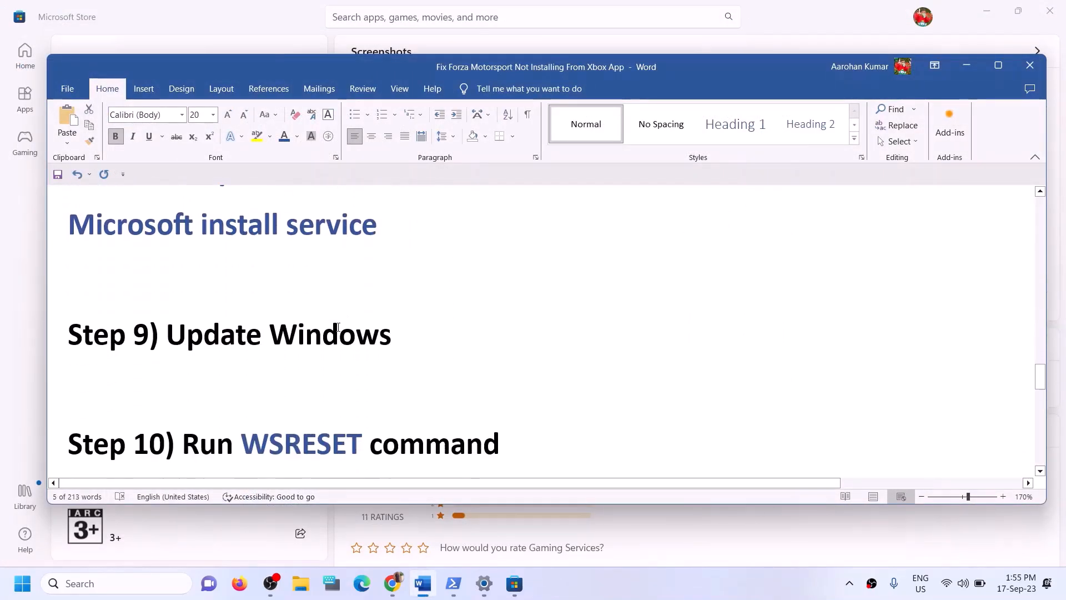
Switch to the Settings app, check for new updates under Windows Update, and close Settings
scroll(338, 328, "up", 1)
left_click_drag(167, 391, 483, 389)
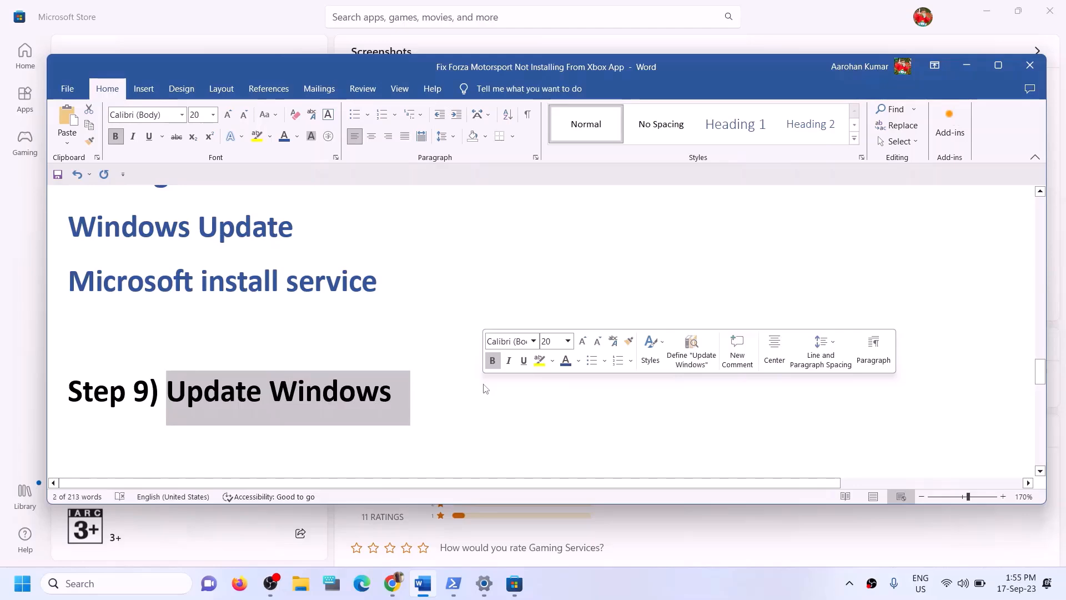
key("alt+Tab")
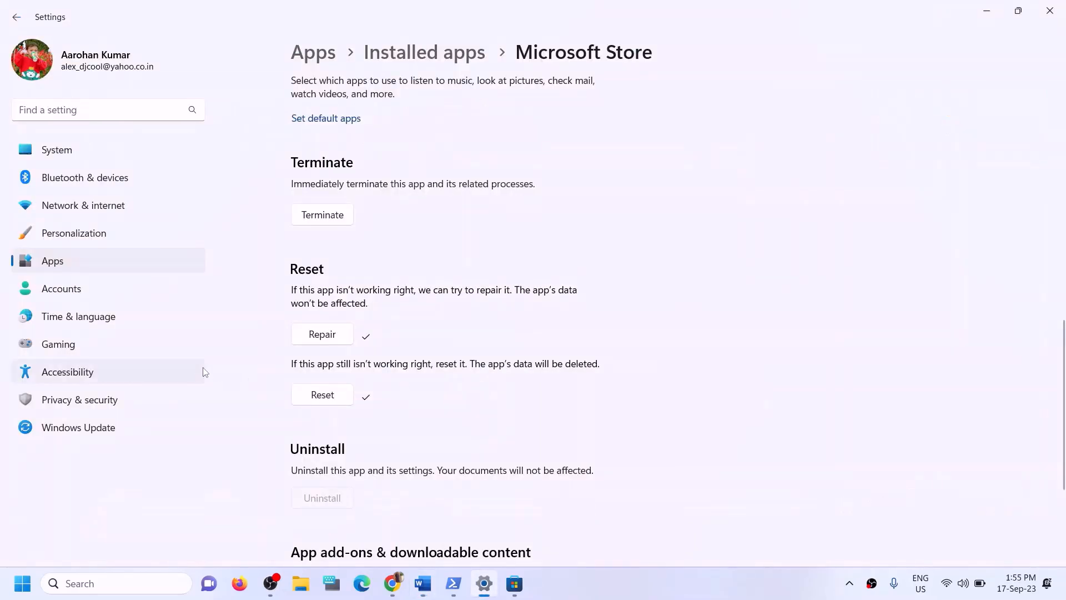
left_click(122, 427)
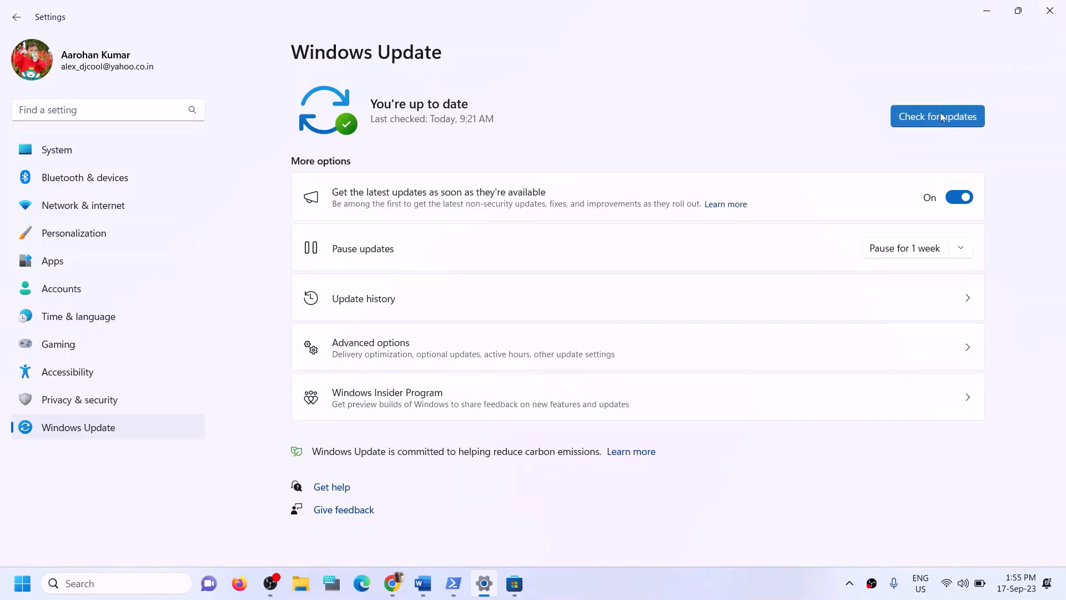
left_click(941, 117)
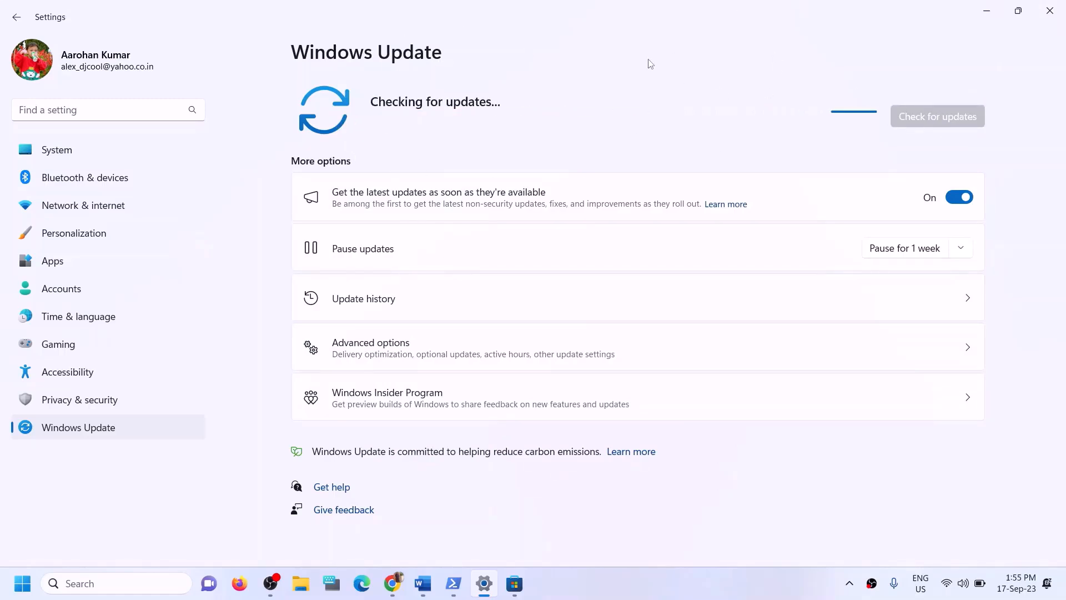
left_click(1054, 12)
Copy WSRESET from Step 10 of the Word document and run it as a command through Windows search
scroll(307, 372, "down", 3)
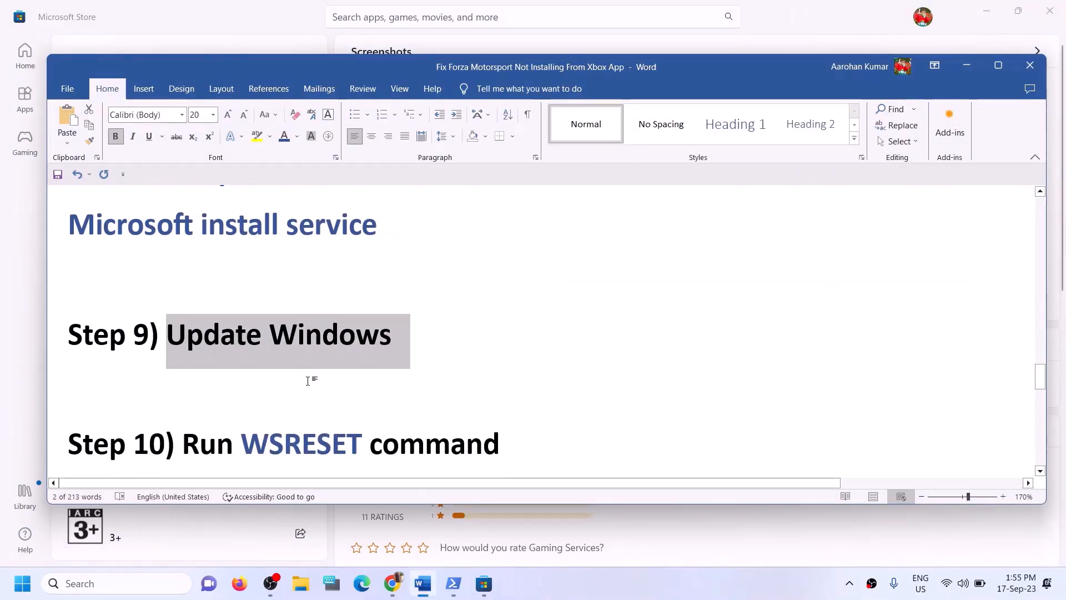
scroll(310, 358, "up", 1)
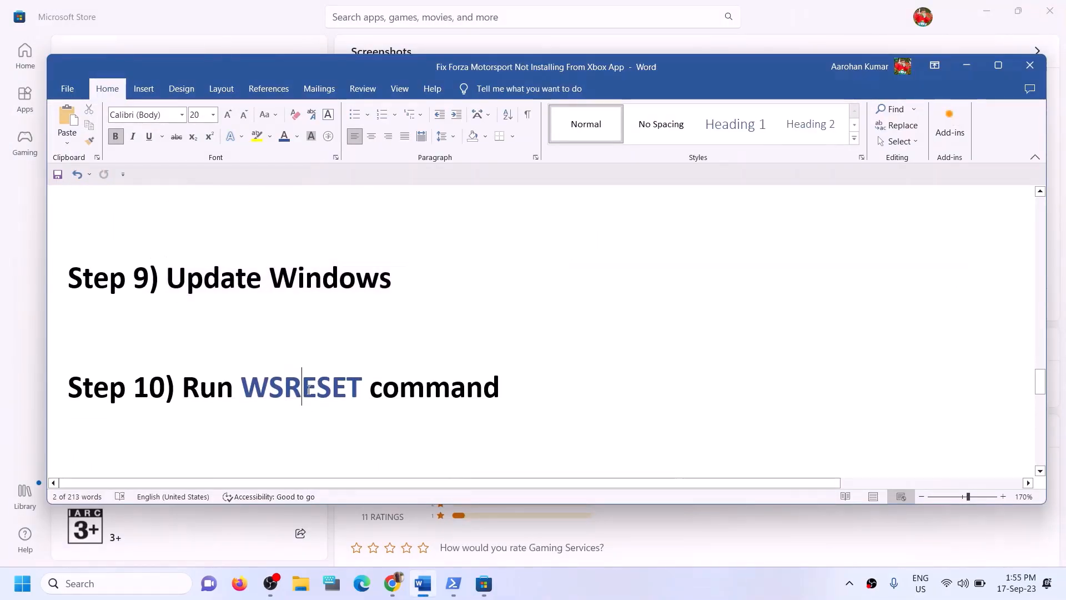
double_click(310, 393)
key("ctrl+c")
left_click(143, 592)
key("ctrl+v")
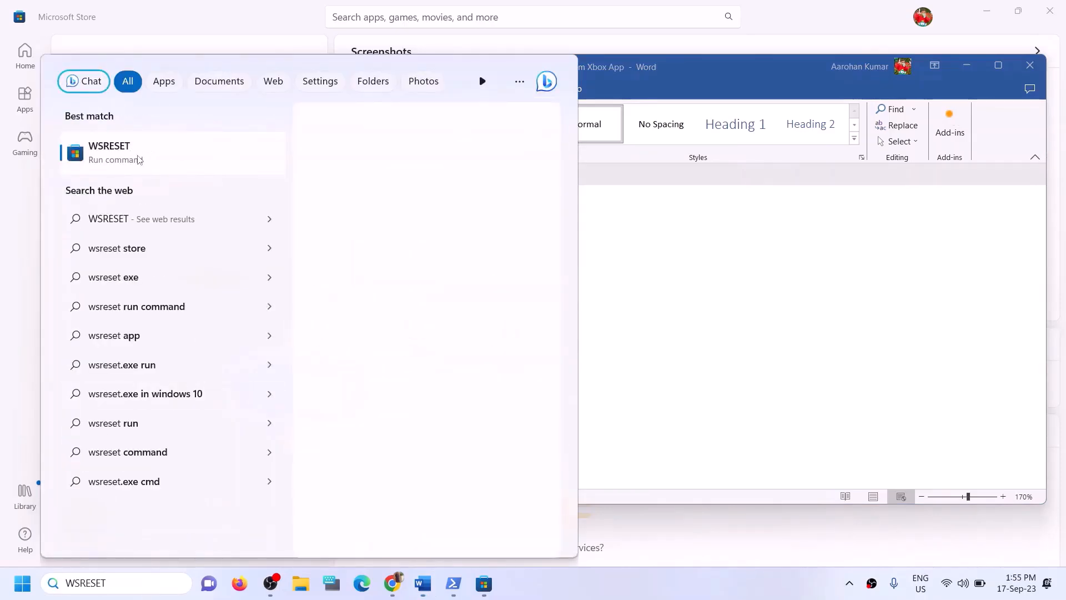
key("Return")
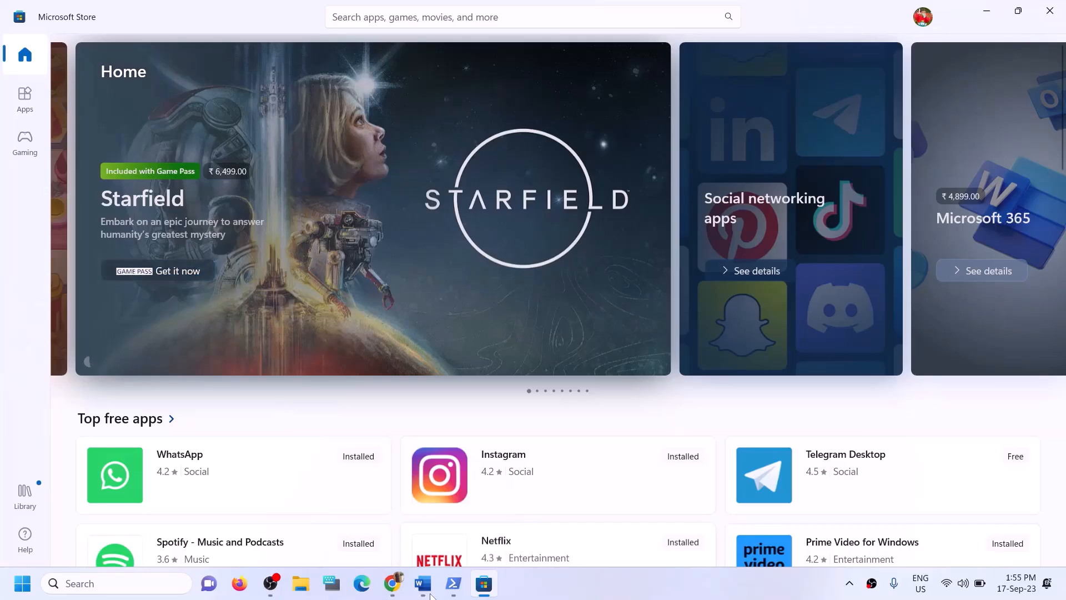
Return to the Word document and read the Step 11 instructions on uninstalling and reinstalling the Xbox app and Store
left_click(428, 589)
scroll(374, 309, "down", 5)
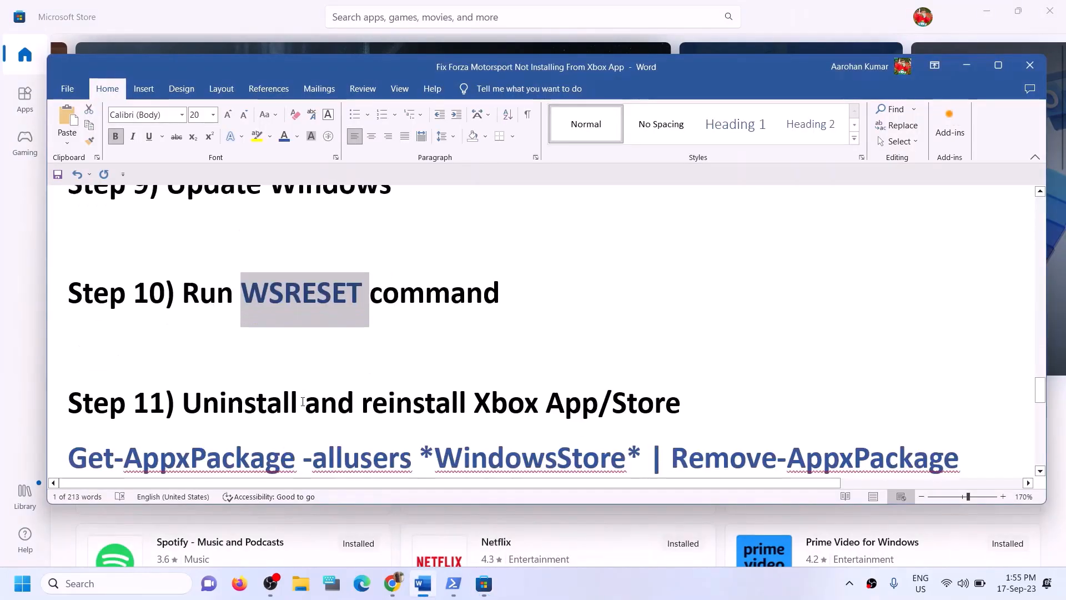
scroll(392, 350, "down", 1)
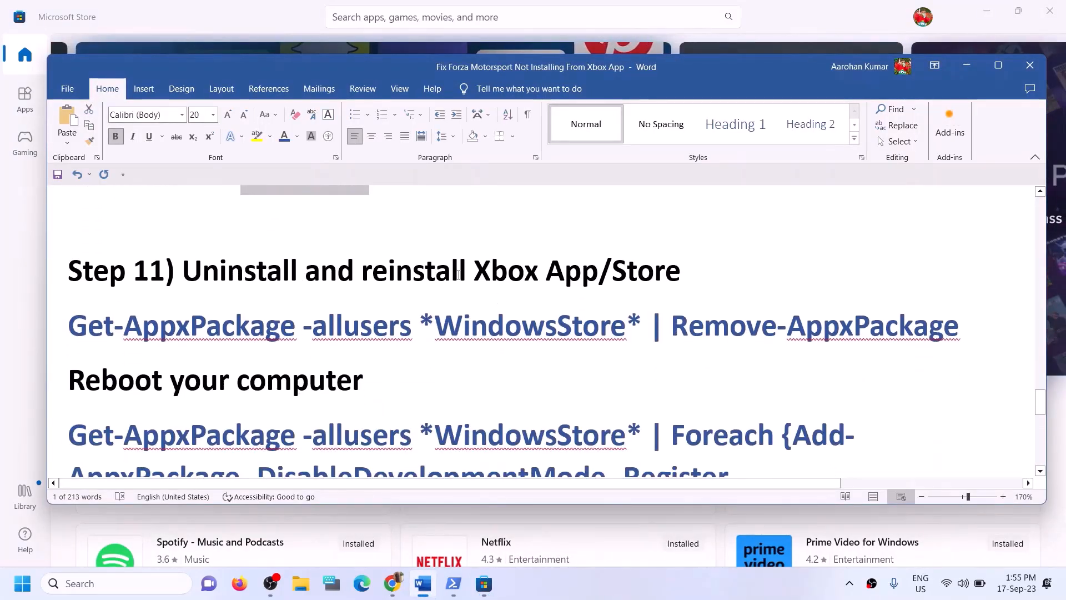
left_click_drag(459, 274, 719, 273)
left_click(124, 336)
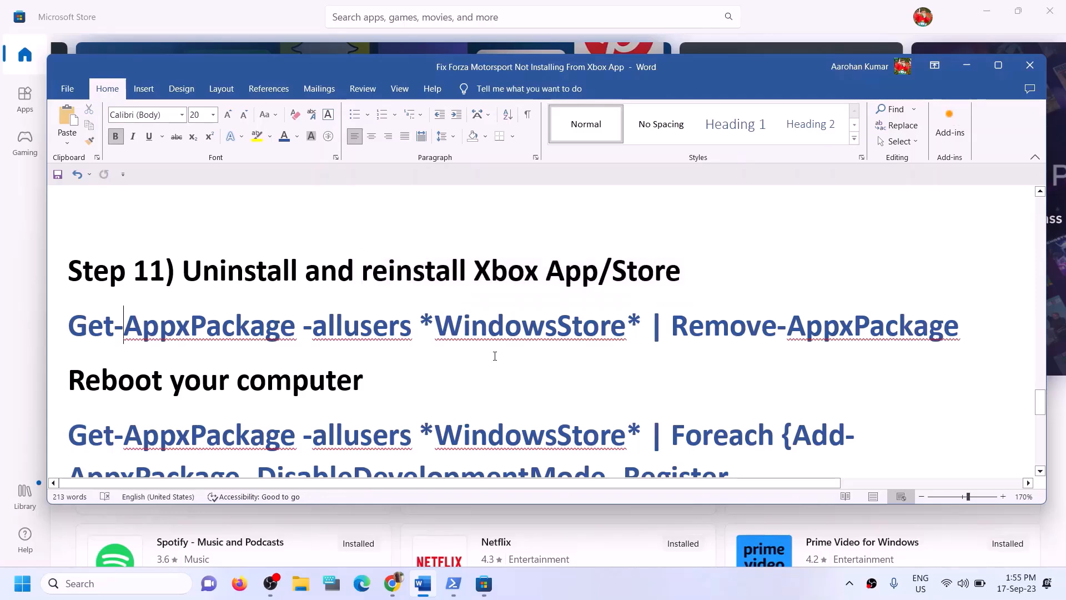
scroll(494, 355, "down", 1)
scroll(495, 356, "up", 1)
Find the Xbox app through Windows search, uninstall it, and return to the Word document
left_click(108, 583)
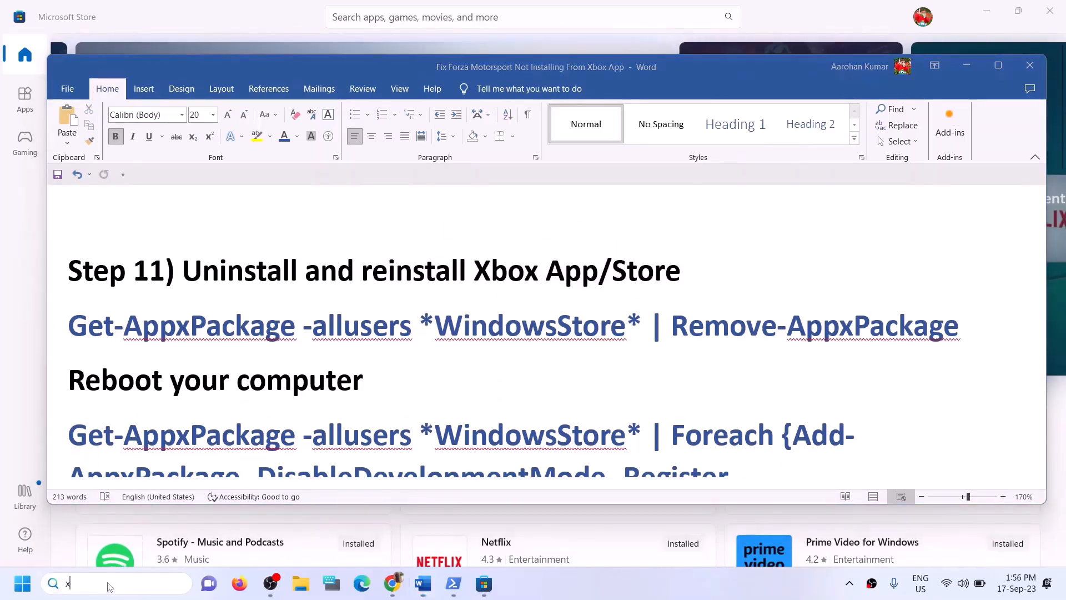
type("xbox")
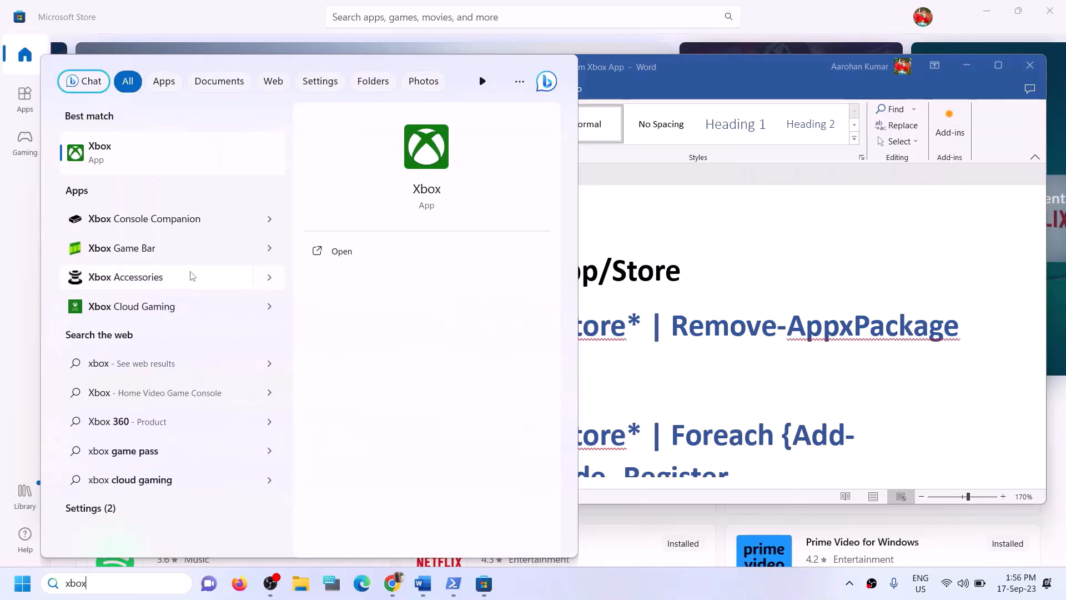
right_click(130, 170)
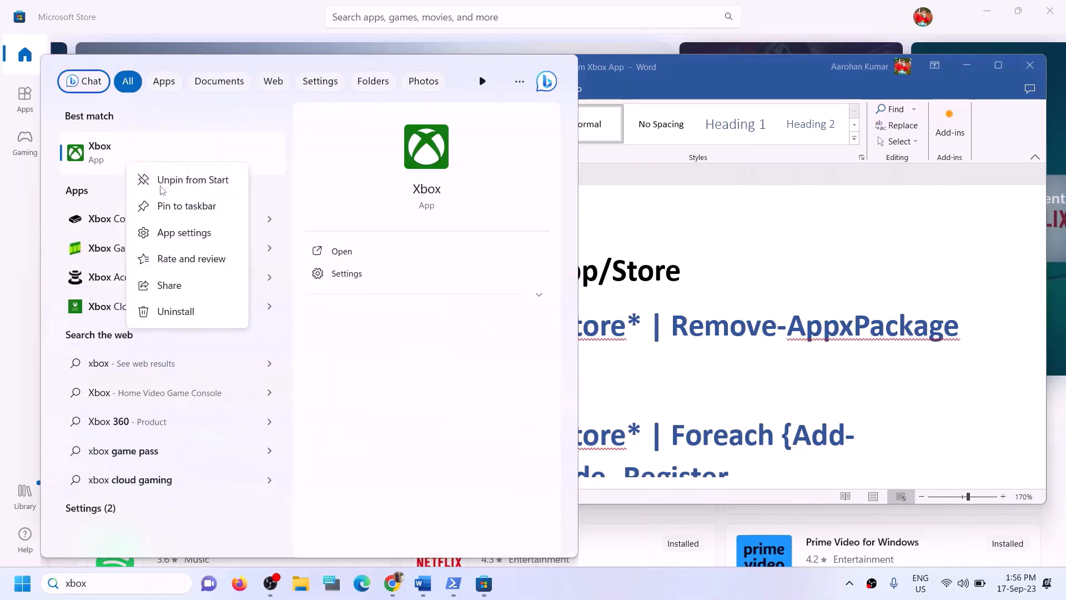
left_click(189, 313)
left_click(224, 324)
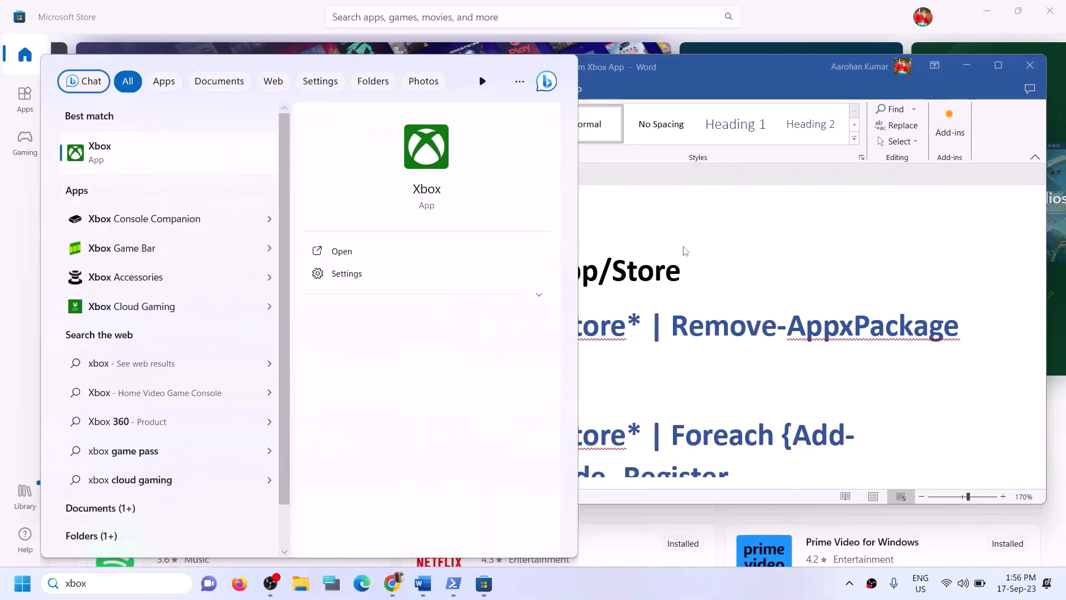
left_click(638, 270)
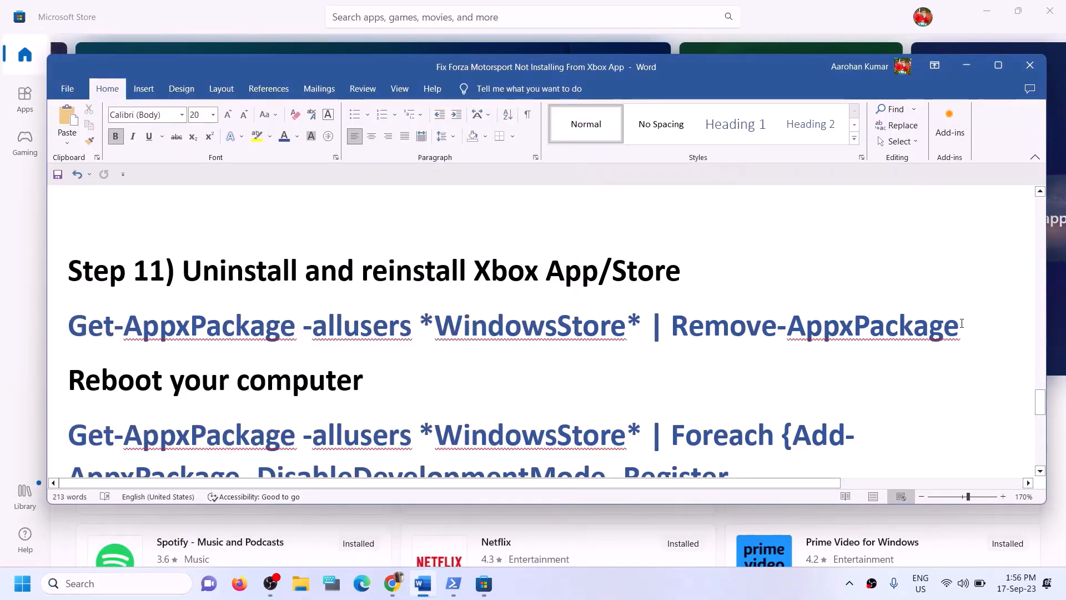
Copy the command "Get-AppxPackage -allusers *WindowsStore* | Remove-AppxPackage" from Step 11 of the document
left_click_drag(969, 327, 99, 325)
right_click(133, 341)
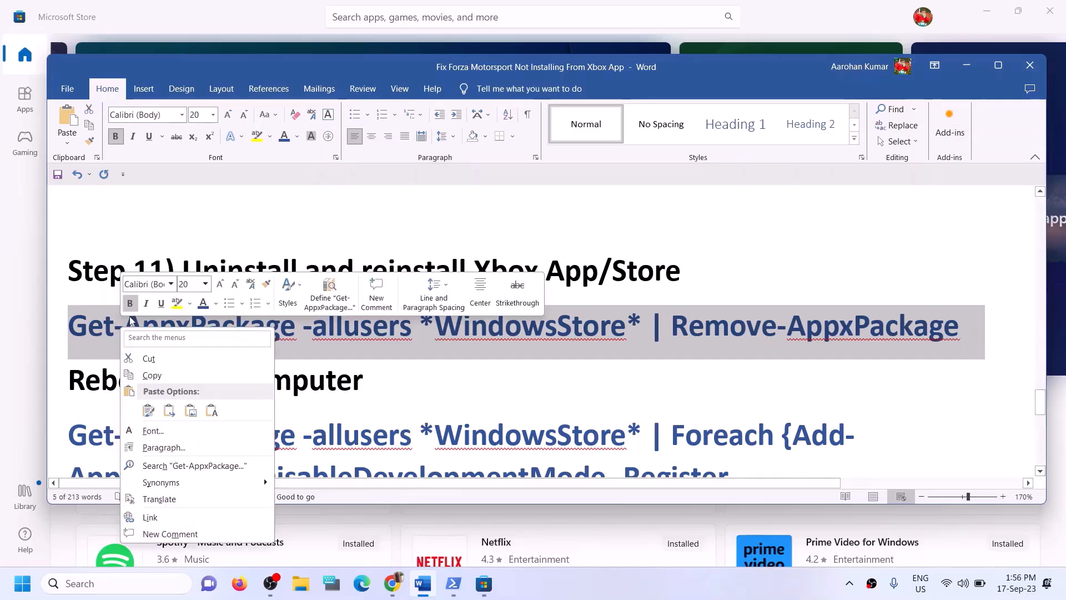
left_click(163, 373)
Open Windows PowerShell as administrator and run the copied Remove-AppxPackage command for WindowsStore
left_click(144, 589)
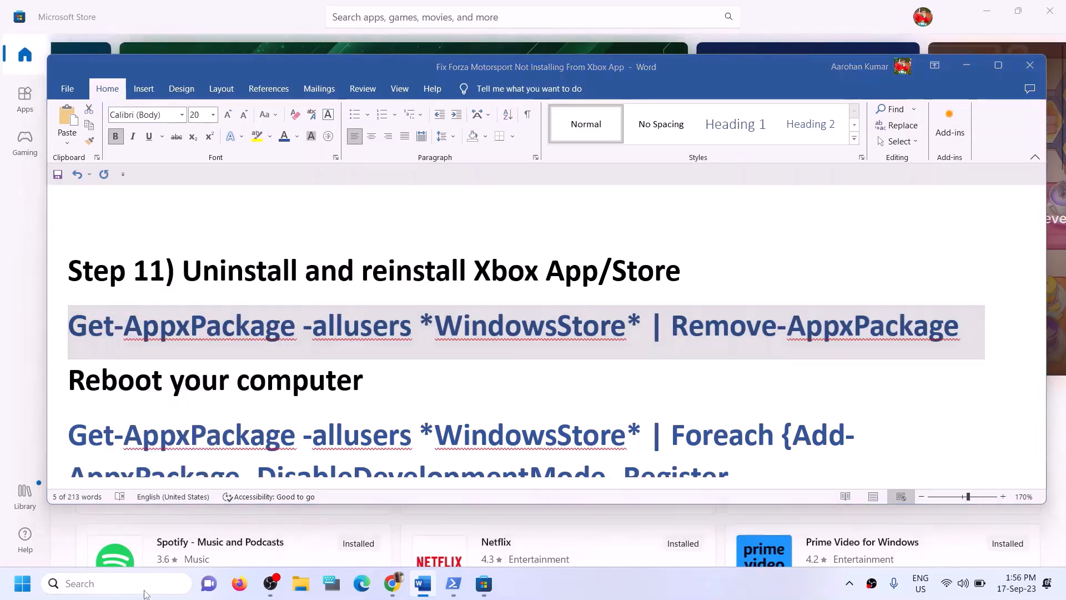
type("powe")
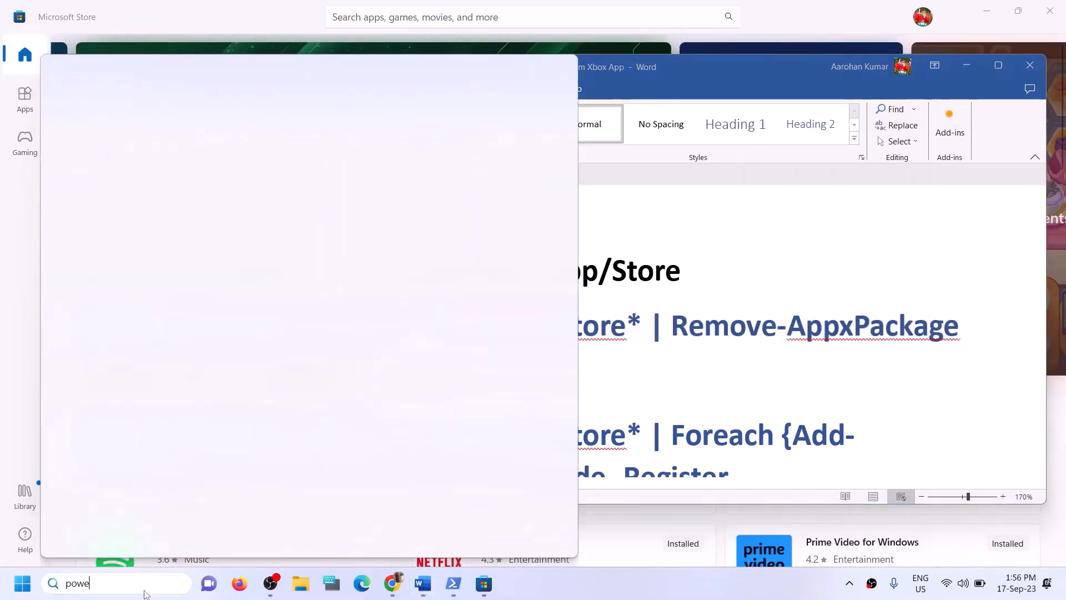
type("rshell")
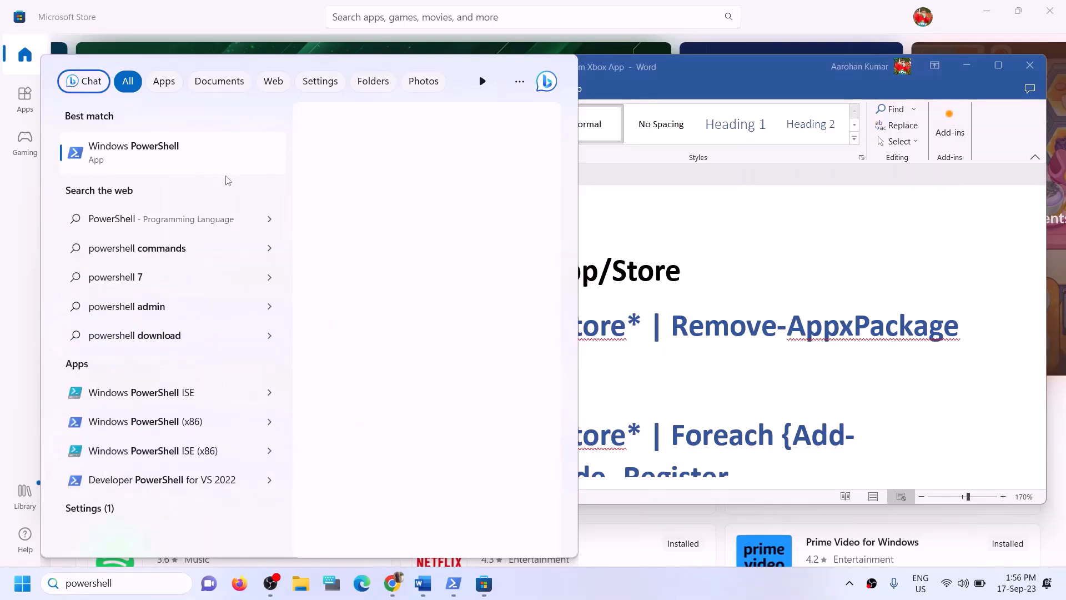
right_click(199, 159)
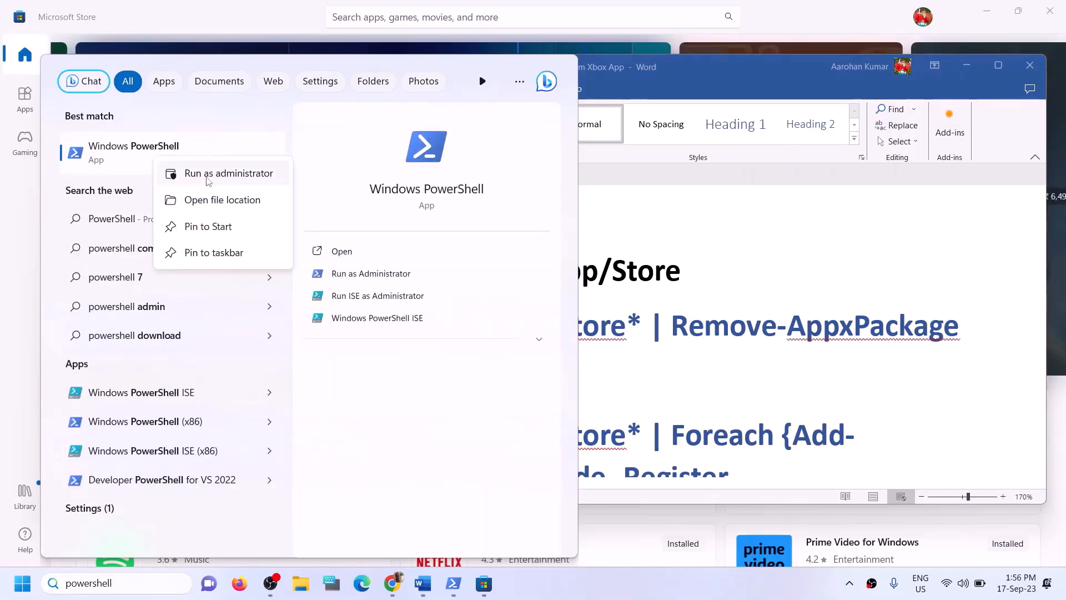
left_click(208, 177)
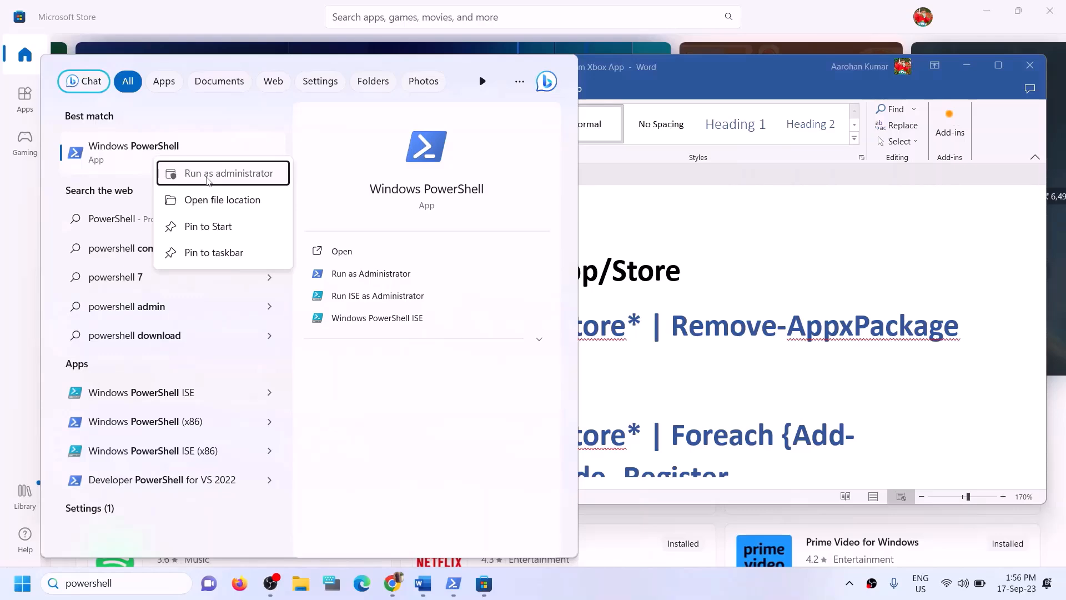
left_click(471, 414)
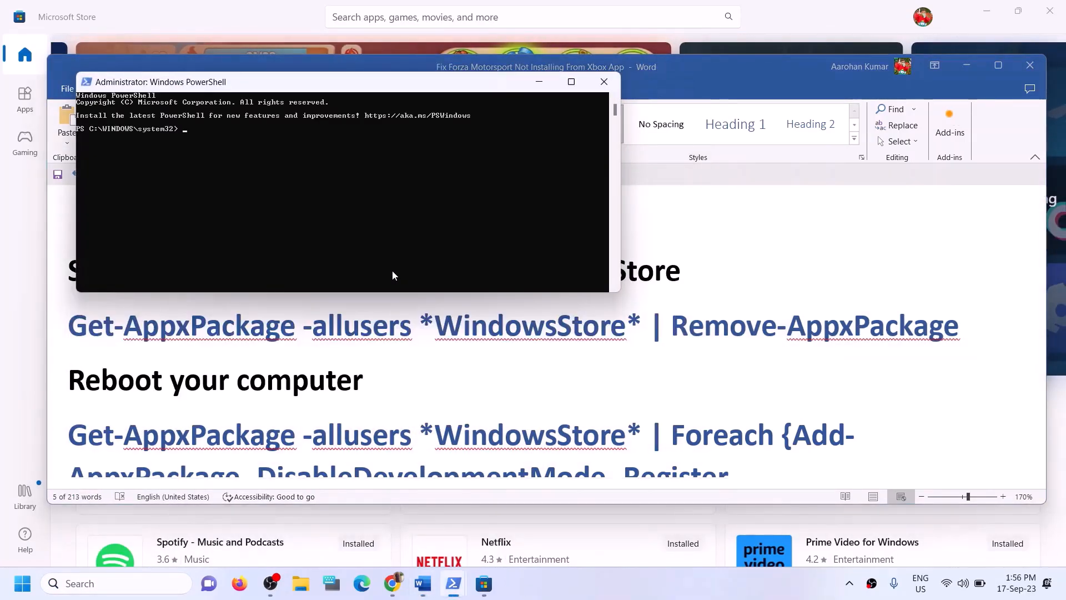
right_click(392, 271)
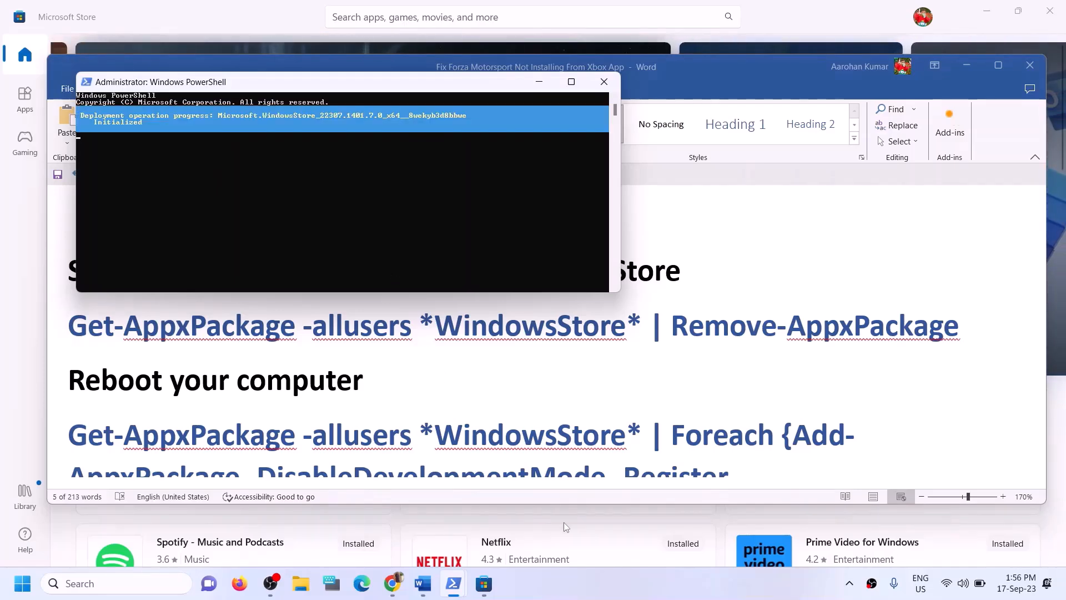
left_click(231, 16)
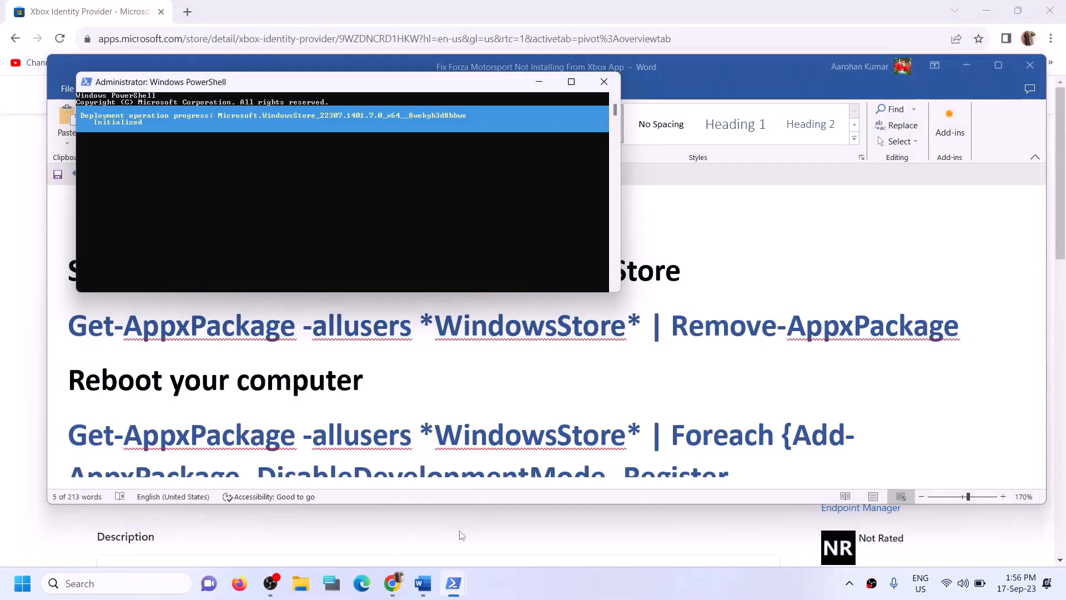
Copy the three-line Get-AppxPackage Foreach command listed below "Reboot your computer" in the Word document
left_click(411, 376)
scroll(355, 367, "down", 2)
triple_click(394, 319)
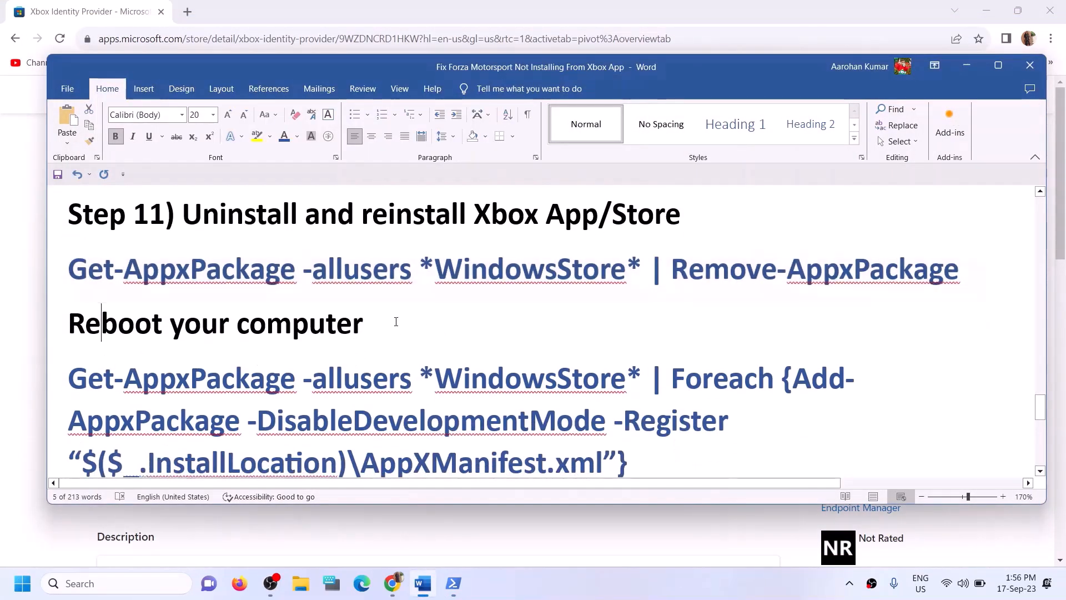
scroll(643, 409, "down", 2)
left_click_drag(643, 409, 99, 333)
Run Get-AppxPackage -allusers *WindowsStore* | Foreach {Add-AppxPackage -DisableDevelopmentMode -Register "$($_.InstallLocation)\AppXManifest.xml"} in the administrator PowerShell window
mouse_move(456, 586)
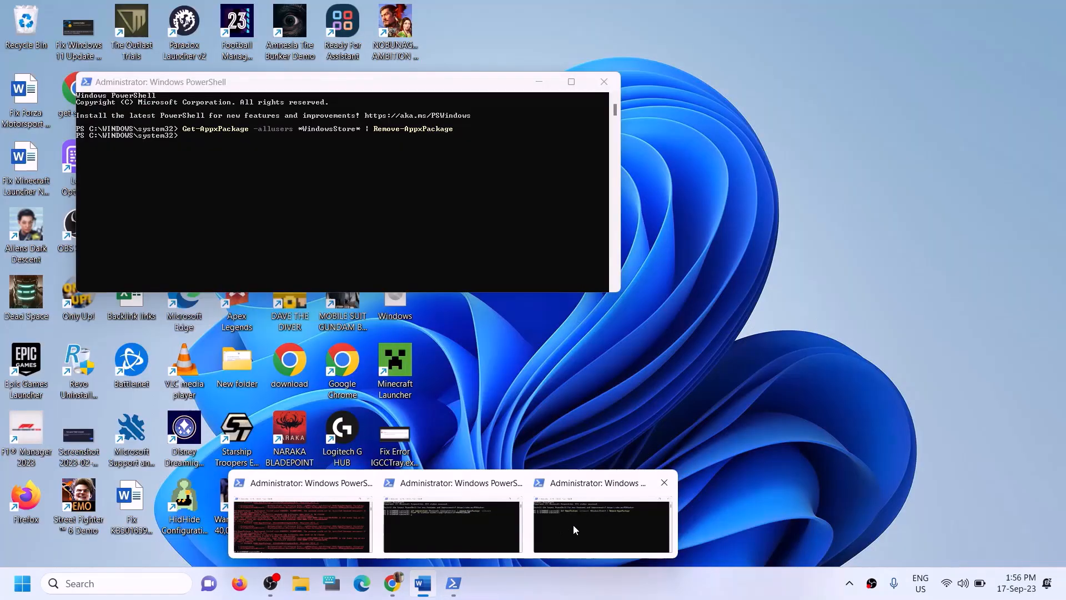
left_click(572, 524)
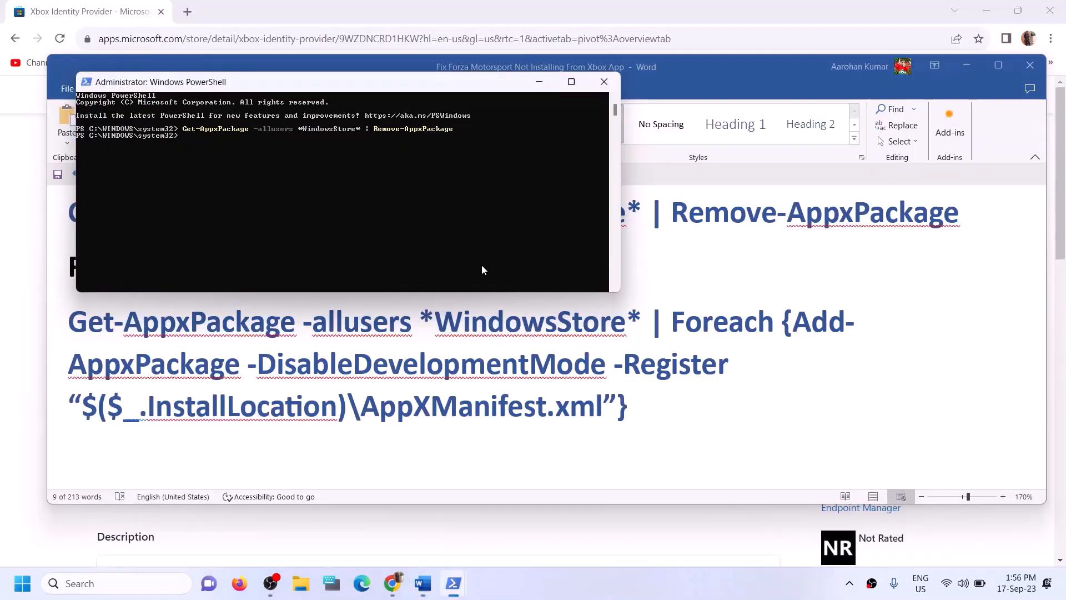
key("alt+Tab")
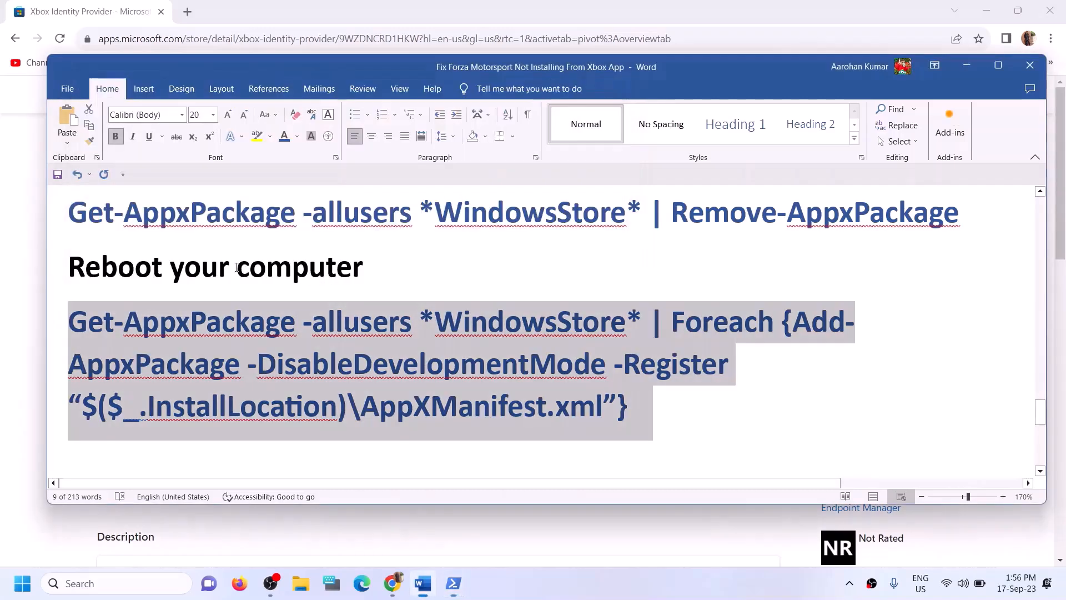
left_click_drag(114, 255, 370, 271)
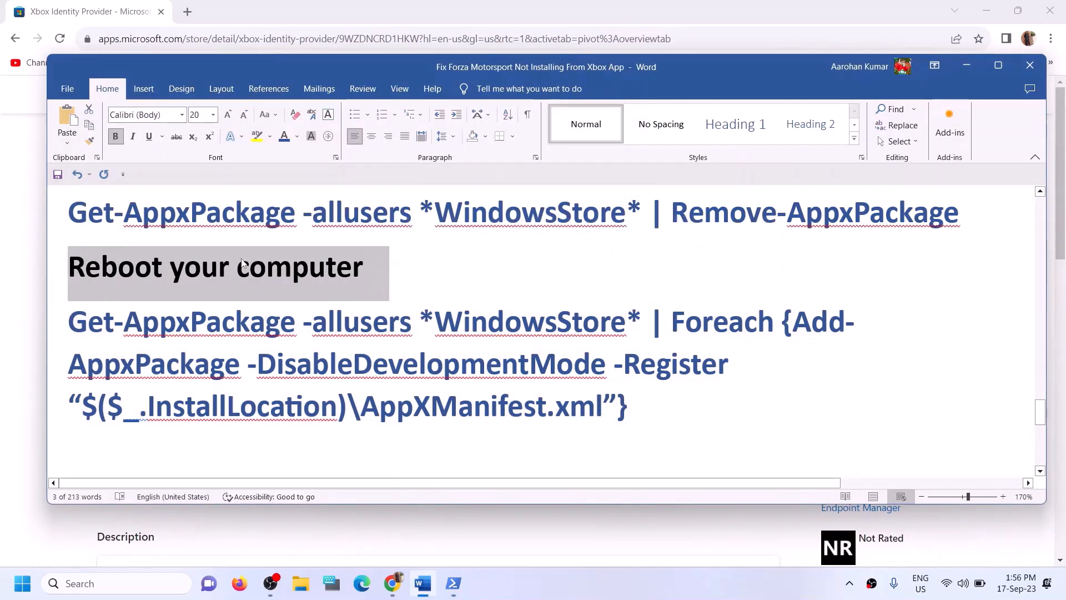
left_click(448, 589)
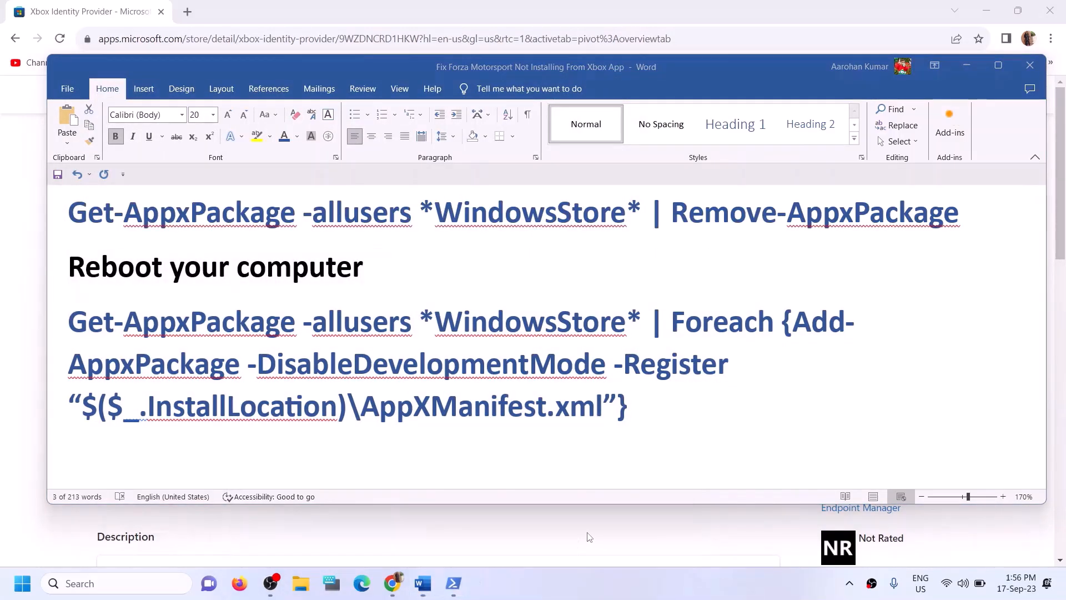
mouse_move(459, 587)
left_click(548, 546)
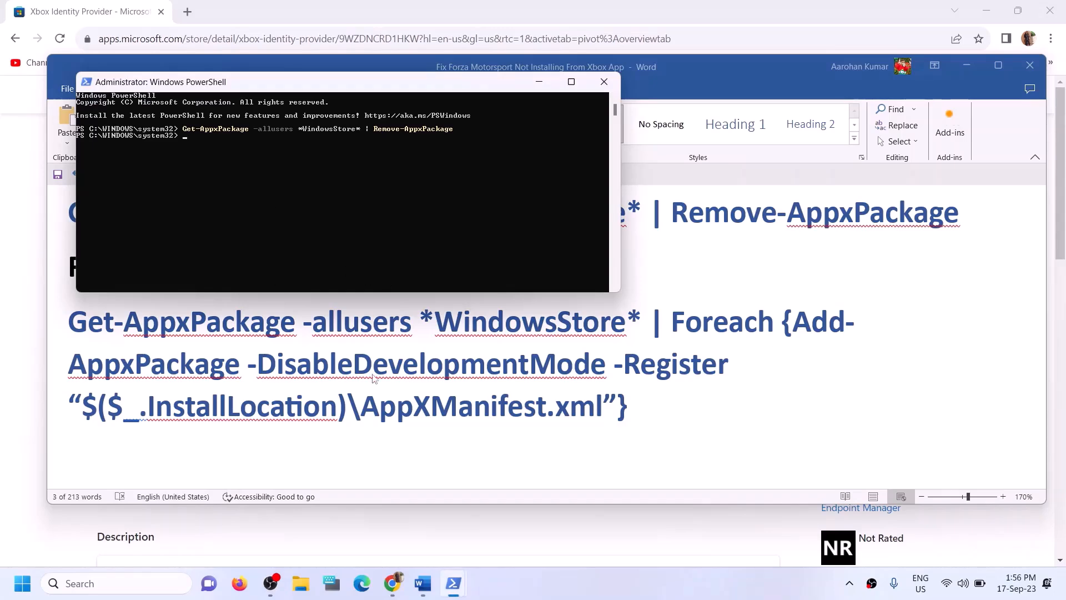
right_click(213, 171)
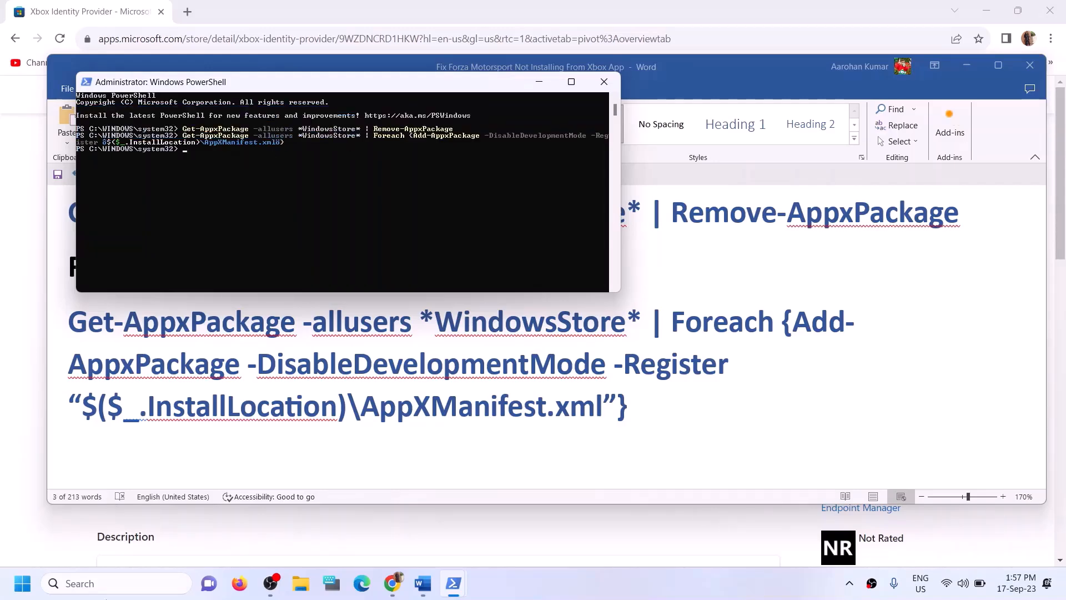
Search Windows for "store" to look up the Microsoft Store app
left_click(106, 582)
type("sto")
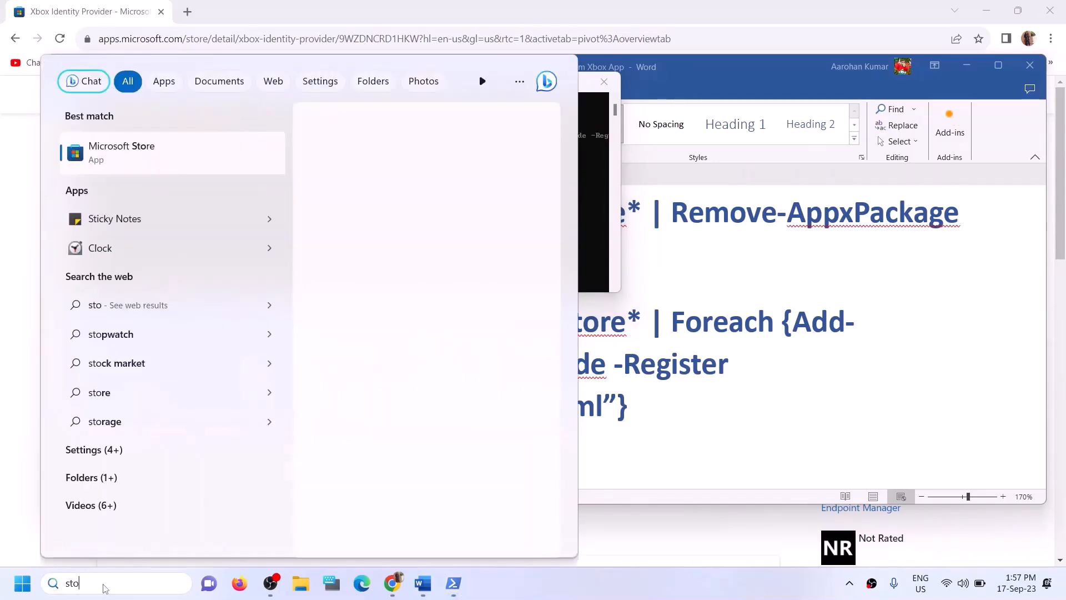
type("re")
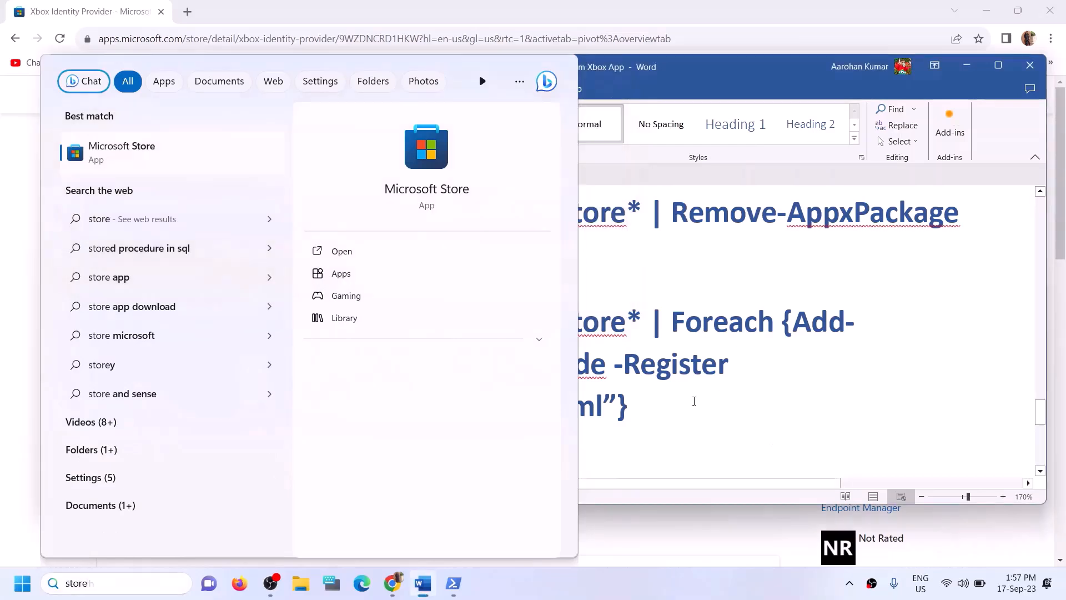
Search Windows for "store", open the Microsoft Store app and maximize its window
left_click(694, 401)
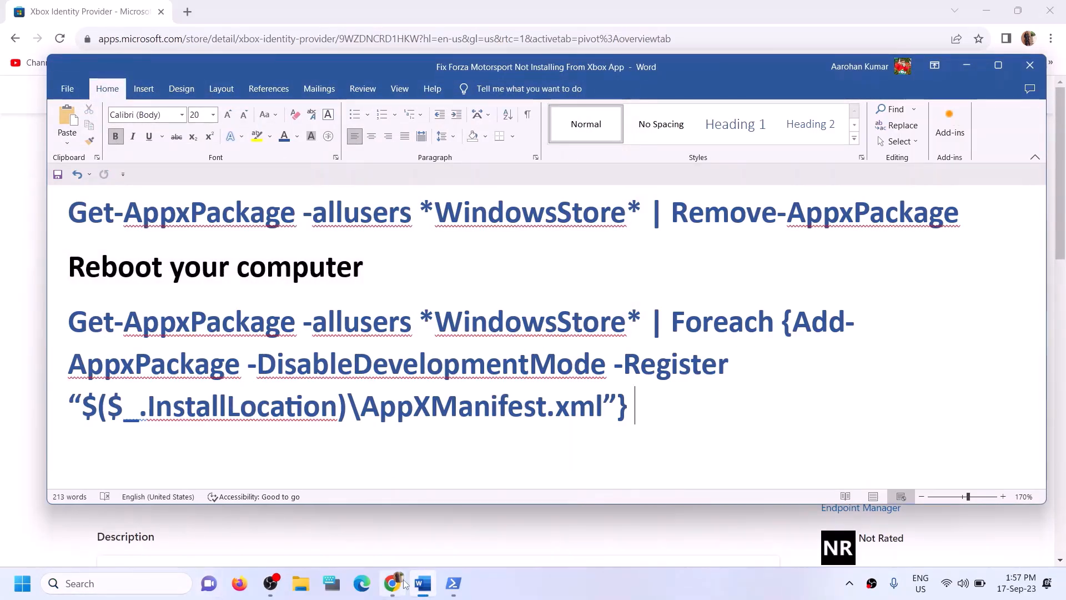
left_click(131, 581)
type("st")
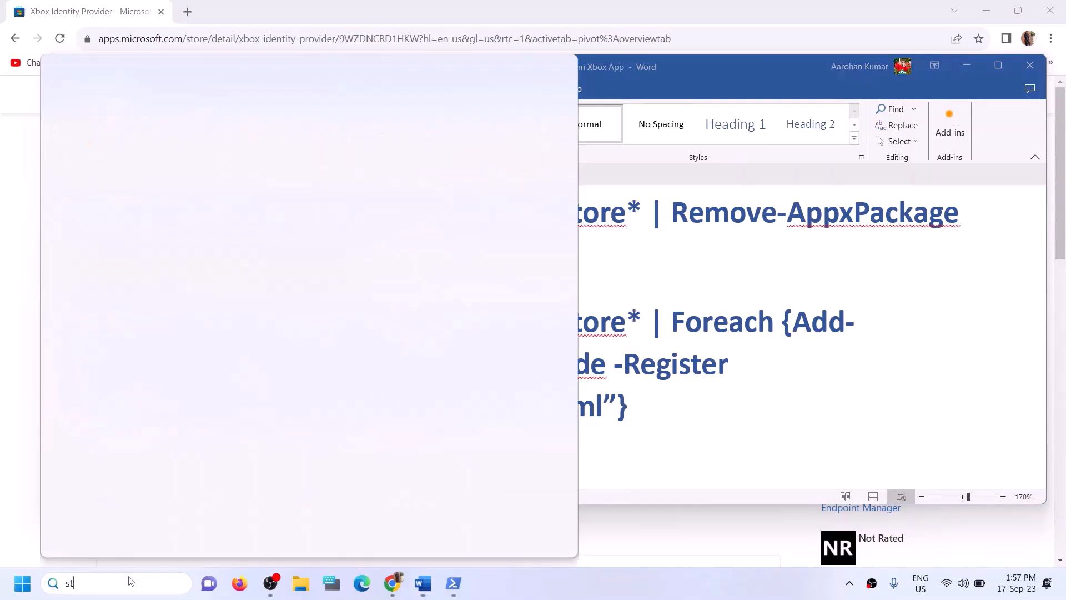
type("ore")
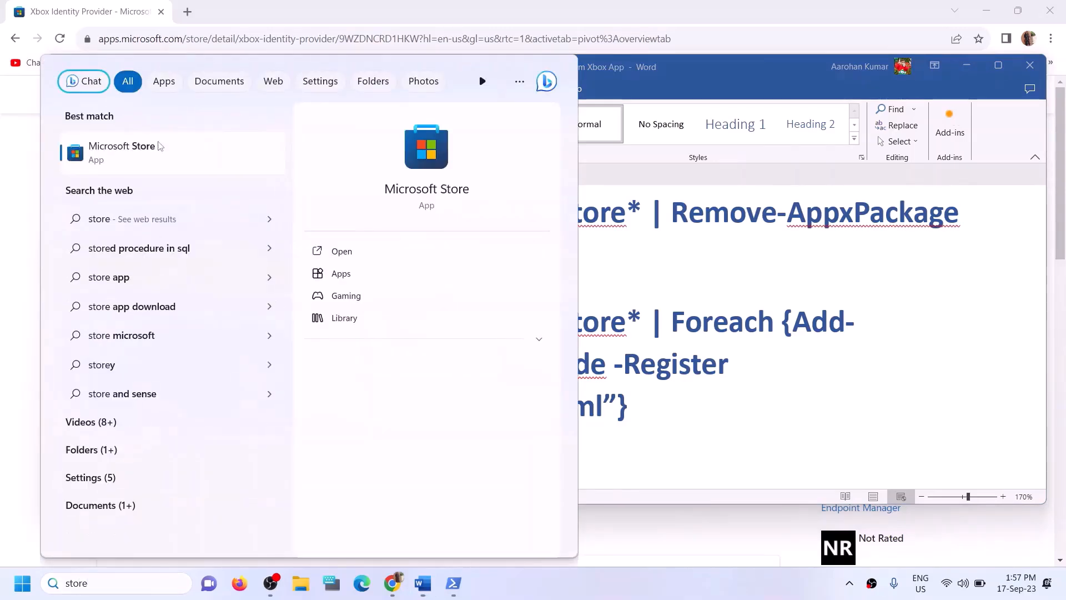
left_click(443, 151)
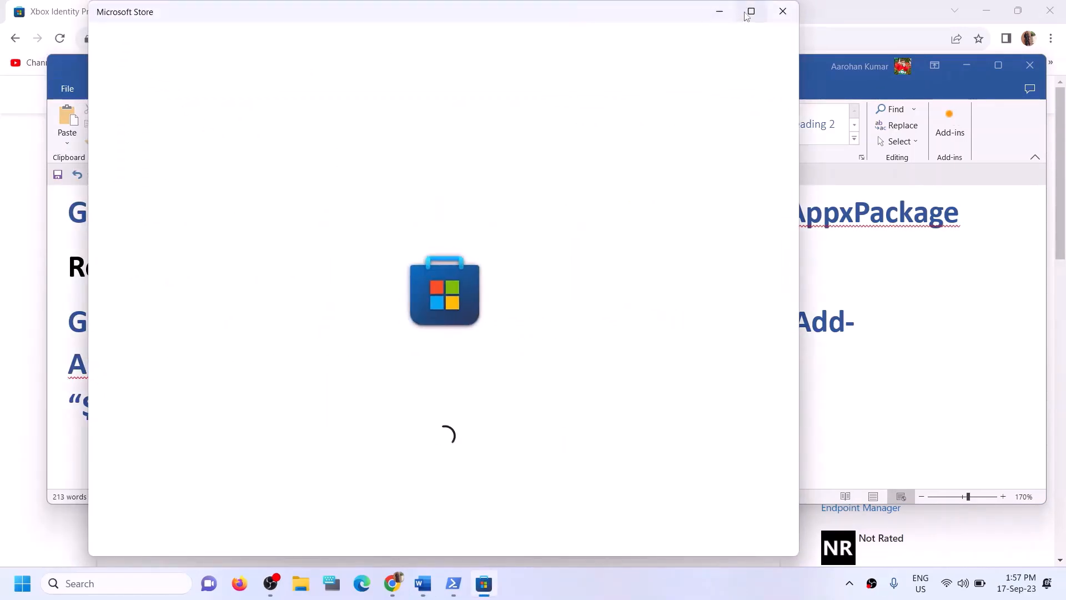
left_click(750, 12)
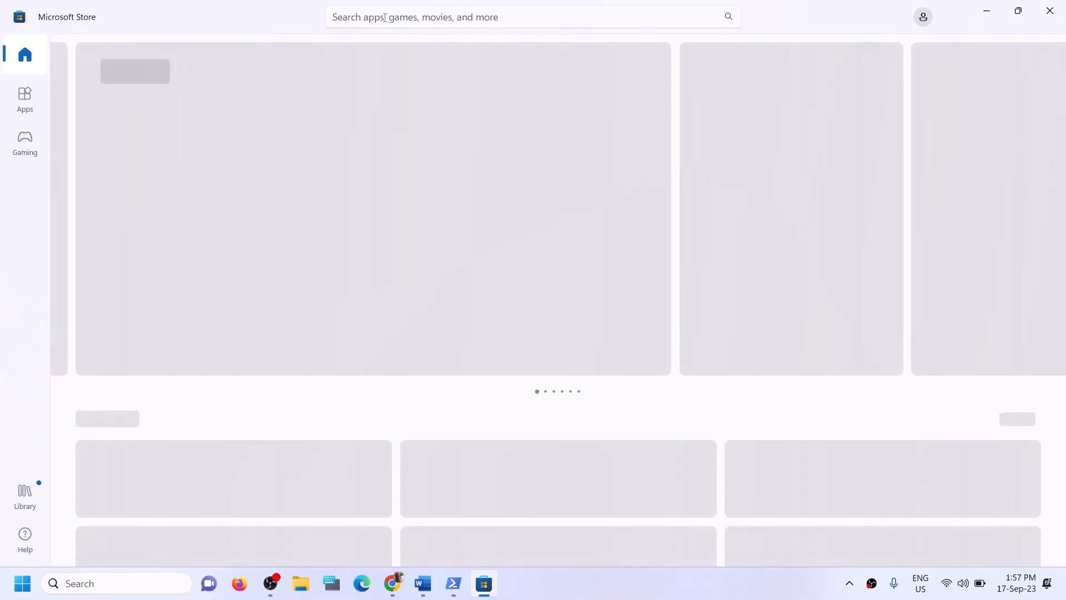
Search the Microsoft Store for "xbox" and start installing the Xbox app by Microsoft Corporation
left_click(383, 17)
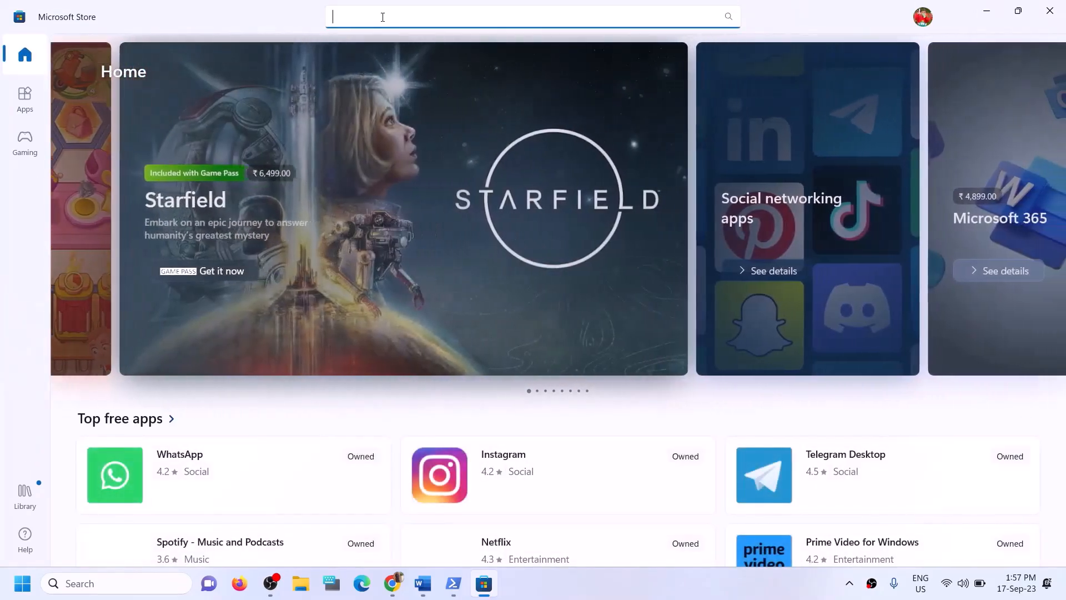
type("xbox")
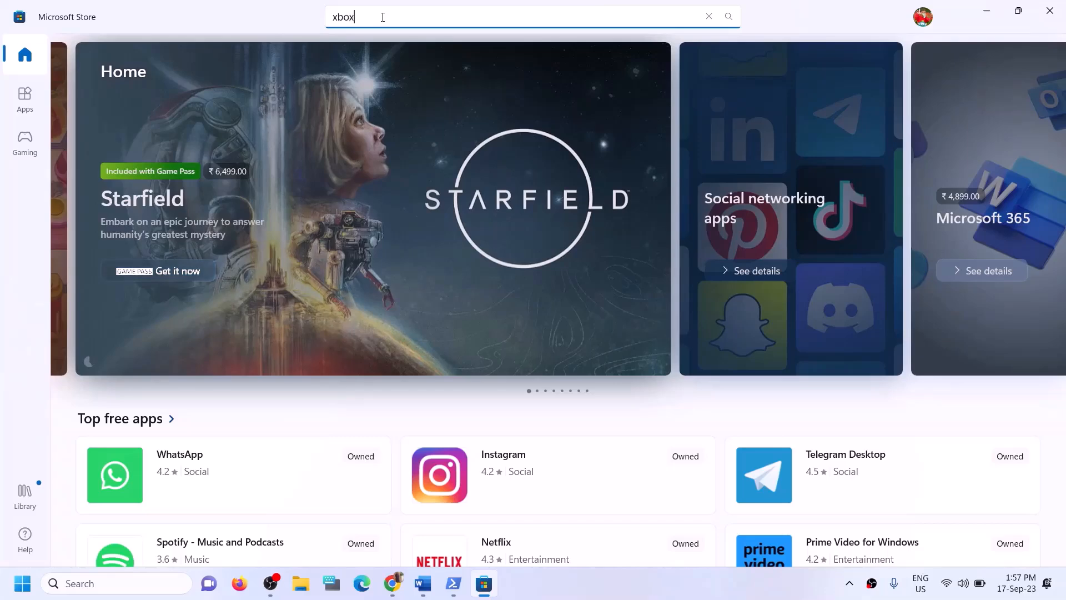
left_click(392, 291)
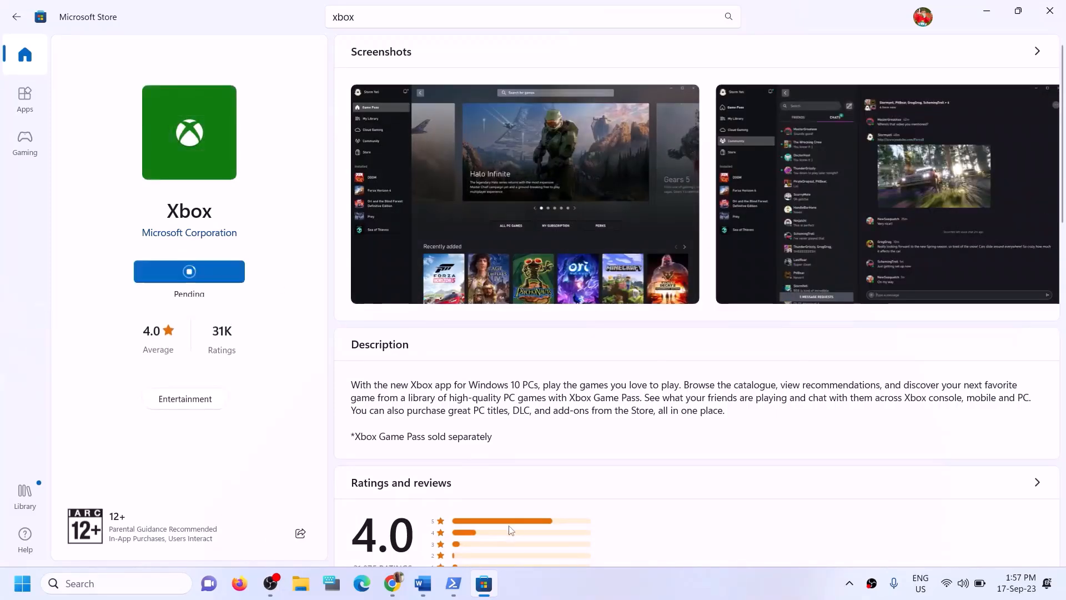
left_click(453, 394)
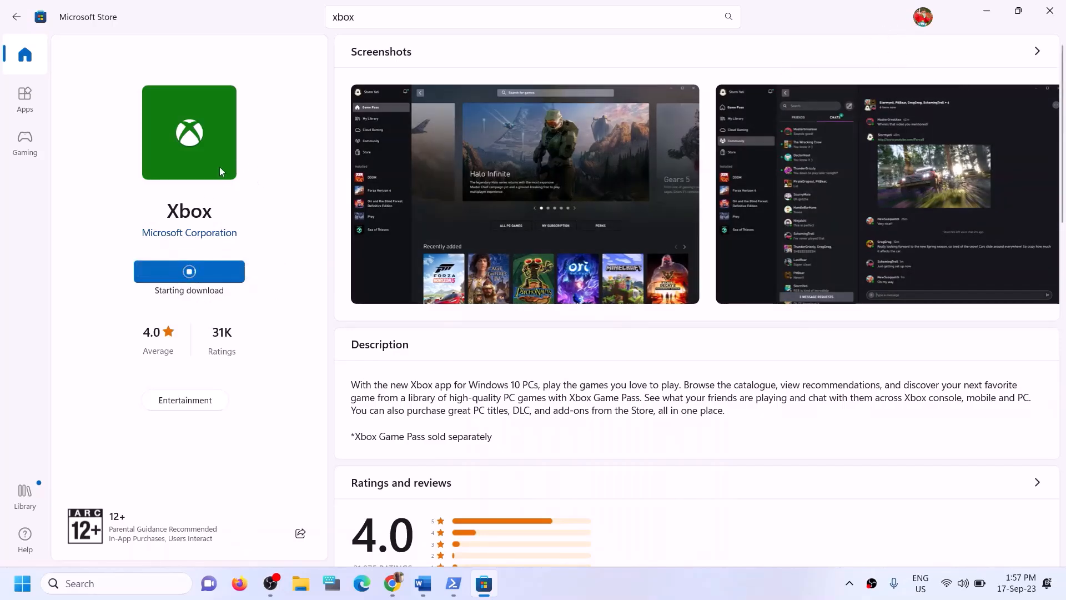
Switch to the Word document and read Step 12 on installing to the C drive or a different drive
left_click(423, 583)
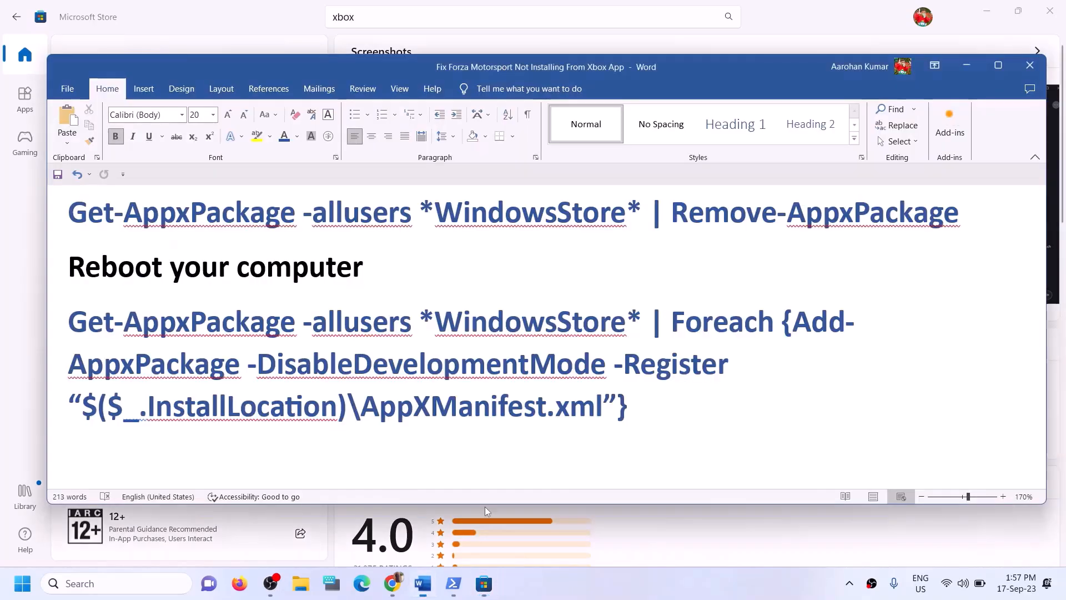
scroll(336, 384, "down", 3)
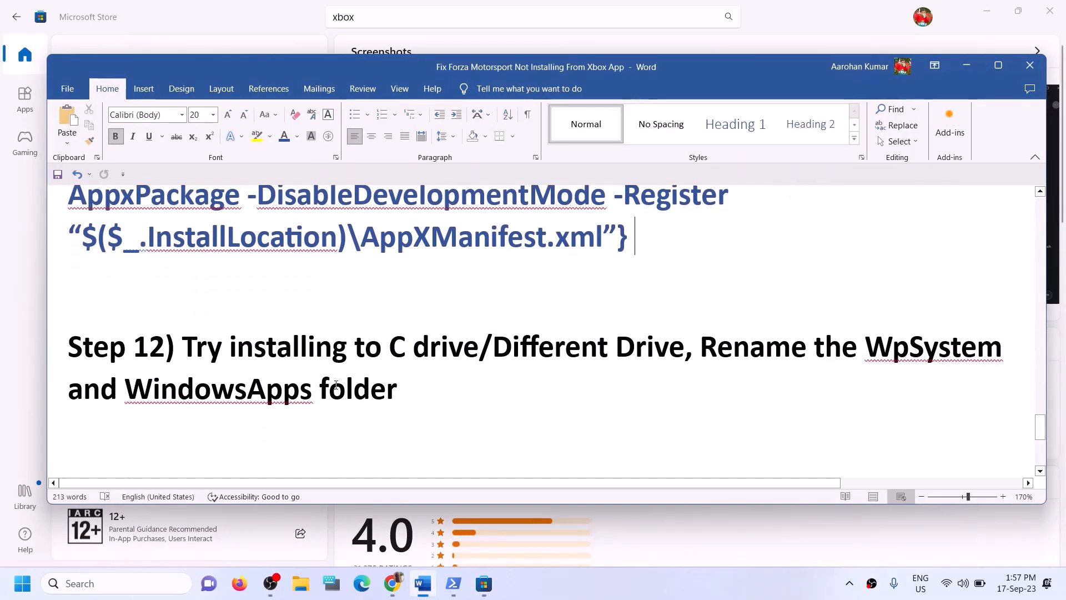
left_click_drag(184, 341, 478, 347)
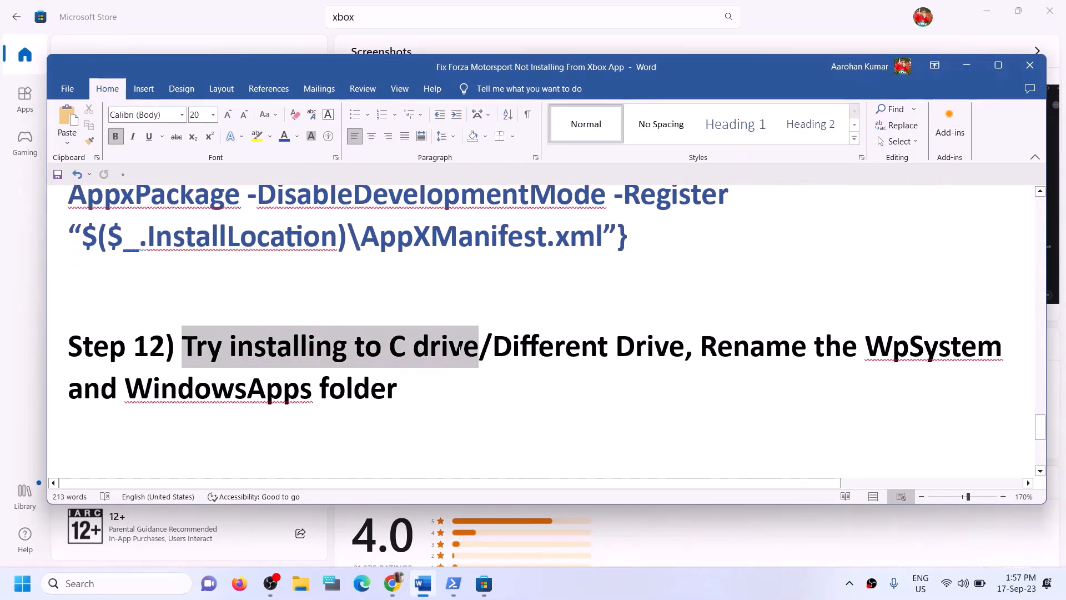
left_click(512, 354)
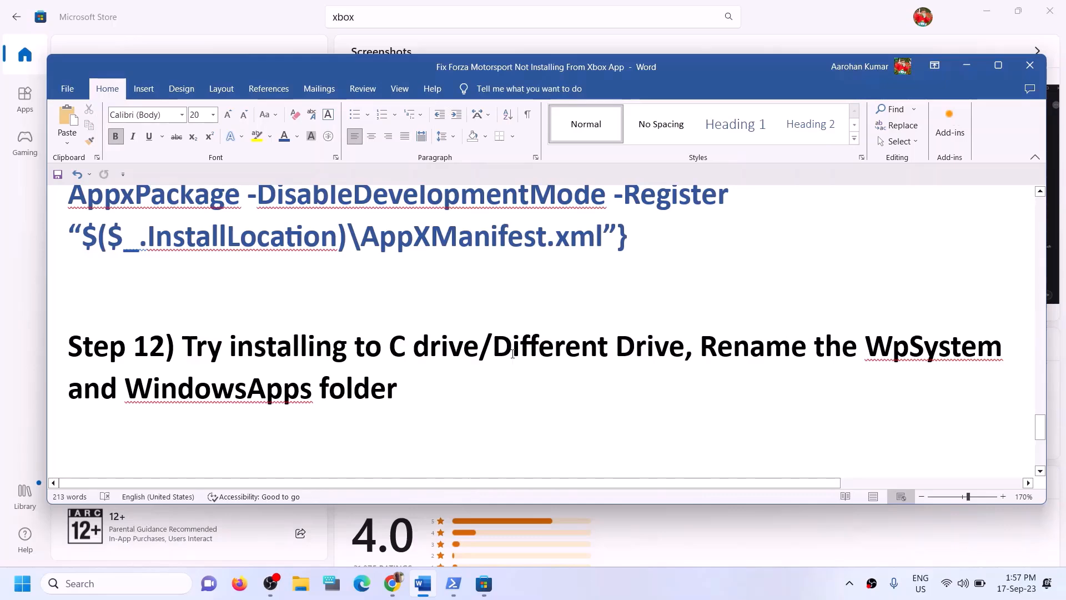
key("super+e")
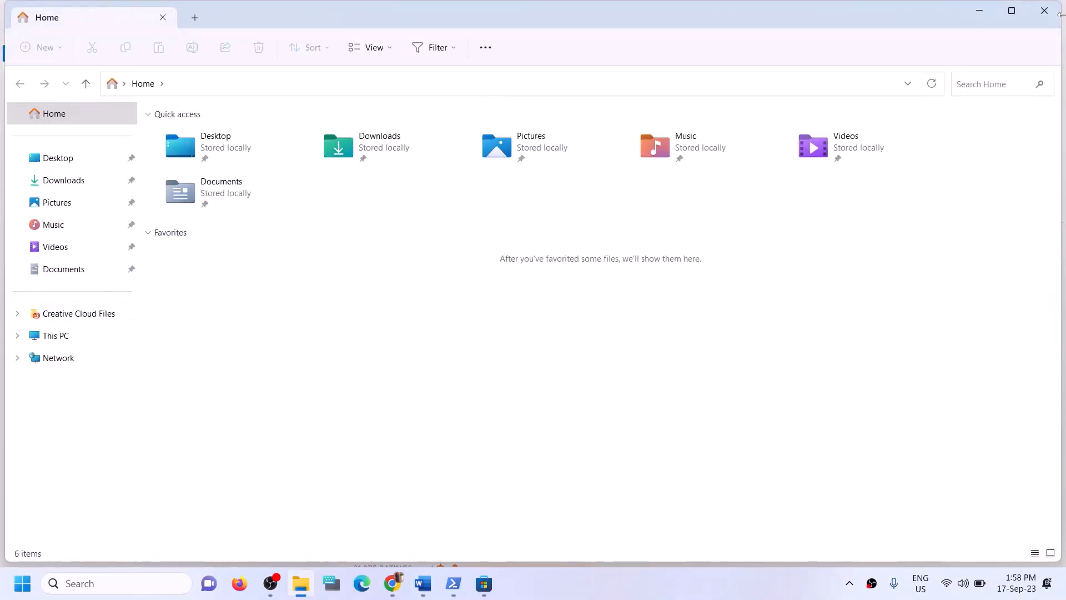
left_click(1053, 18)
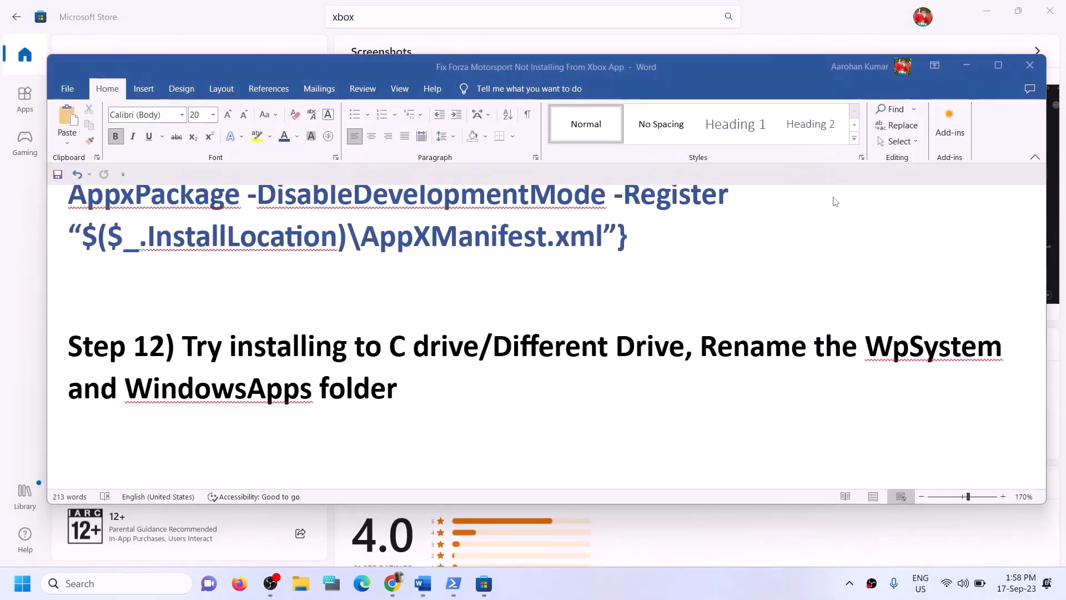
Open Windows Settings and look through the advanced app settings and the installed apps list
key("super+i")
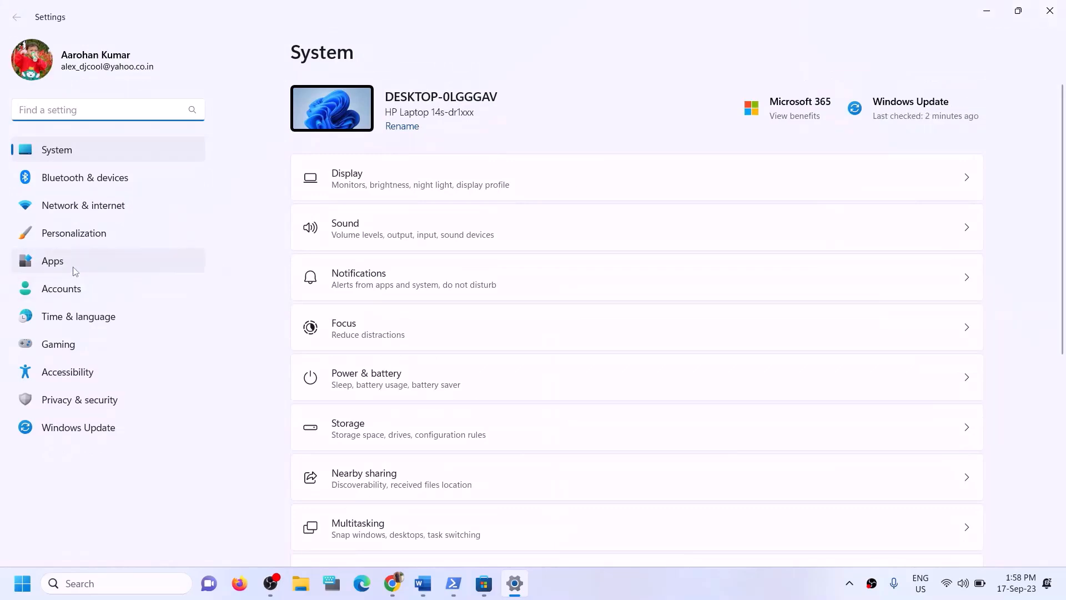
left_click(75, 270)
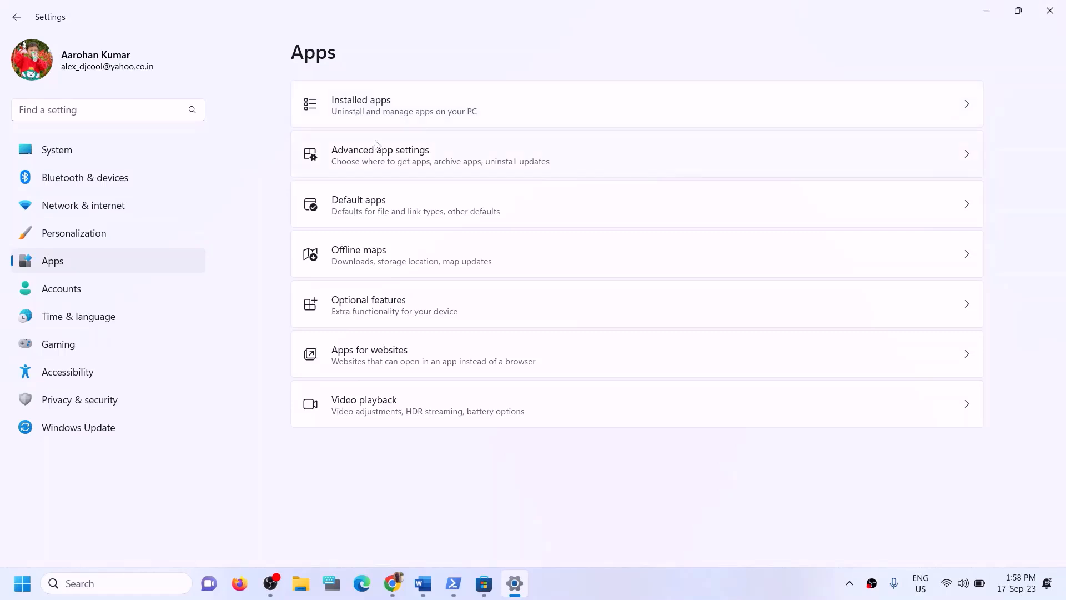
left_click(405, 161)
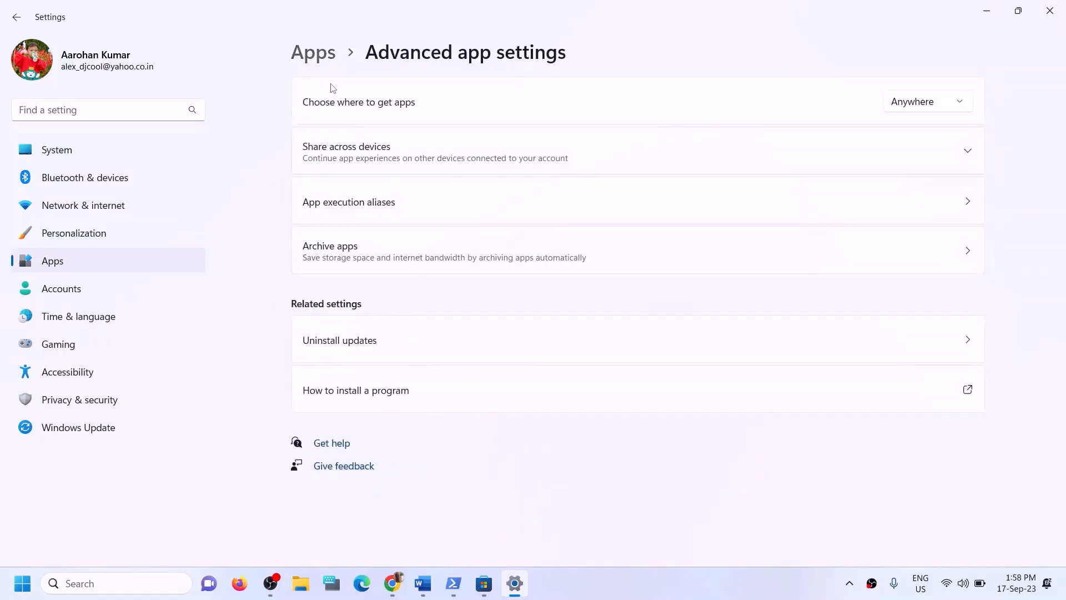
left_click(325, 55)
left_click(353, 111)
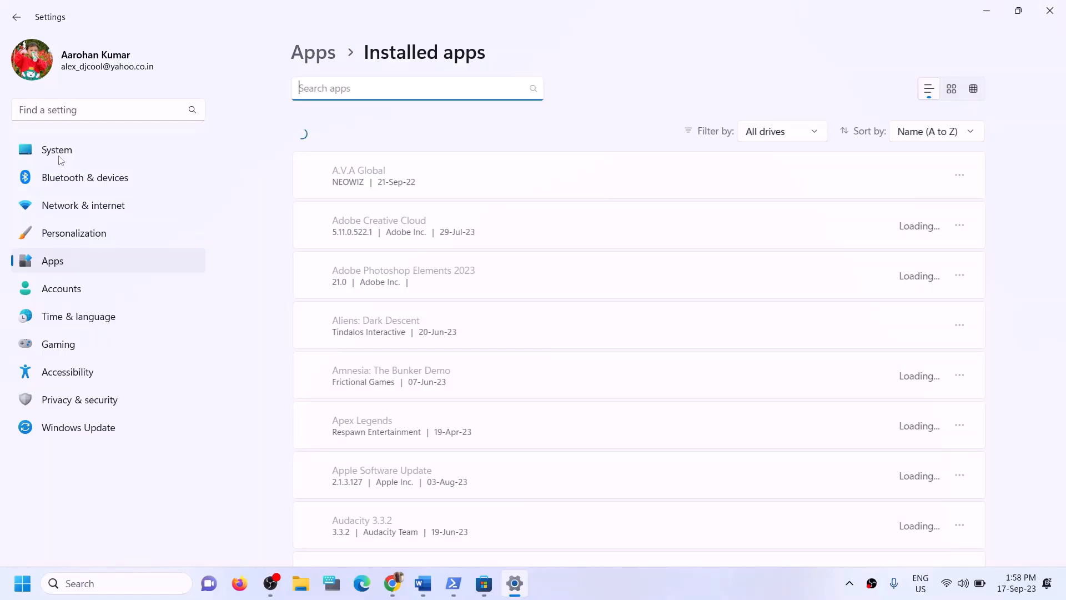
Open the advanced storage setting for where new content is saved and check the drive choices for new apps
left_click(57, 154)
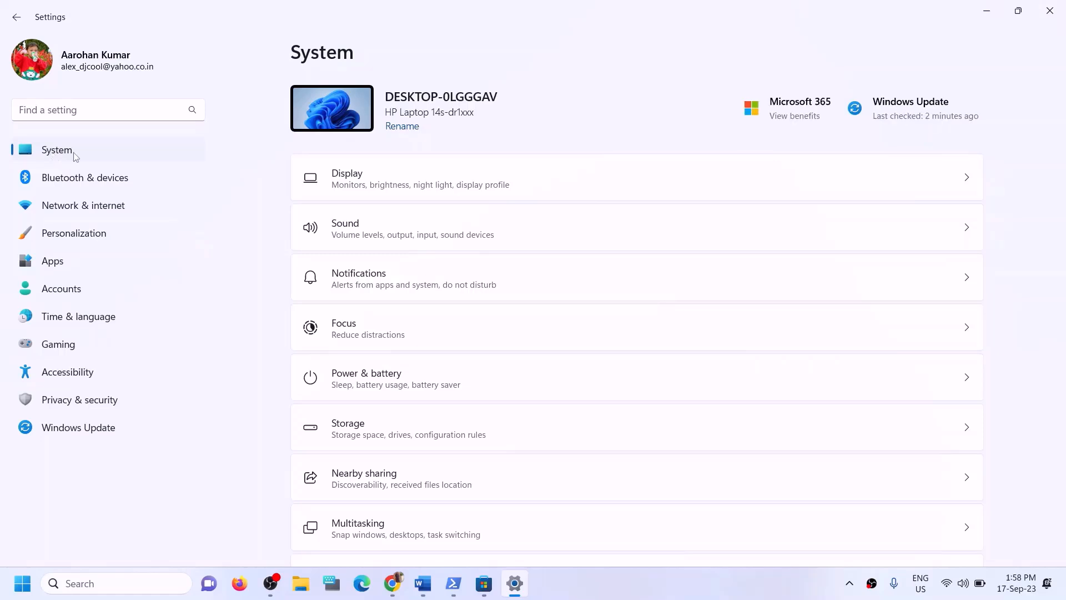
scroll(400, 202, "down", 4)
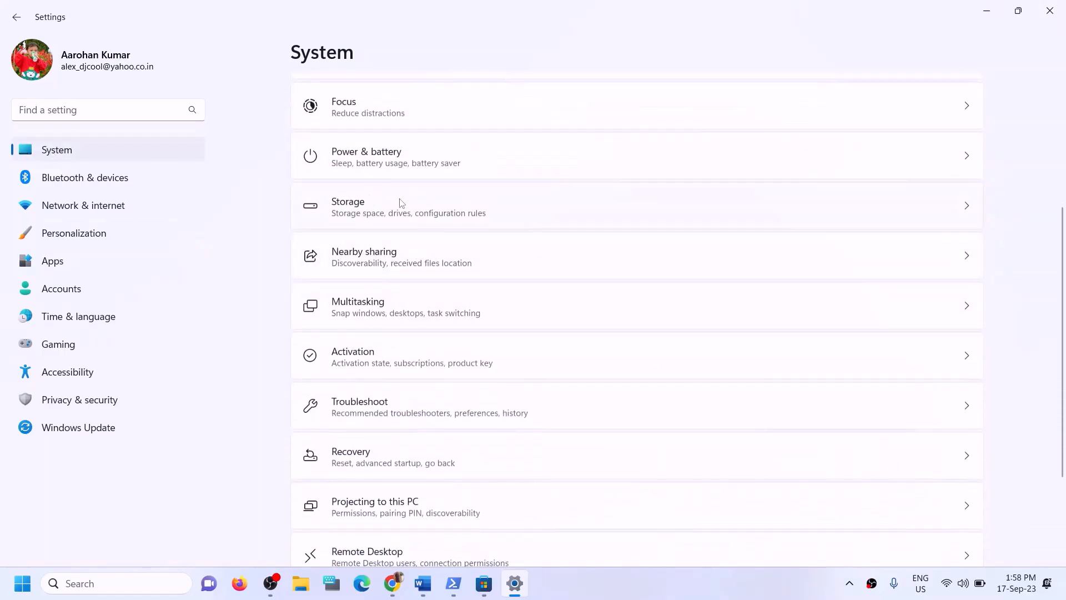
left_click(380, 207)
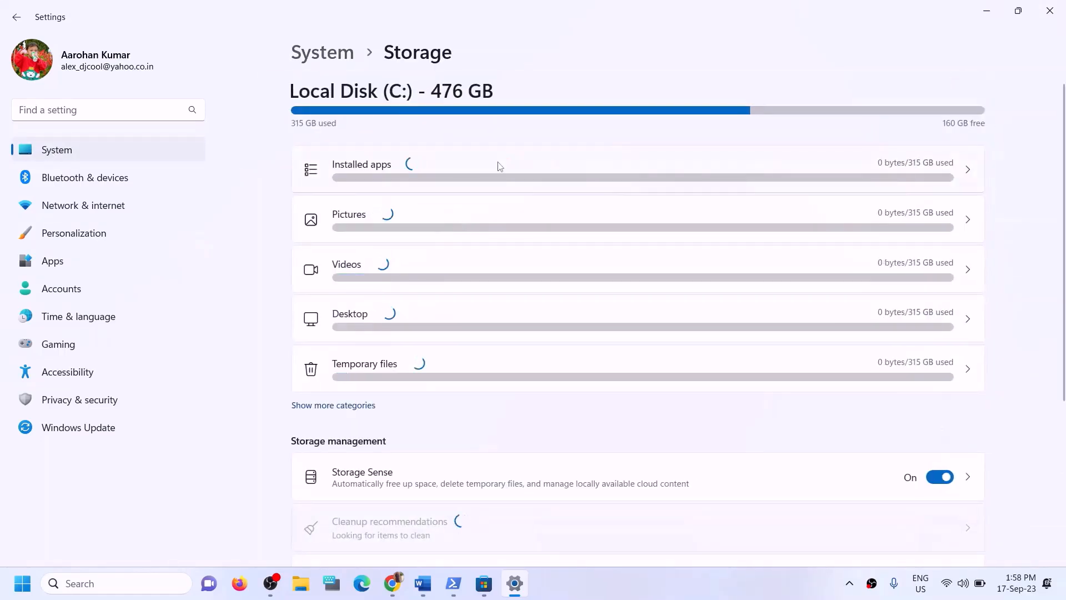
scroll(471, 321, "down", 4)
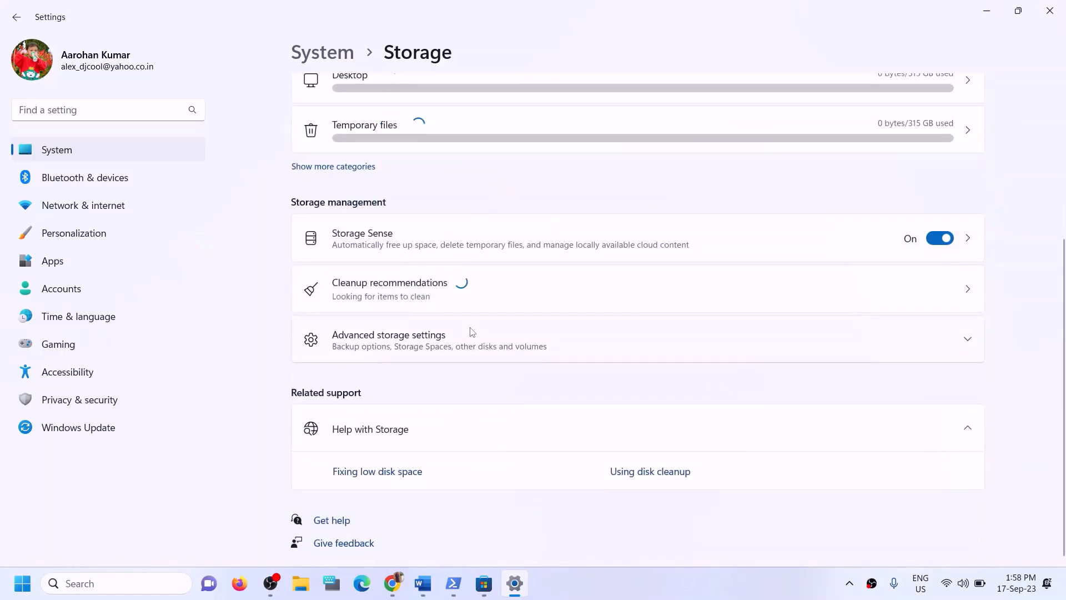
left_click(407, 338)
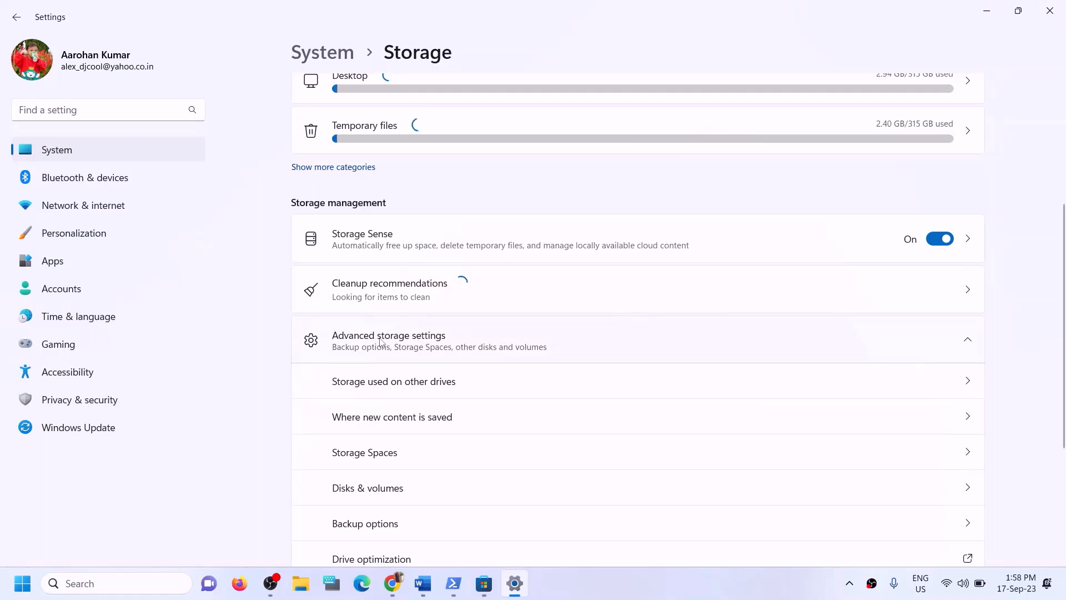
scroll(434, 369, "down", 2)
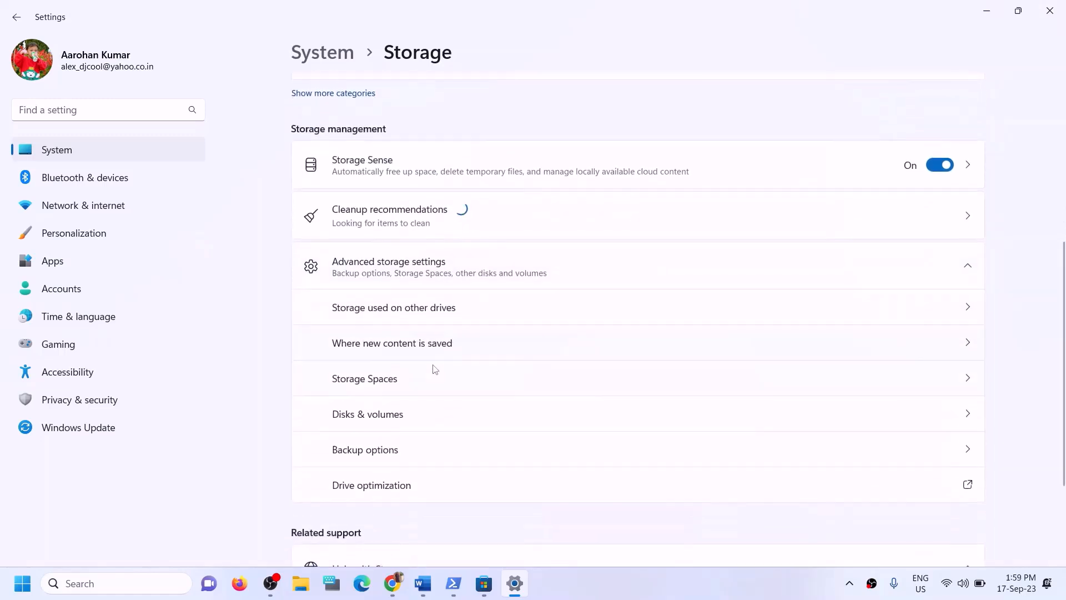
left_click(383, 347)
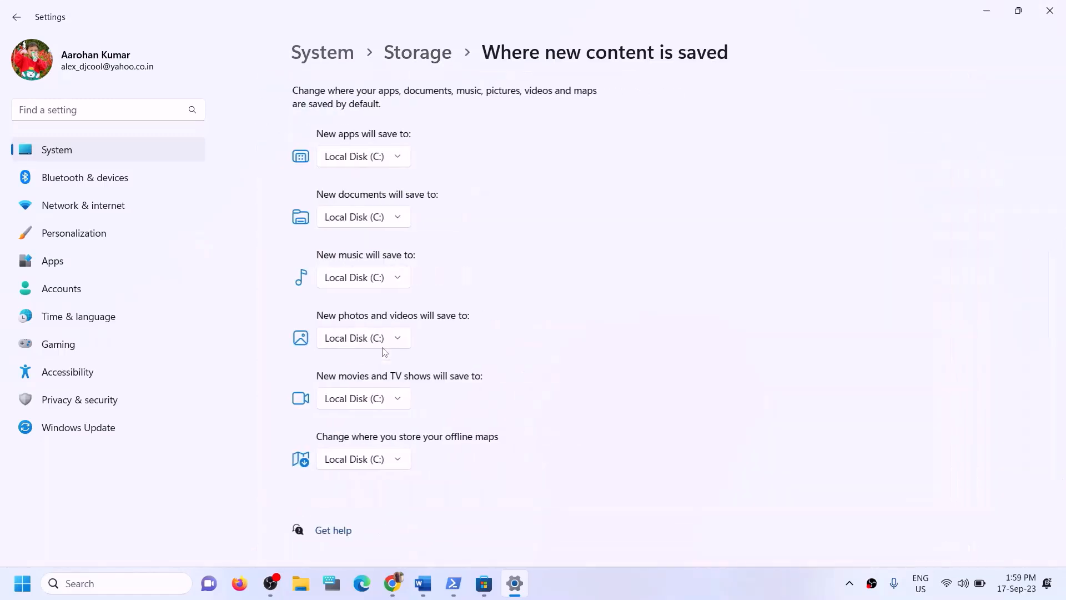
left_click(401, 162)
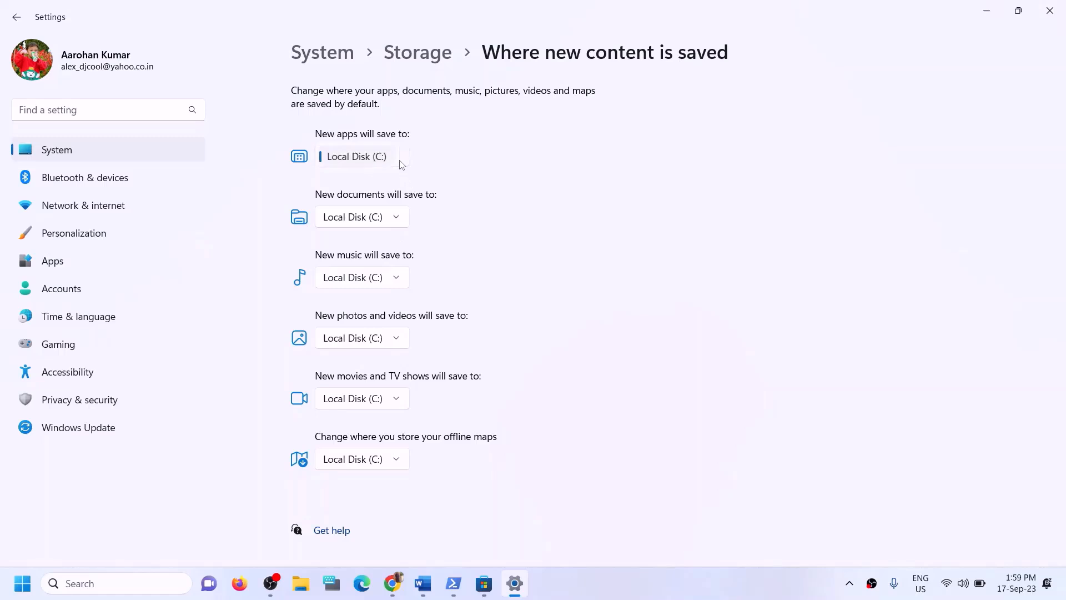
left_click(429, 143)
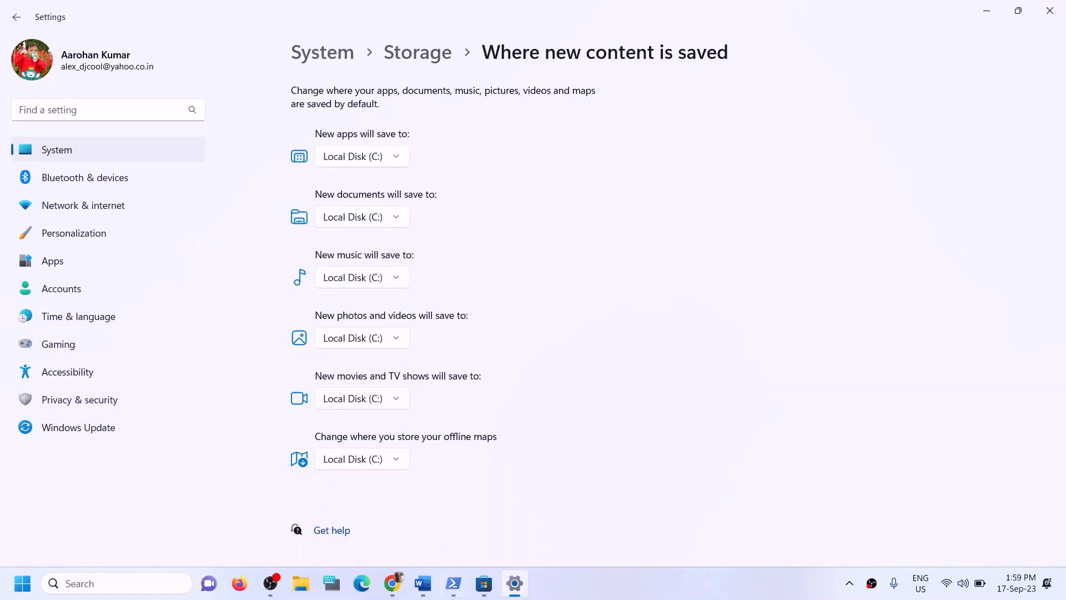
Highlight "Try installing to C drive" in Step 12 of the Word document, then minimize the document
left_click(423, 582)
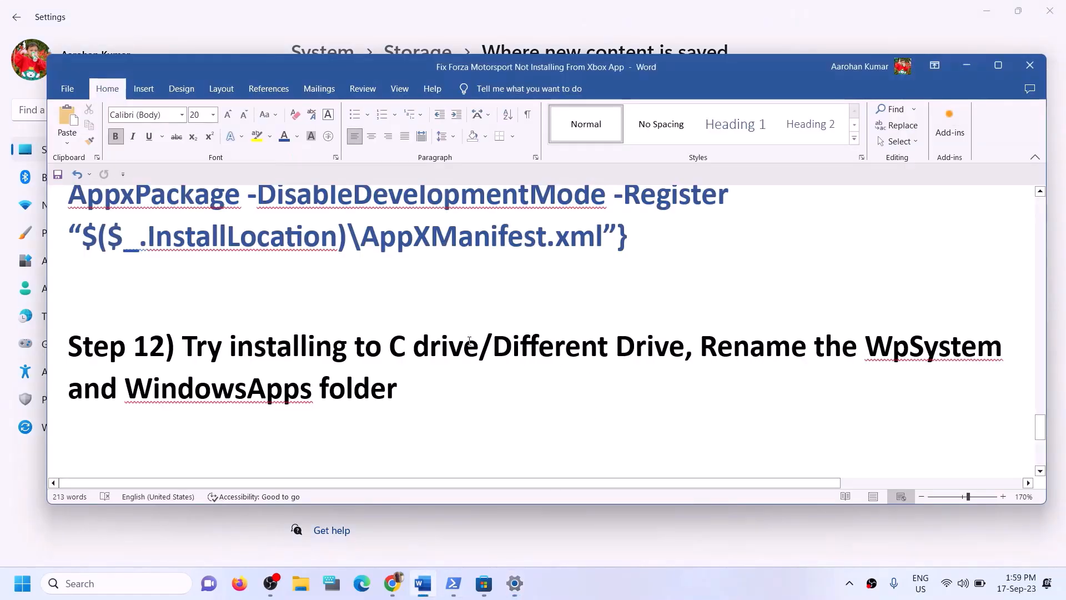
left_click_drag(183, 347, 478, 347)
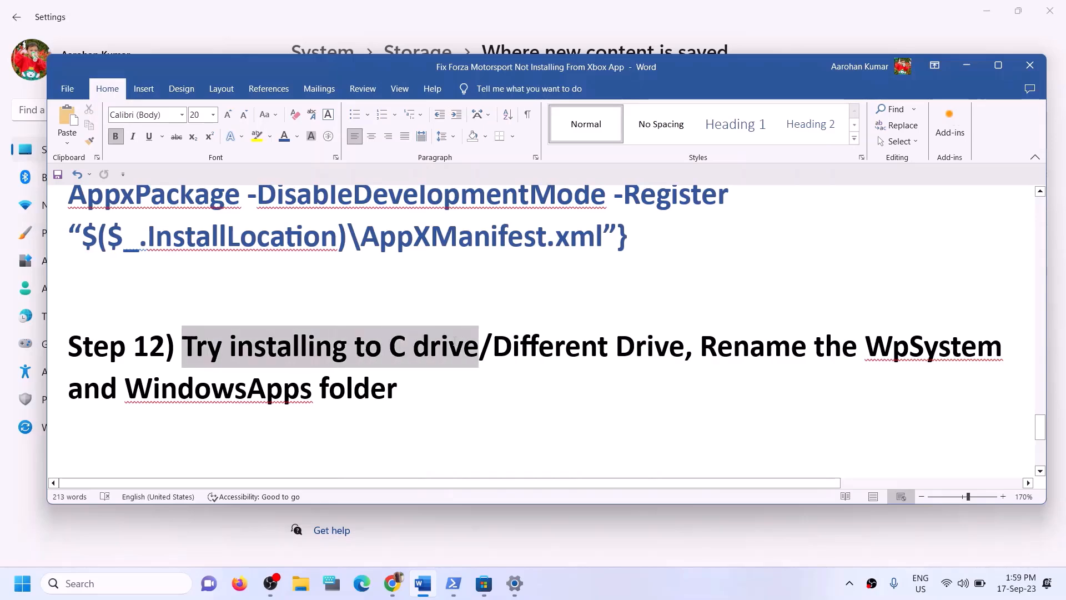
left_click(965, 68)
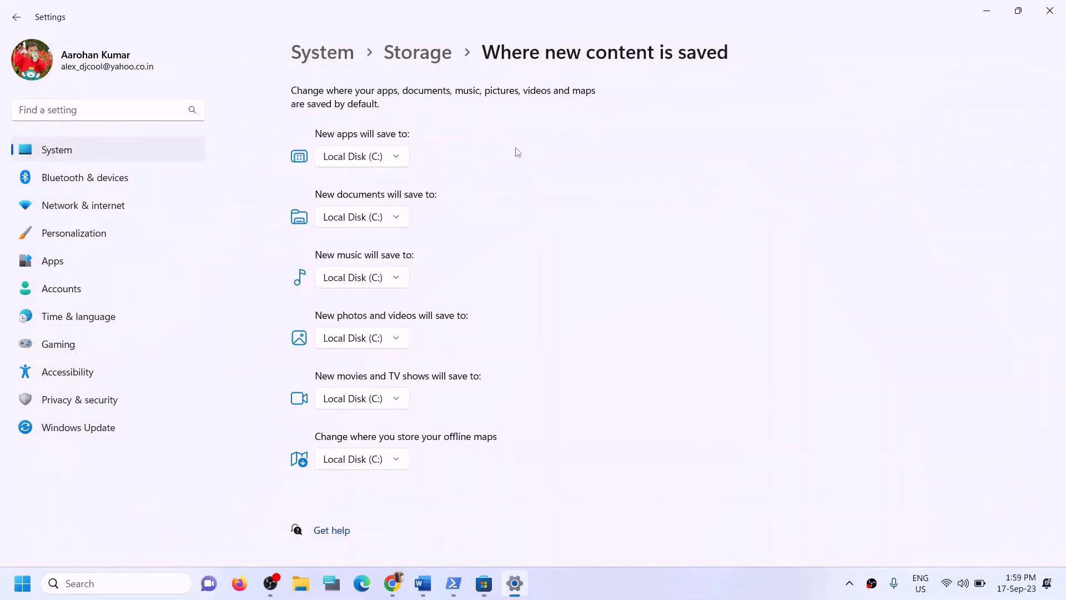
Choose Local Disk (C:) as the save location for new apps and return to the Word document
left_click(404, 161)
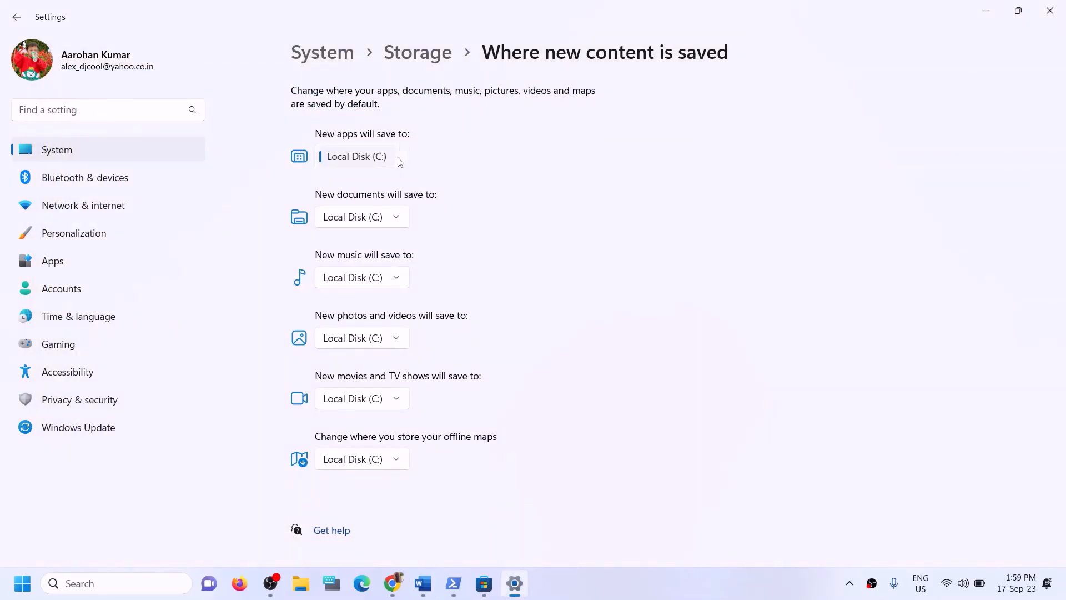
left_click(357, 168)
left_click(408, 162)
left_click(452, 172)
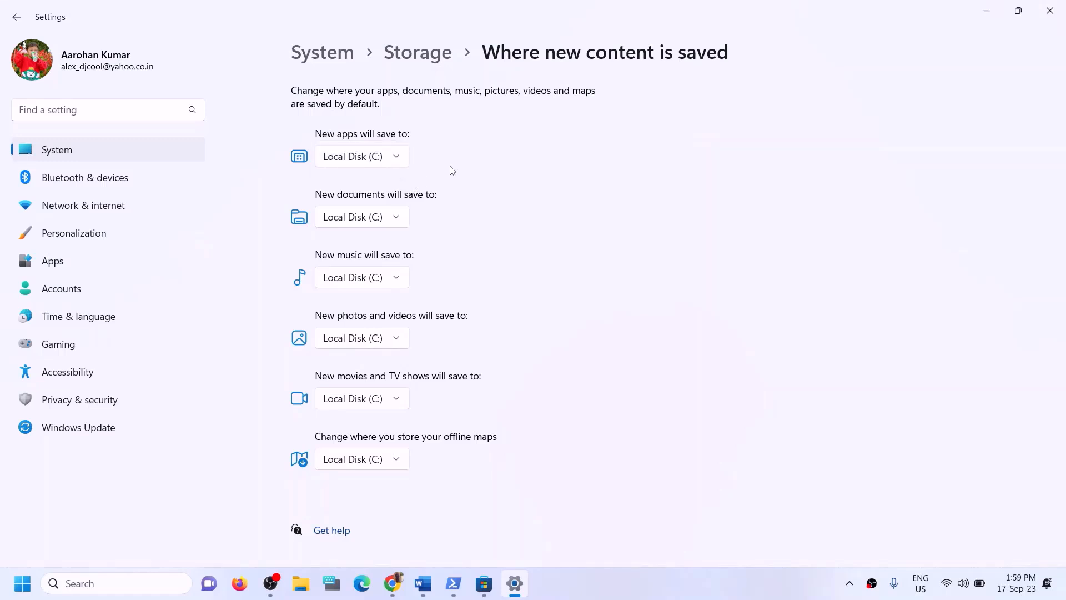
left_click(398, 165)
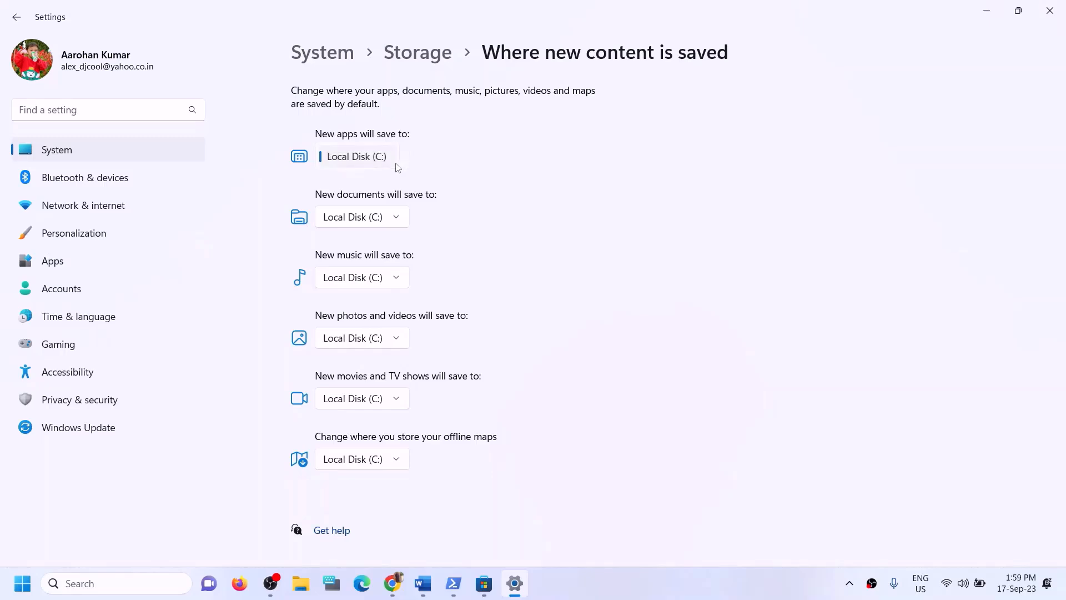
left_click(694, 168)
left_click(422, 583)
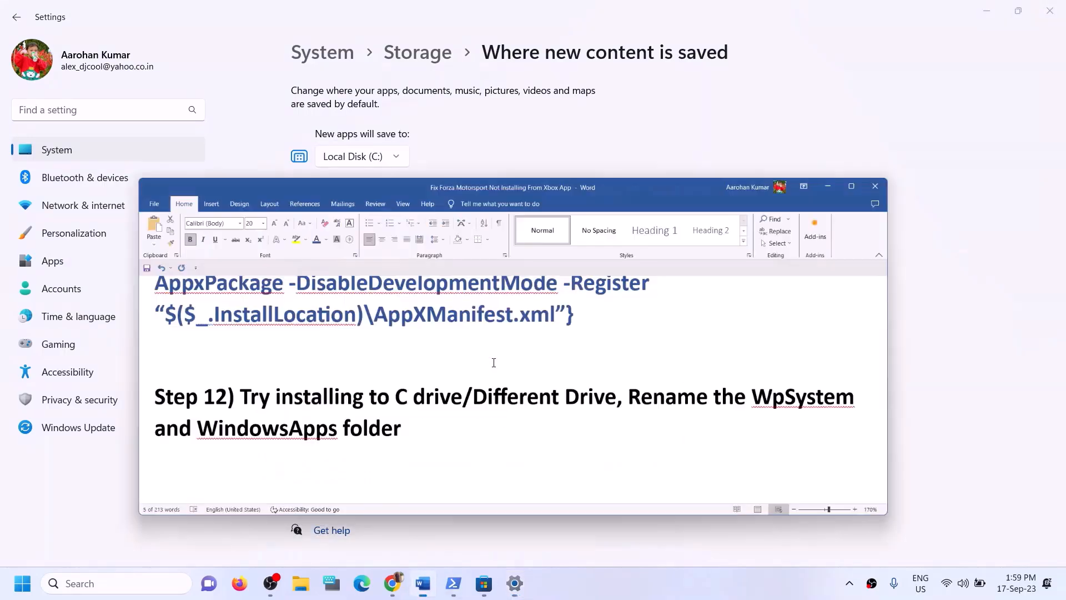
Highlight "installing to C drive" and "Different Drive" in Step 12 of the Word document, and minimize the document
left_click(206, 345)
left_click_drag(206, 346, 480, 345)
left_click(400, 388)
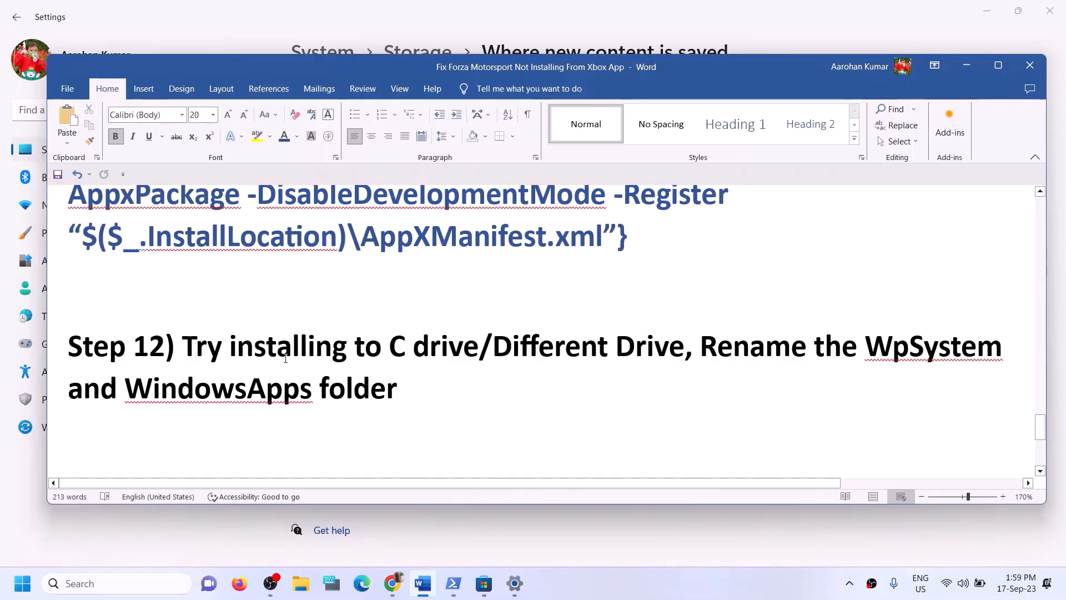
left_click_drag(259, 358, 471, 351)
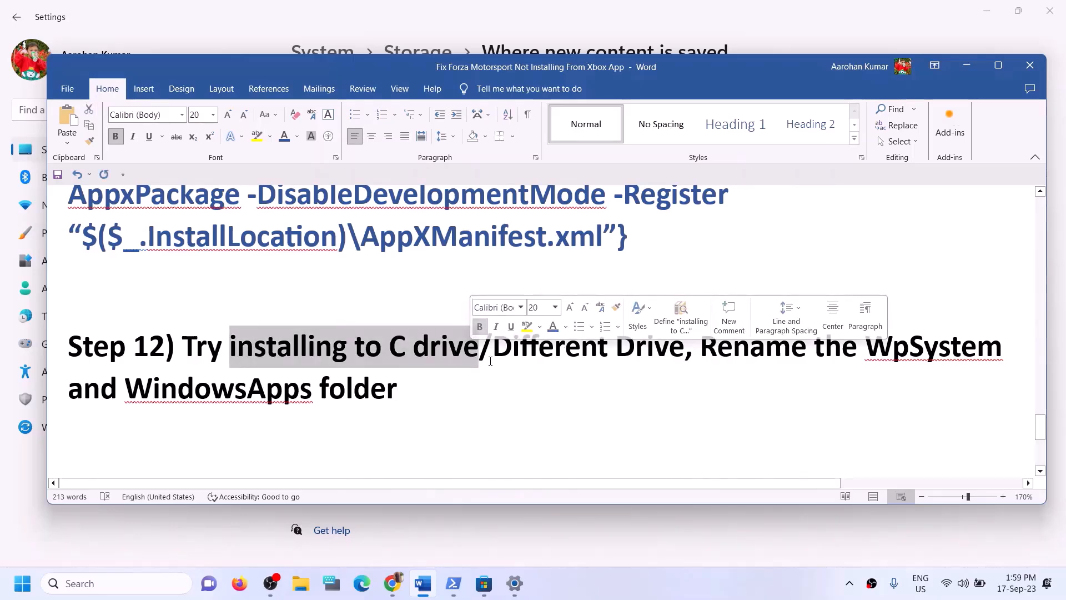
left_click(492, 355)
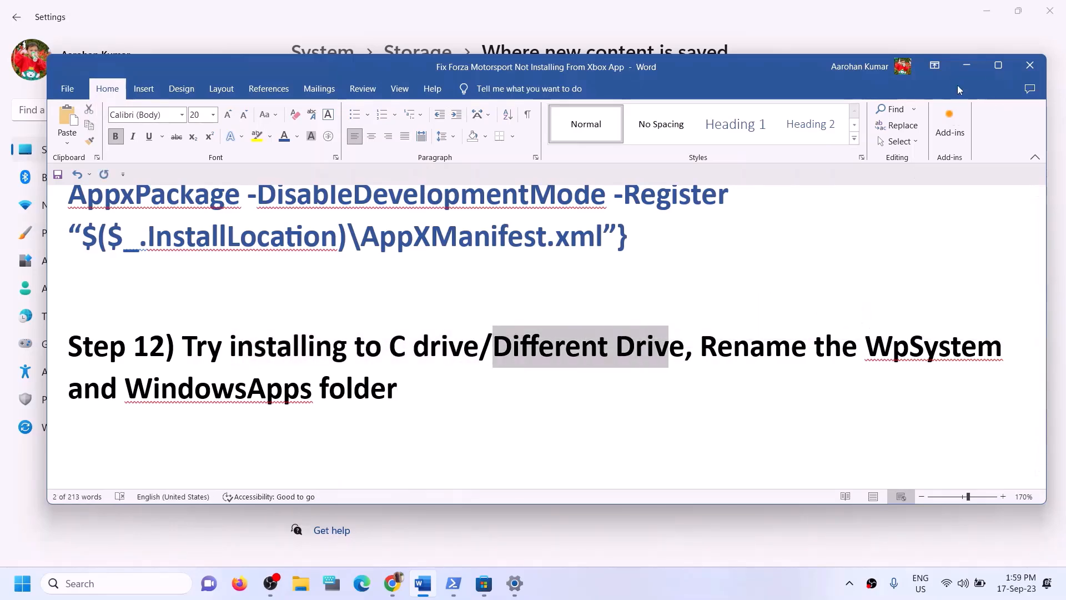
left_click(964, 67)
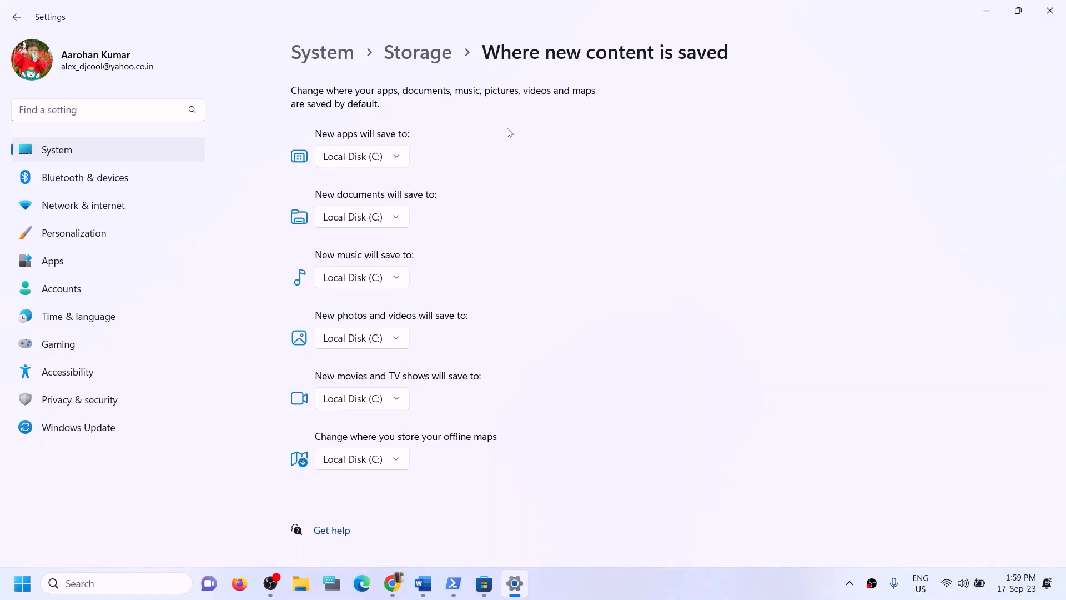
Choose Local Disk (D:) as the save location for new apps, closing the File Explorer window of that drive
left_click(399, 155)
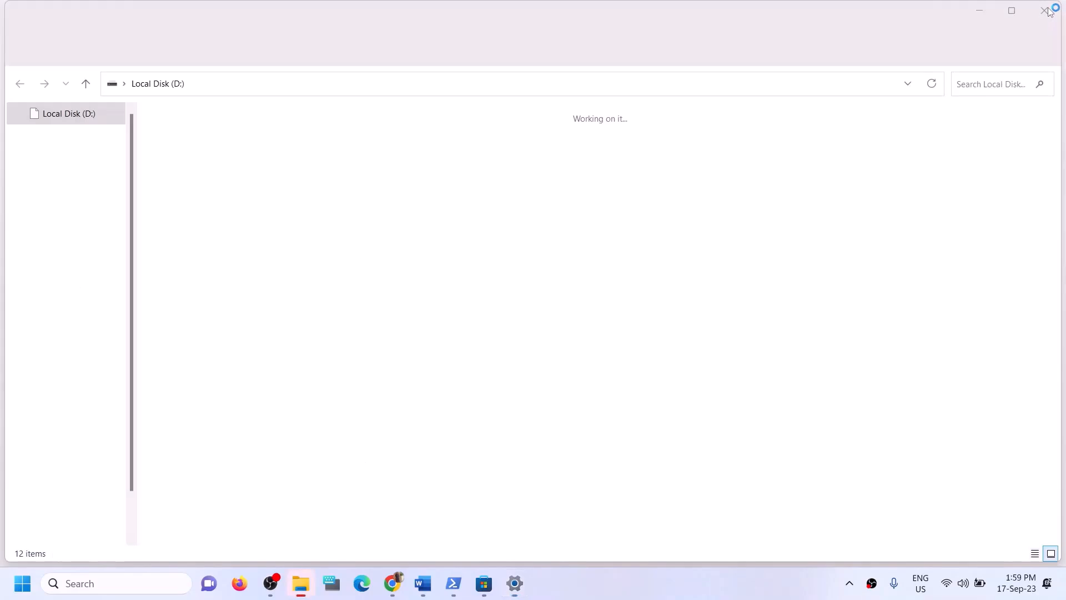
left_click(1049, 11)
left_click(397, 159)
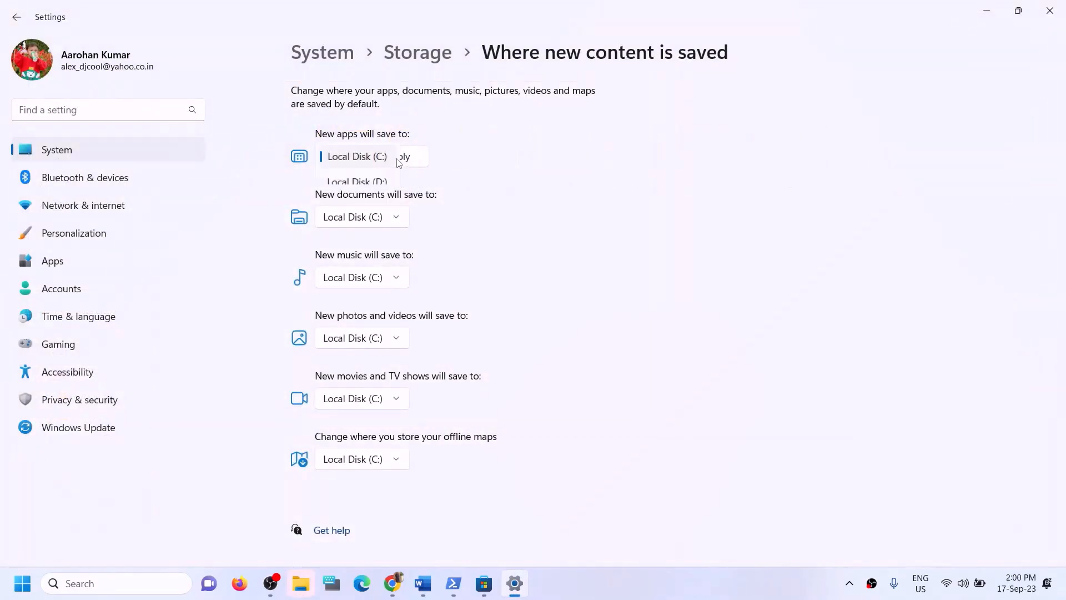
left_click(363, 183)
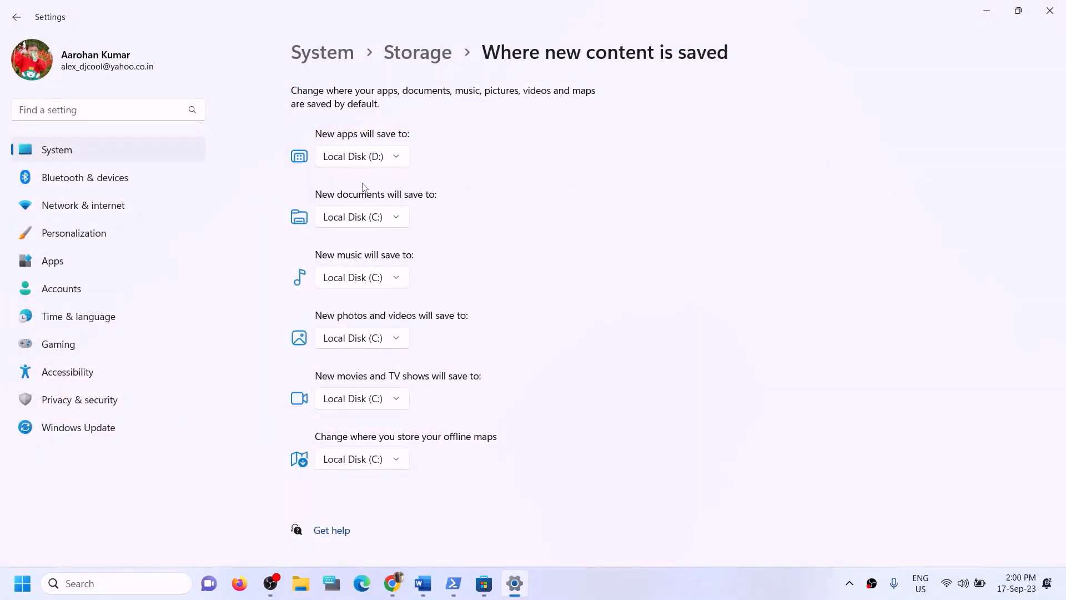
Switch the save location for new apps to Local Disk (C:) and apply it
left_click(397, 160)
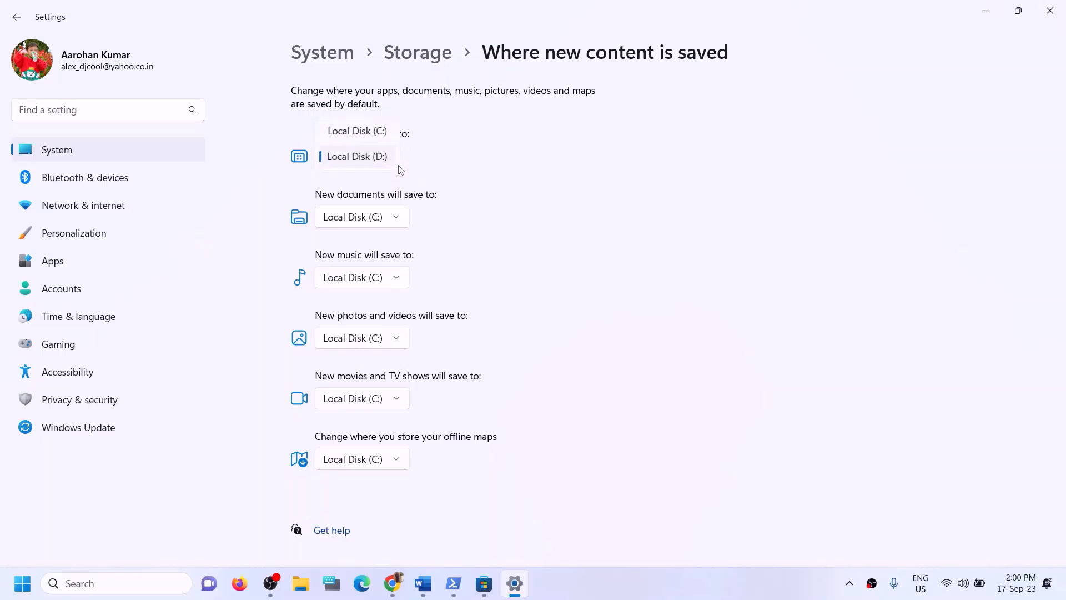
left_click(382, 135)
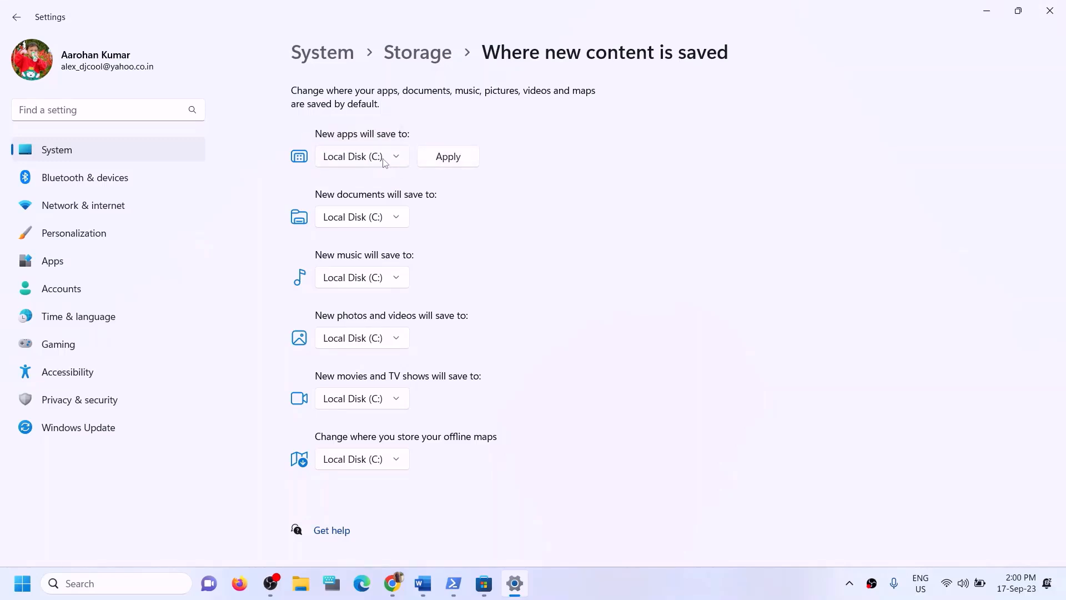
left_click(430, 162)
Set new apps to save to Local Disk (D:), apply the change, and close Settings
left_click(392, 160)
left_click(369, 181)
left_click(448, 161)
left_click(401, 165)
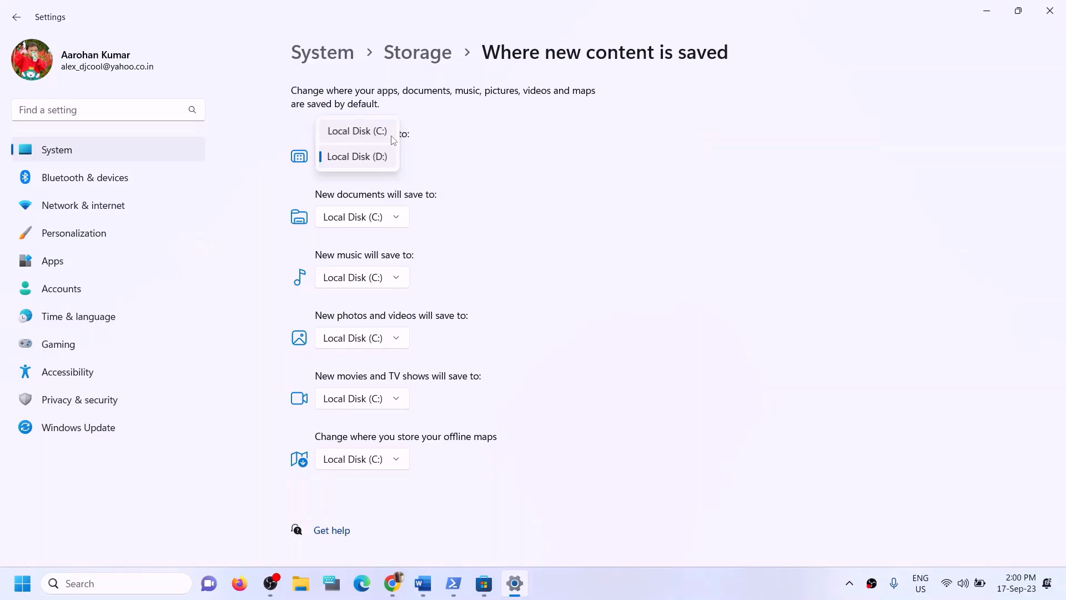
left_click(493, 166)
left_click(1050, 10)
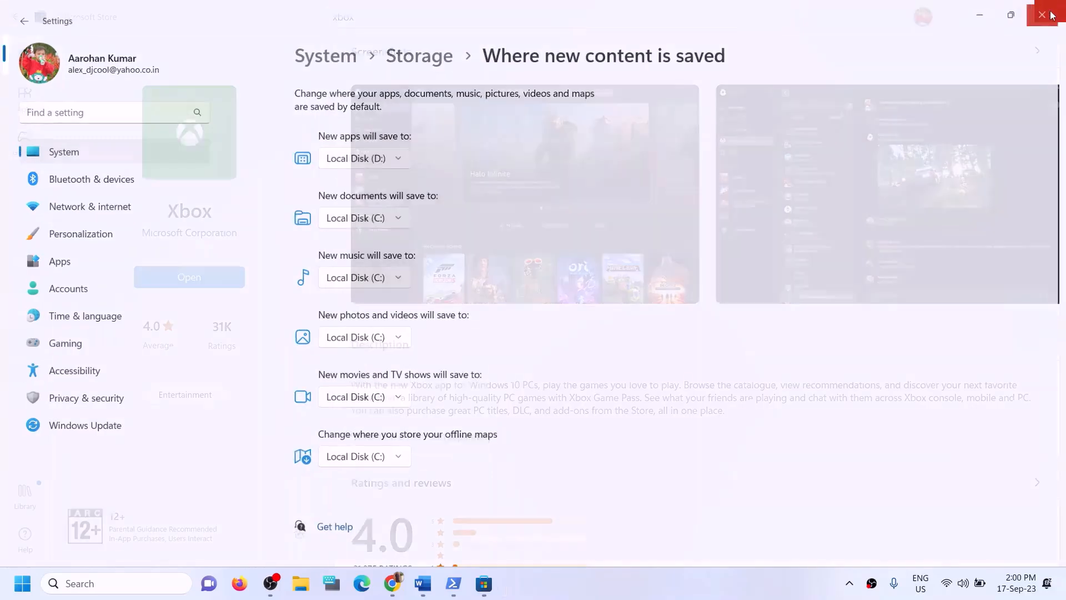
Return to the Word document and highlight the Step 12 instruction "Rename the WpSystem and WindowsApps folder"
left_click(422, 583)
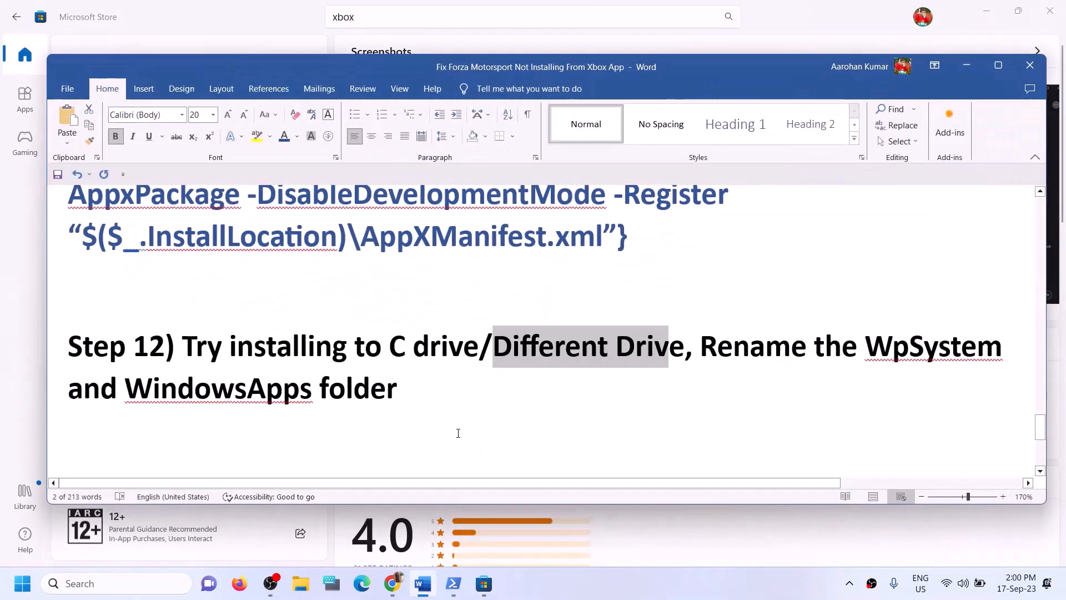
left_click(277, 345)
left_click_drag(215, 346, 608, 346)
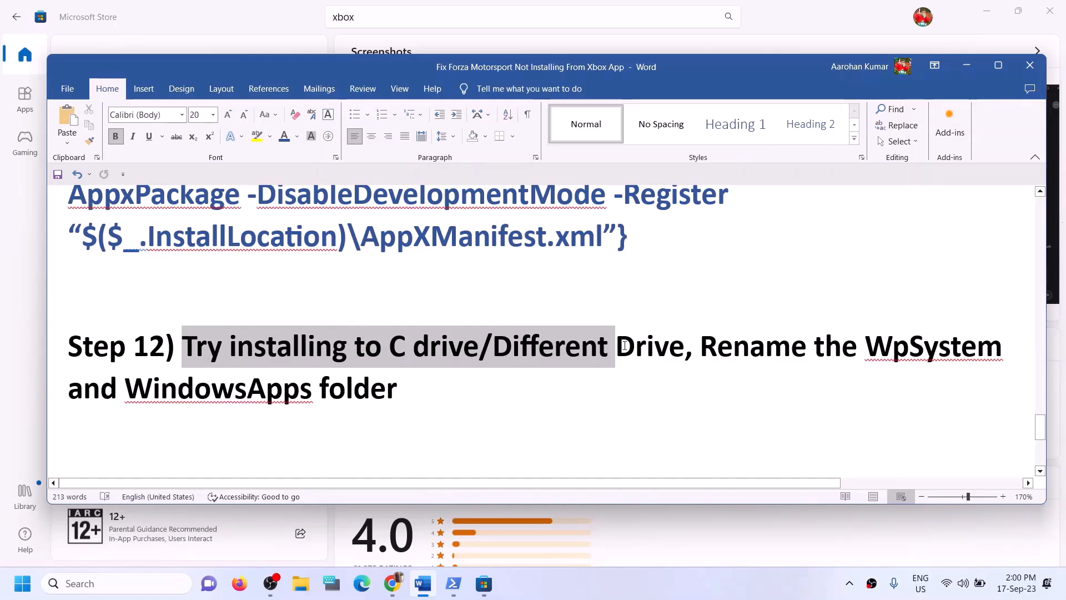
left_click(628, 349)
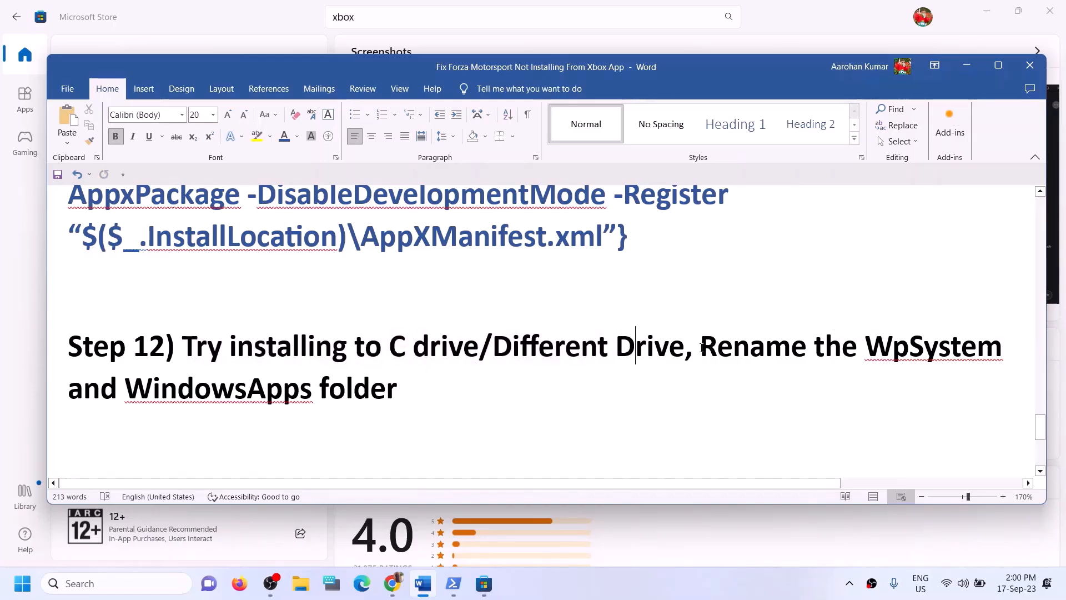
left_click_drag(701, 349, 926, 392)
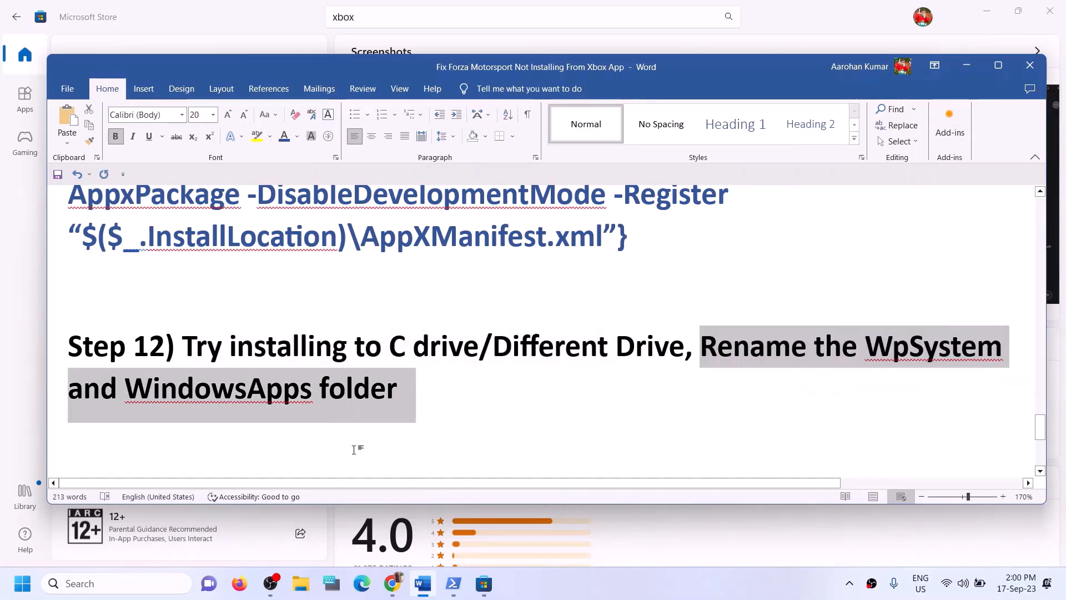
left_click(149, 411)
left_click(59, 389)
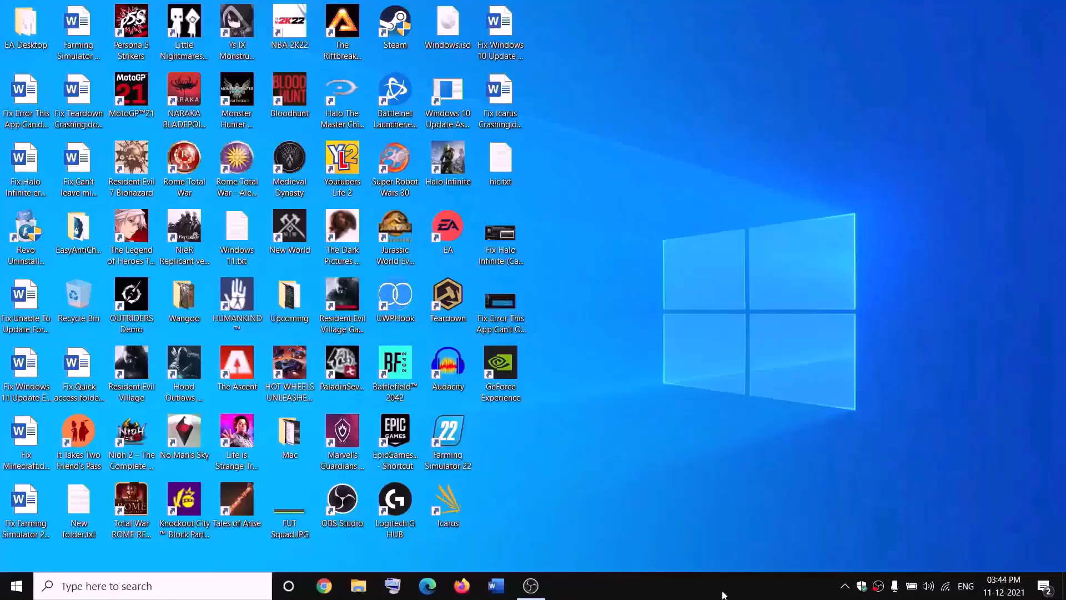
Open the New Volume (D:) drive in File Explorer and locate the WpSystem folder
left_click(364, 584)
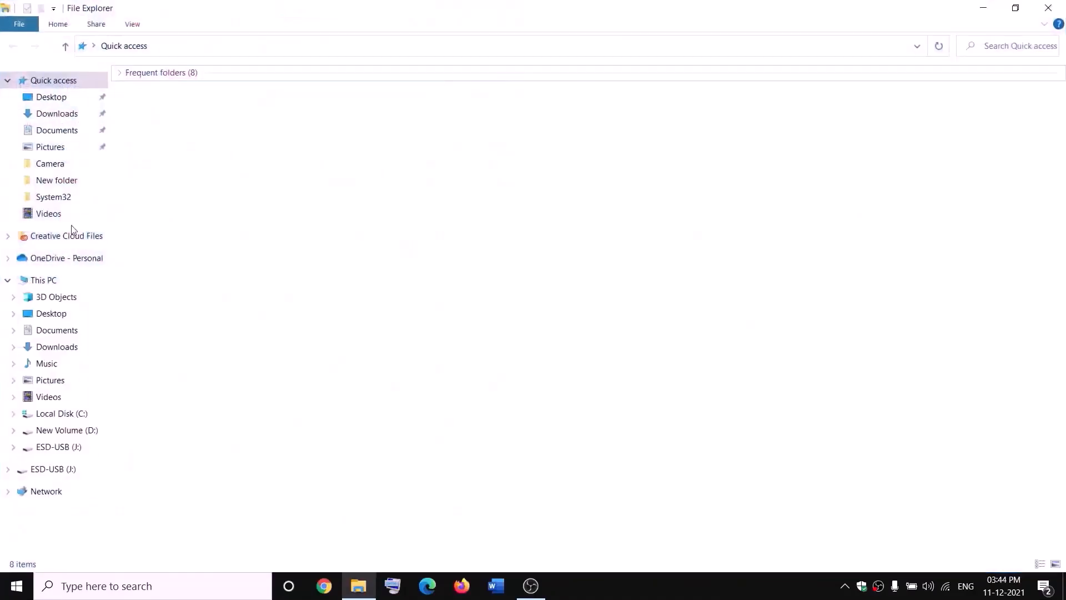
left_click(53, 282)
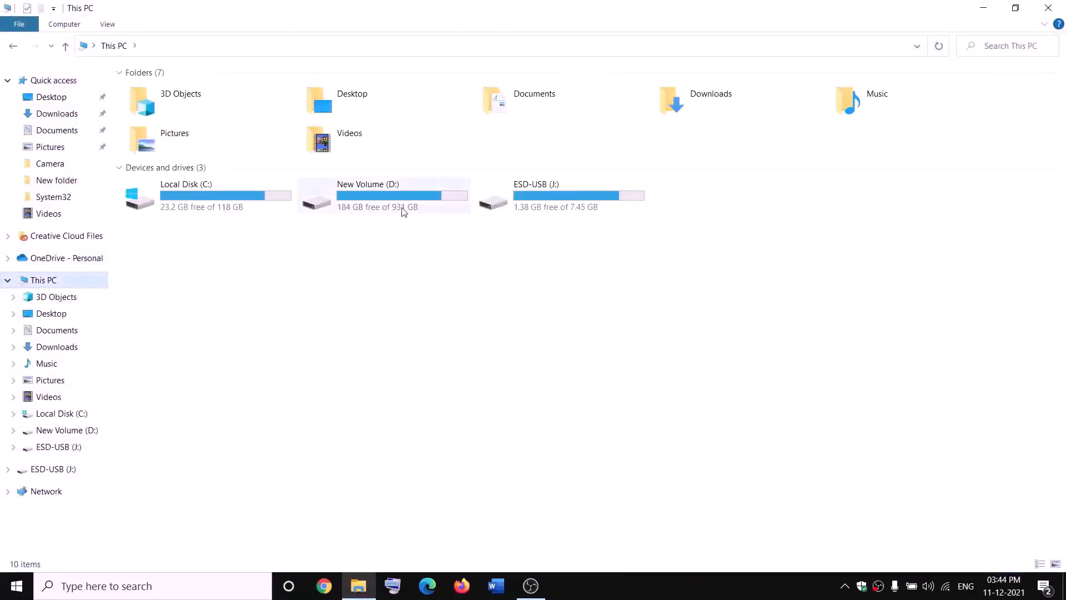
double_click(398, 207)
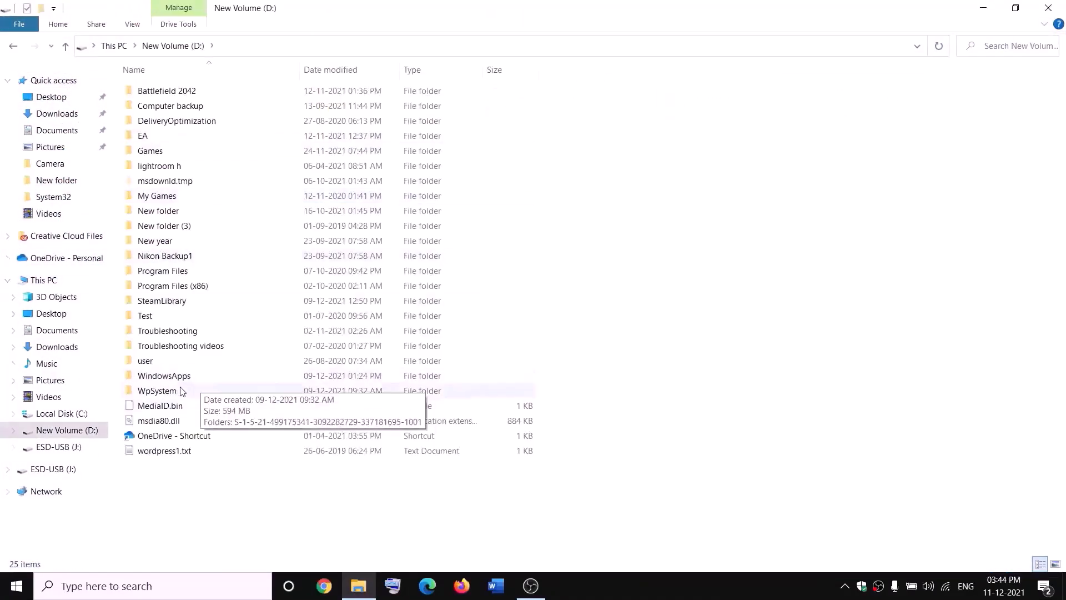
left_click(161, 390)
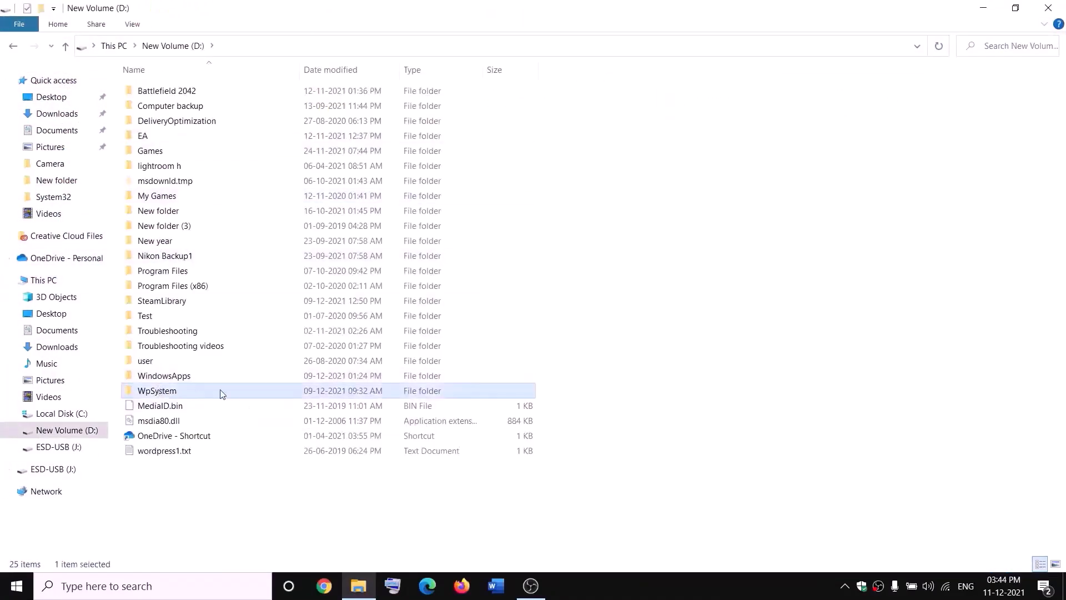
right_click(173, 393)
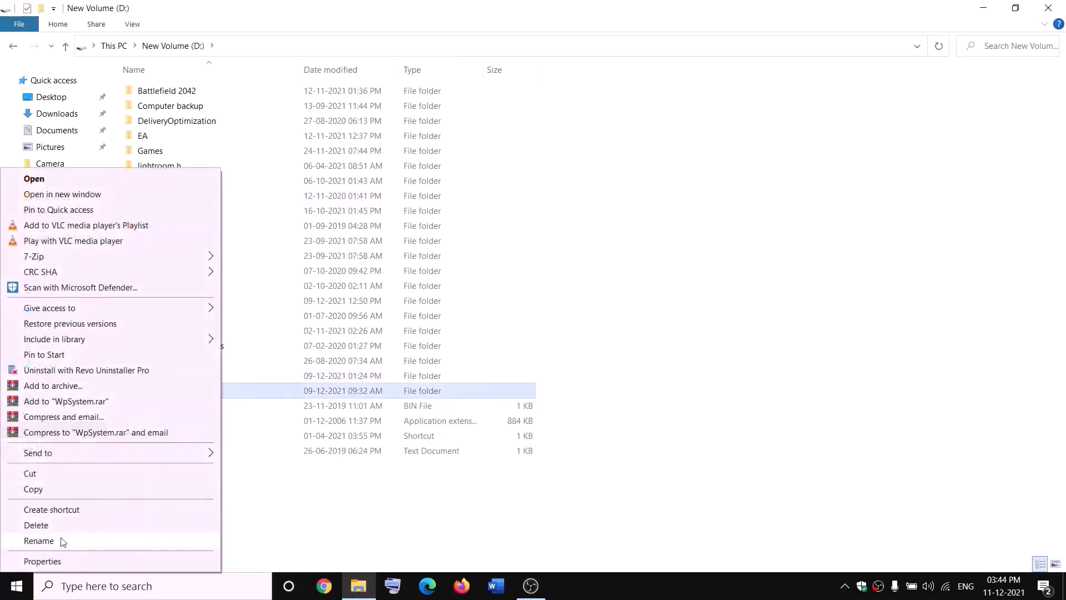
left_click(336, 504)
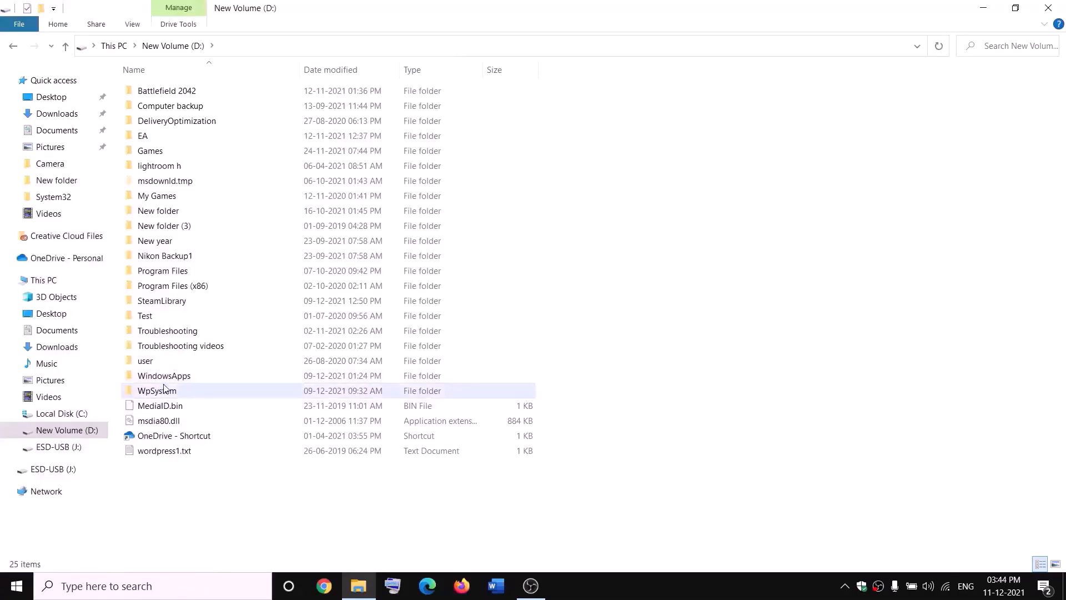
Open the advanced security settings of the WpSystem folder from its properties
mouse_move(154, 394)
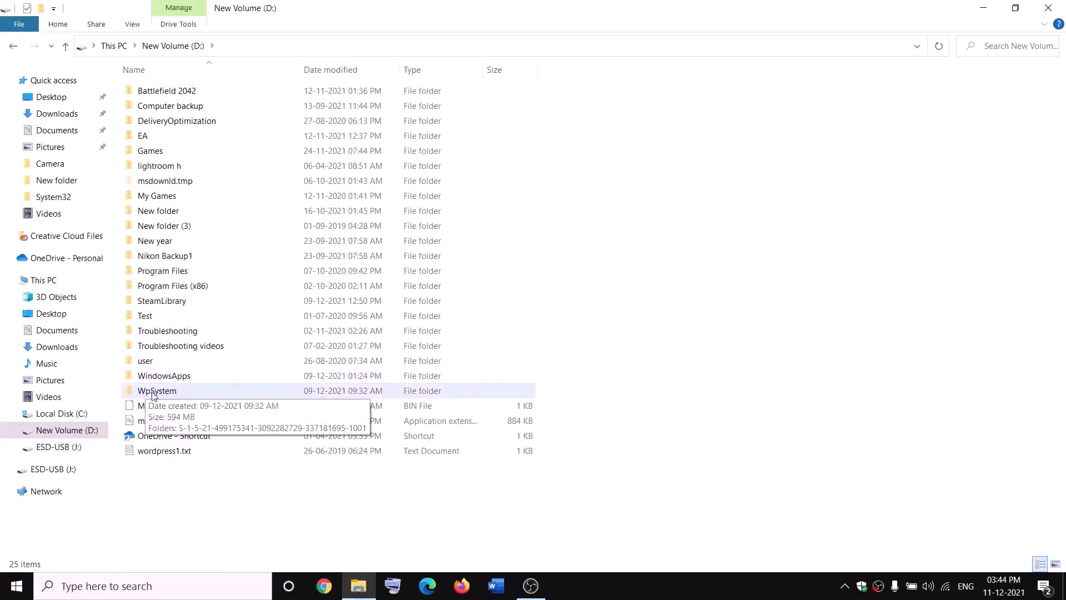
right_click(156, 394)
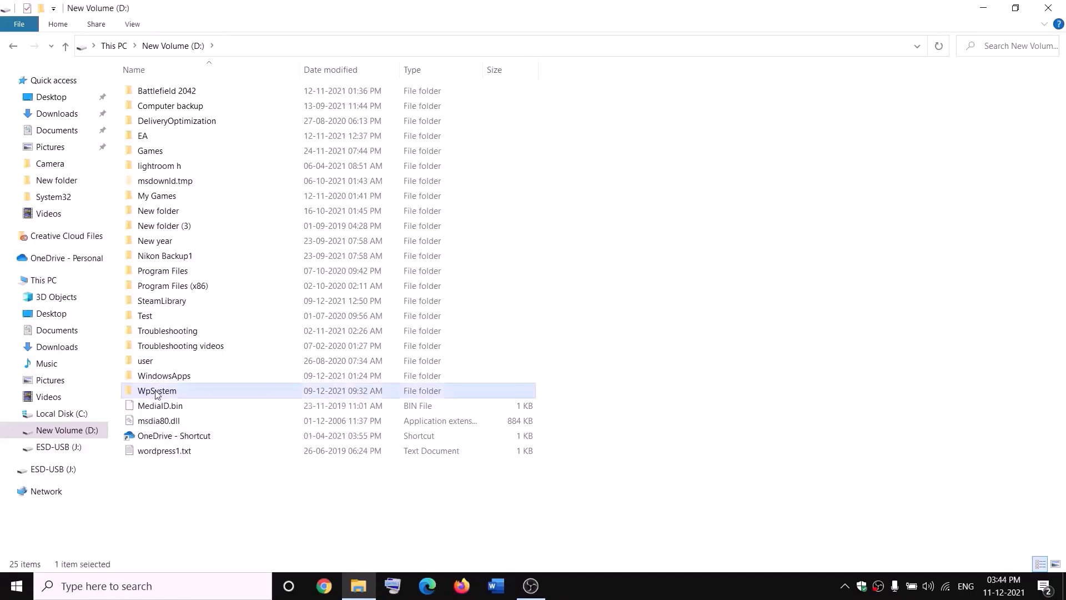
left_click(53, 560)
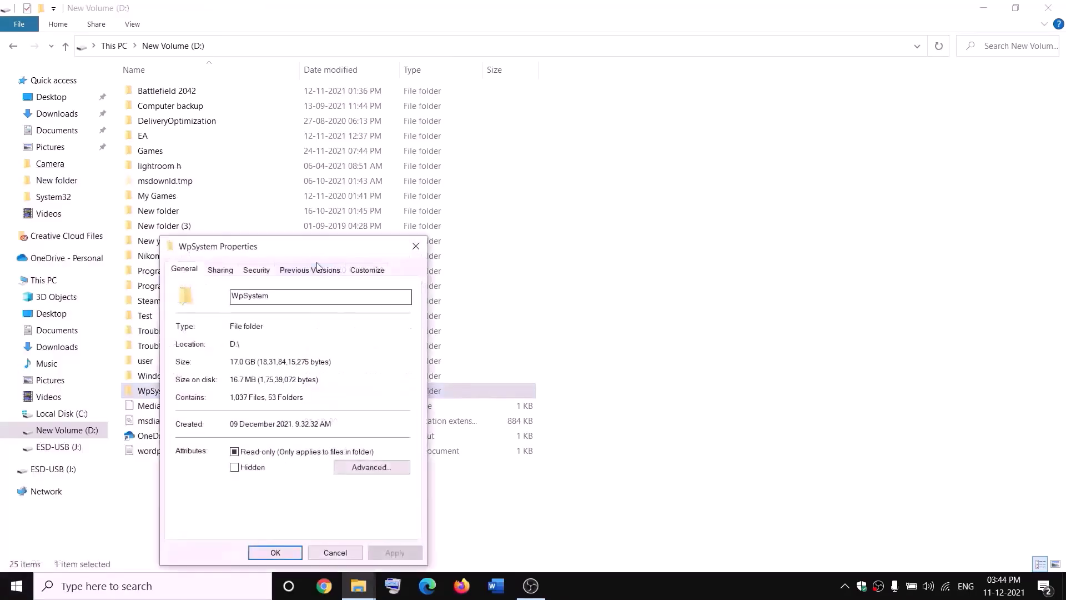
left_click_drag(322, 245, 411, 156)
left_click(396, 179)
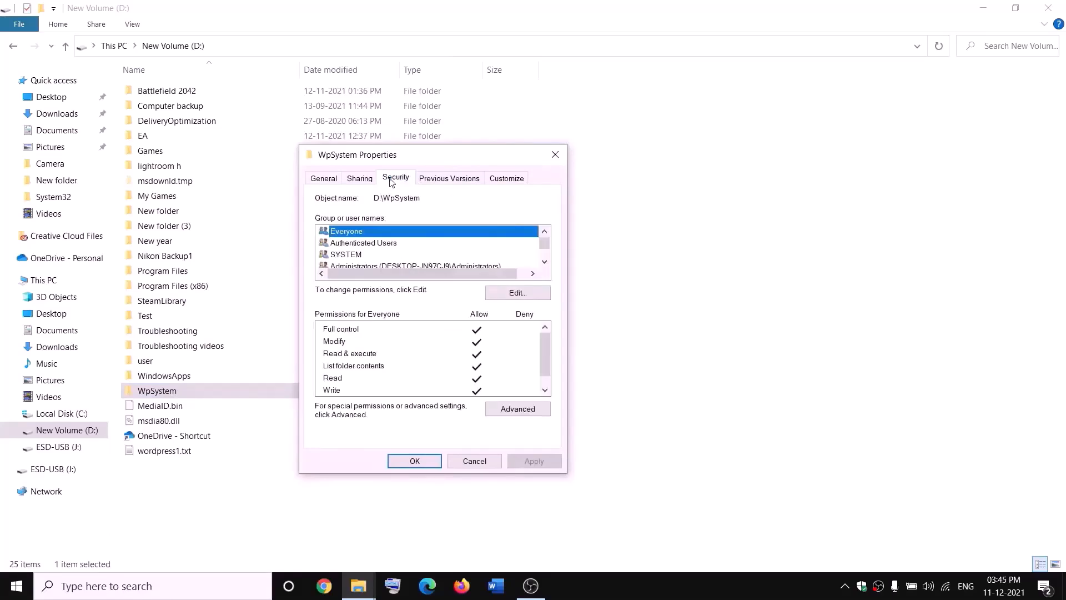
left_click(527, 408)
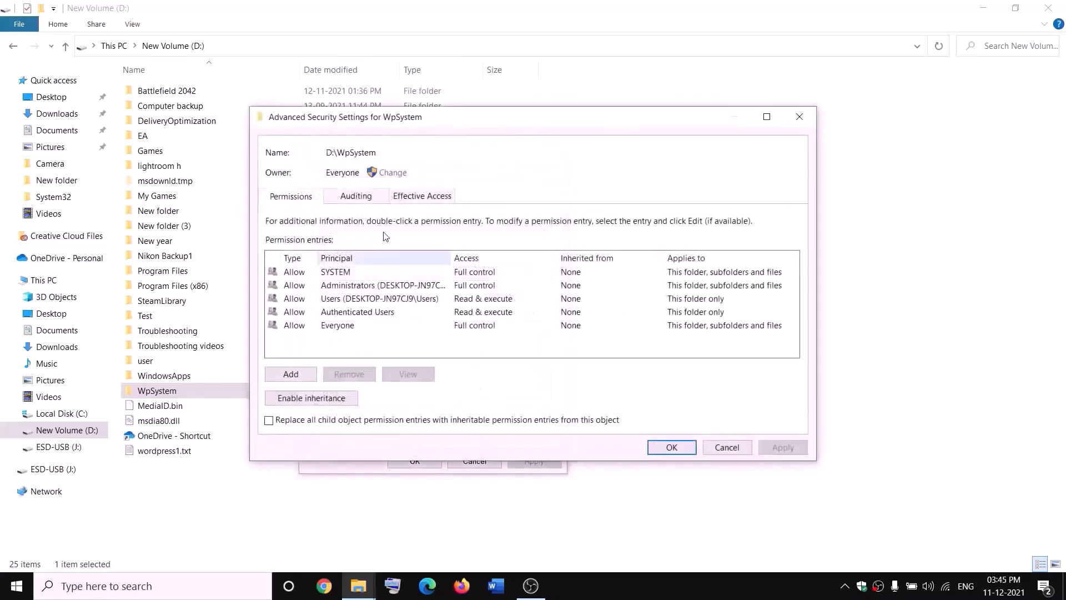
Change the WpSystem folder's owner to Everyone, with the owner replaced on subcontainers and objects, and apply it
left_click(392, 173)
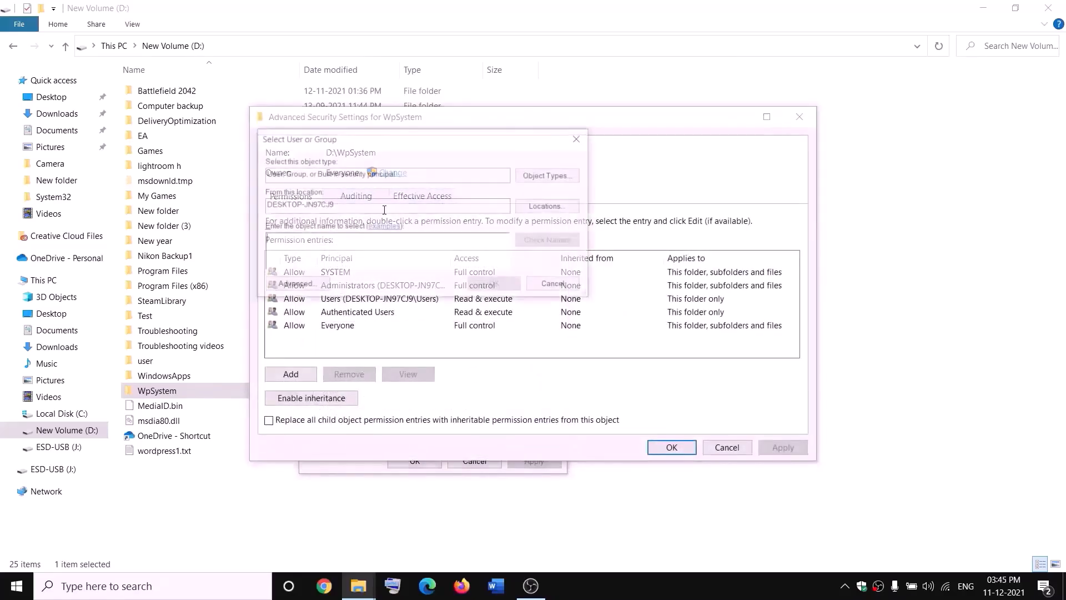
type("e")
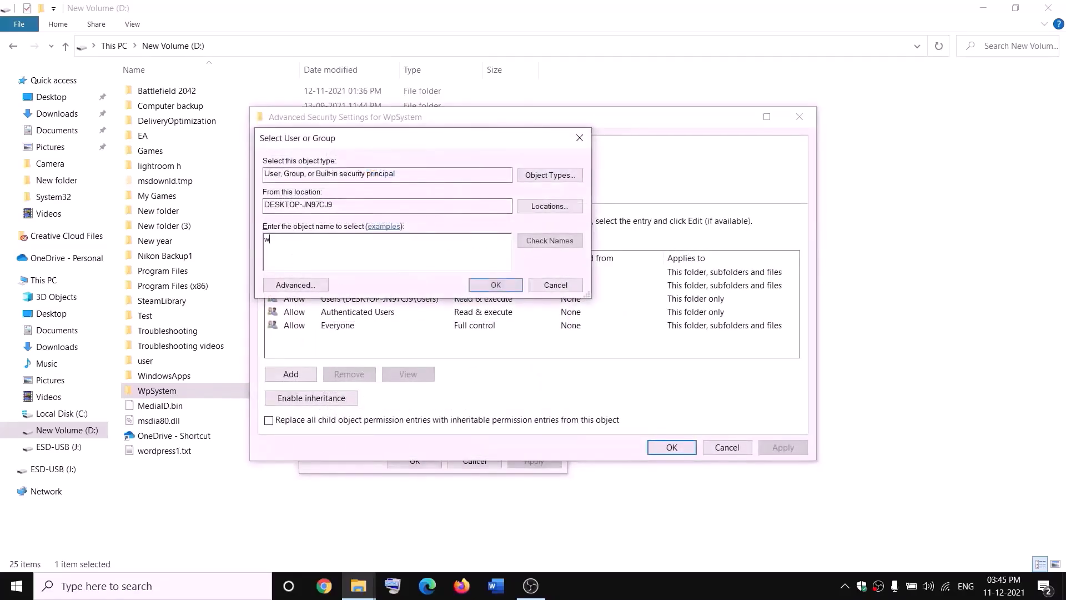
key("BackSpace")
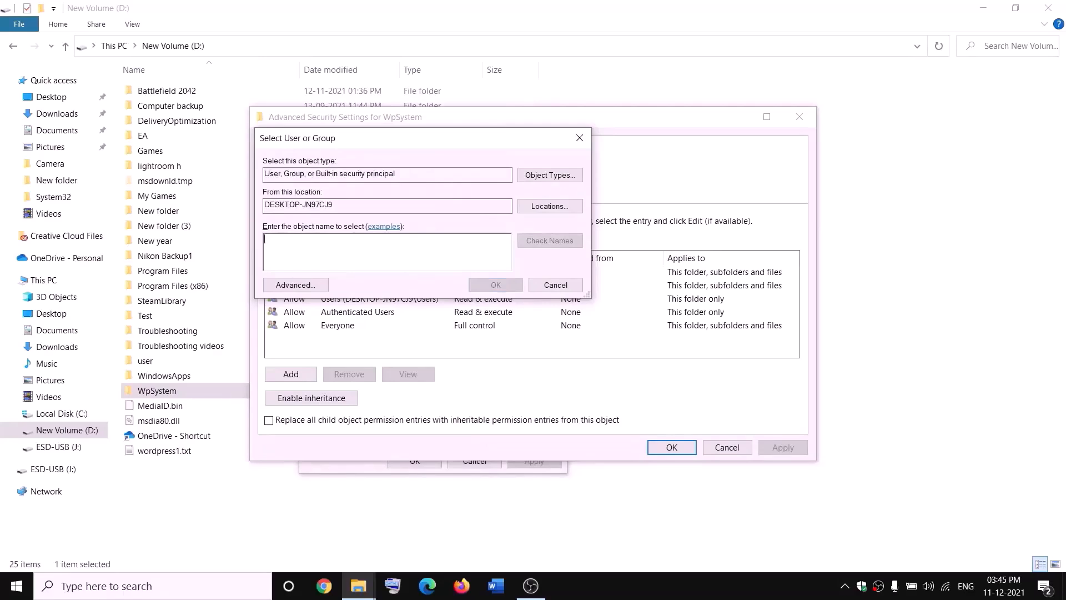
type("everyone")
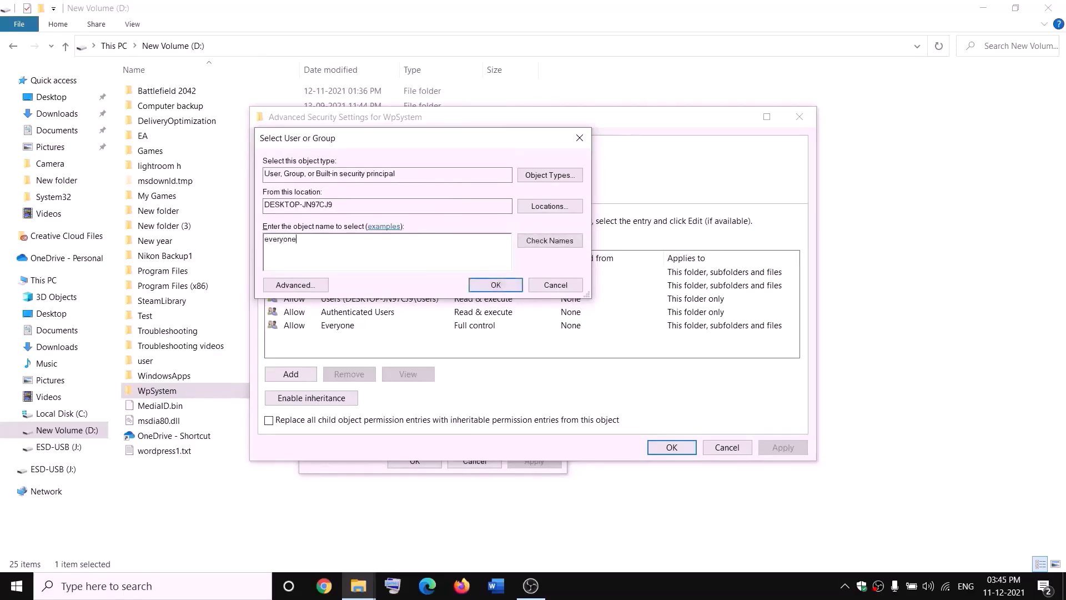
left_click_drag(305, 247, 266, 245)
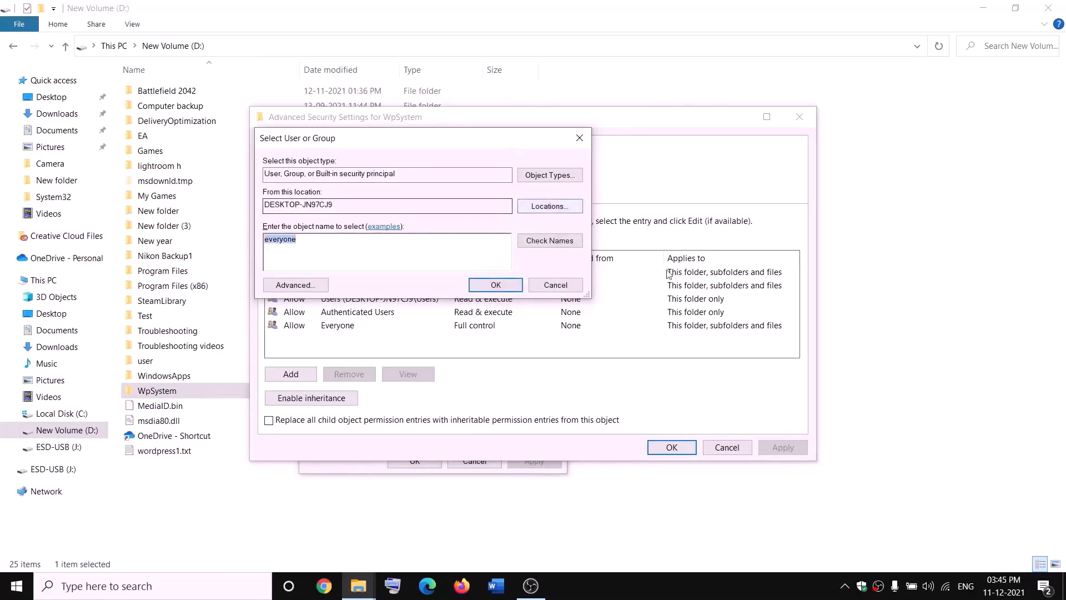
left_click(556, 246)
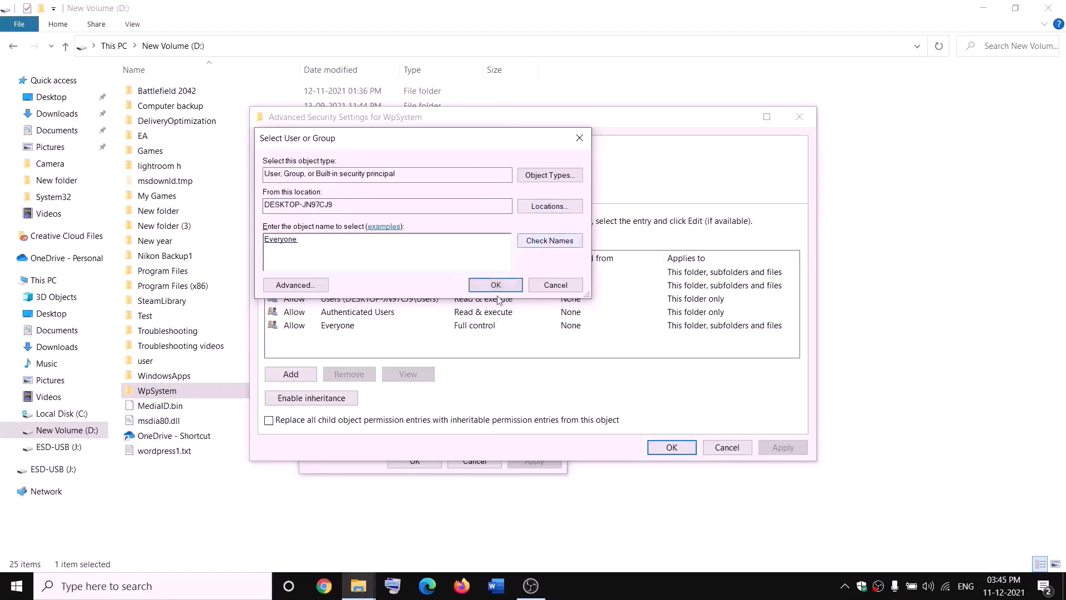
left_click(496, 285)
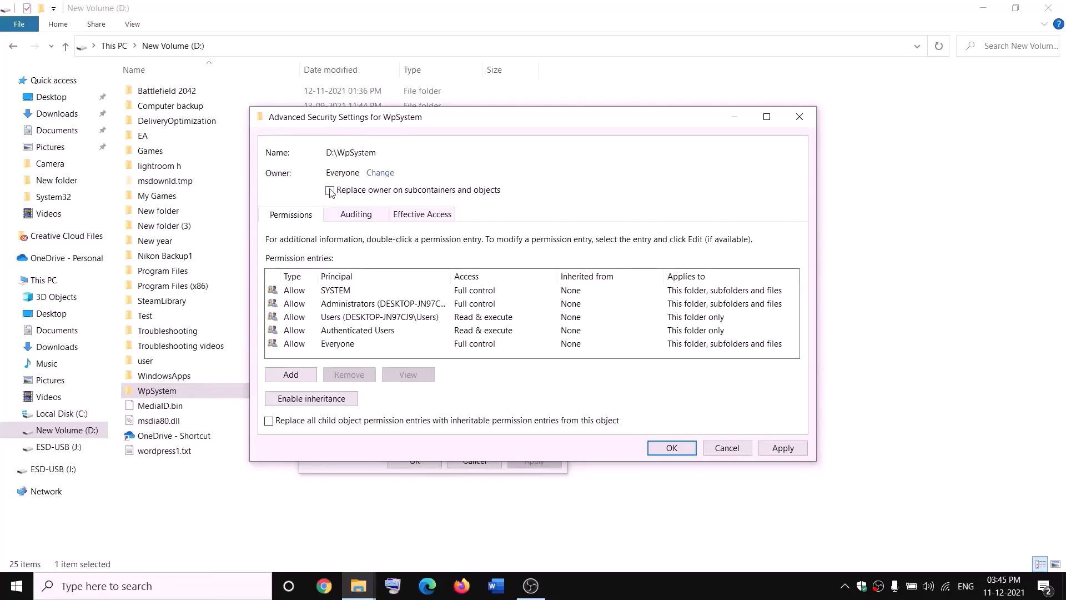
left_click(782, 447)
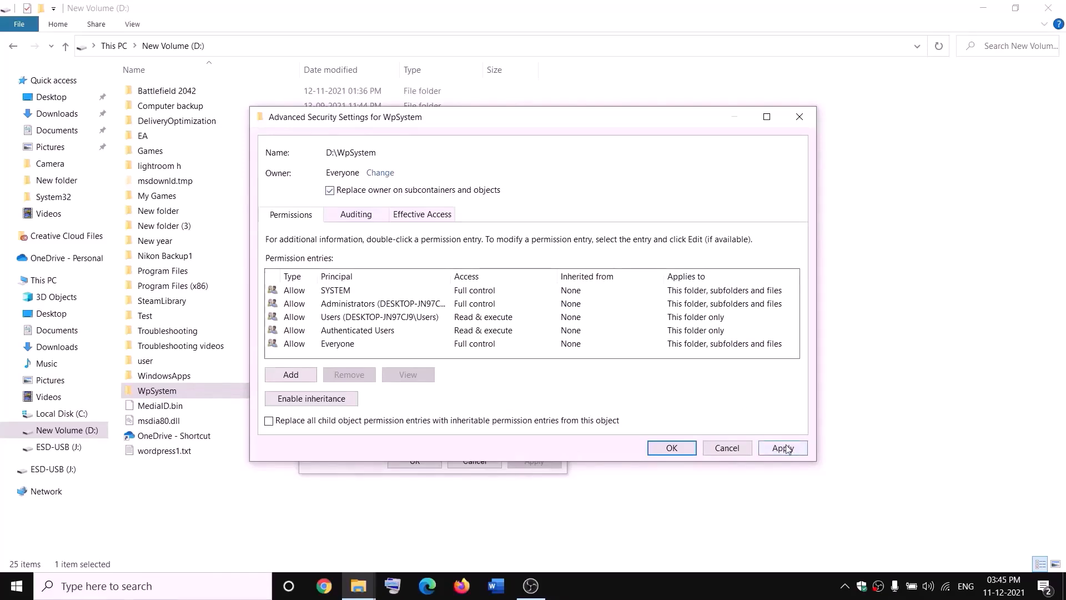
Close the WpSystem security and properties dialogs and reopen the folder's advanced security settings
left_click(670, 447)
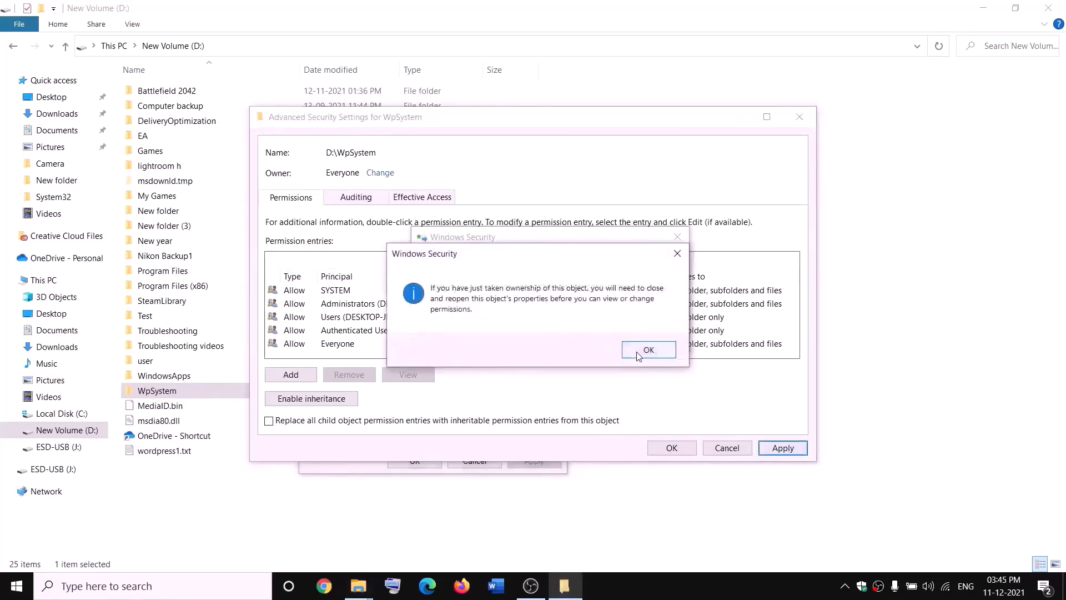
left_click(640, 351)
left_click(418, 459)
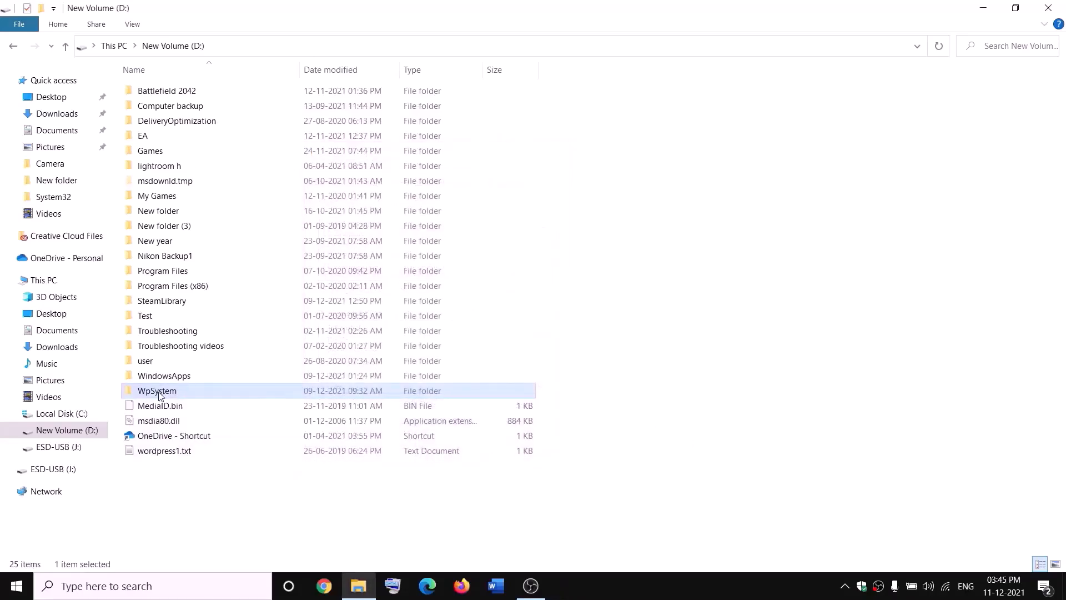
right_click(219, 392)
left_click(63, 561)
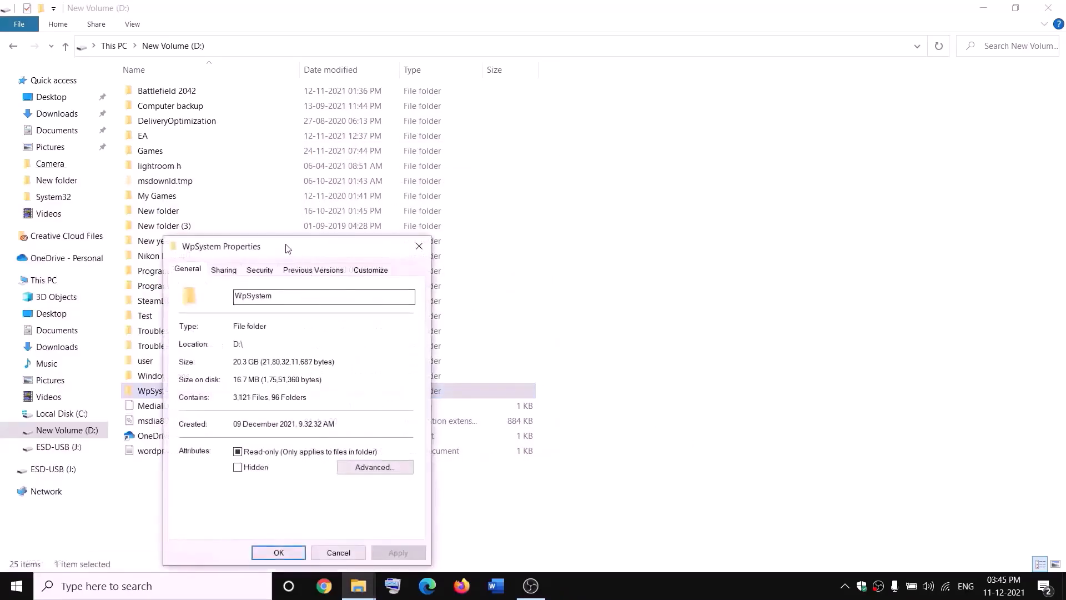
left_click_drag(285, 245, 411, 180)
left_click(392, 203)
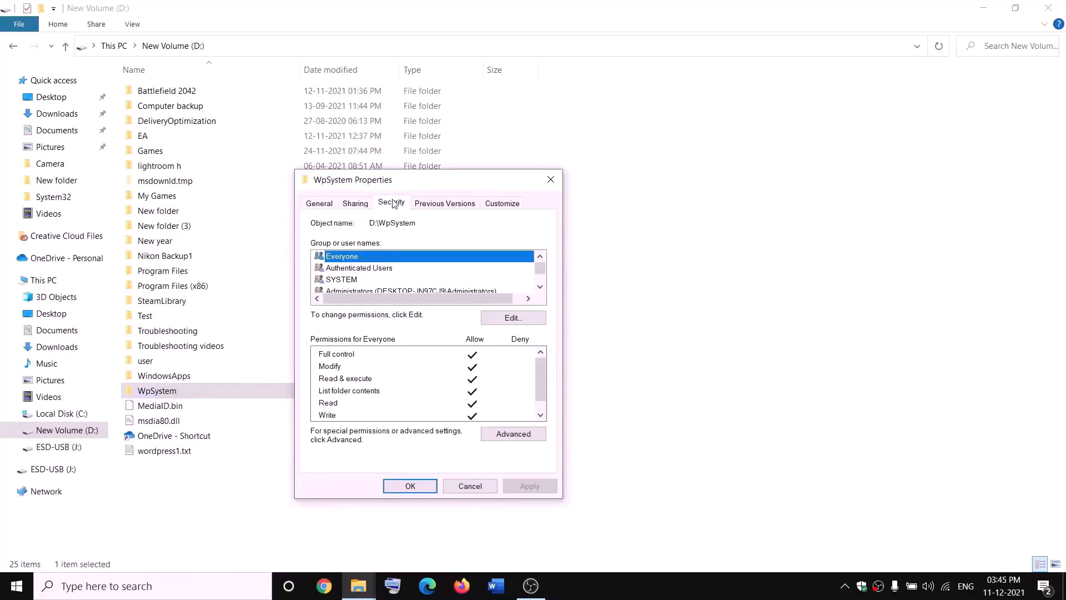
left_click(517, 436)
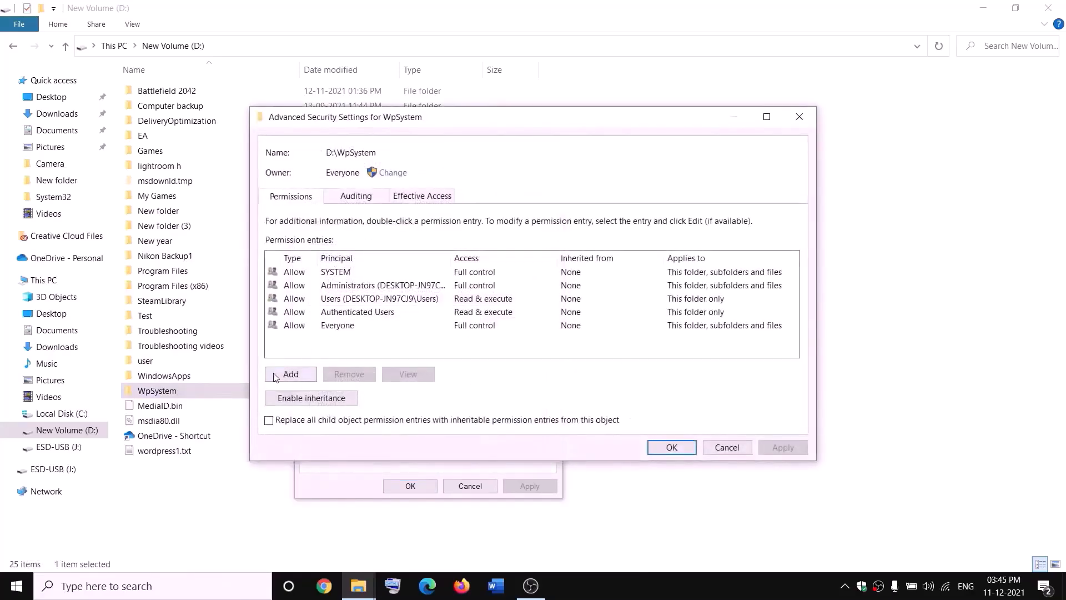
Add a permission entry giving Everyone full control of the WpSystem folder, apply it and close the folder's properties
left_click(291, 374)
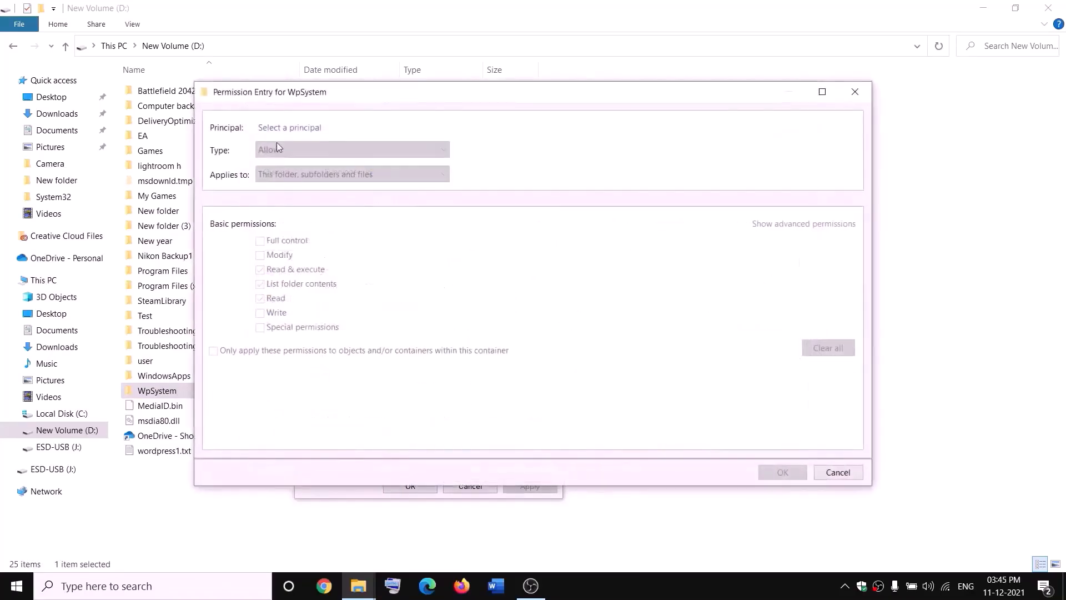
left_click(289, 127)
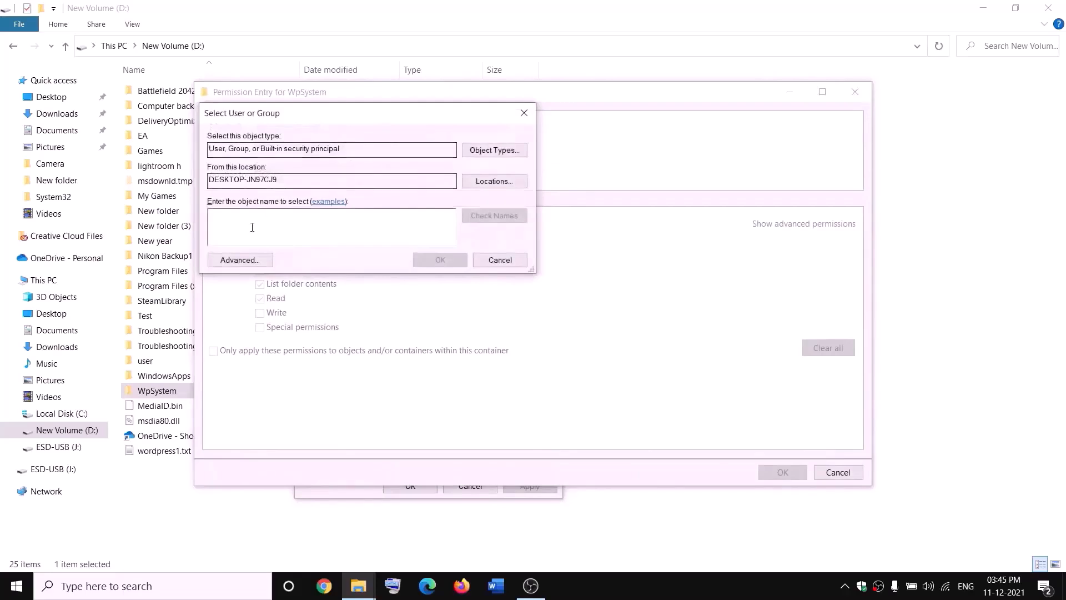
type("everyone")
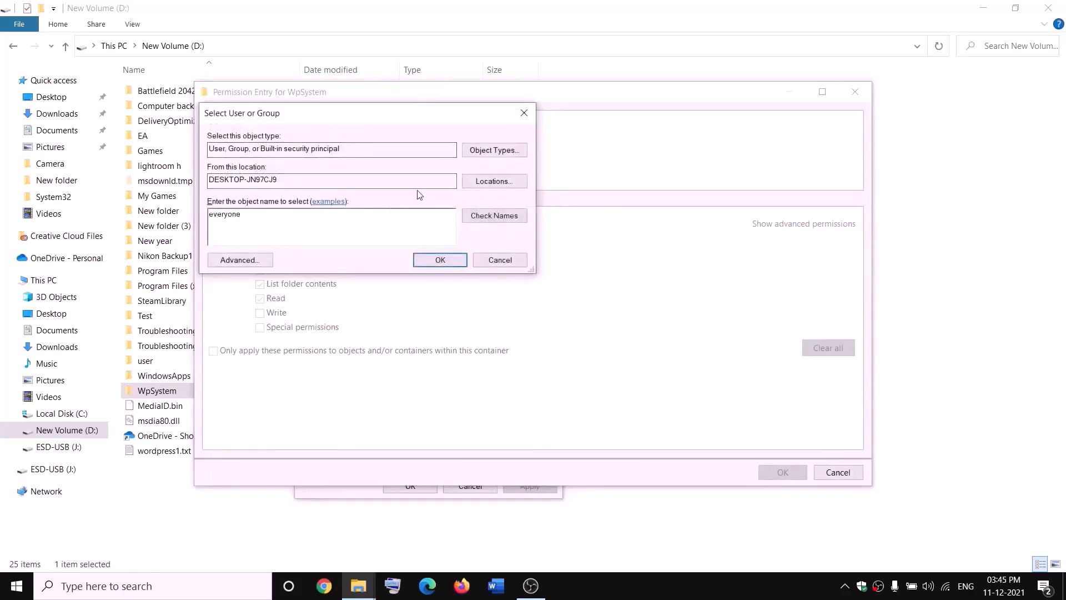
left_click(489, 216)
left_click(440, 260)
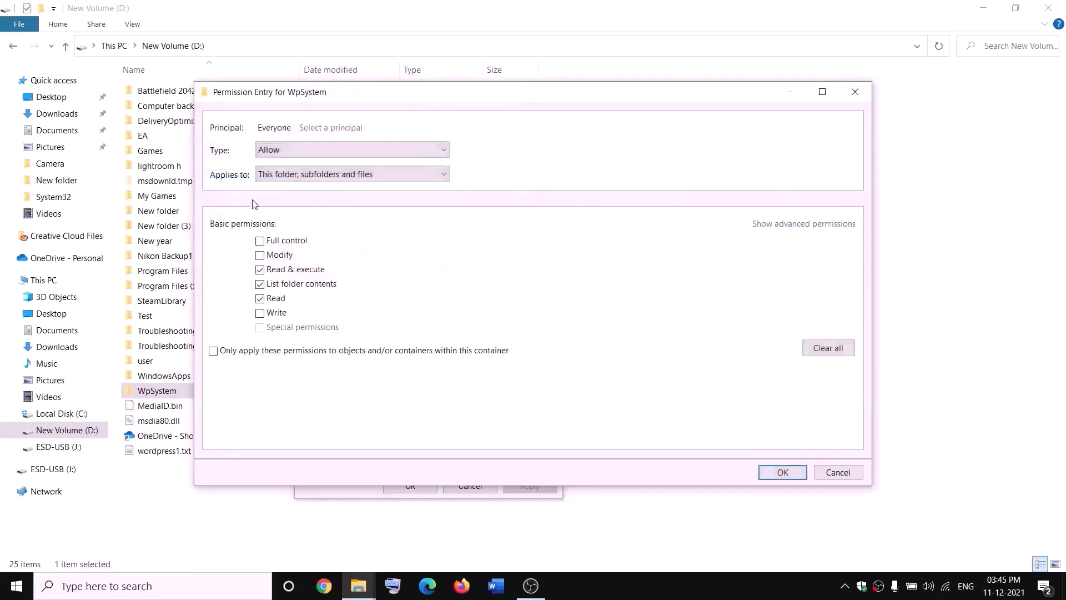
left_click(260, 242)
left_click(783, 472)
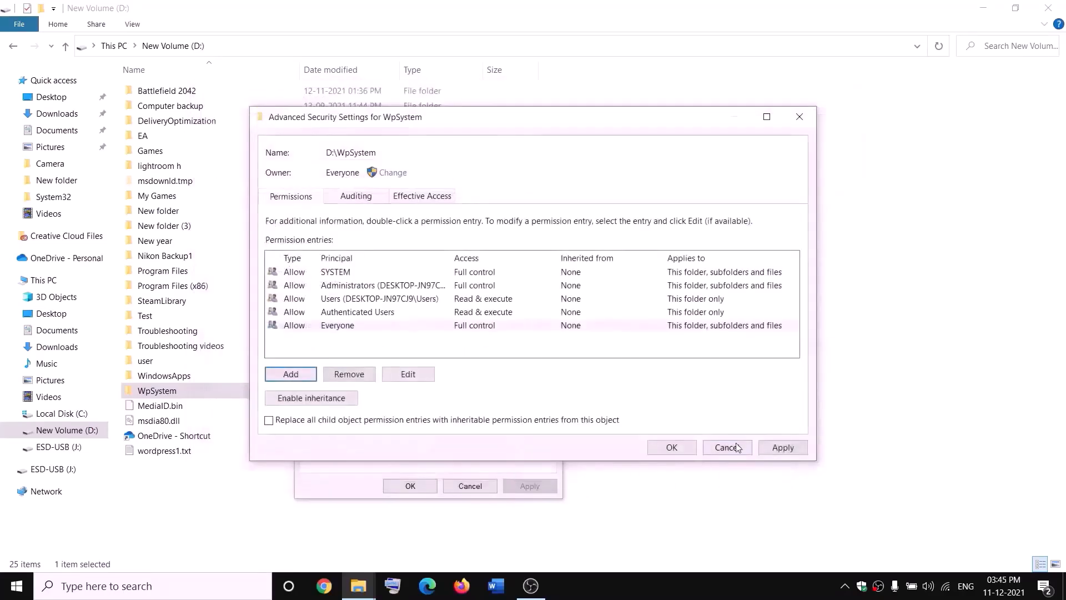
left_click(780, 448)
left_click(670, 447)
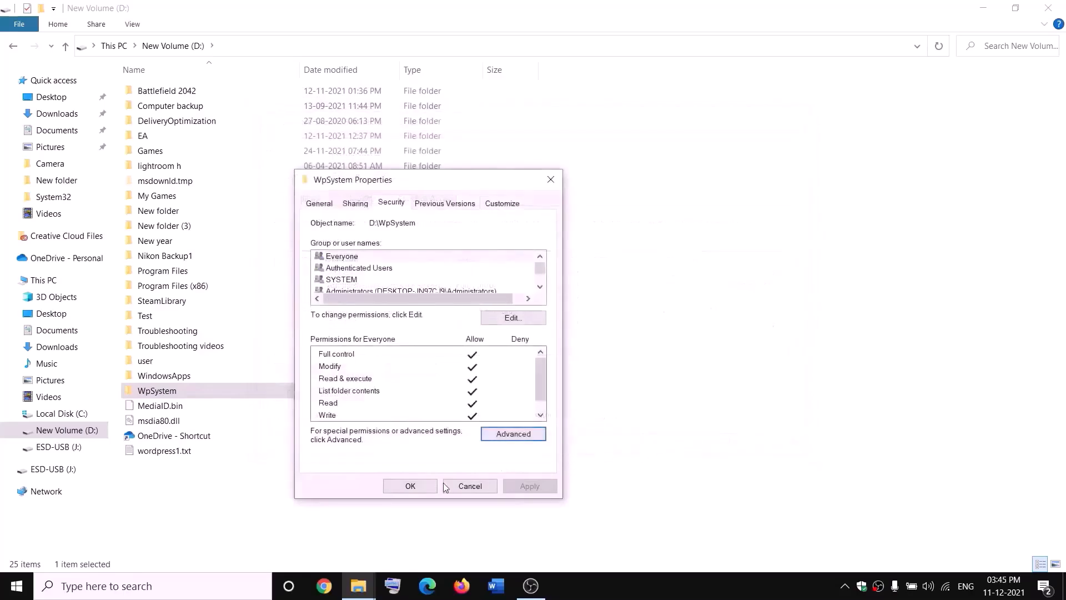
left_click(410, 486)
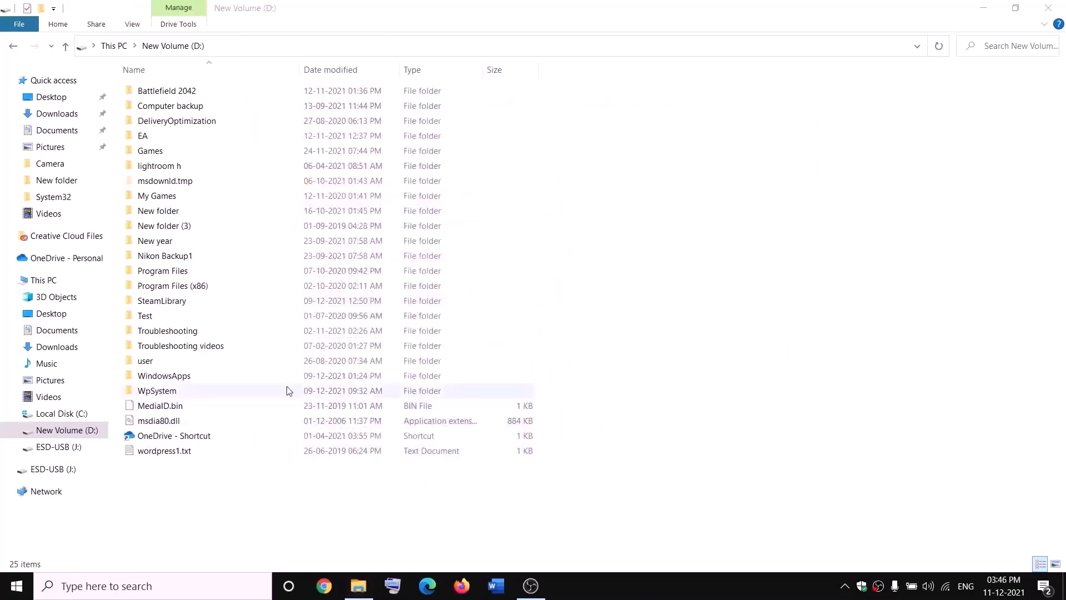
Rename the WpSystem folder as WpSystem.old
right_click(178, 392)
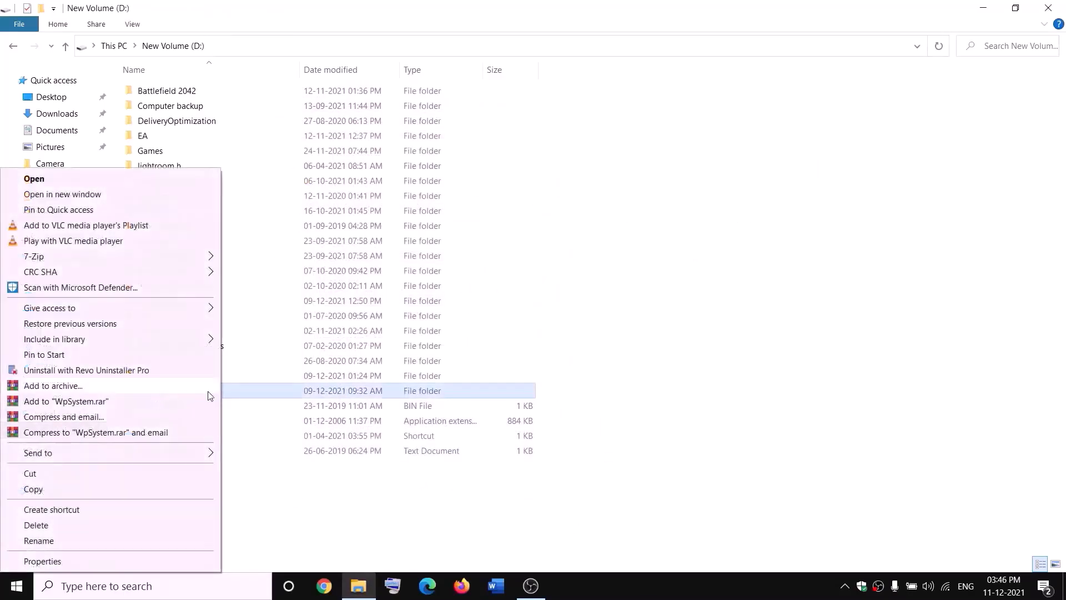
left_click(43, 543)
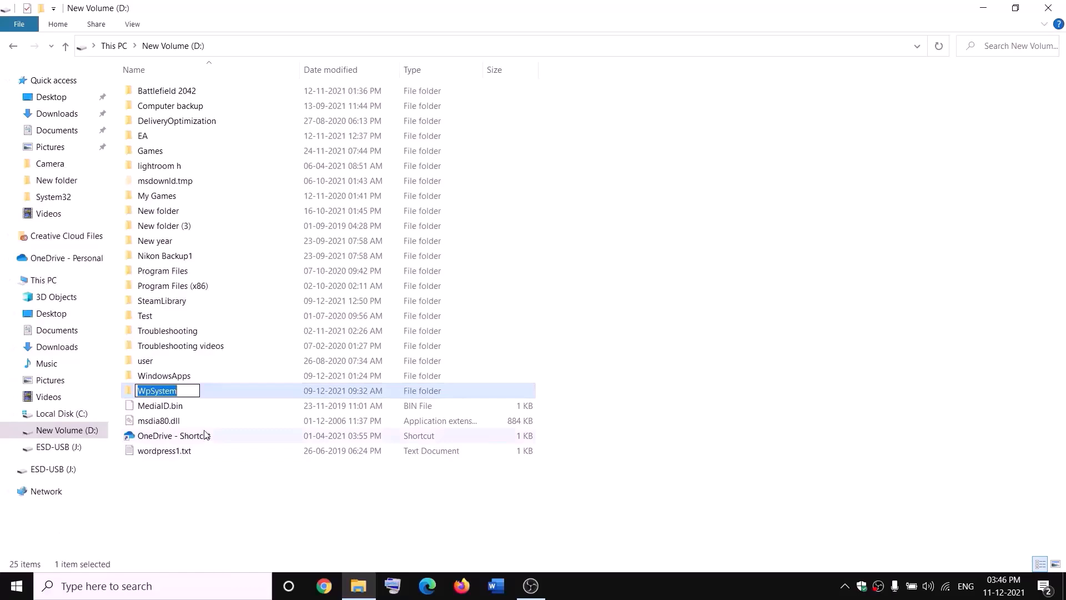
key("End")
type(".ol")
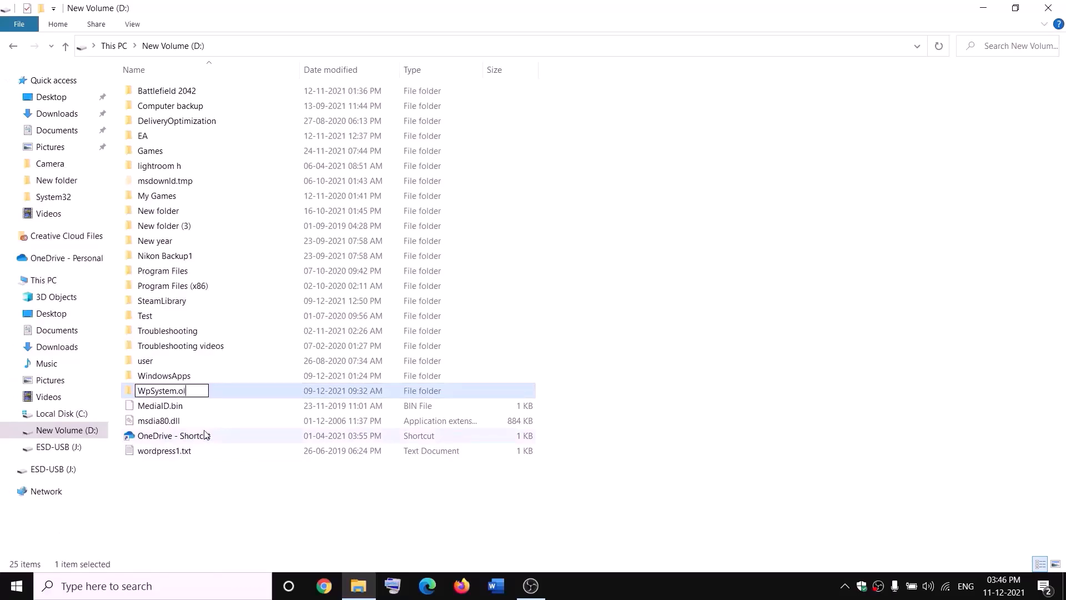
type("d")
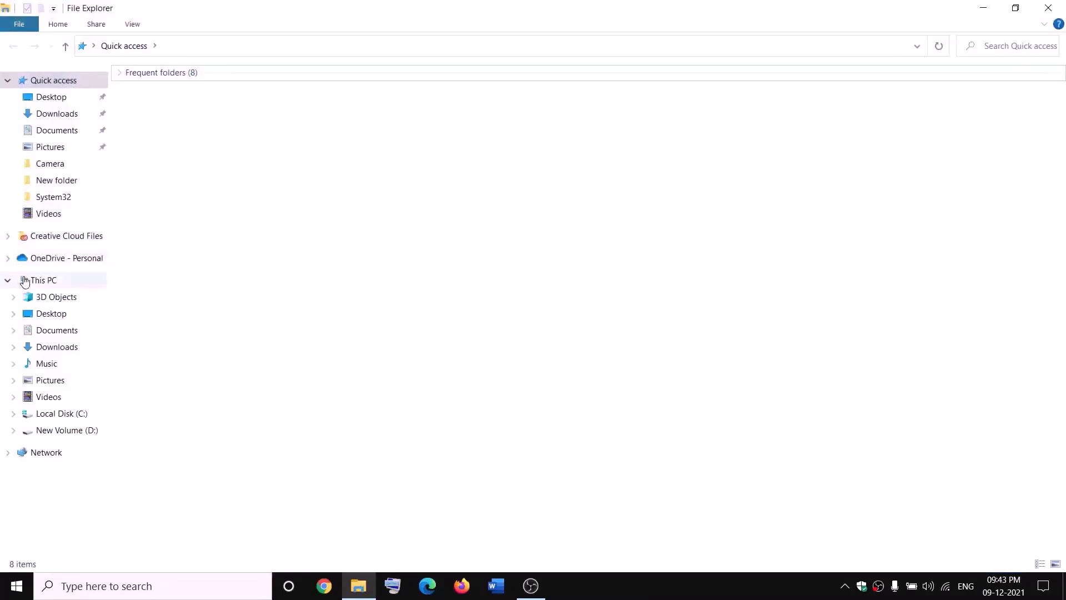
Open the New Volume (D:) drive and bring up the advanced security settings of its WindowsApps folder
left_click(24, 279)
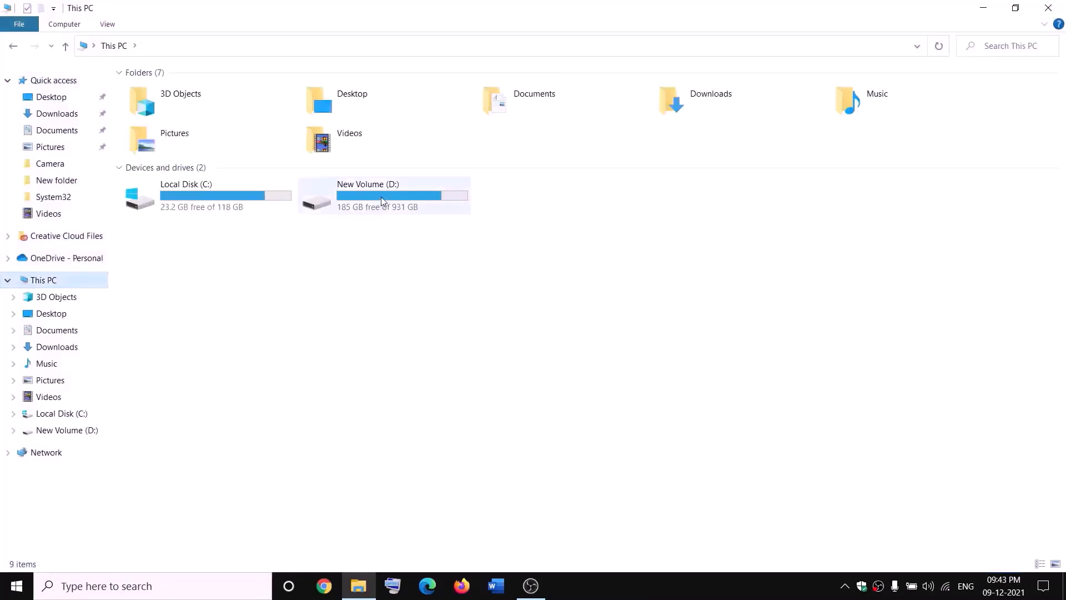
double_click(382, 201)
left_click(189, 375)
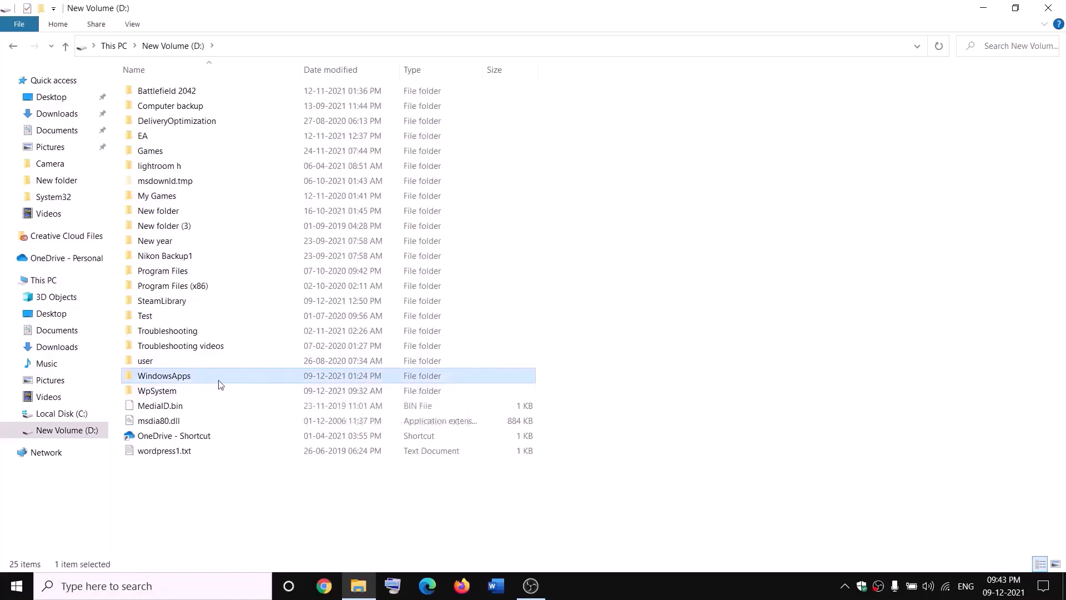
right_click(201, 378)
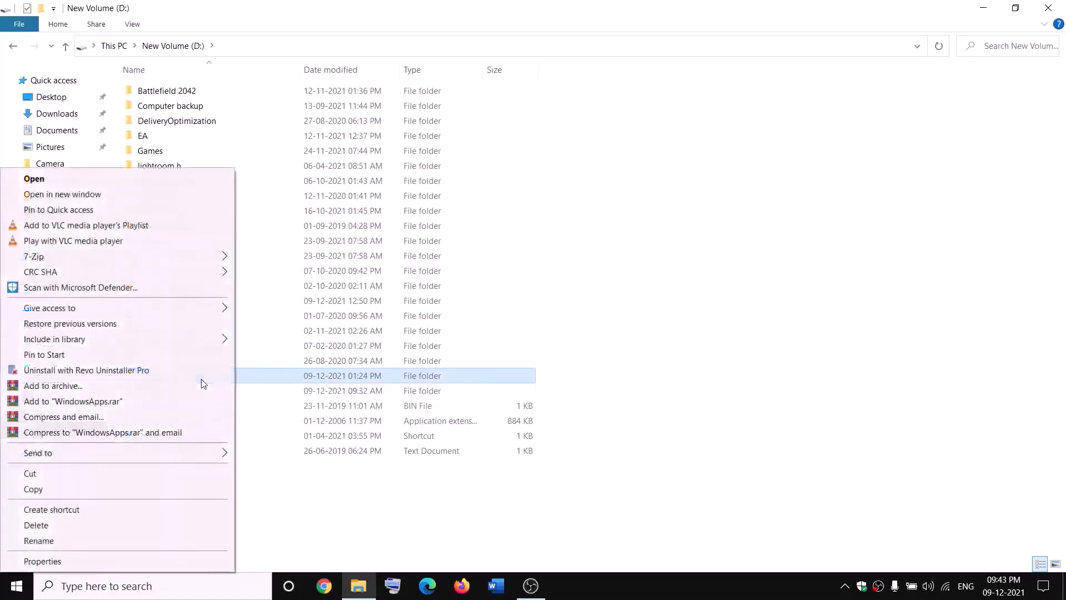
left_click(42, 562)
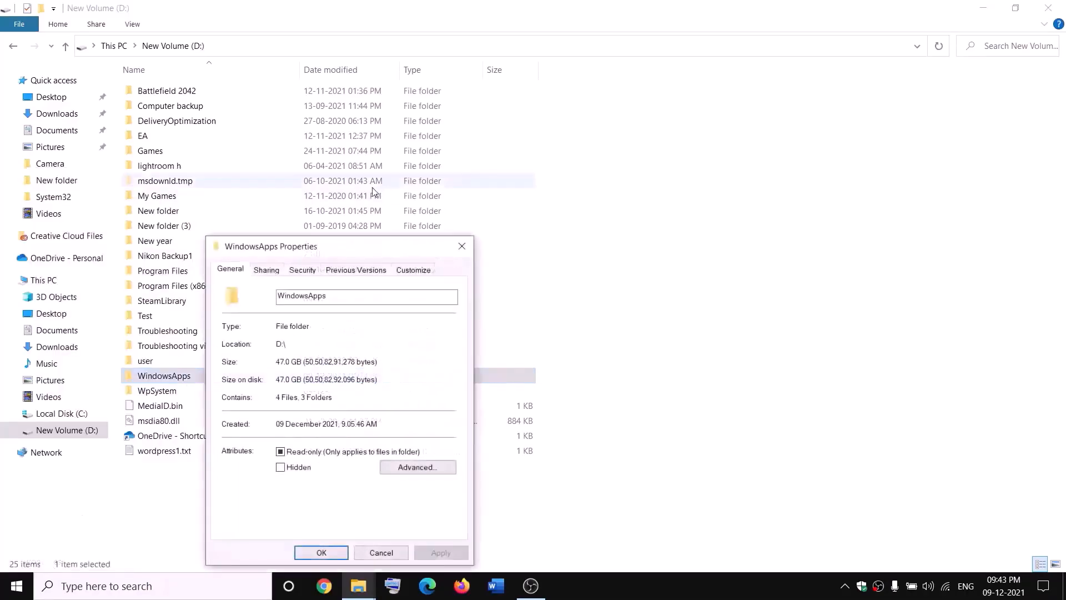
left_click(303, 270)
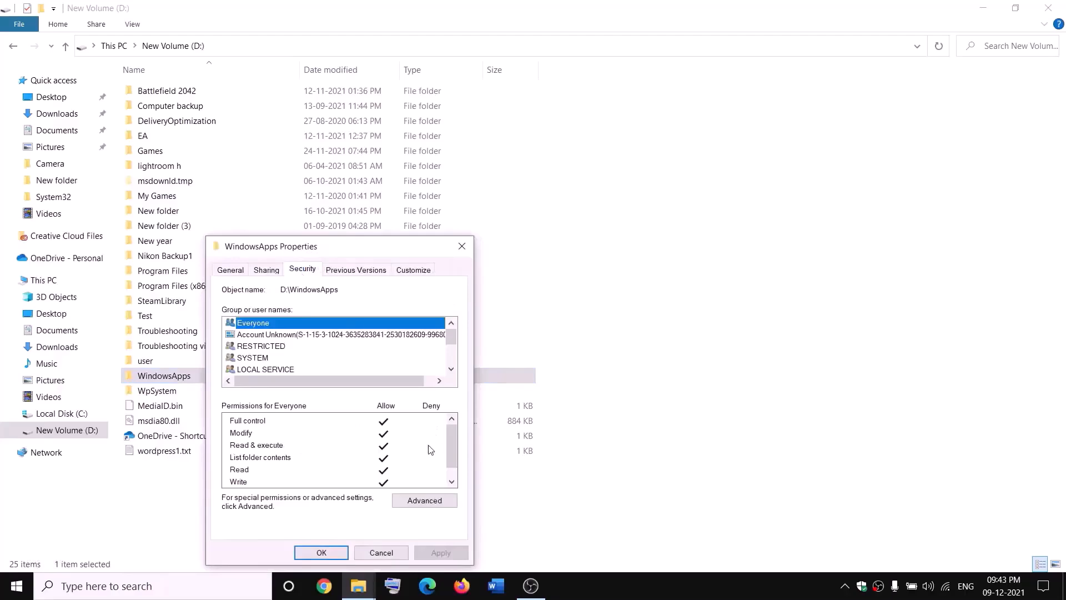
left_click(415, 499)
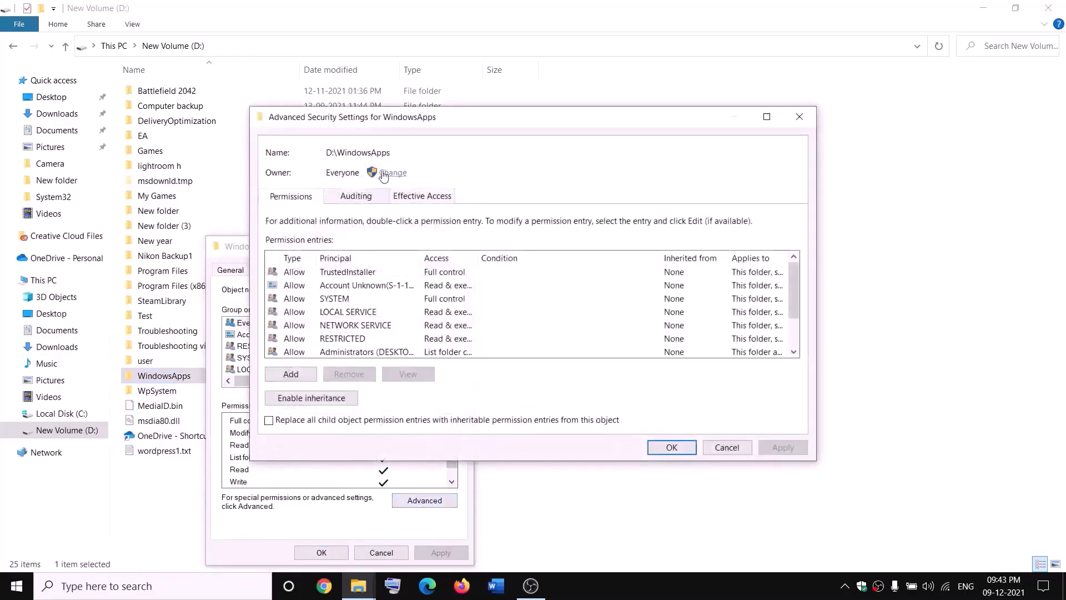
Set the WindowsApps folder's owner to Everyone, replacing the owner on subcontainers and objects, apply it and close the properties
left_click(393, 174)
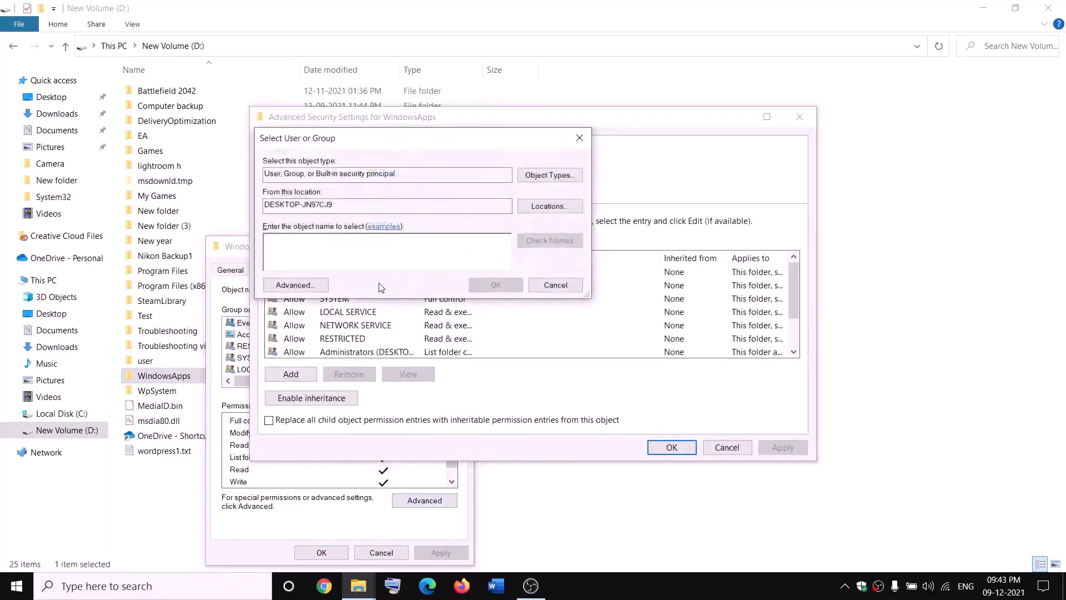
type("everyone")
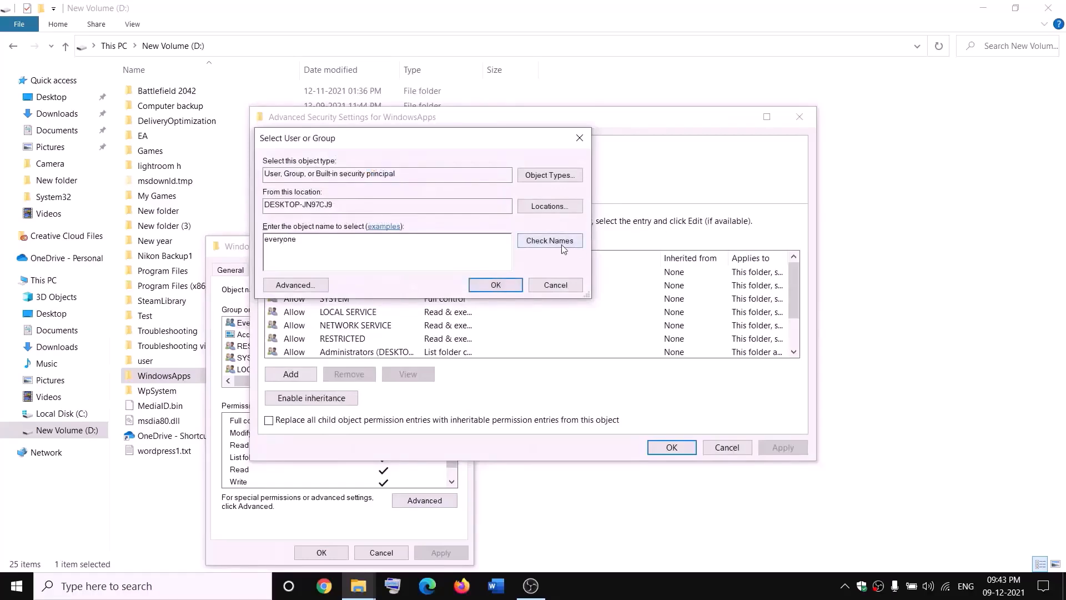
left_click(561, 244)
left_click(495, 286)
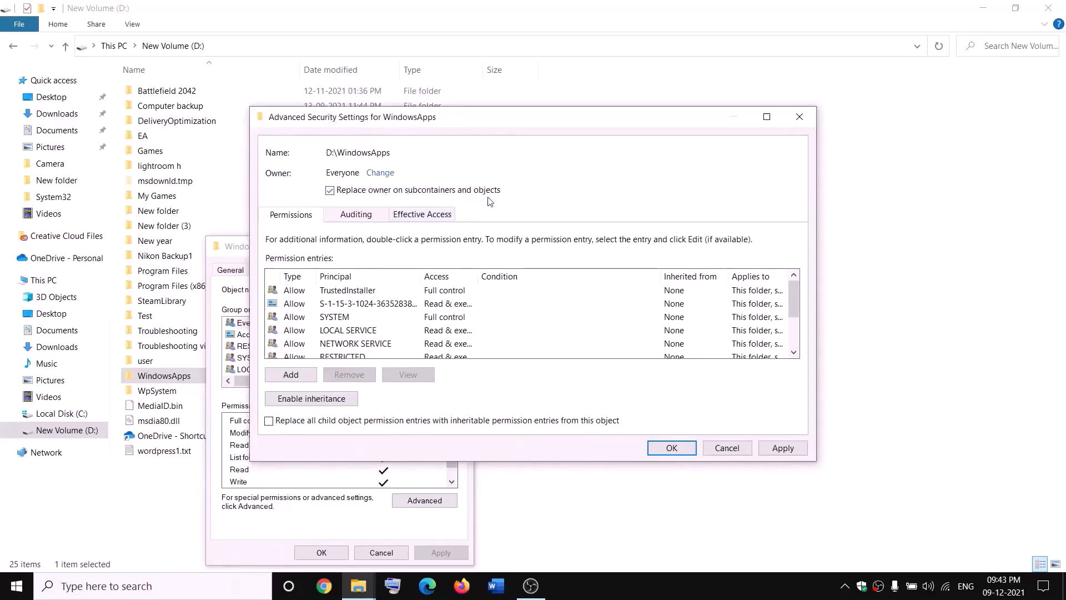
left_click(782, 447)
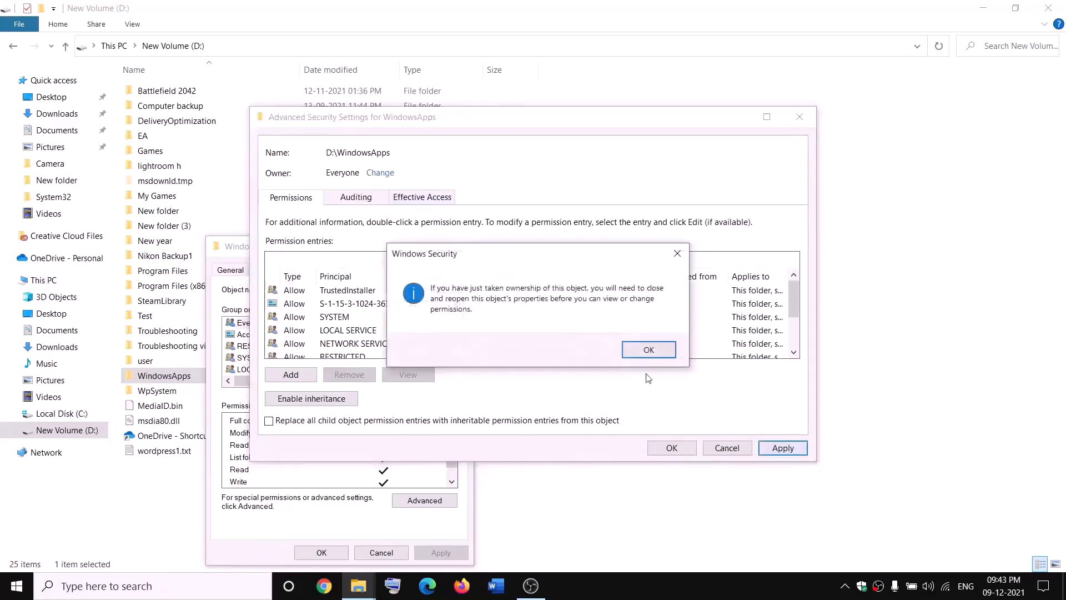
left_click(648, 348)
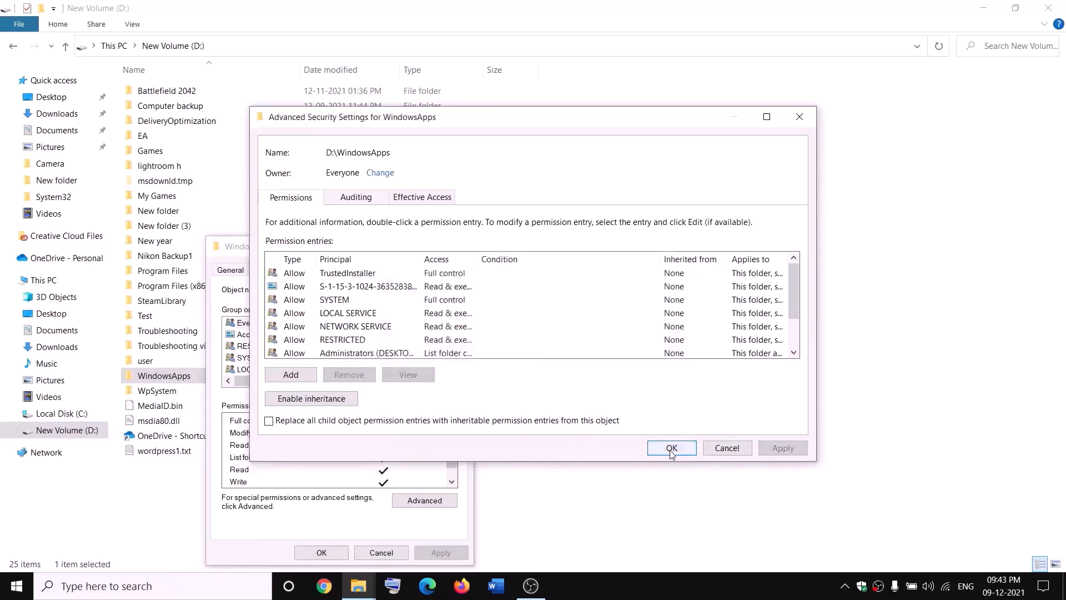
left_click(671, 447)
left_click(333, 554)
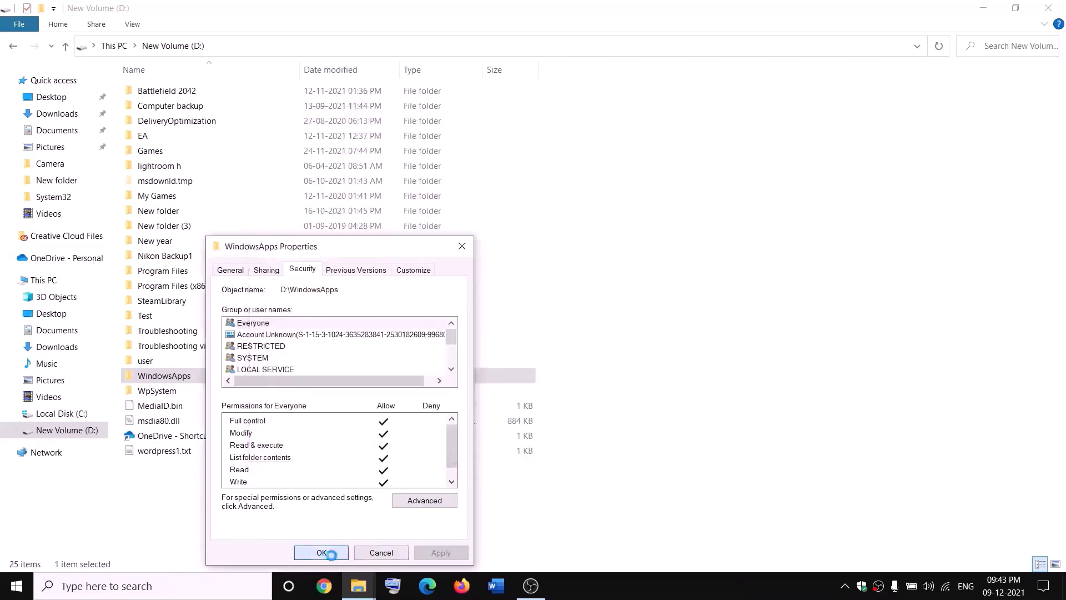
Reopen the advanced security settings of the WindowsApps folder from its properties
right_click(201, 377)
left_click(42, 561)
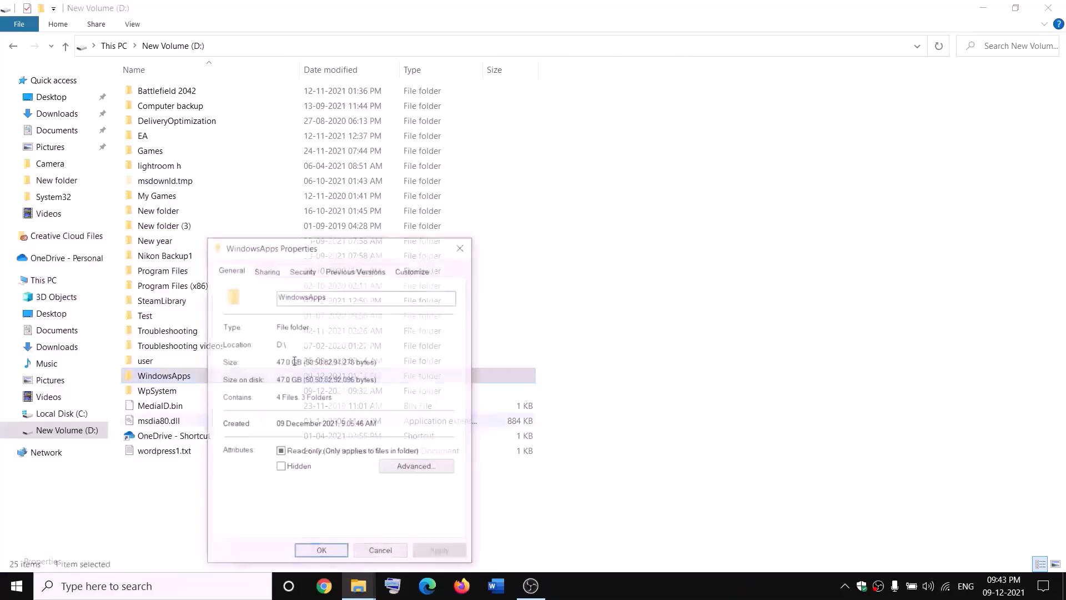
left_click(302, 270)
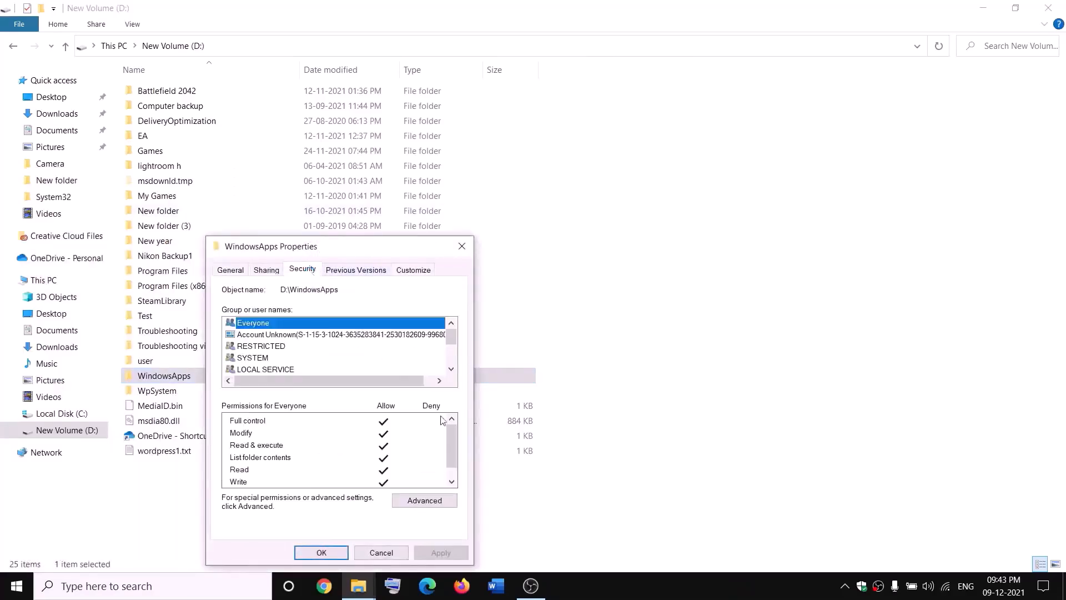
left_click(425, 500)
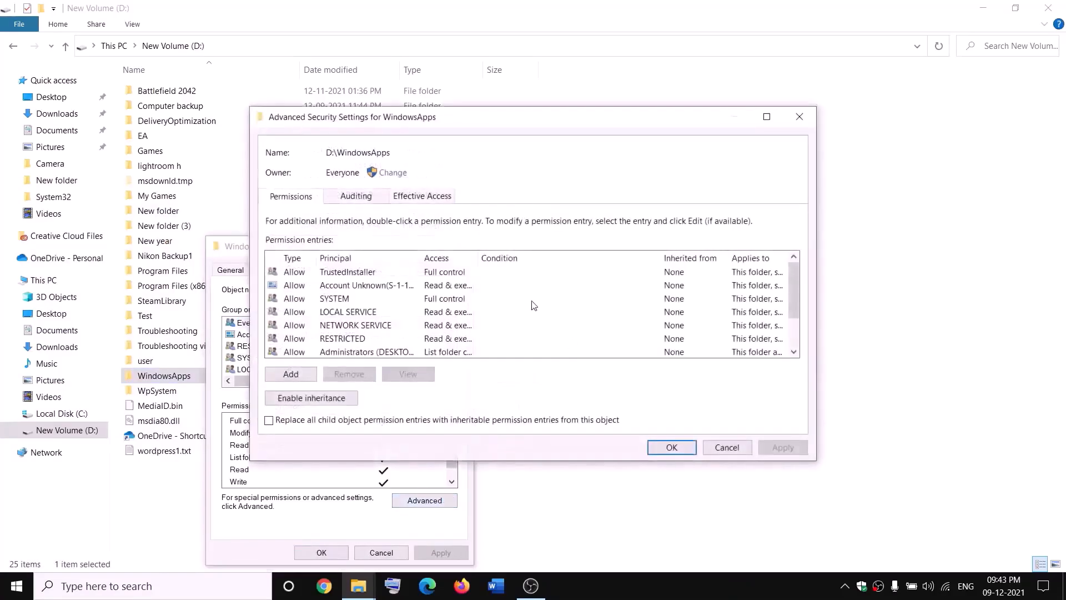
Add a permission entry granting Everyone Full control of the WindowsApps folder, apply it and close the folder's properties
left_click(291, 374)
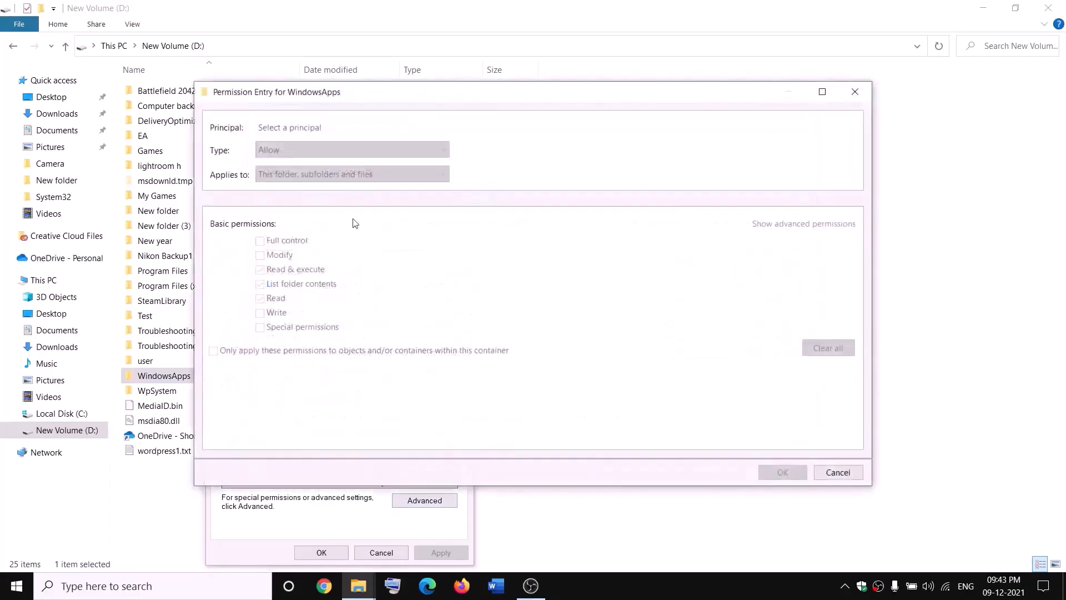
left_click(284, 129)
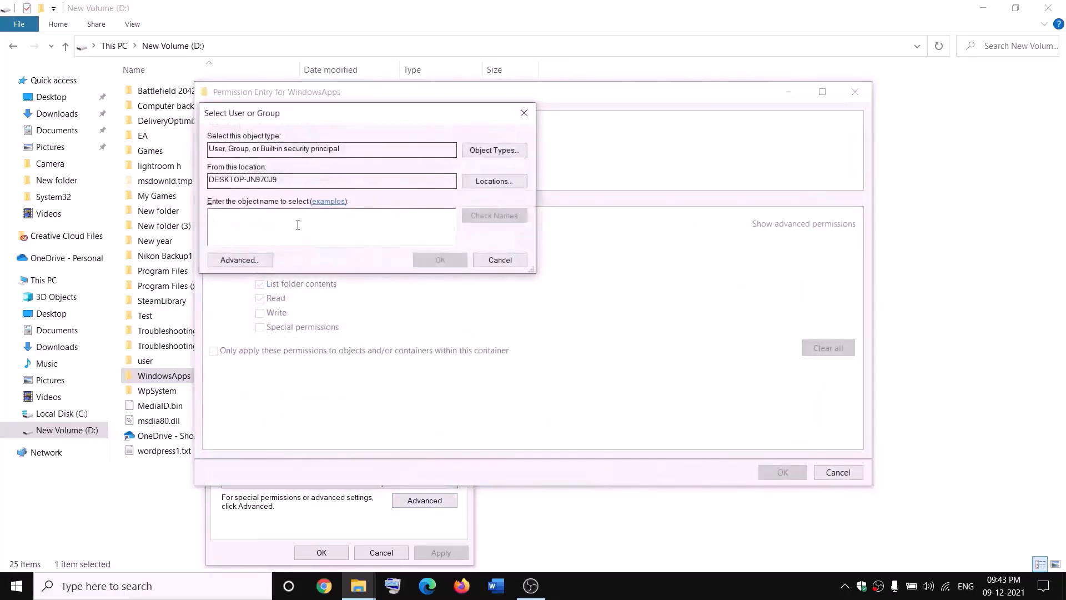
type("everyone")
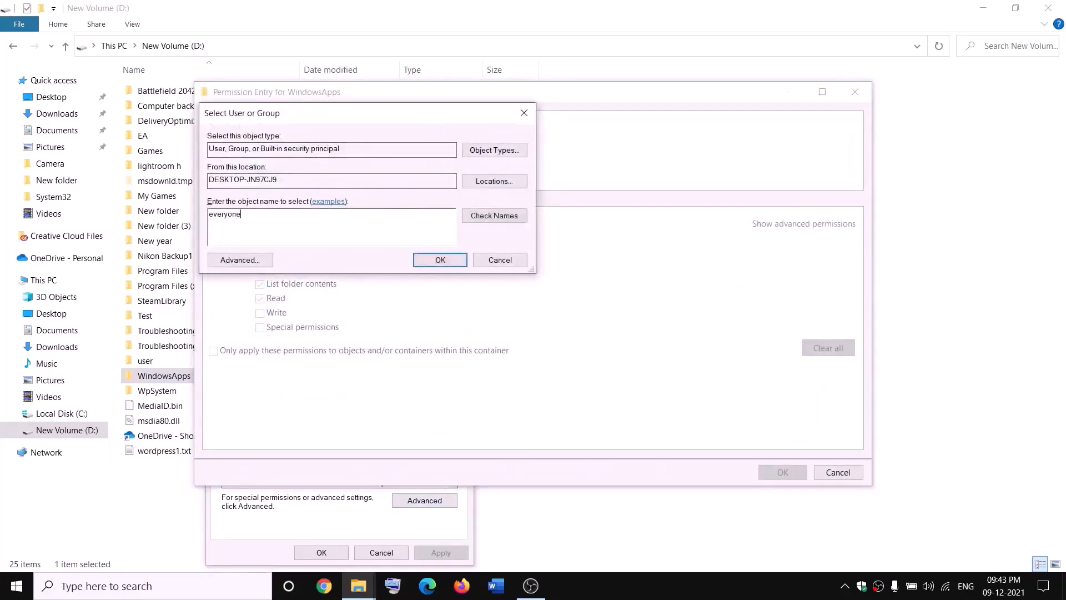
left_click(502, 216)
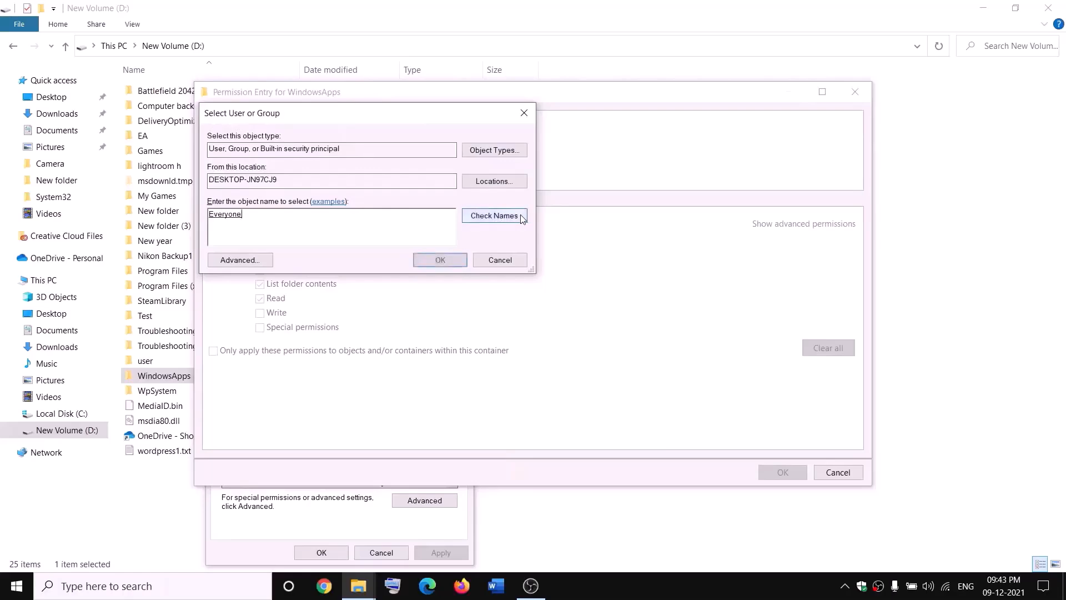
left_click(440, 260)
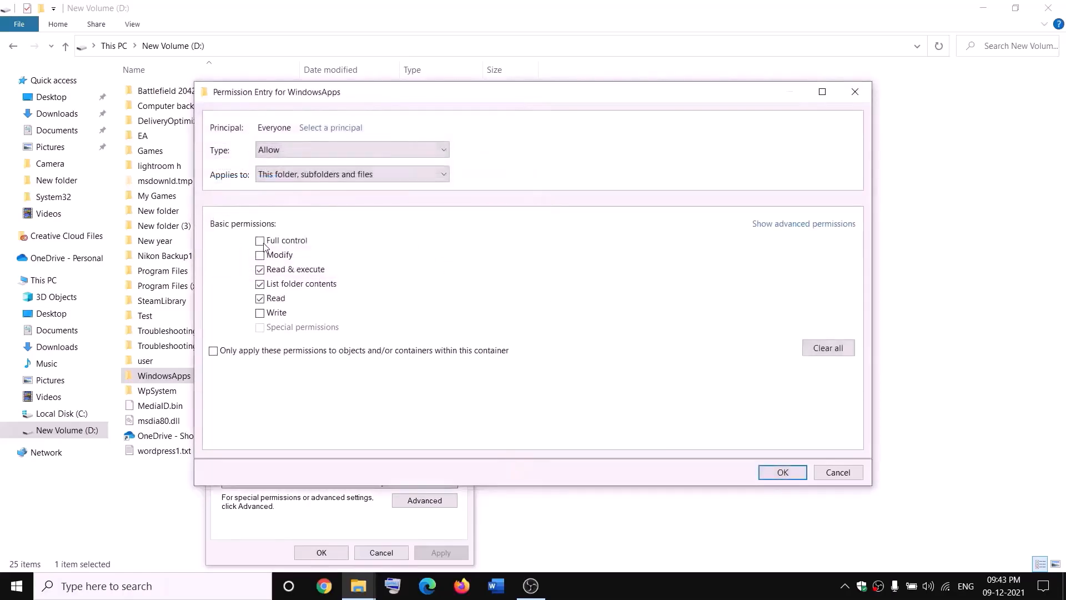
left_click(797, 469)
left_click(782, 448)
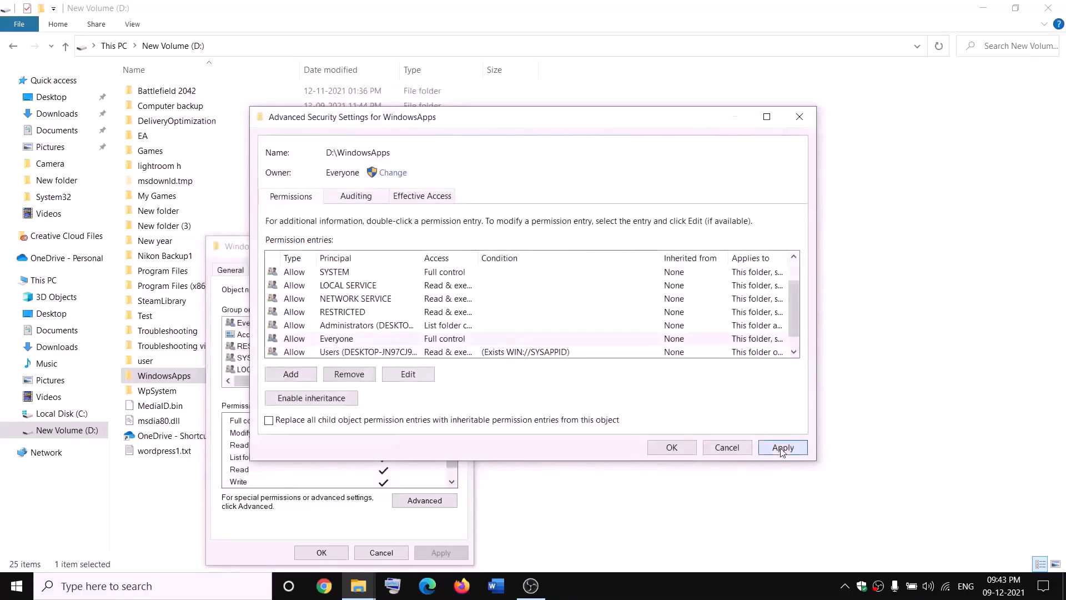
left_click(669, 450)
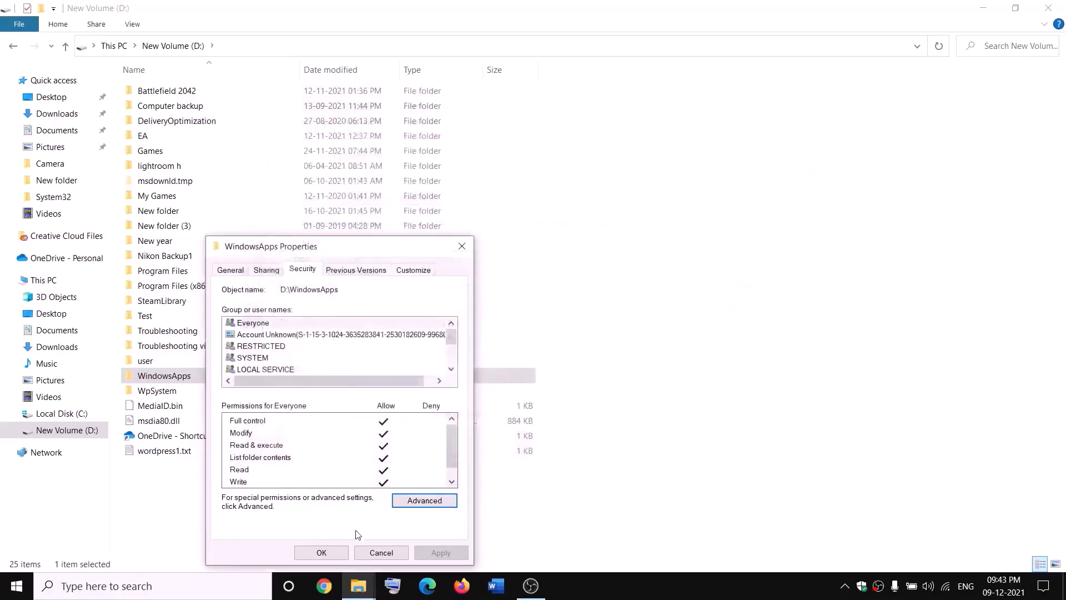
left_click(321, 552)
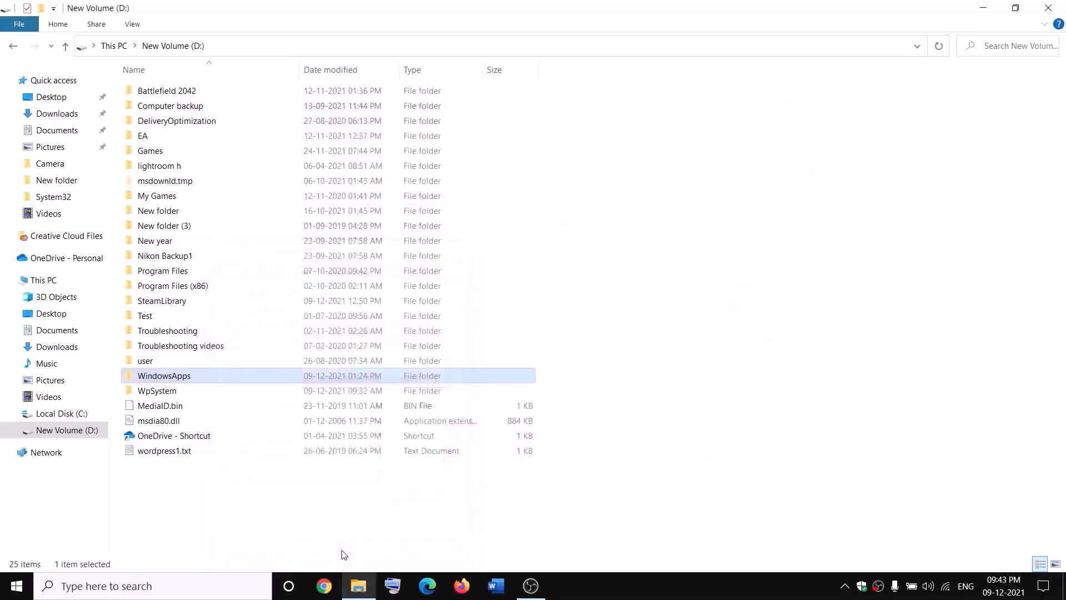
Rename the WindowsApps folder on New Volume (D:) as WindowsApps.old
right_click(202, 381)
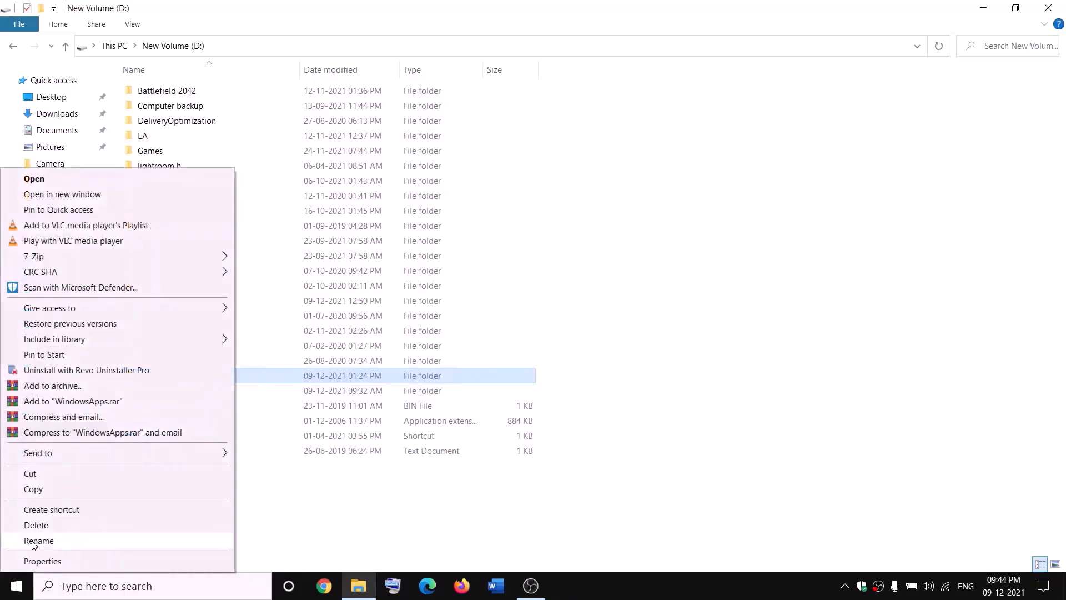
left_click(34, 540)
left_click(199, 372)
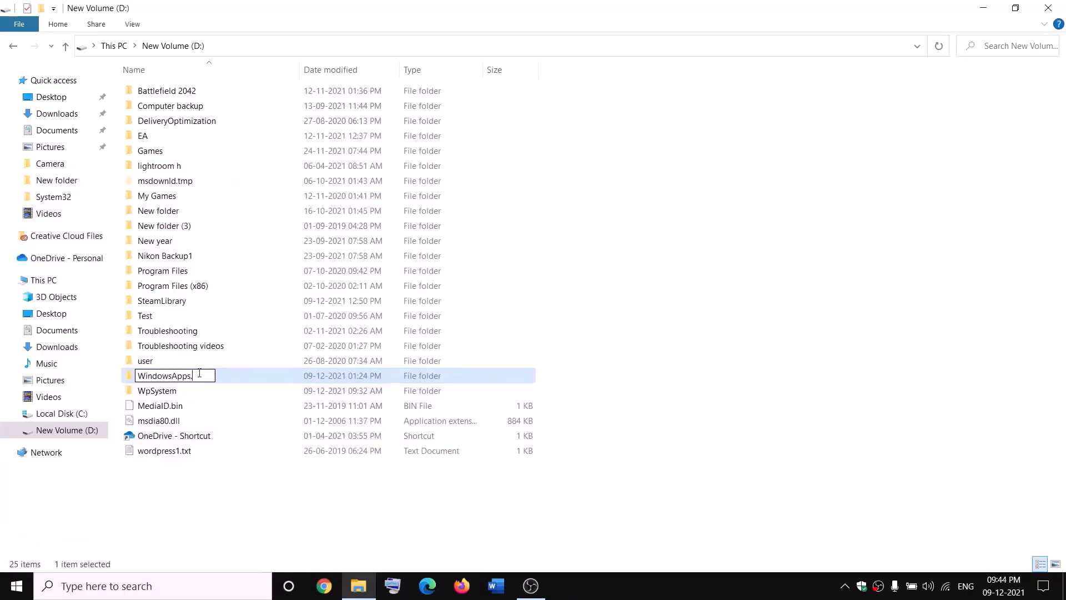
left_click(243, 484)
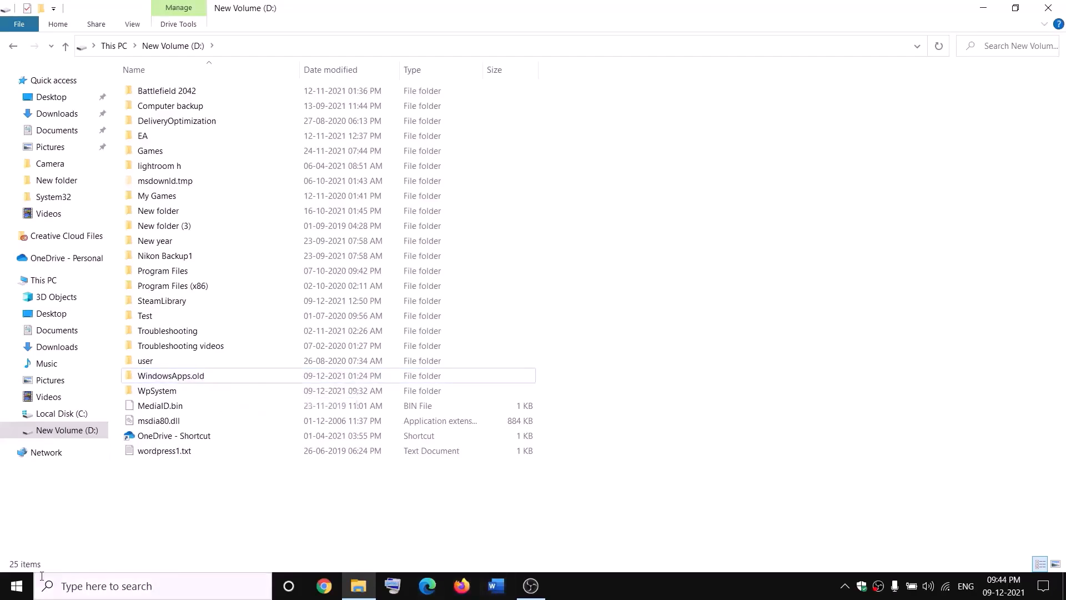
End the Gaming Services background process in Task Manager and close Task Manager
right_click(16, 586)
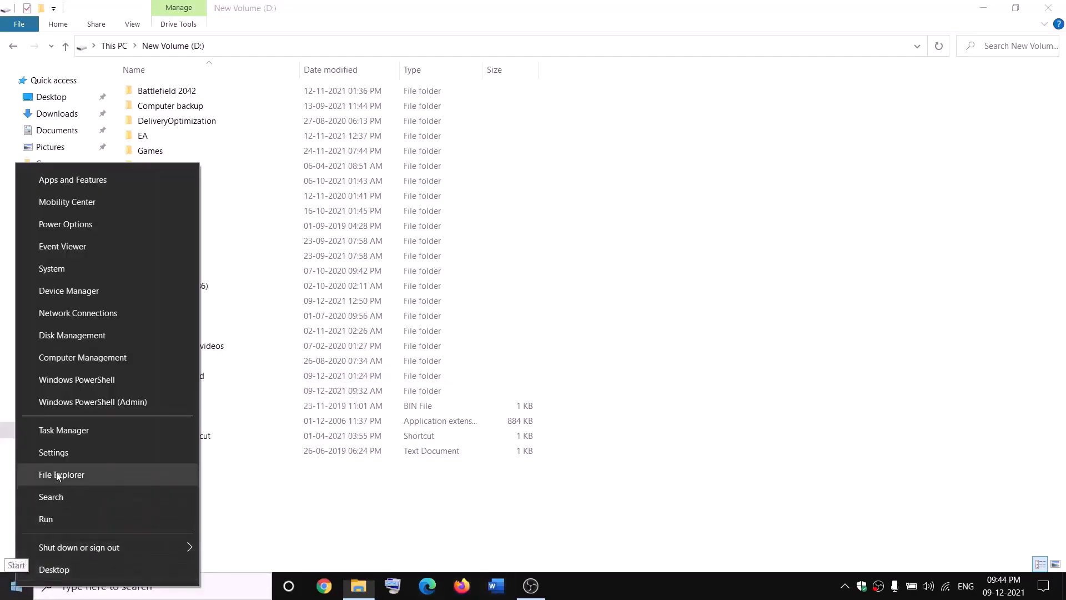
left_click(57, 435)
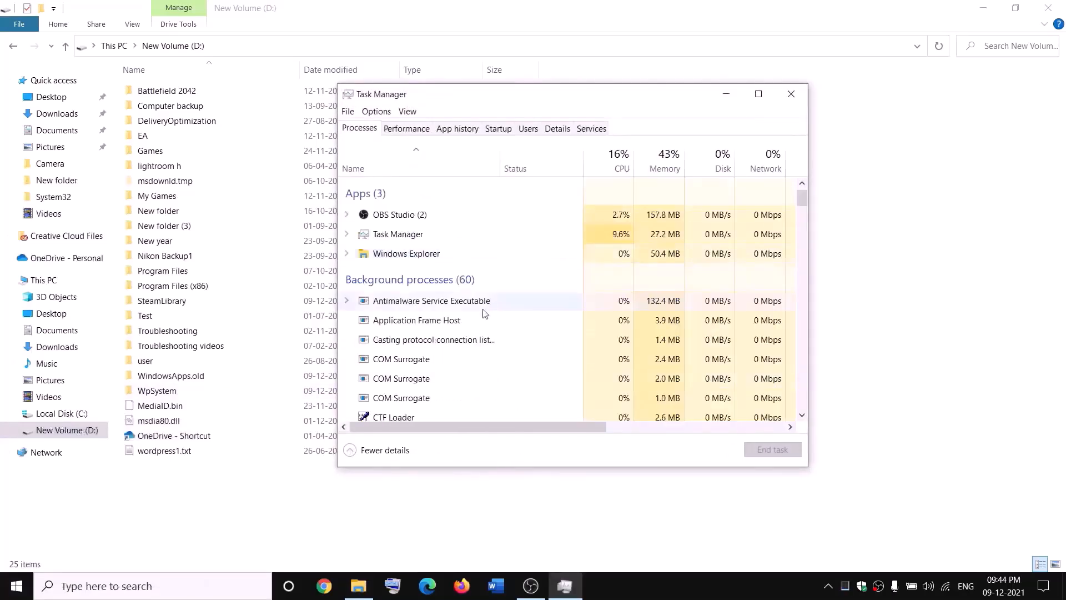
scroll(483, 308, "down", 2)
right_click(385, 378)
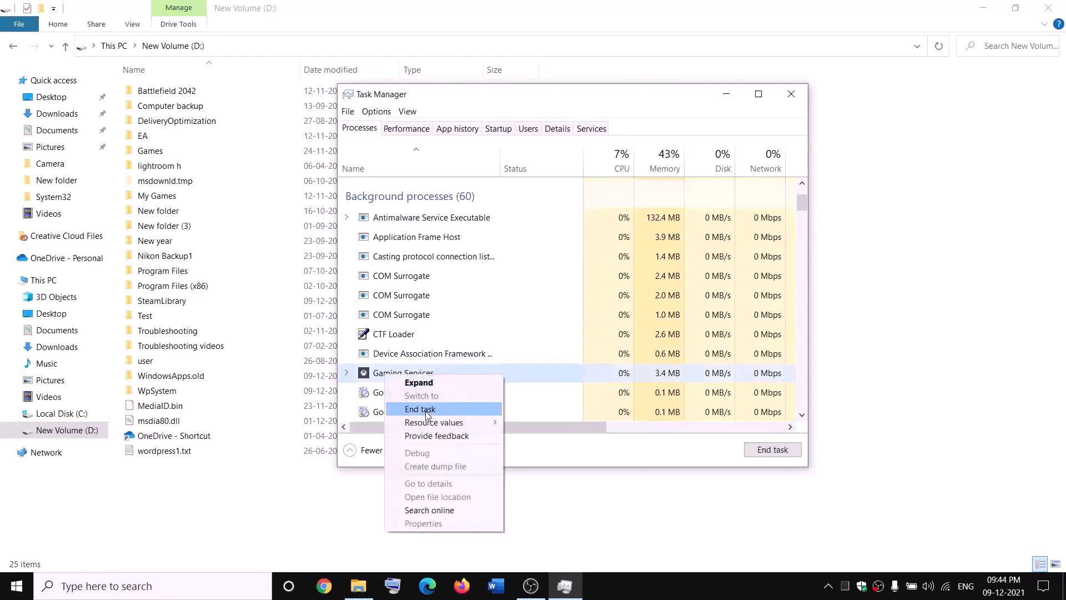
left_click(427, 411)
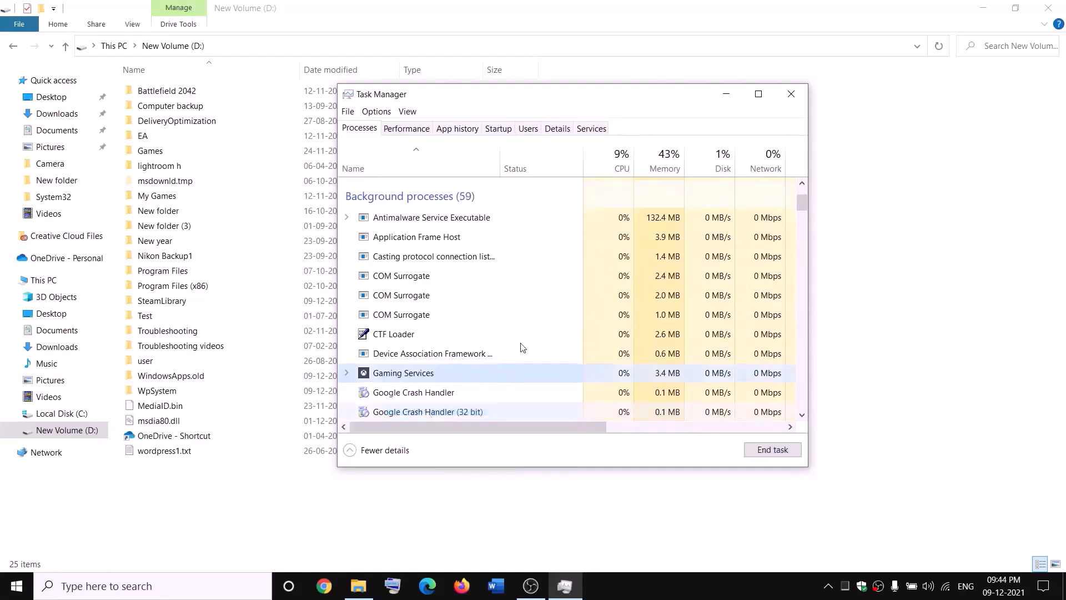
left_click(801, 94)
Open the Windows Services console and jump to the Gaming Services entries
left_click(233, 586)
type("ser")
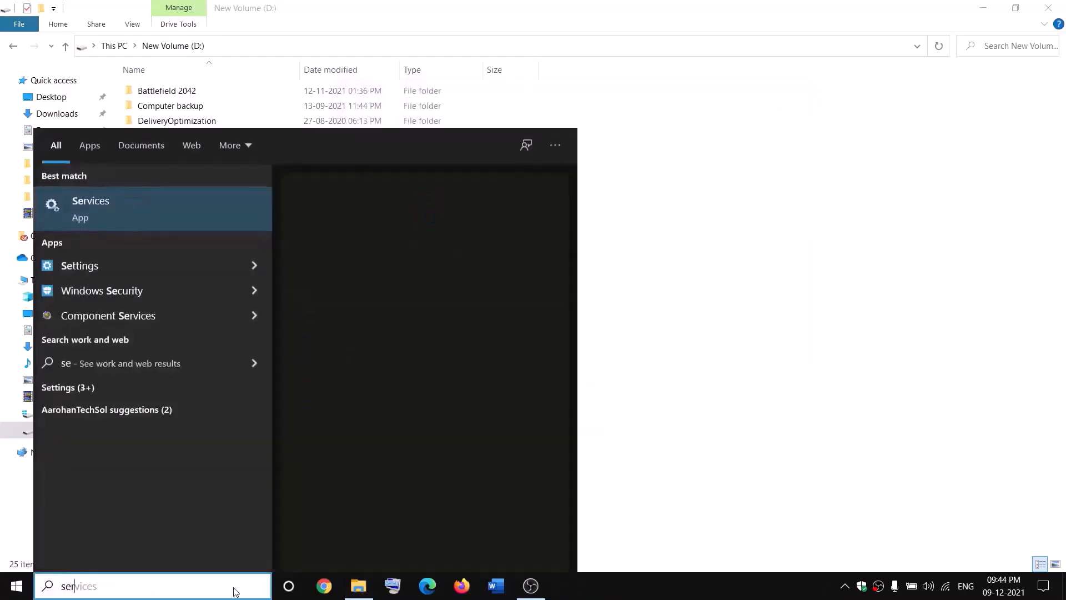
type("vi")
key("Return")
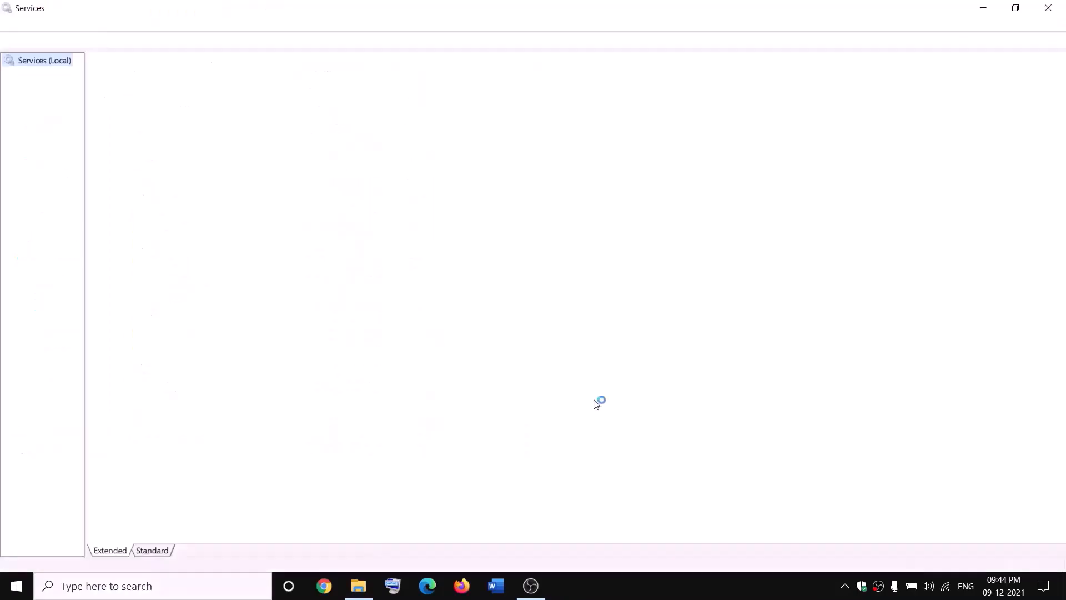
left_click(455, 295)
key("g")
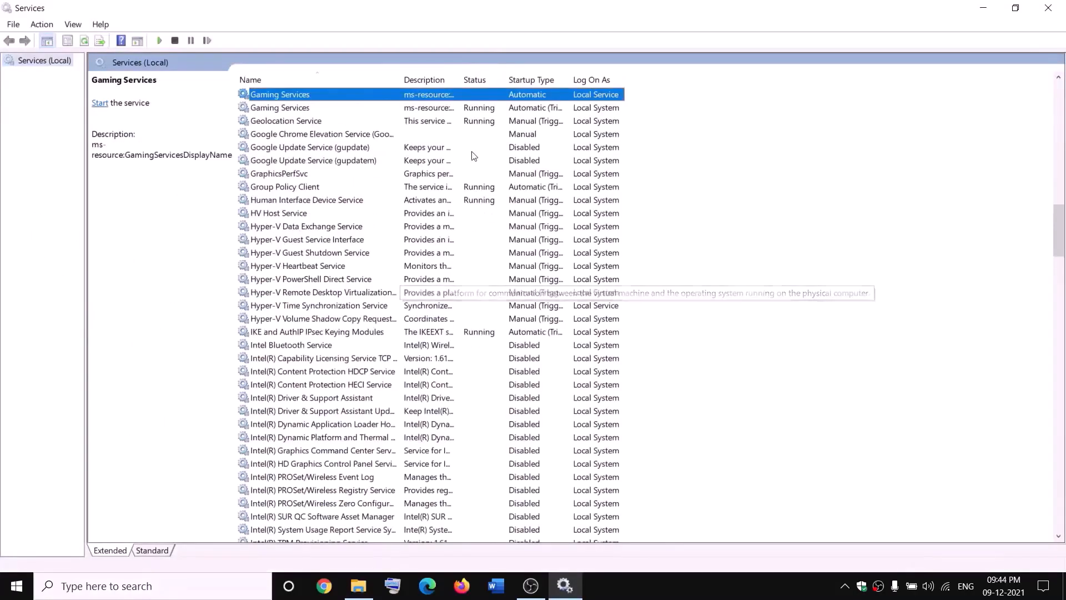
left_click(472, 148)
Start the Gaming Services entry that logs on as Local Service and stop it again
left_click(442, 97)
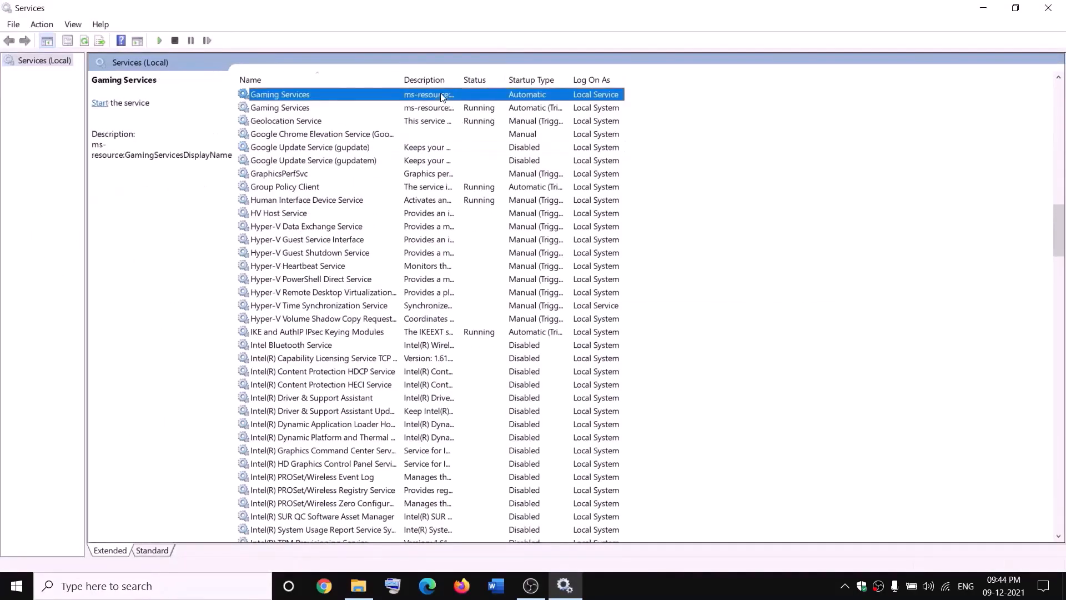
right_click(442, 98)
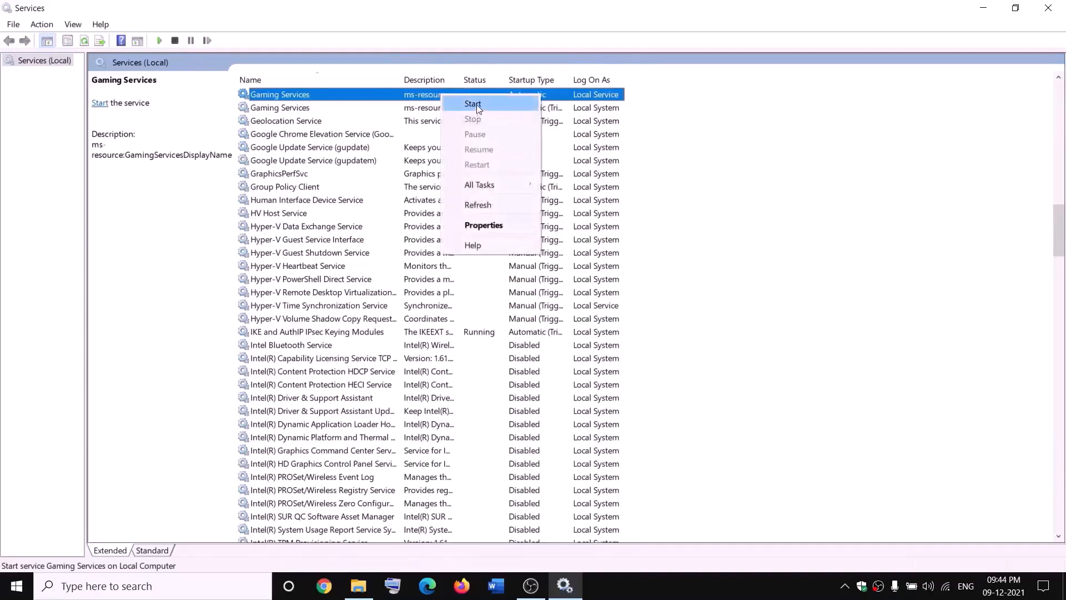
left_click(476, 105)
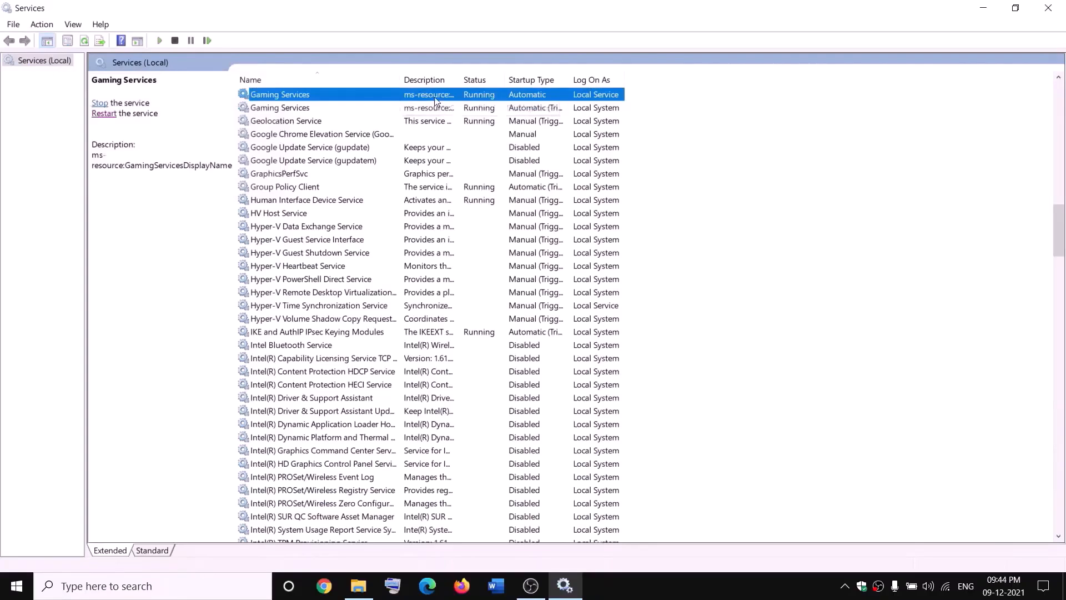
right_click(435, 97)
left_click(466, 121)
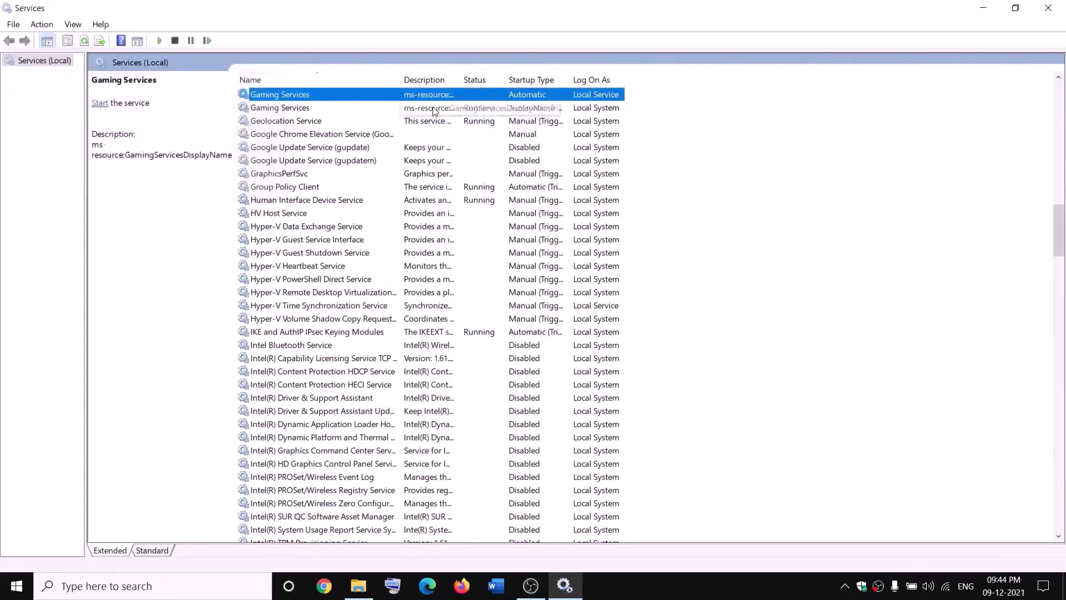
Stop the Gaming Services entry that logs on as Local System and revisit the WindowsApps.old folder in File Explorer
left_click(433, 111)
right_click(434, 111)
left_click(485, 133)
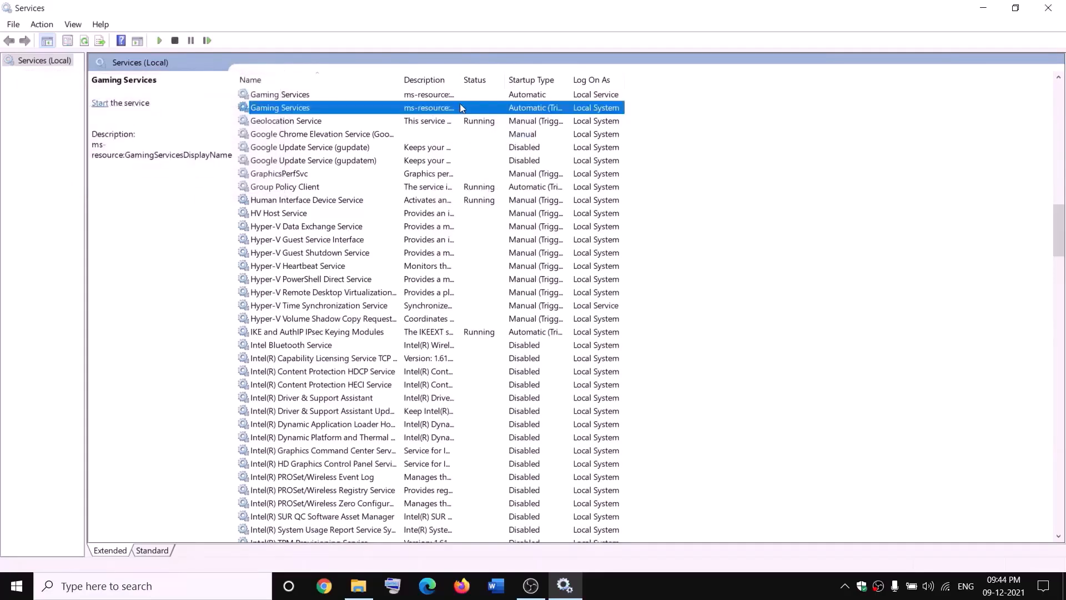
left_click(358, 586)
left_click(182, 380)
Start both Gaming Services entries in the Services console
right_click(394, 95)
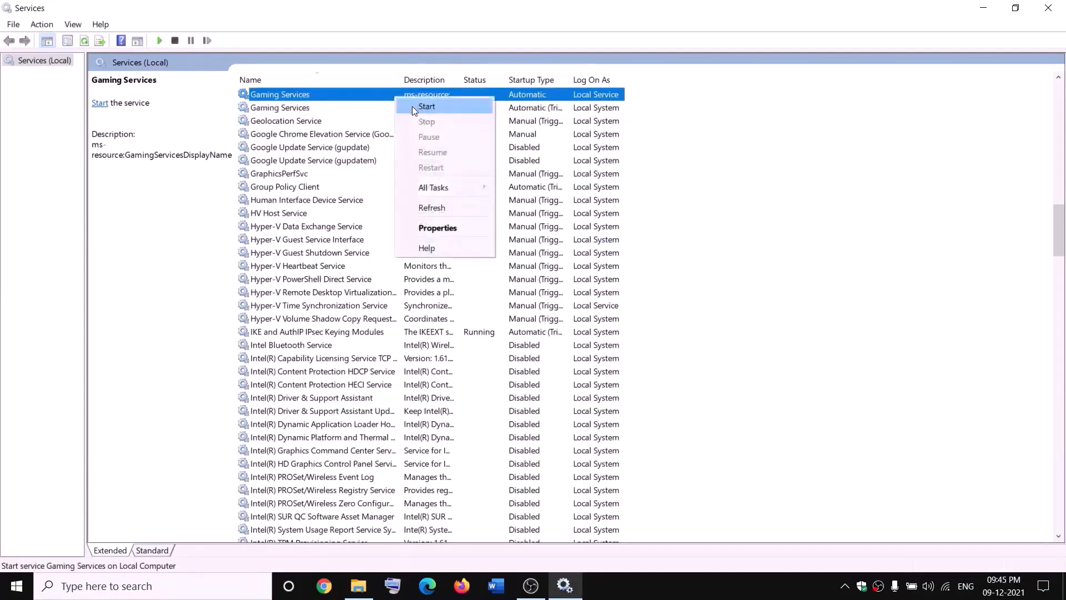
left_click(423, 108)
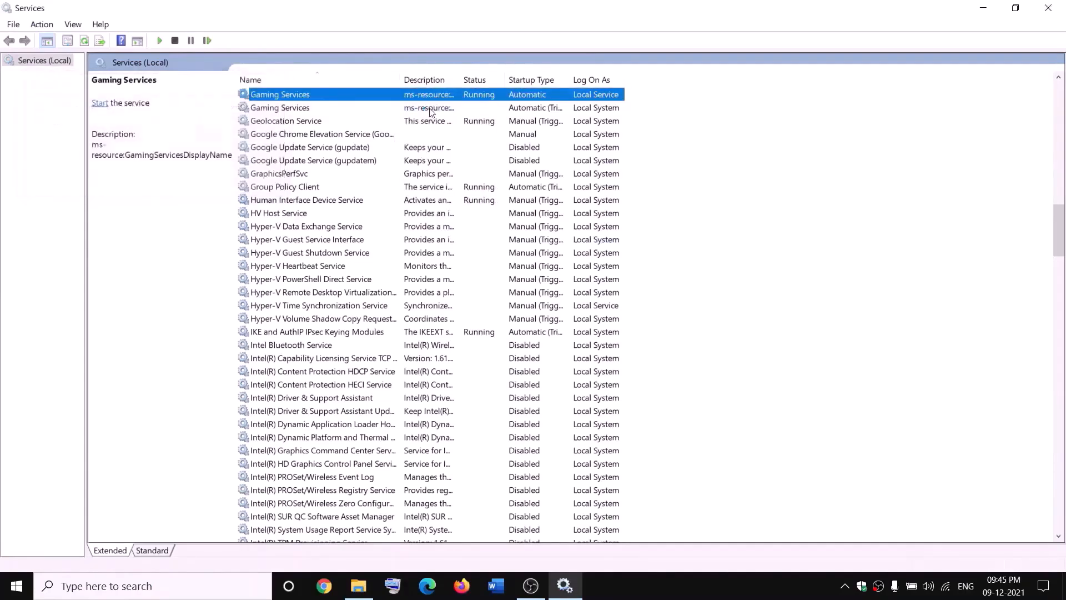
left_click(429, 110)
right_click(429, 108)
left_click(453, 119)
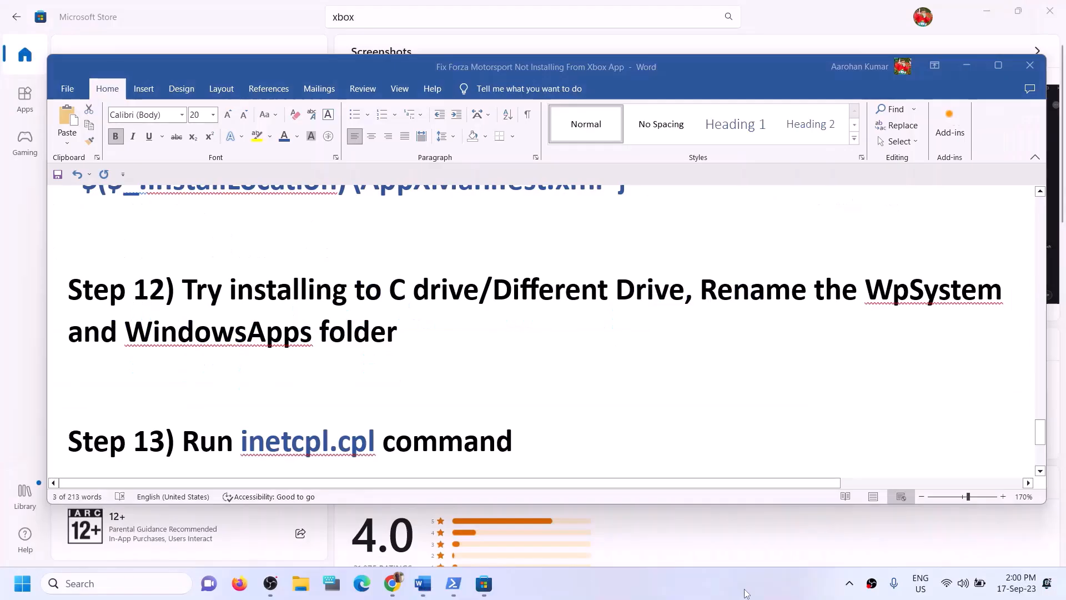
Copy the inetcpl.cpl command from Step 13 of the Word document and run it from Windows search
scroll(272, 408, "down", 1)
left_click(267, 408)
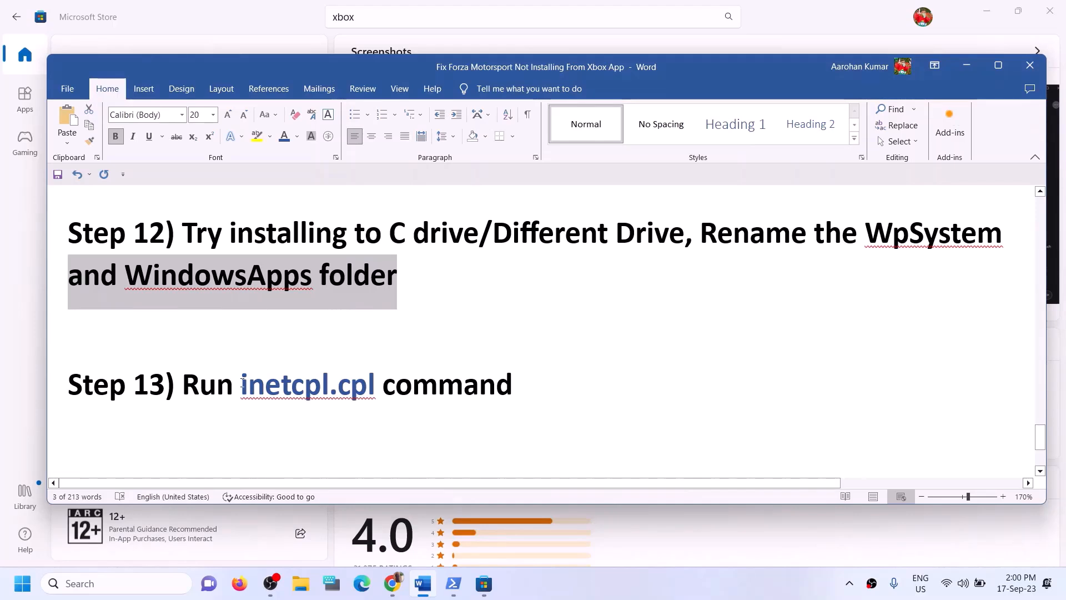
left_click_drag(242, 389, 383, 392)
key("ctrl+c")
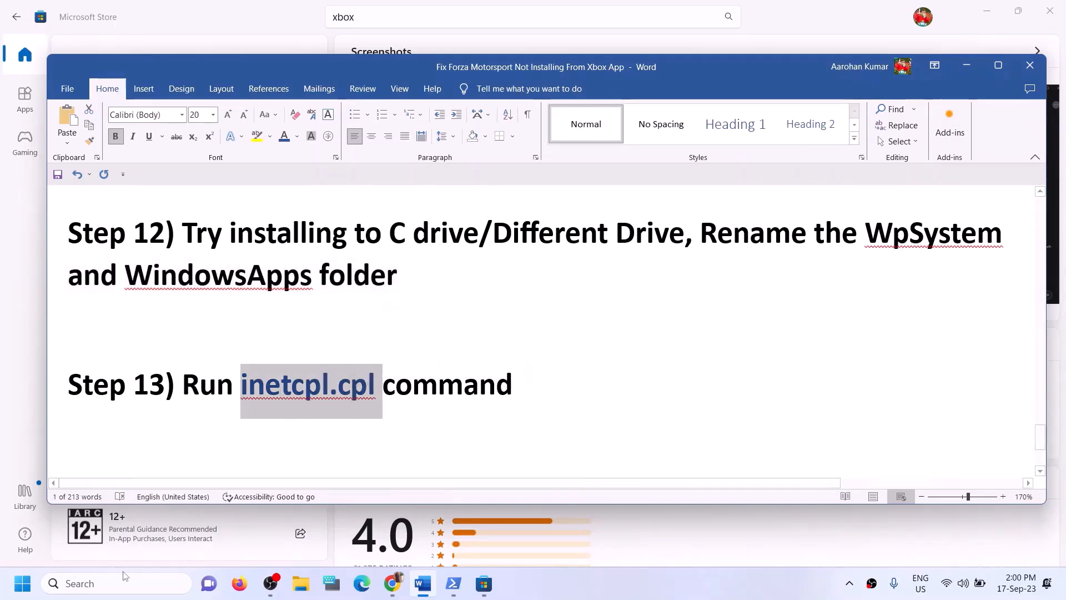
left_click(81, 585)
key("ctrl+v")
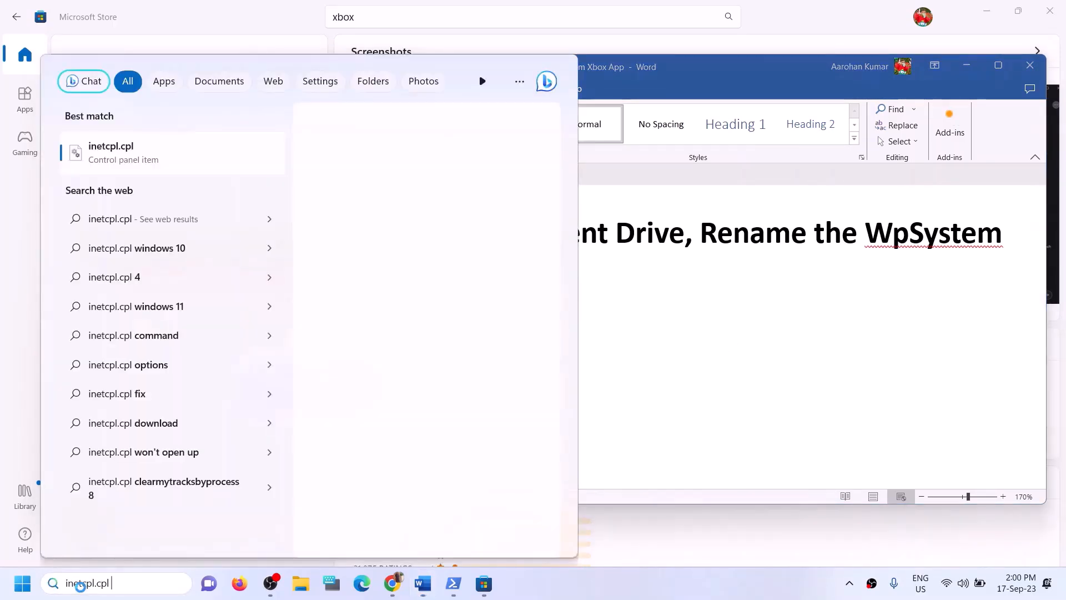
left_click(118, 162)
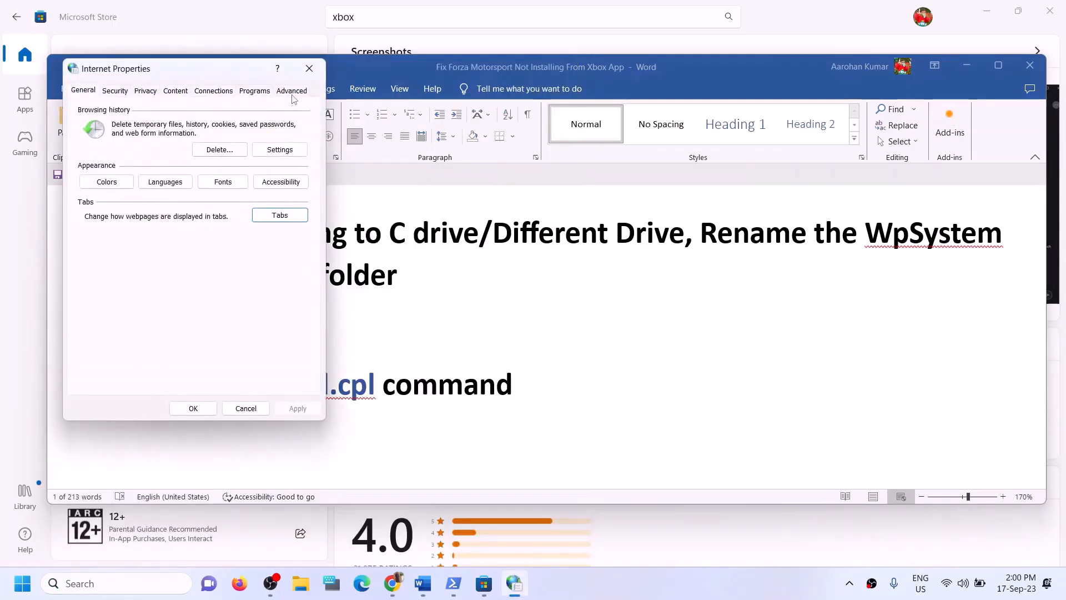
Review the SSL and TLS options in the advanced settings of Internet Properties and accept the dialog
left_click(292, 91)
left_click_drag(222, 72, 396, 83)
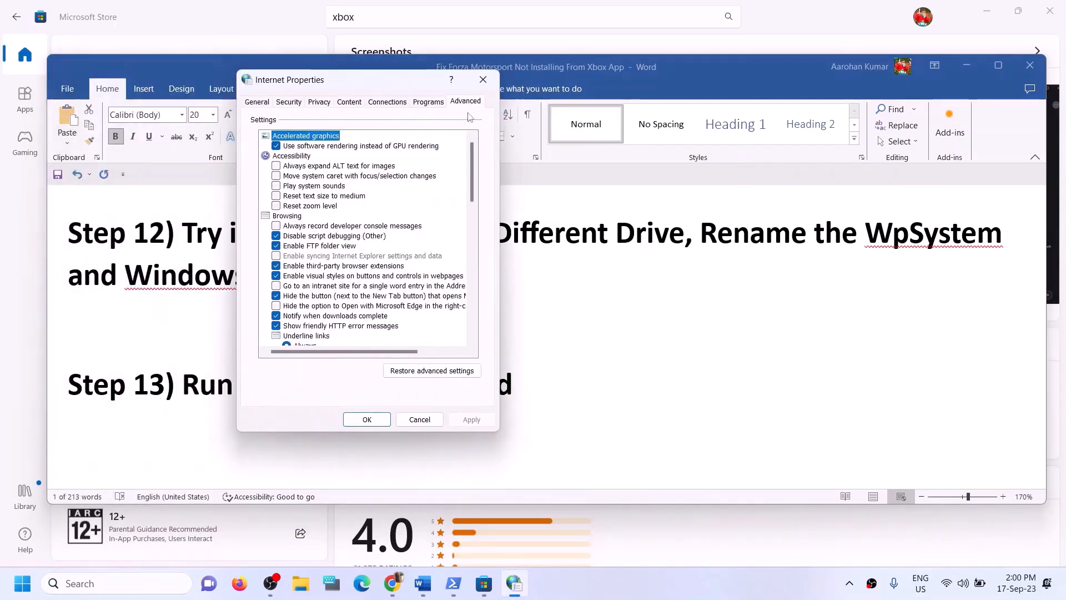
scroll(353, 260, "down", 4)
scroll(353, 261, "down", 10)
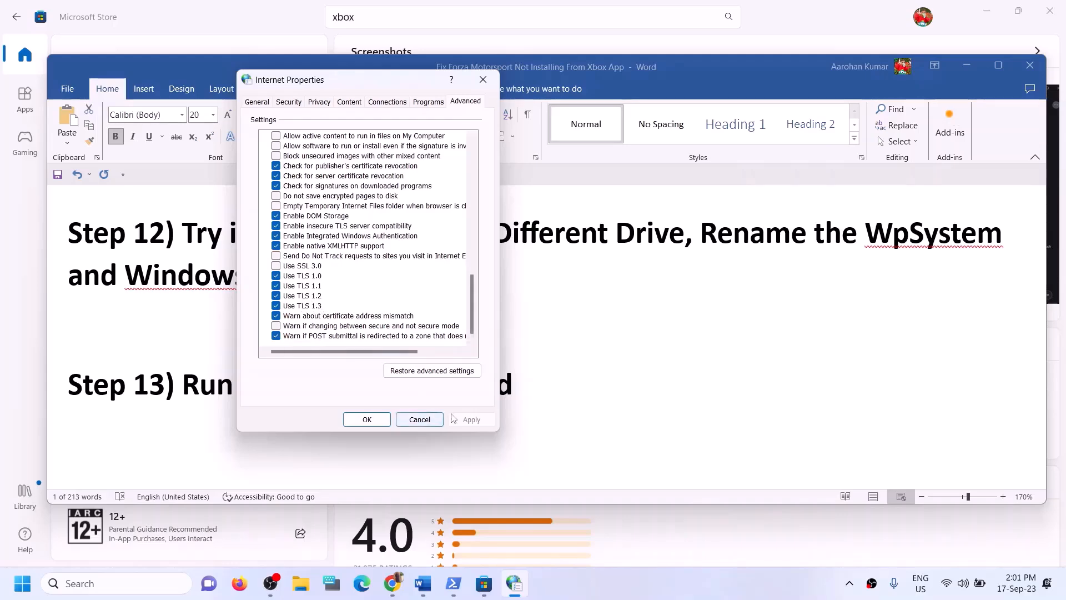
left_click(367, 419)
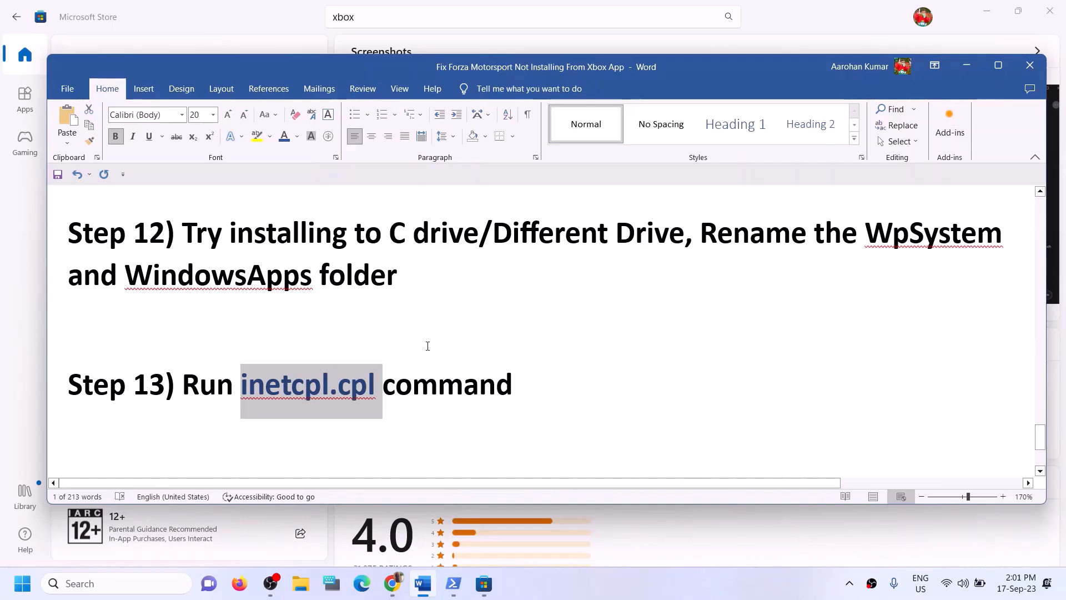
Highlight the Step 14 instruction in the Word document about updating Windows with the media creation tool
scroll(428, 346, "up", 1)
scroll(427, 346, "down", 4)
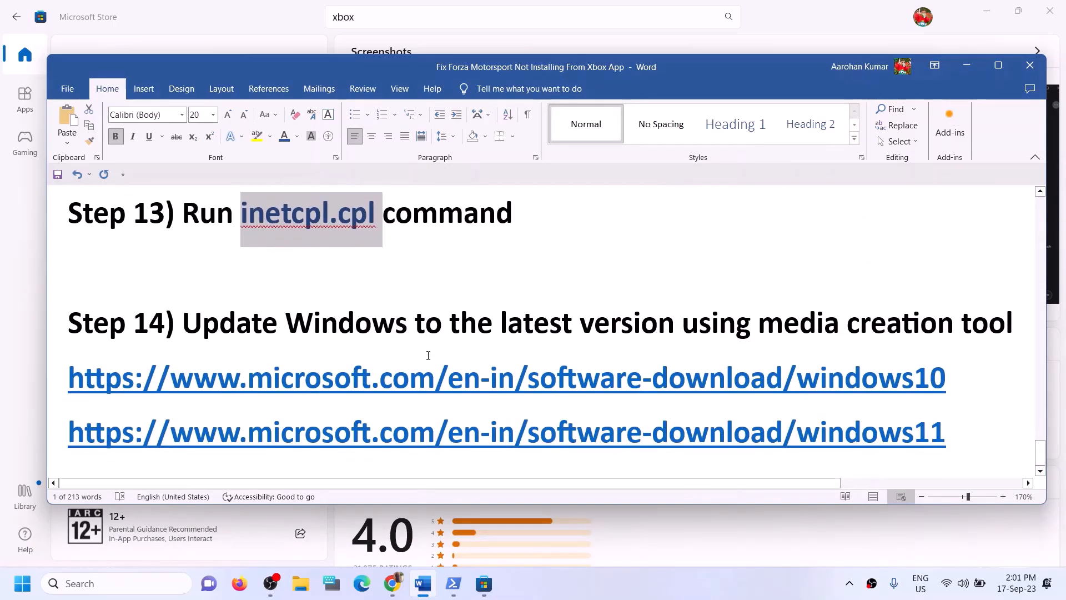
left_click_drag(183, 333, 1019, 339)
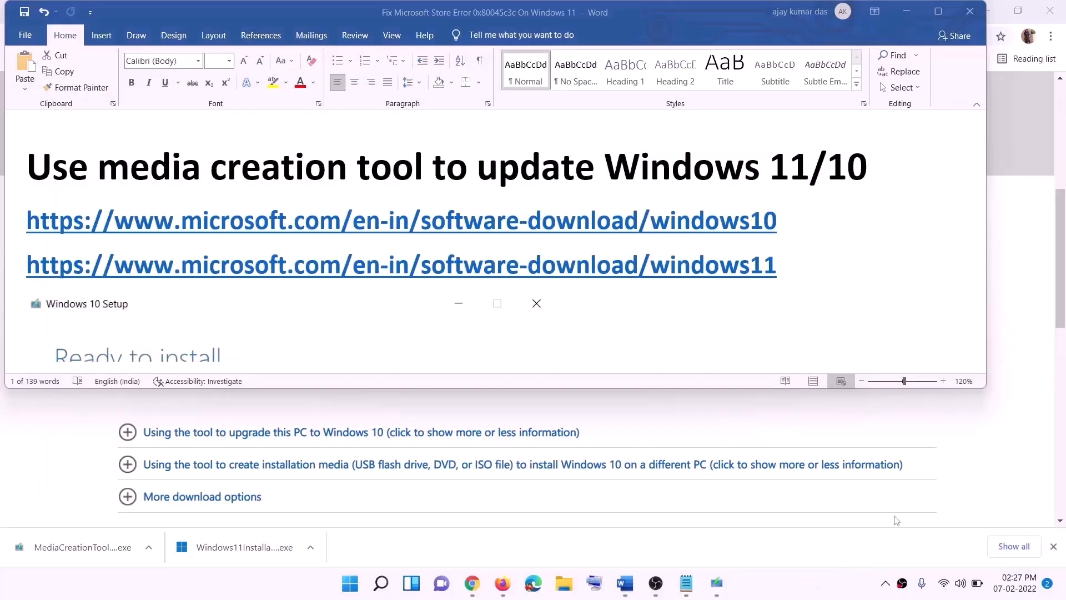
Highlight the Windows 10 and Windows 11 software download links in the Word document
left_click(787, 223)
left_click_drag(792, 221, 289, 220)
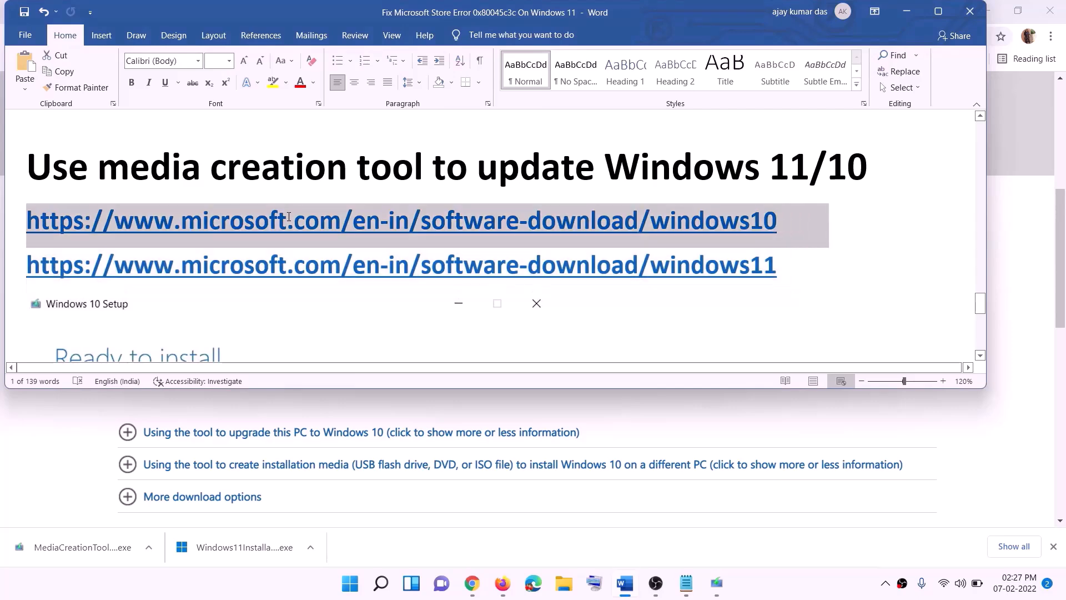
left_click_drag(793, 267, 166, 262)
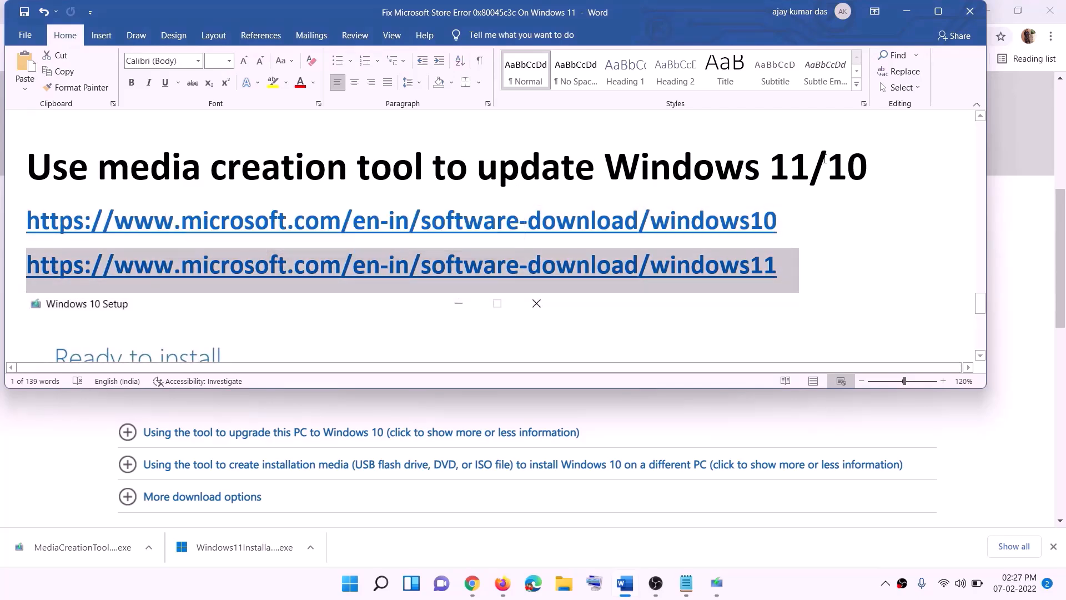
Find the media creation tool section on the Download Windows 10 page and run the downloaded MediaCreationTool file
left_click(906, 11)
scroll(458, 283, "up", 6)
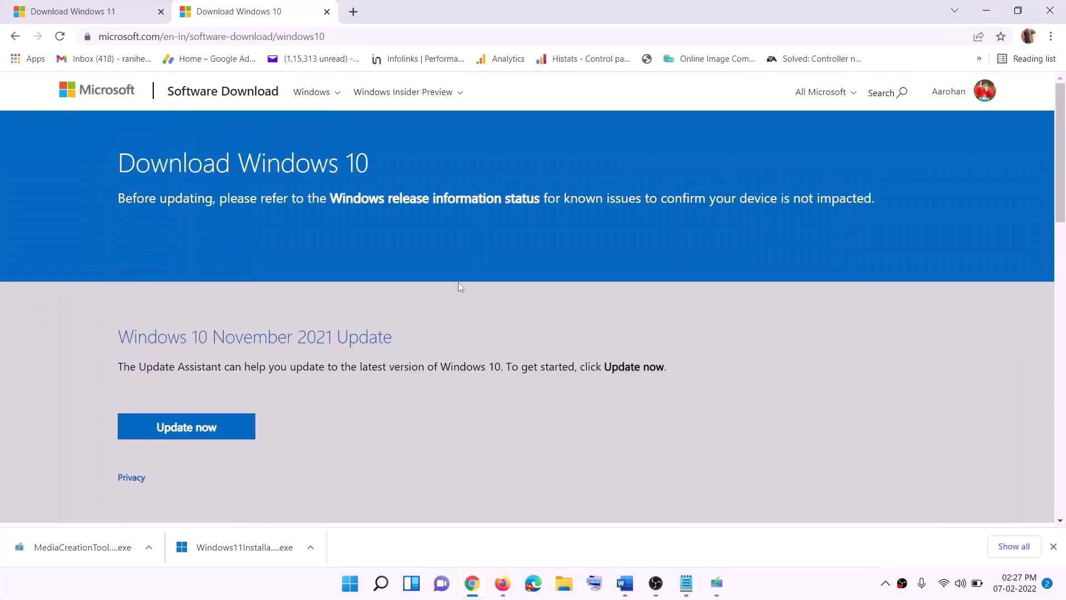
scroll(341, 308, "down", 5)
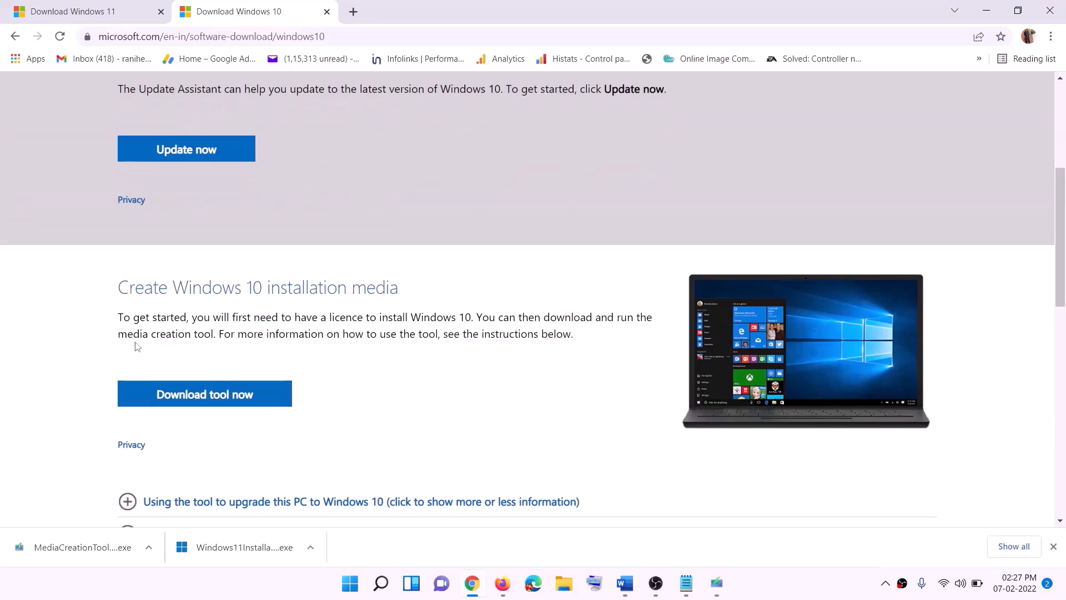
left_click_drag(127, 334, 237, 333)
scroll(237, 333, "down", 3)
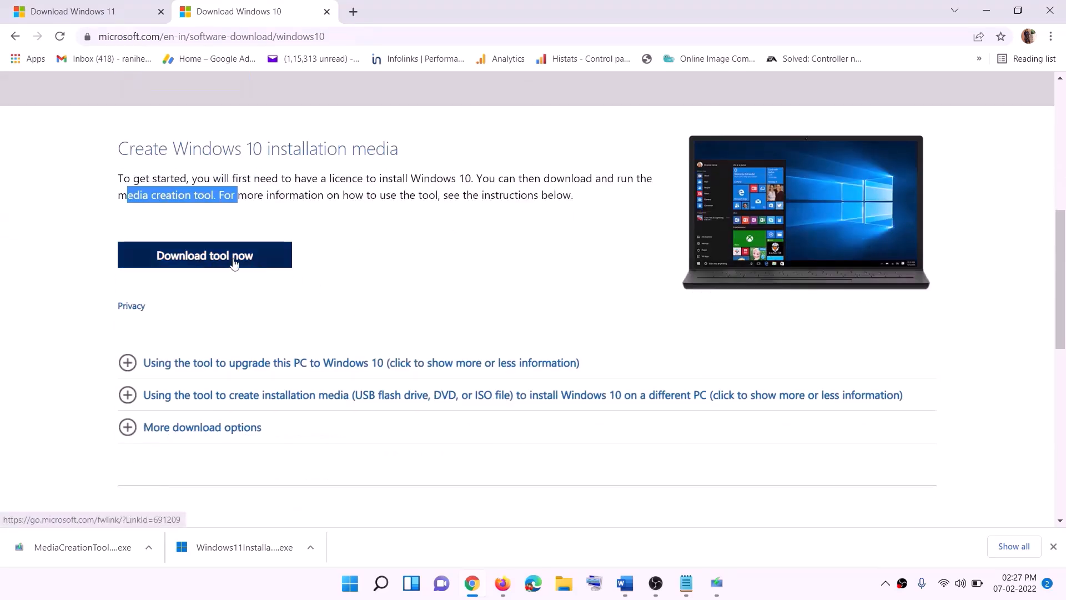
left_click(64, 551)
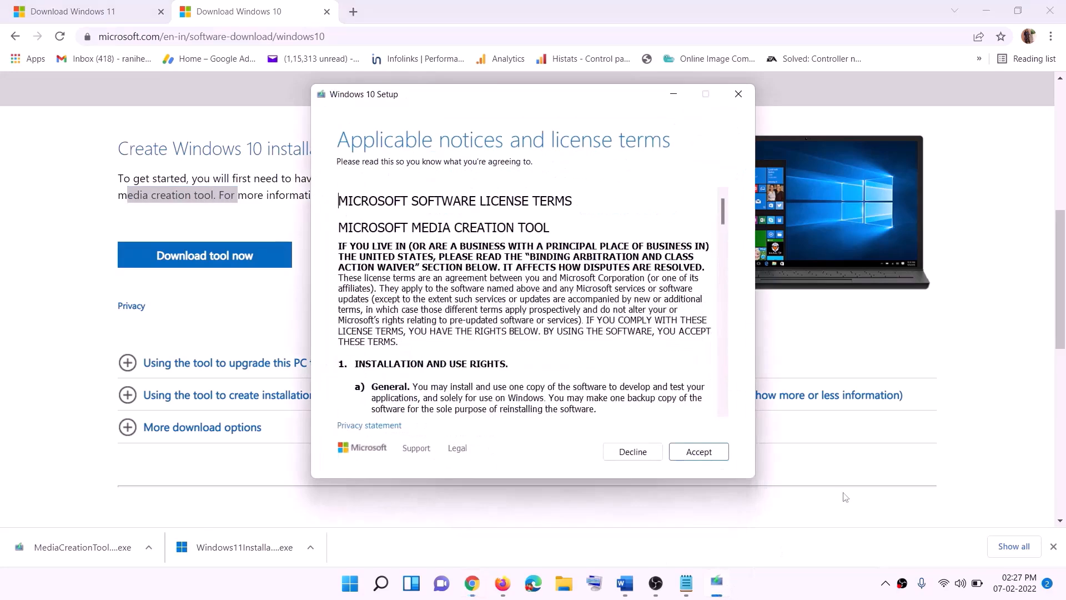
Accept the license terms in Windows 10 Setup and proceed with the Upgrade this PC now option
left_click(688, 454)
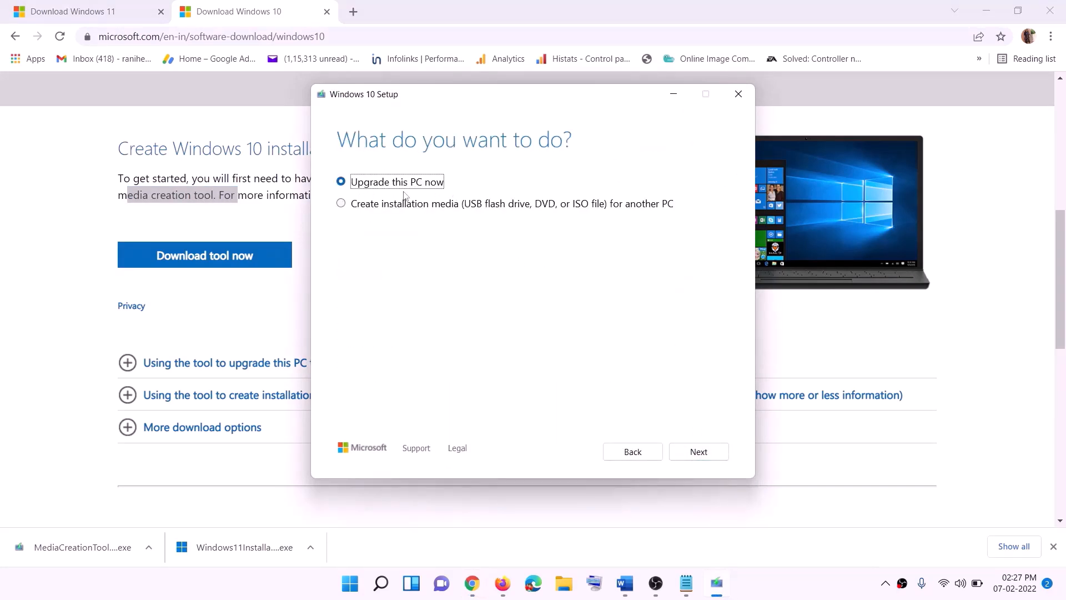
left_click(698, 452)
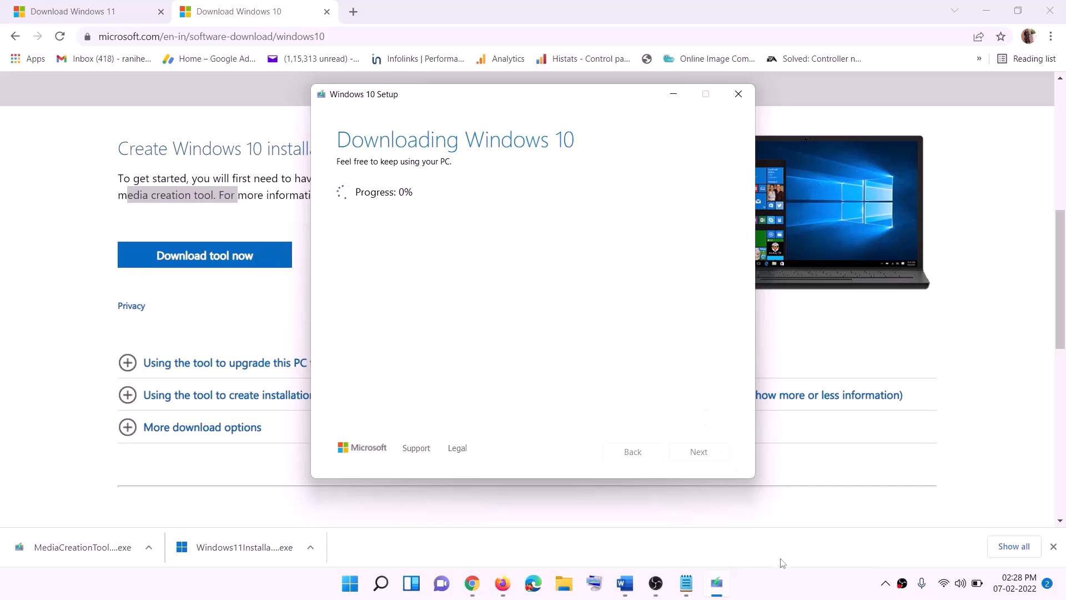
left_click(788, 594)
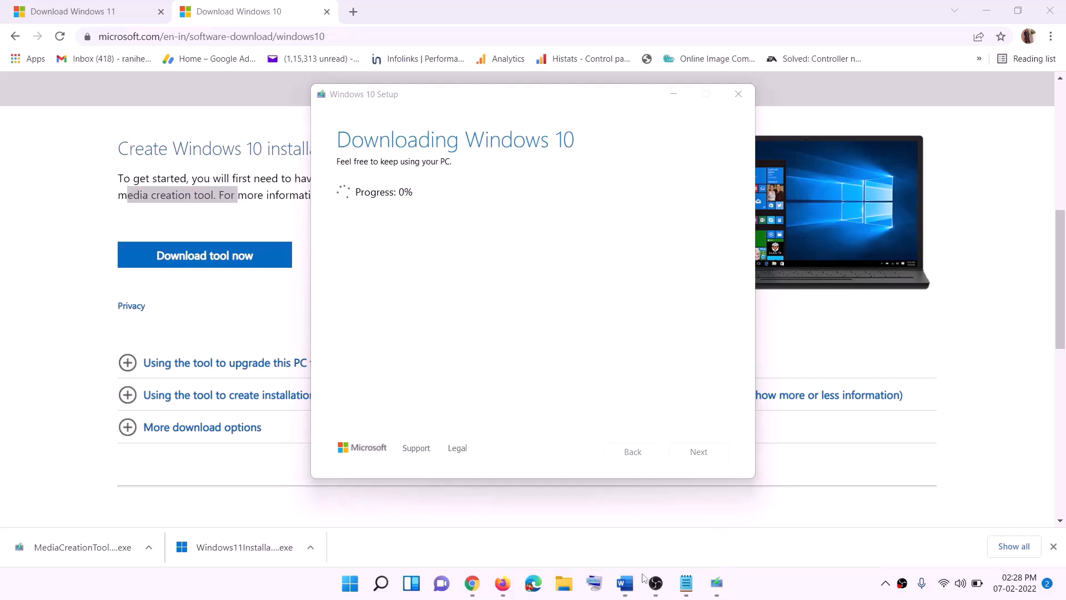
Switch to the Word document, maximize it and review the Windows 10 Ready to install screenshot
left_click(624, 583)
scroll(105, 268, "down", 2)
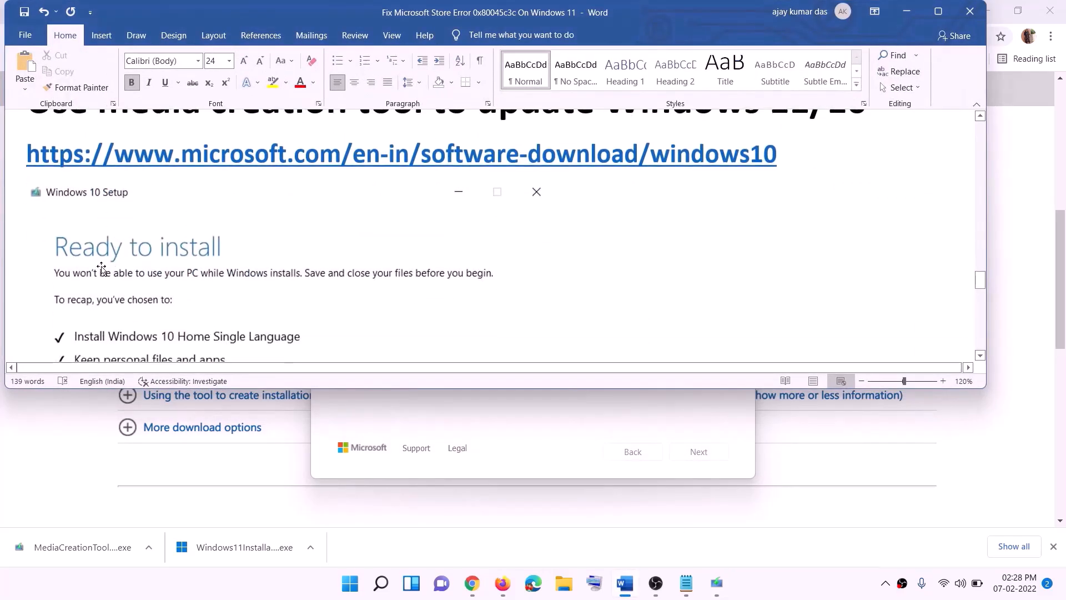
left_click(939, 11)
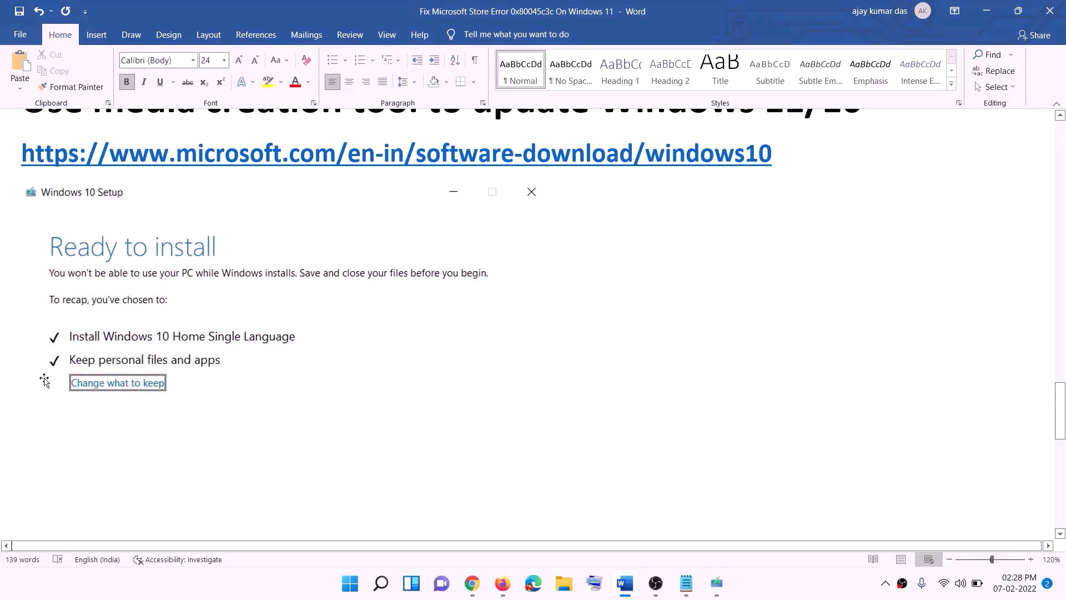
scroll(547, 387, "down", 3)
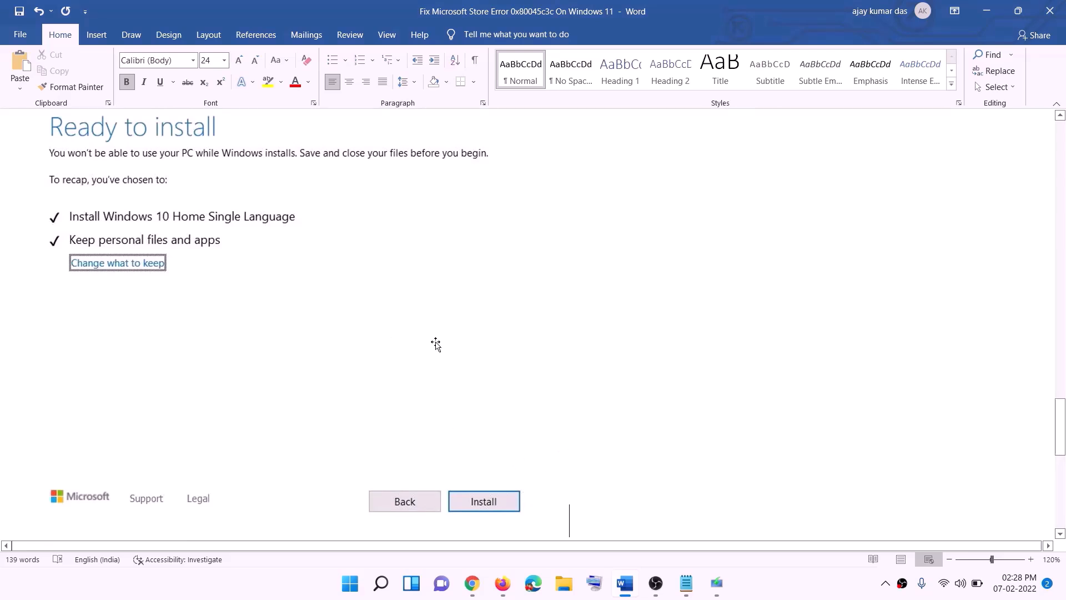
scroll(436, 343, "up", 1)
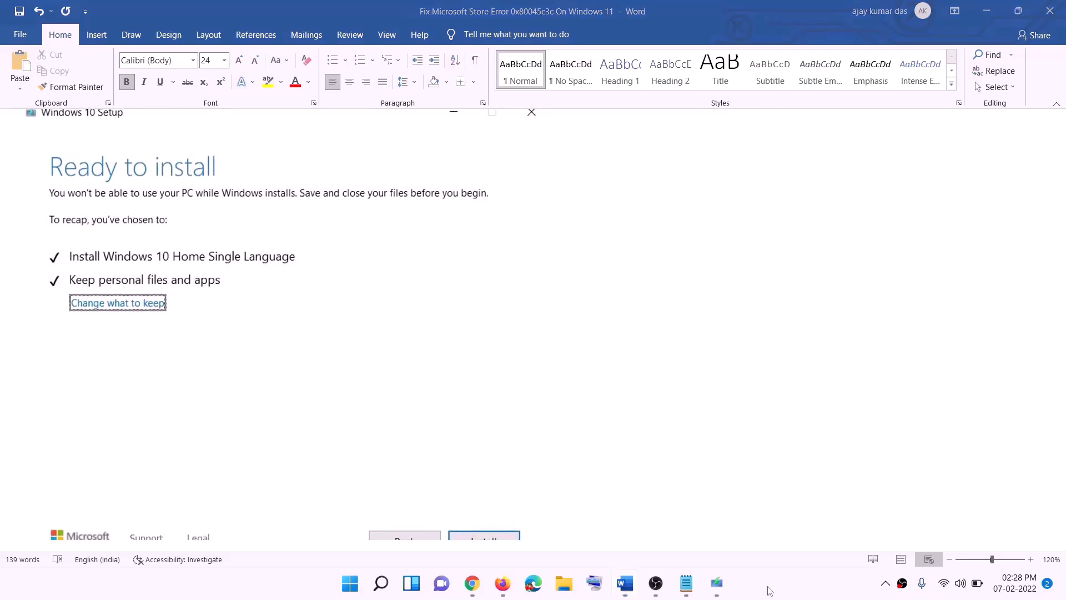
On the Download Windows 11 page in Chrome, download the media creation tool from the Create Windows 11 Installation Media section
left_click(489, 584)
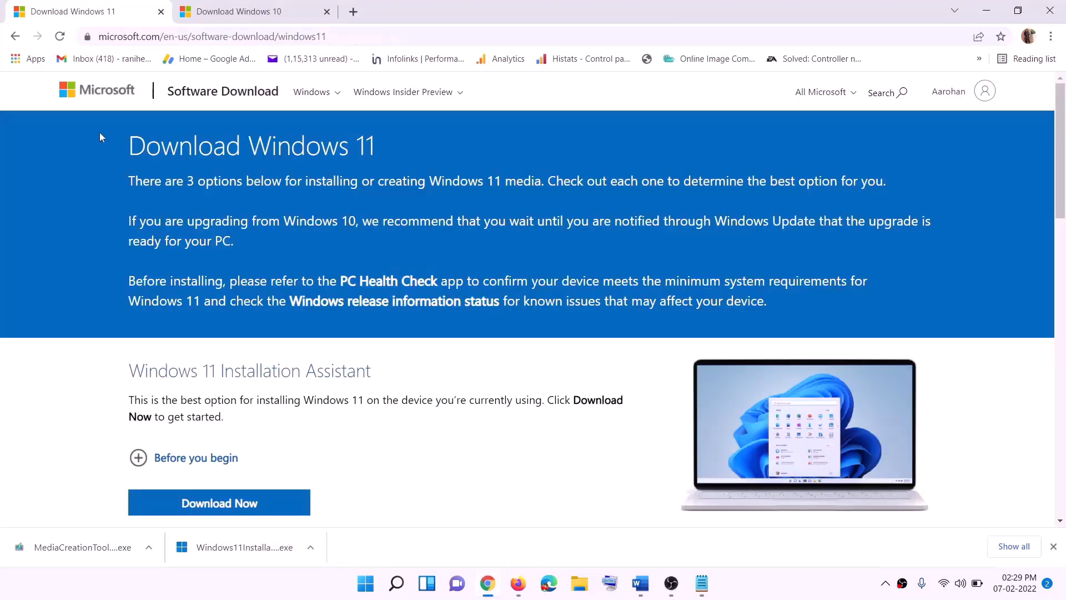
scroll(301, 366, "down", 5)
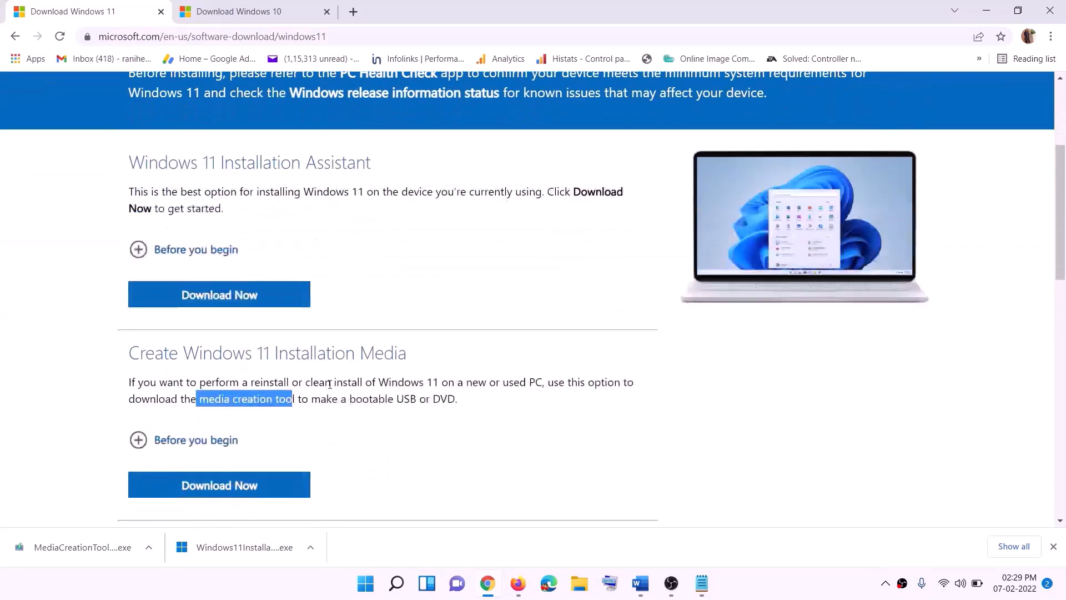
left_click_drag(218, 336, 307, 332)
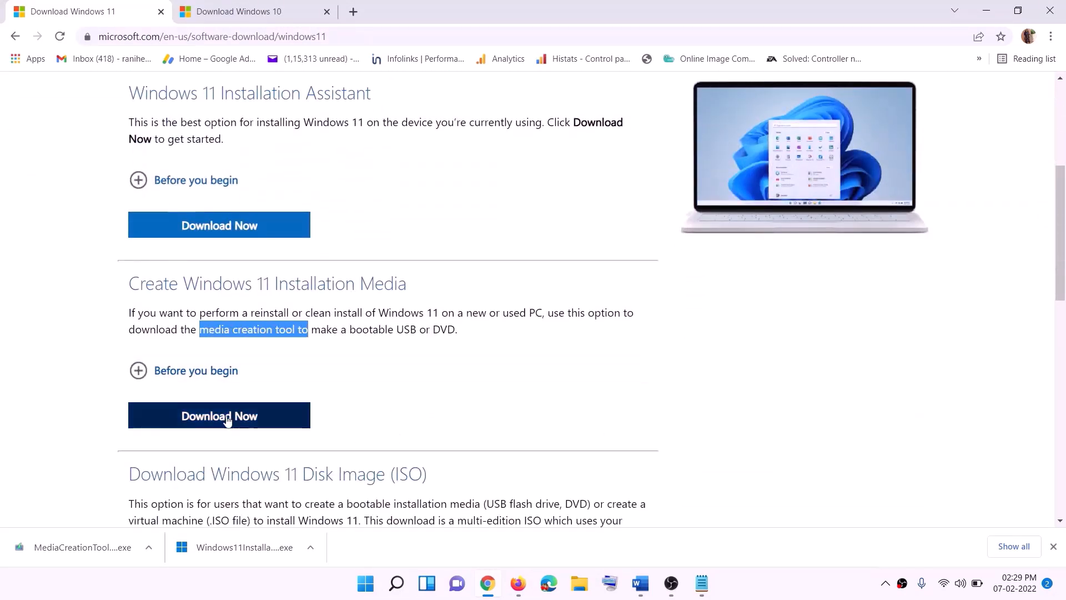
left_click(211, 422)
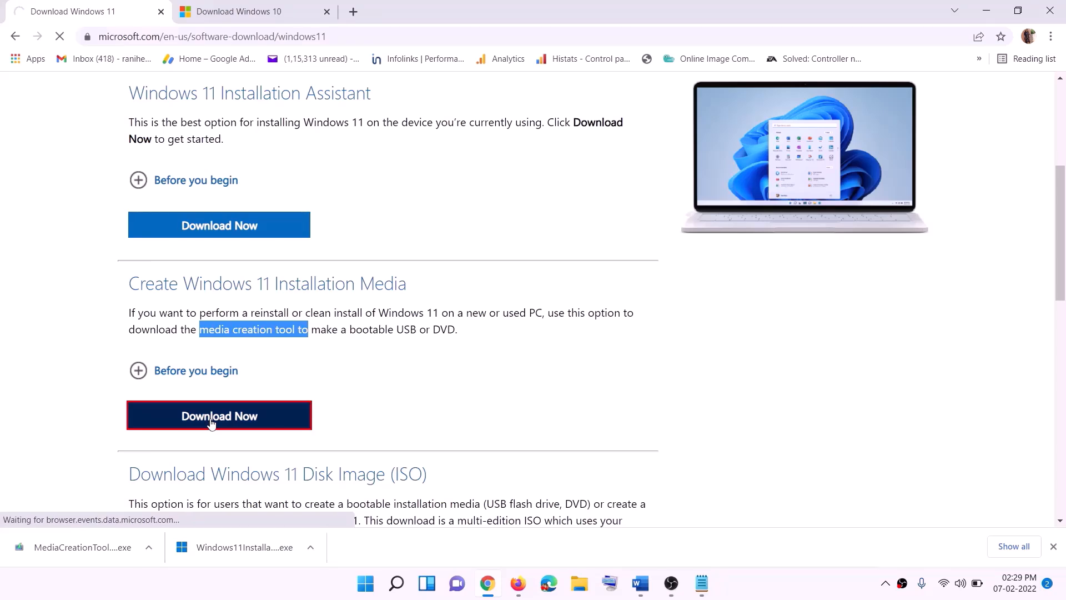
Run the downloaded Windows 11 media creation tool with permission granted, accepting the license terms and the recommended language and edition
left_click(76, 550)
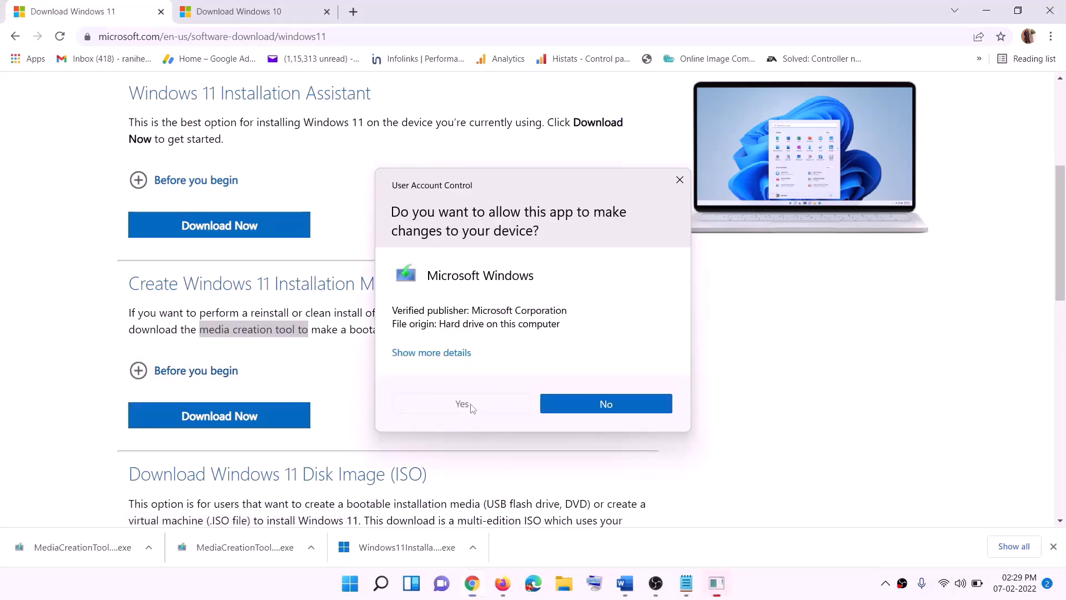
left_click(462, 403)
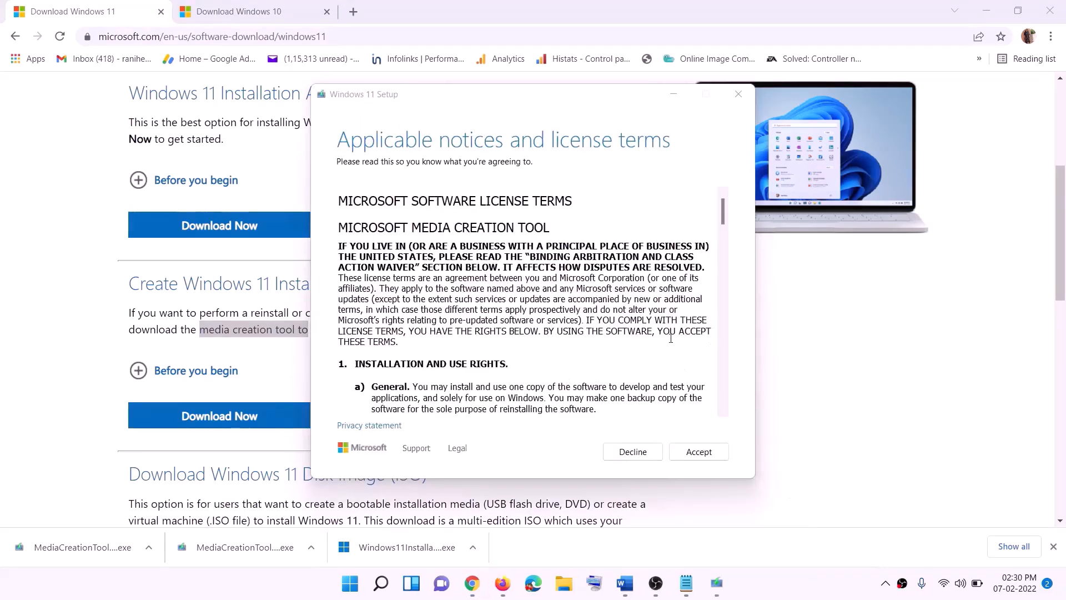
left_click(698, 452)
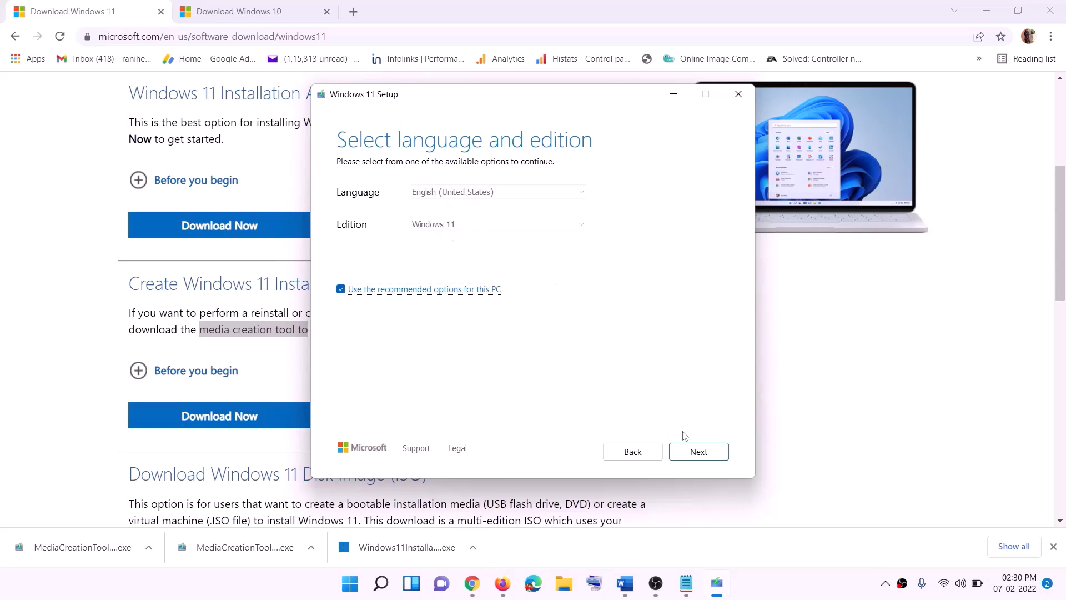
left_click(695, 450)
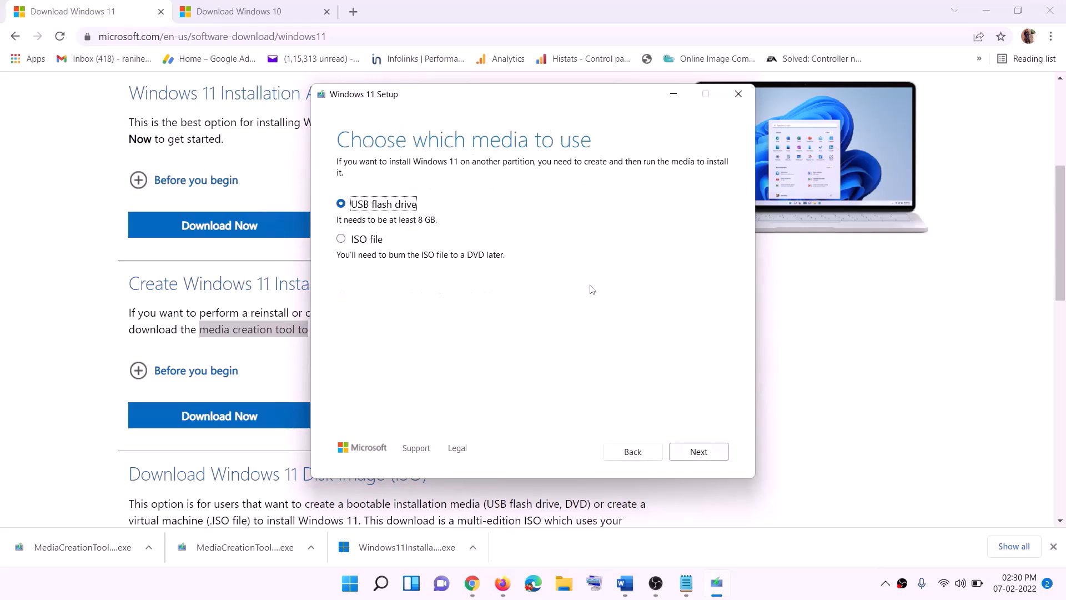
Choose ISO file as the media to use and save it to the Desktop as Windows
left_click(353, 243)
left_click(699, 451)
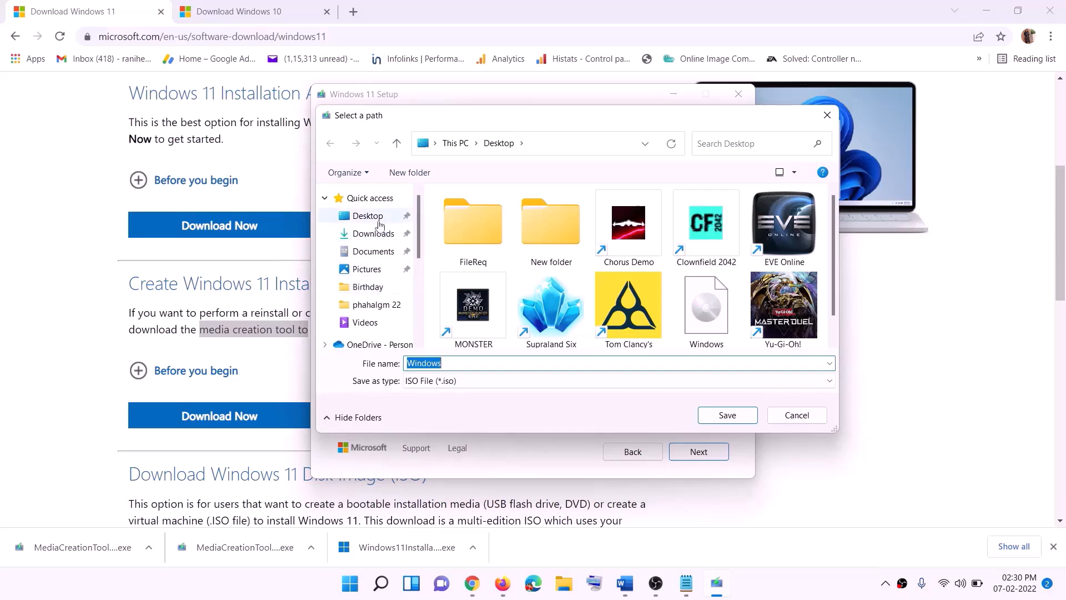
left_click(365, 218)
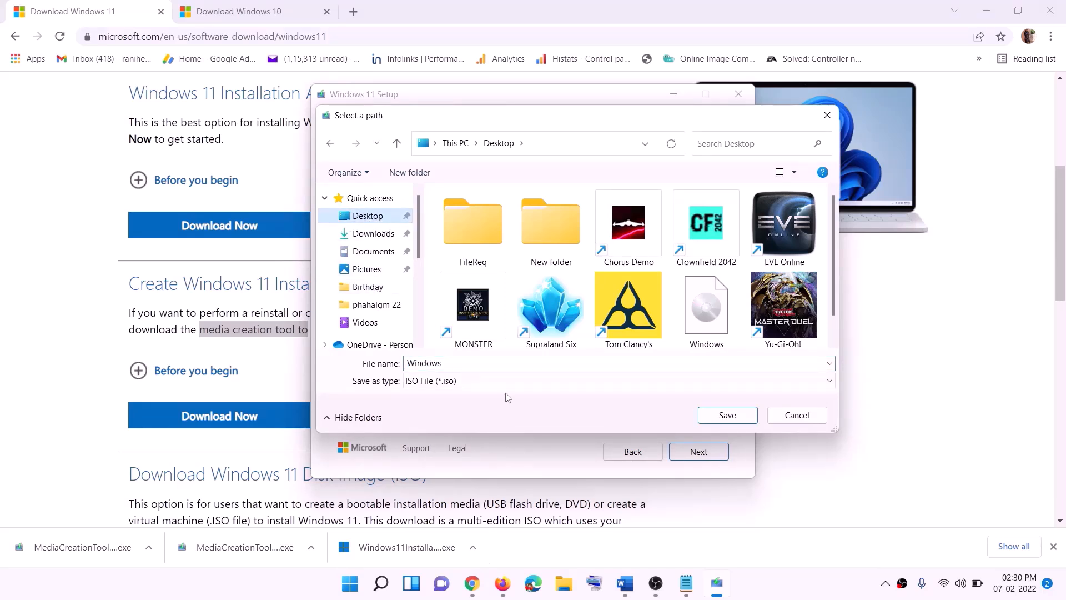
left_click(727, 416)
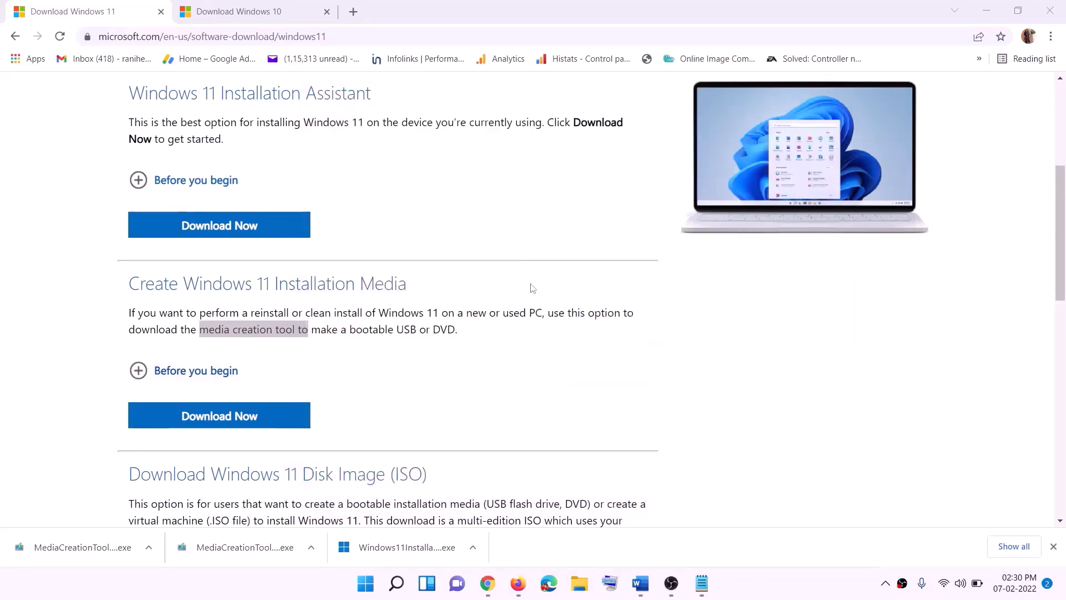
Move the Windows ISO file on the desktop to the spot above the Firefox shortcut and open it
key("super+d")
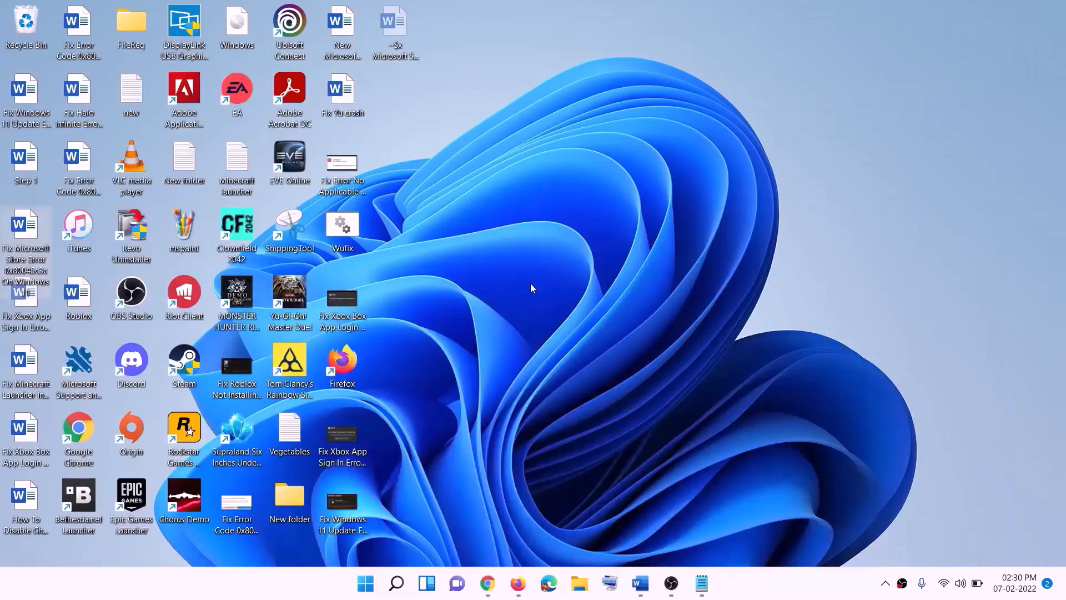
left_click_drag(253, 29, 425, 321)
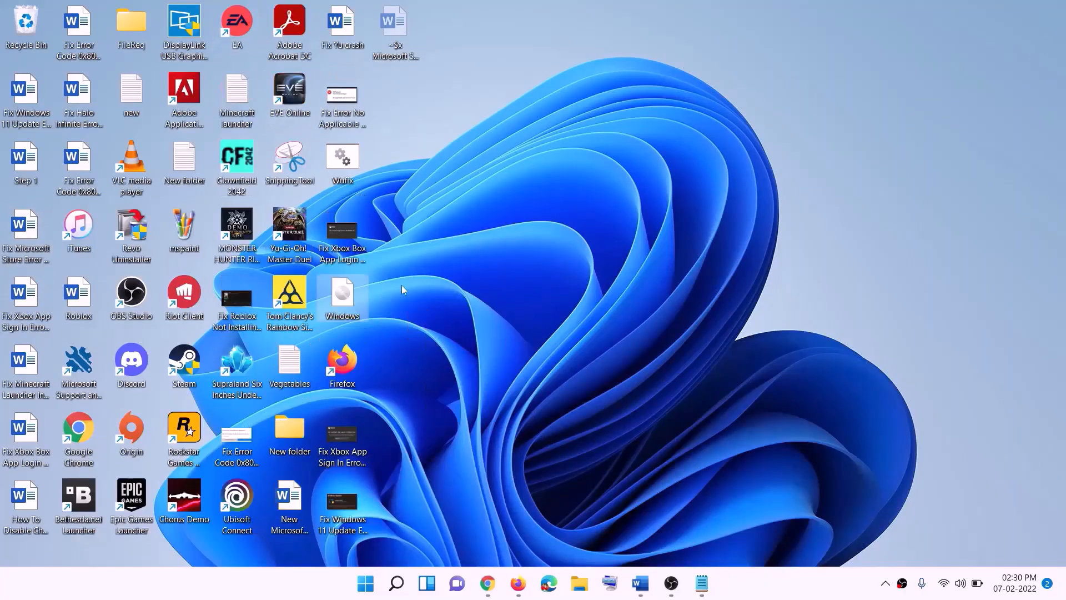
double_click(343, 300)
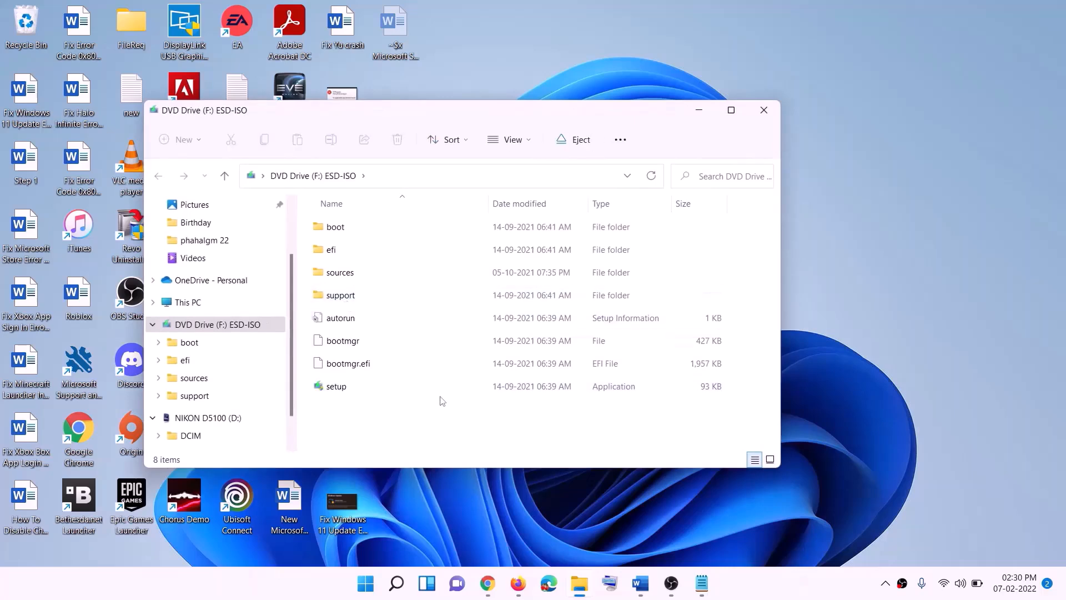
Run setup from the mounted ESD-ISO drive, allow it to make changes and continue past the Install Windows 11 page
left_click(339, 391)
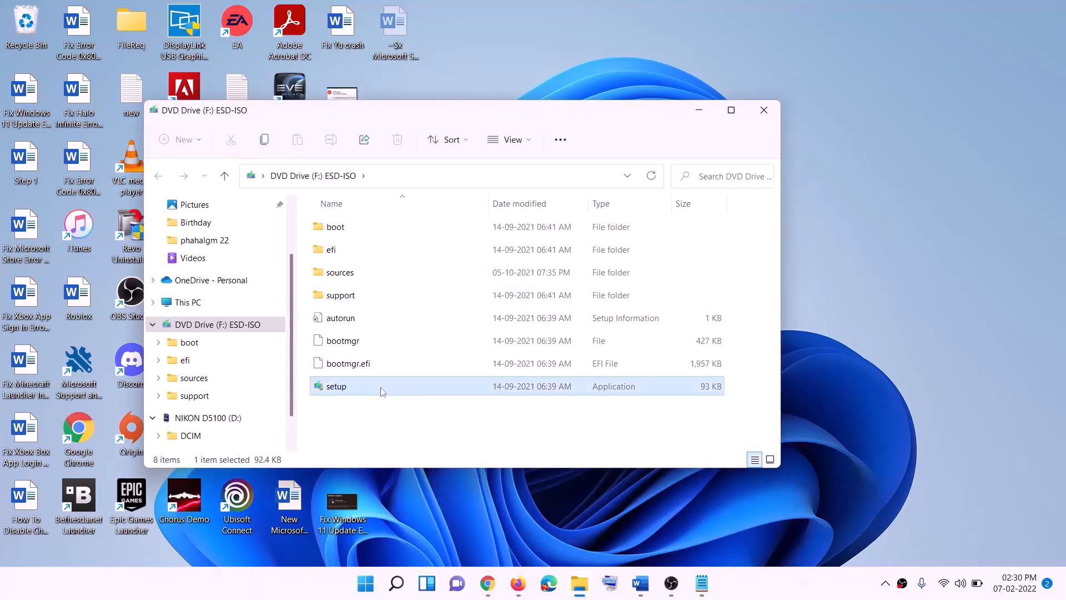
double_click(363, 385)
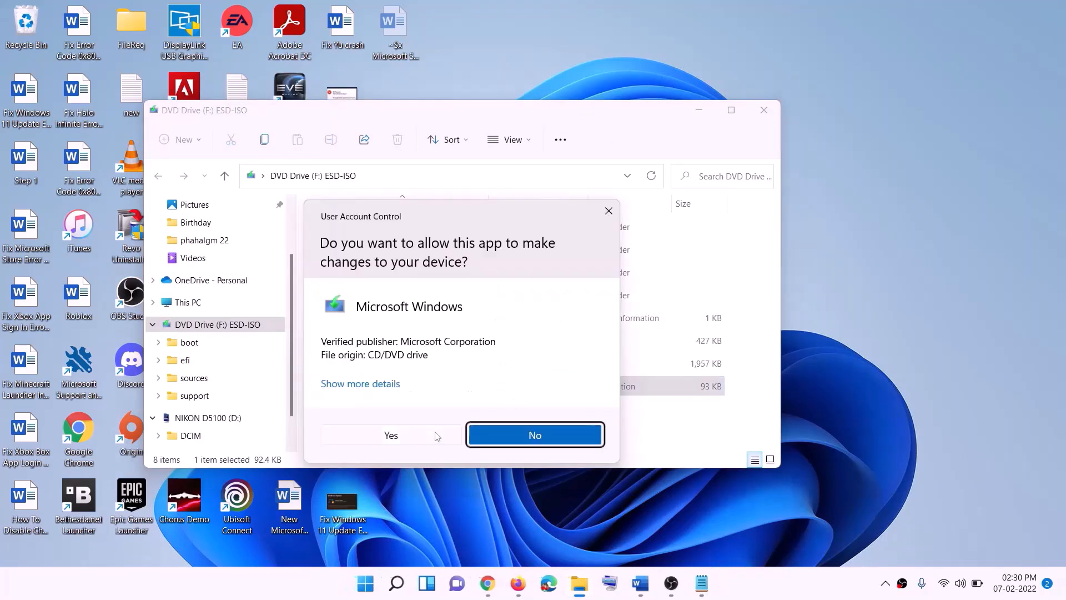
left_click(433, 435)
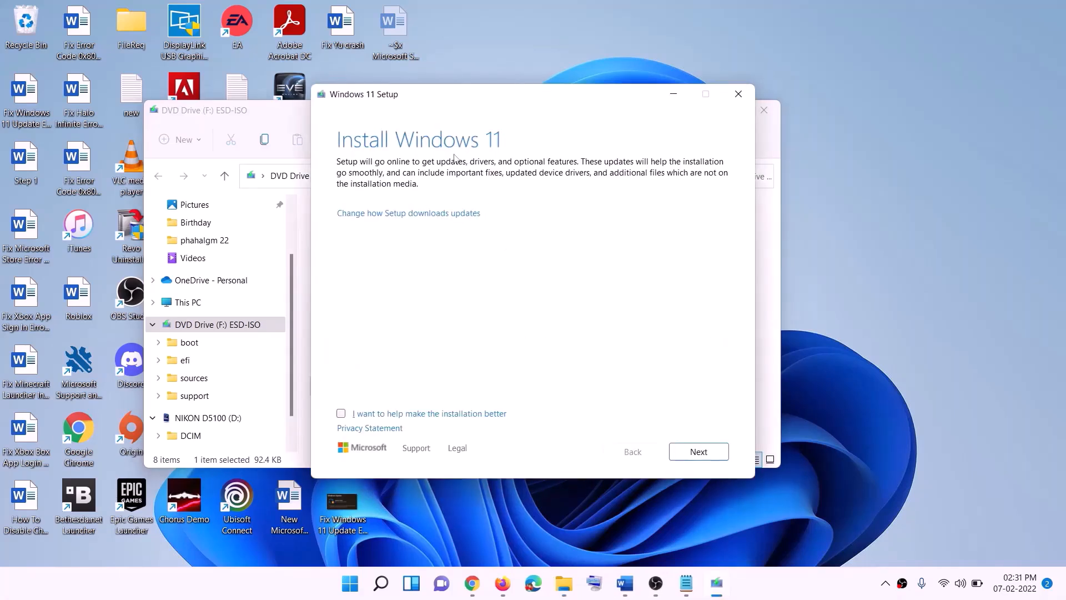
left_click(704, 454)
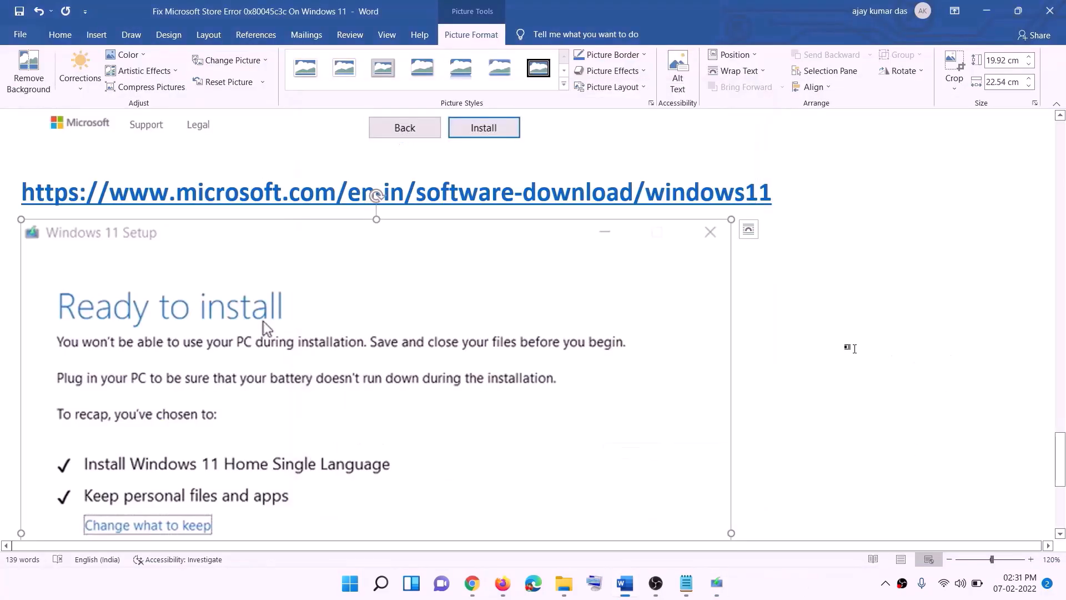
Review the Windows 11 Ready to install screenshot in the Word document, including the keep personal files and apps option
scroll(244, 275, "down", 3)
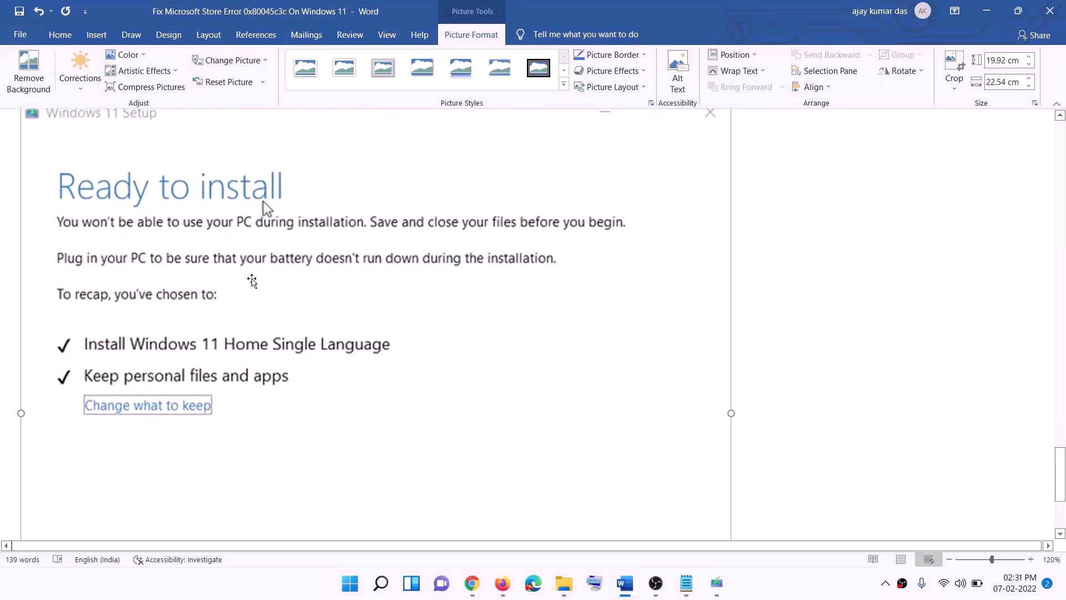
scroll(95, 250, "down", 1)
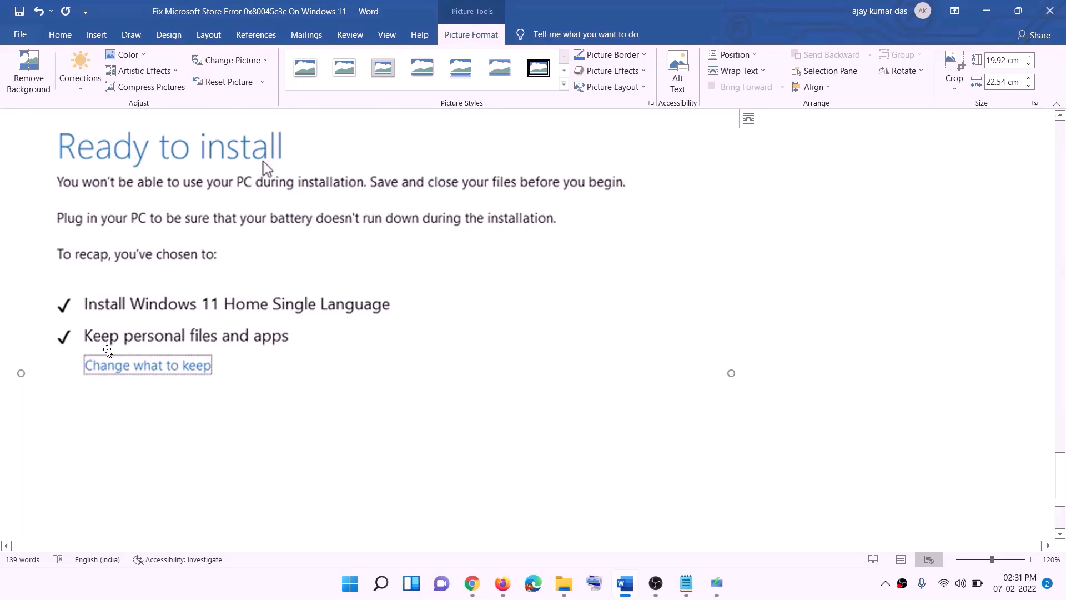
scroll(392, 347, "down", 3)
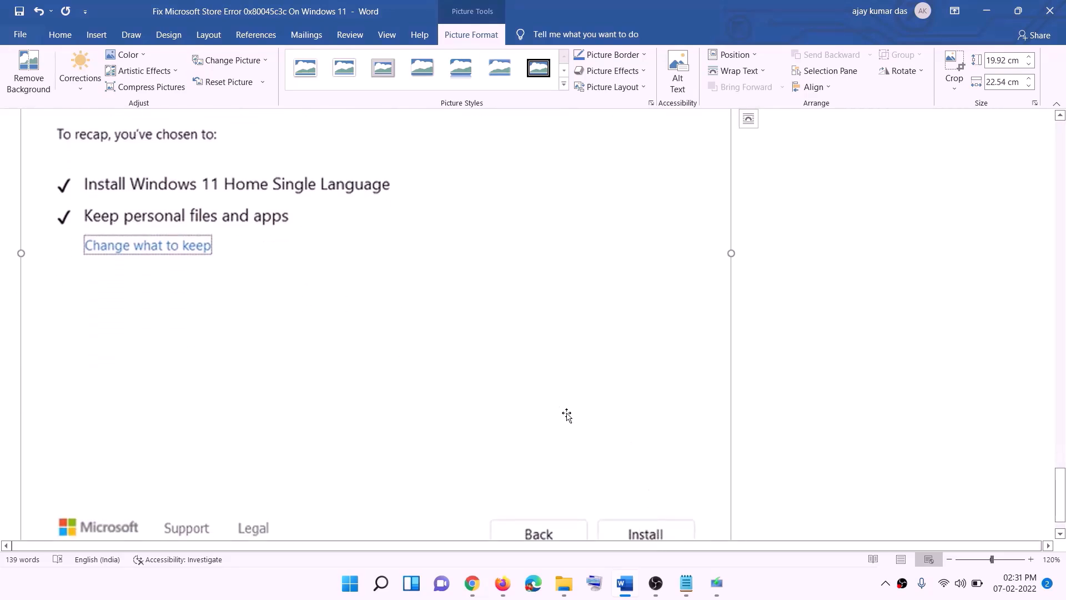
scroll(566, 415, "up", 5)
scroll(566, 415, "up", 3)
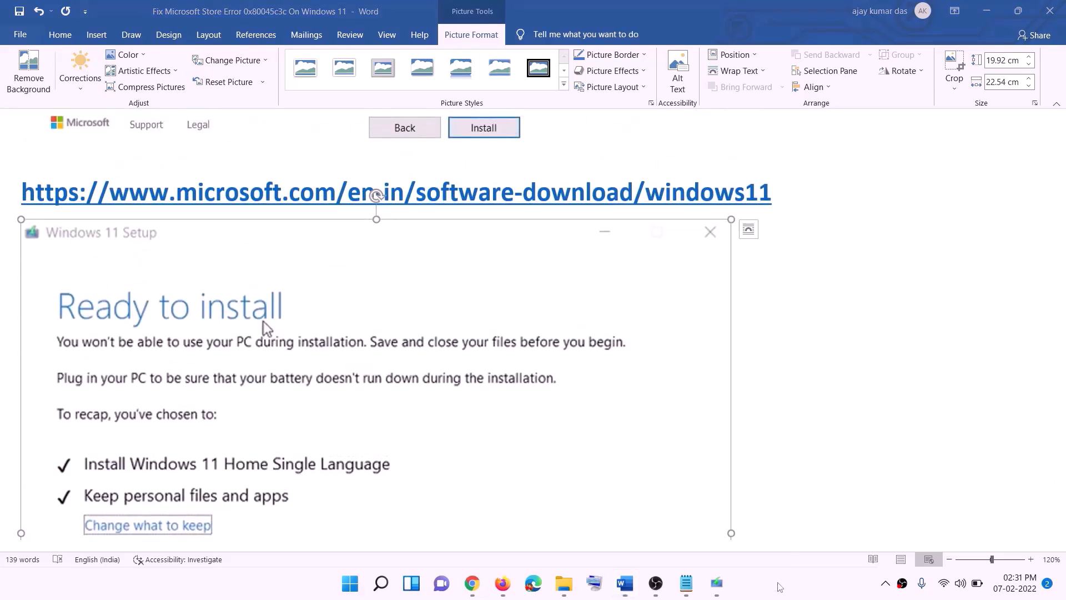